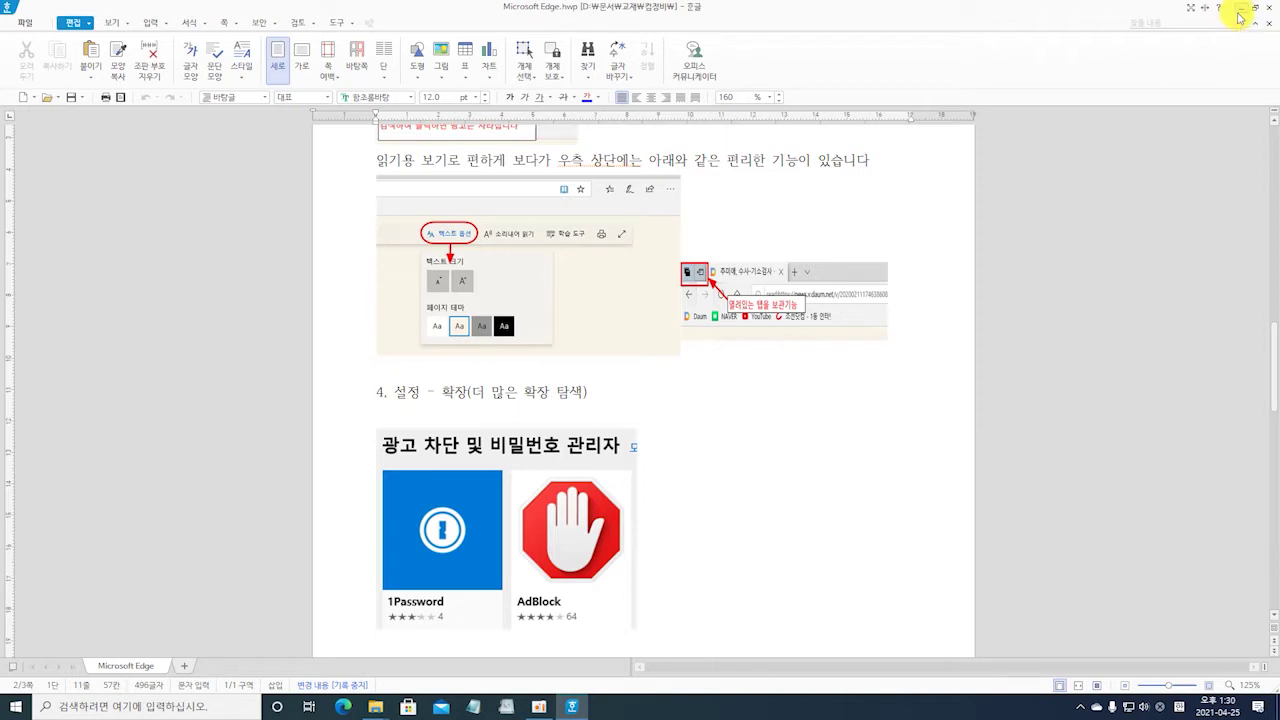
Close the Microsoft Edge.hwp document and the 컴정비 folder window to clear the desktop.
{"action": "left_click", "coordinate": [1271, 8]}
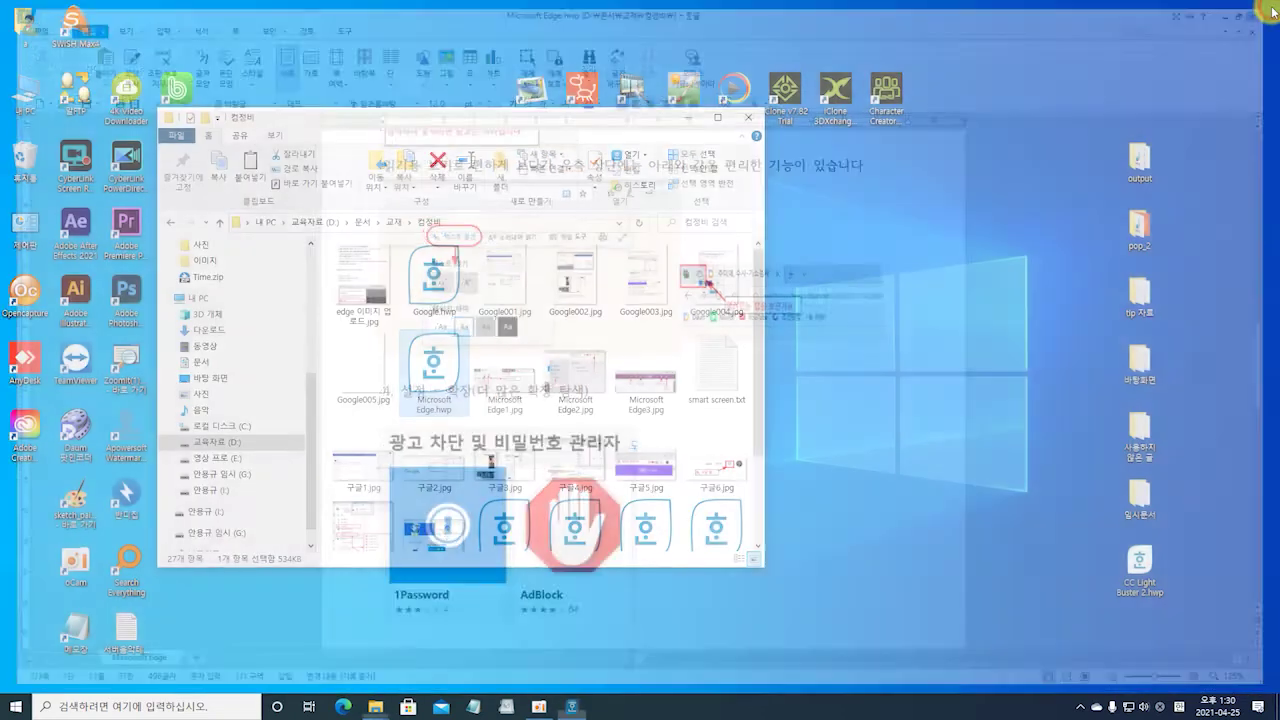
{"action": "left_click", "coordinate": [748, 118]}
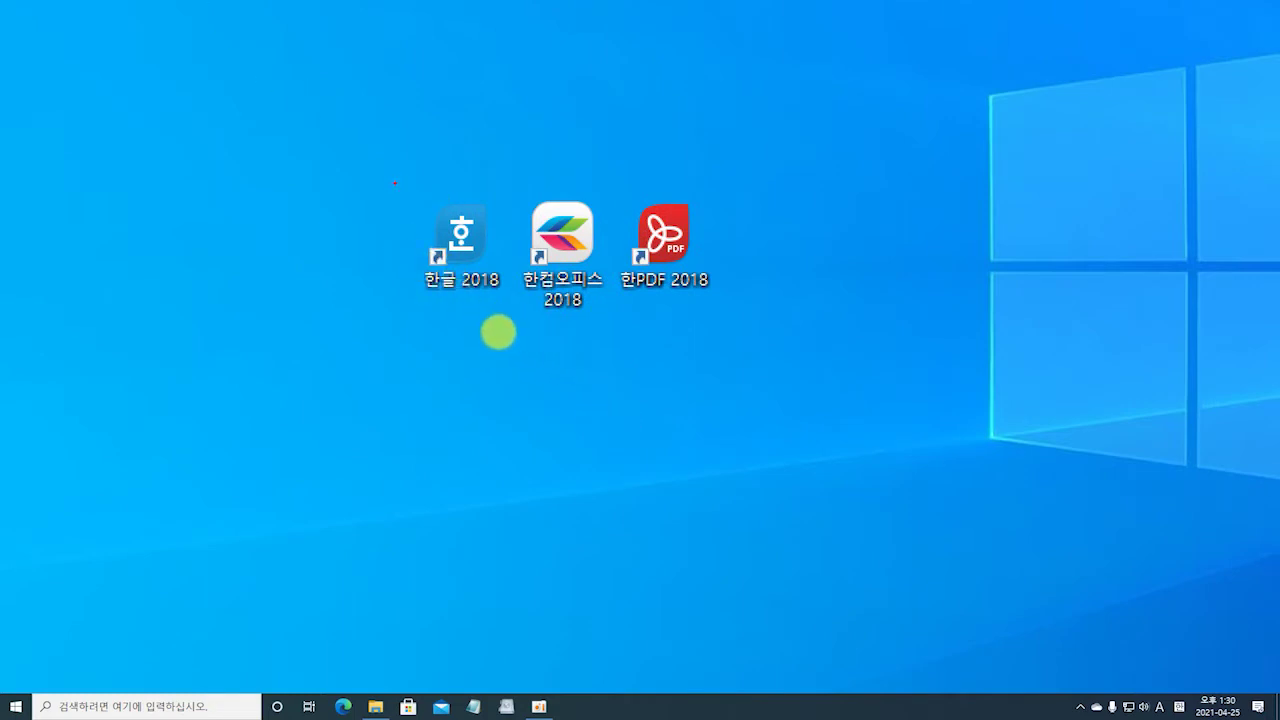
{"action": "left_click_drag", "start_coordinate": [395, 183], "coordinate": [787, 353]}
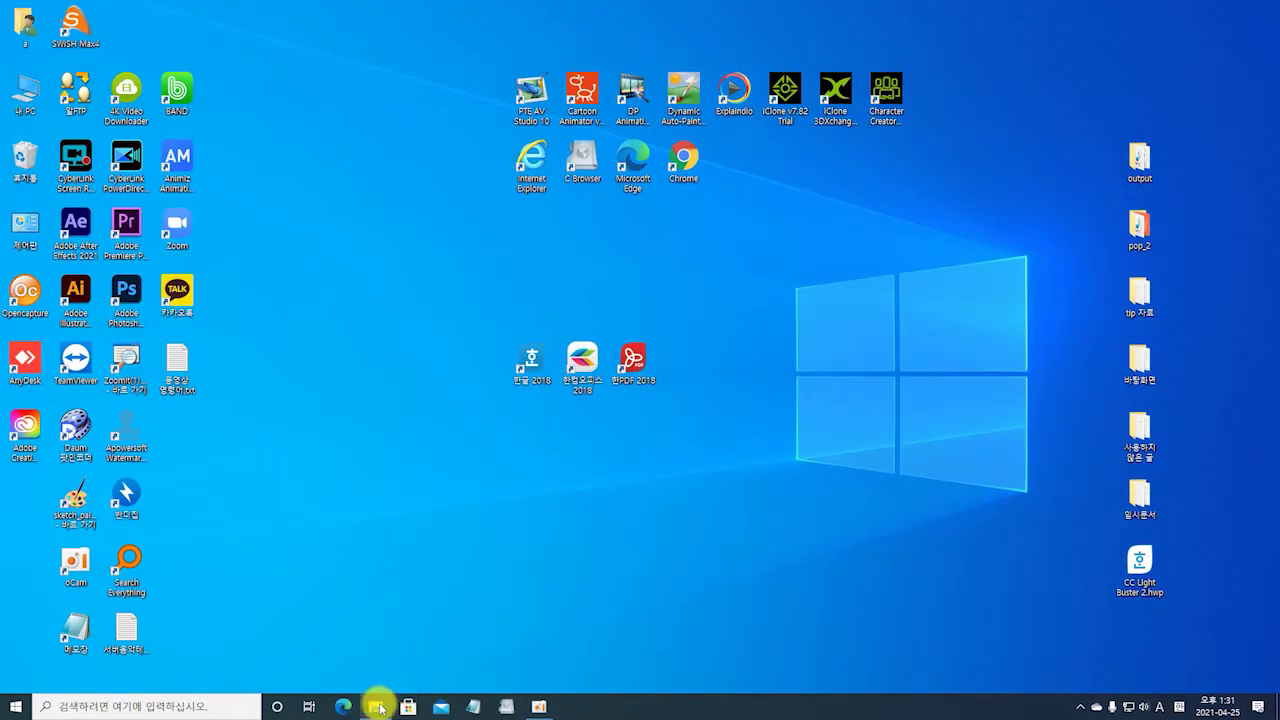
Open the 이미지 folder window, reposition it to view the sample files, and close it.
{"action": "left_click", "coordinate": [377, 707]}
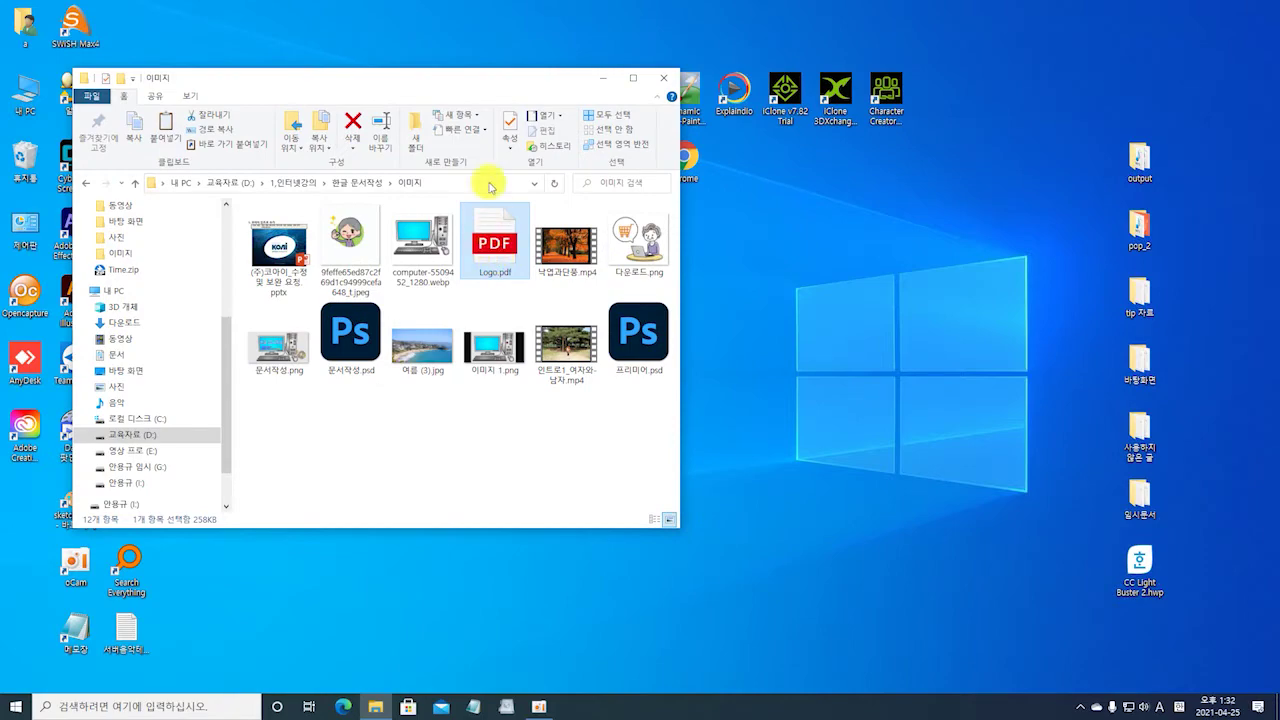
{"action": "left_click_drag", "start_coordinate": [480, 91], "coordinate": [606, 142]}
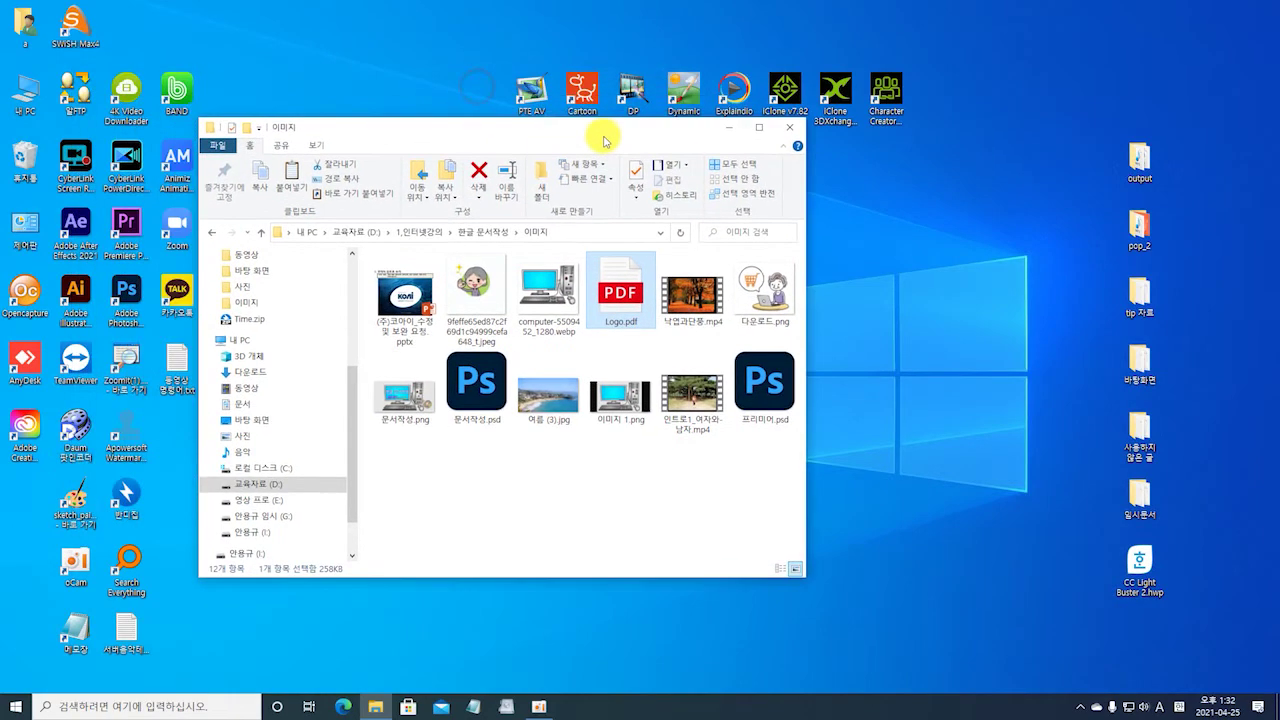
{"action": "mouse_move", "coordinate": [598, 305]}
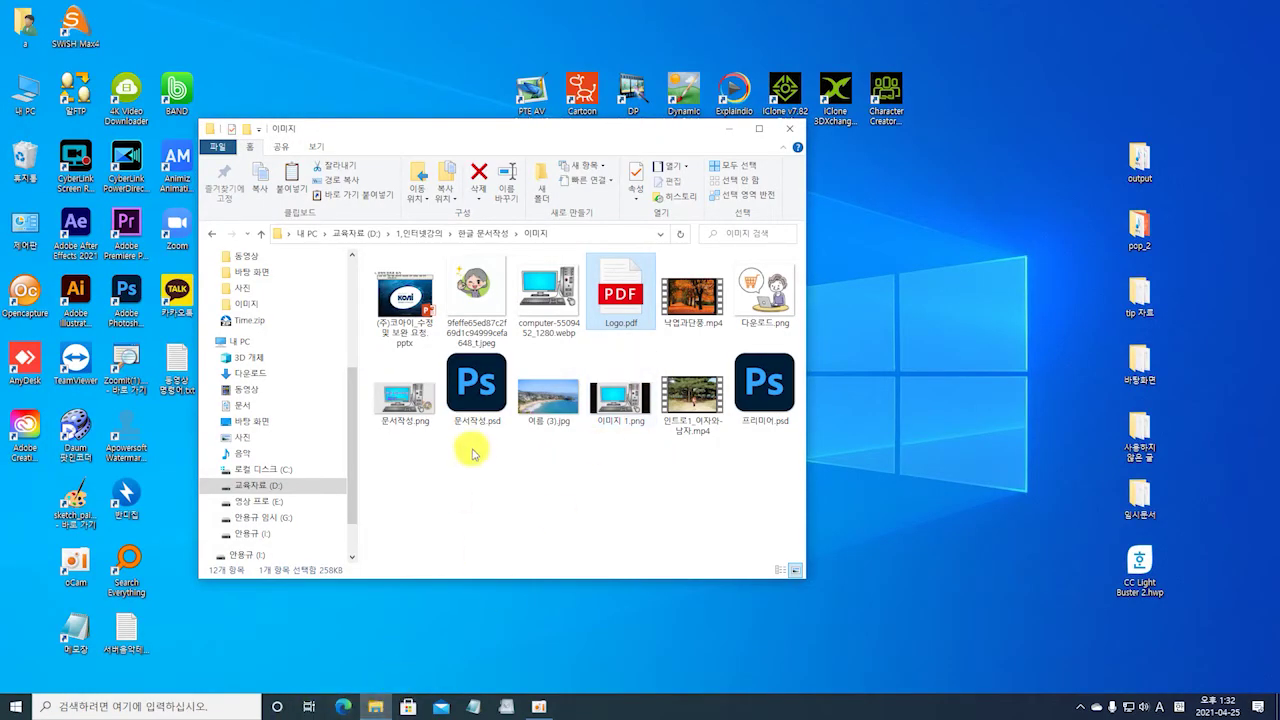
{"action": "left_click", "coordinate": [789, 127]}
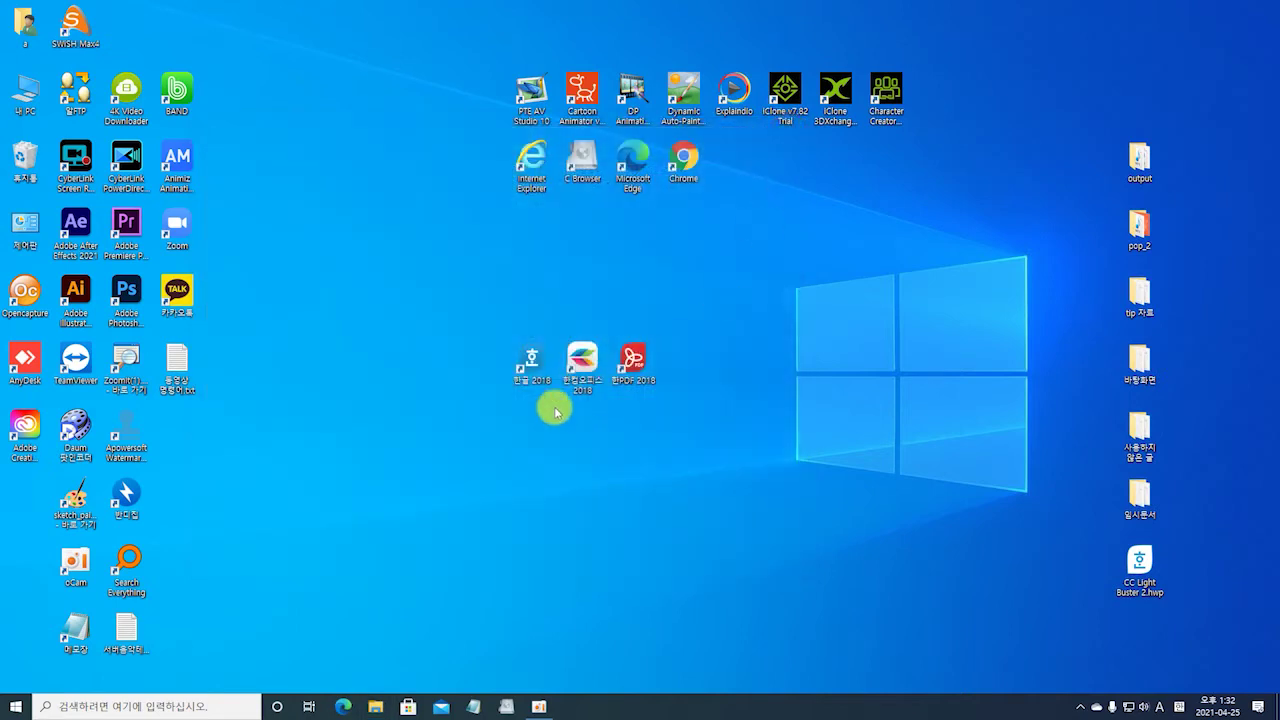
Launch 한컴오피스 2018 from the desktop and examine its office apps and utilities, including 한컴 사전.
{"action": "double_click", "coordinate": [589, 363]}
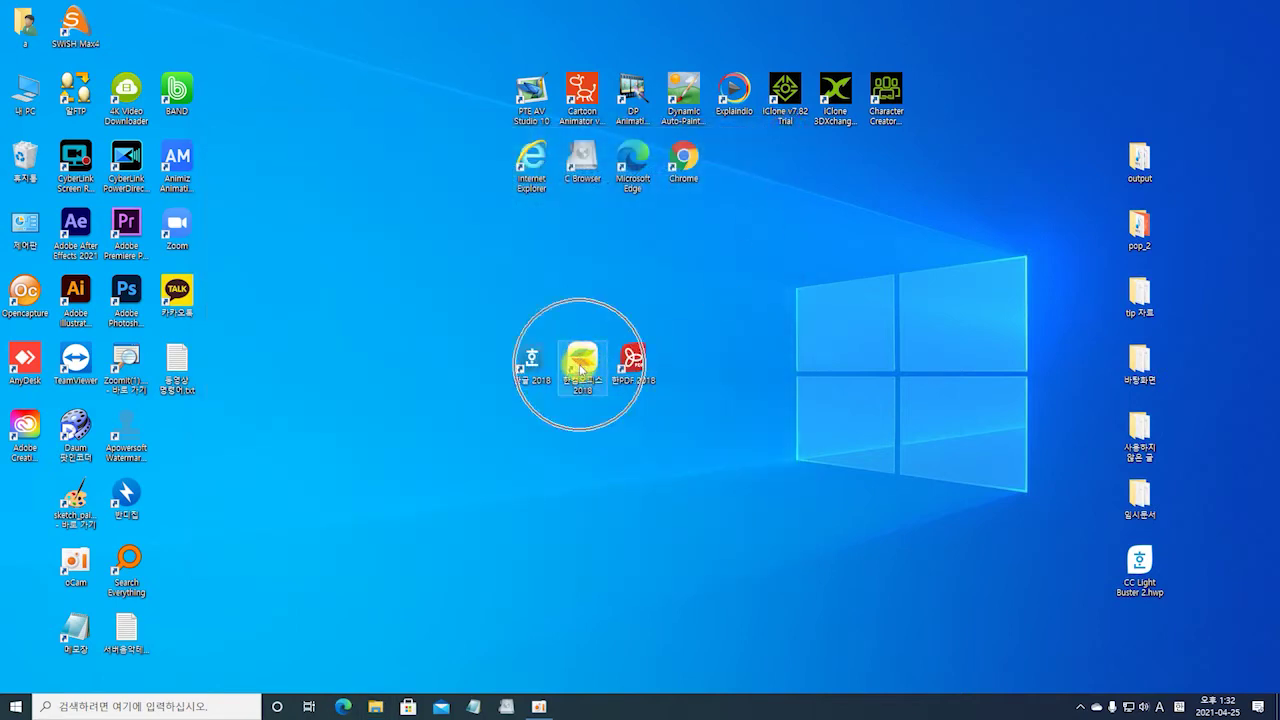
{"action": "left_click", "coordinate": [581, 366]}
{"action": "double_click", "coordinate": [580, 366]}
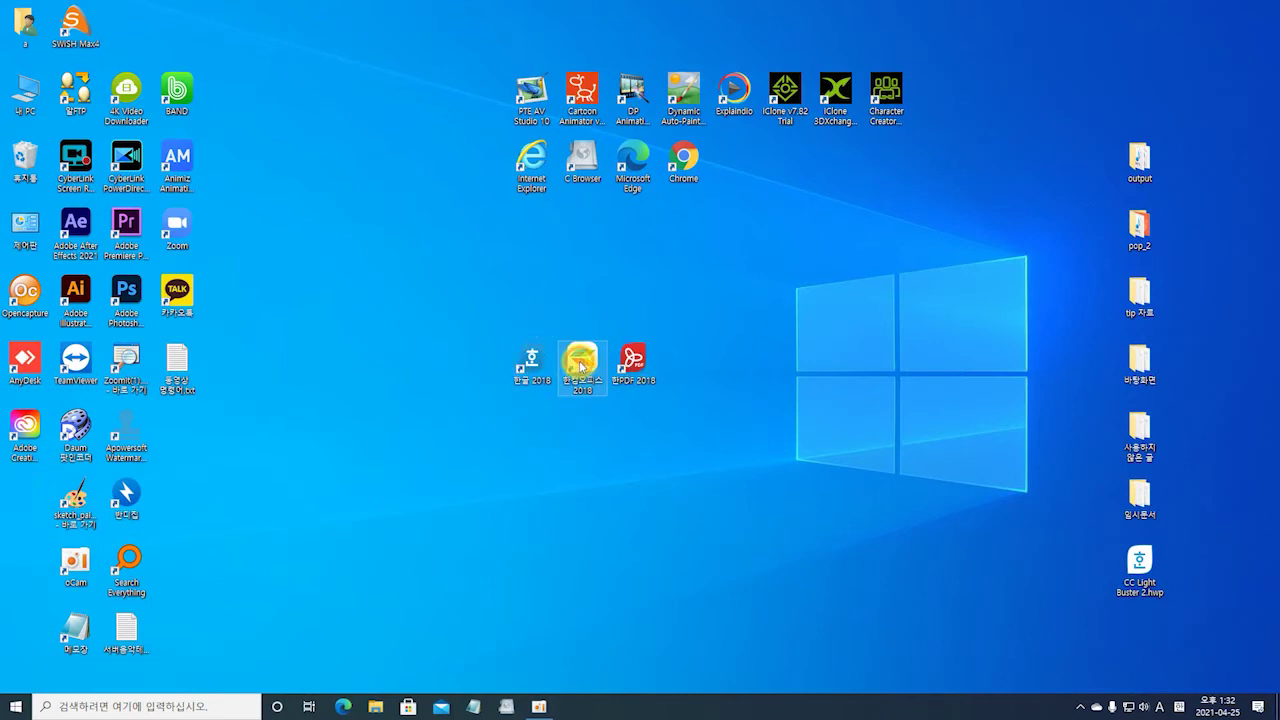
{"action": "left_click_drag", "start_coordinate": [700, 187], "coordinate": [733, 146]}
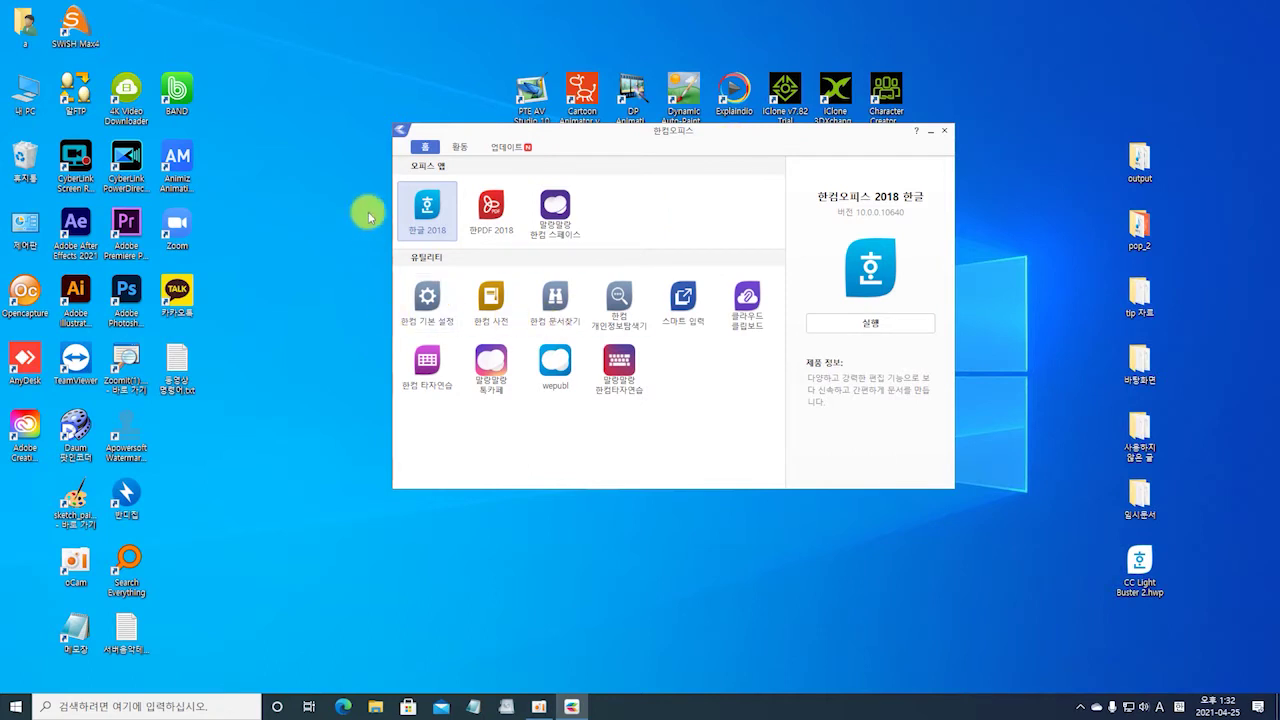
{"action": "left_click", "coordinate": [424, 215]}
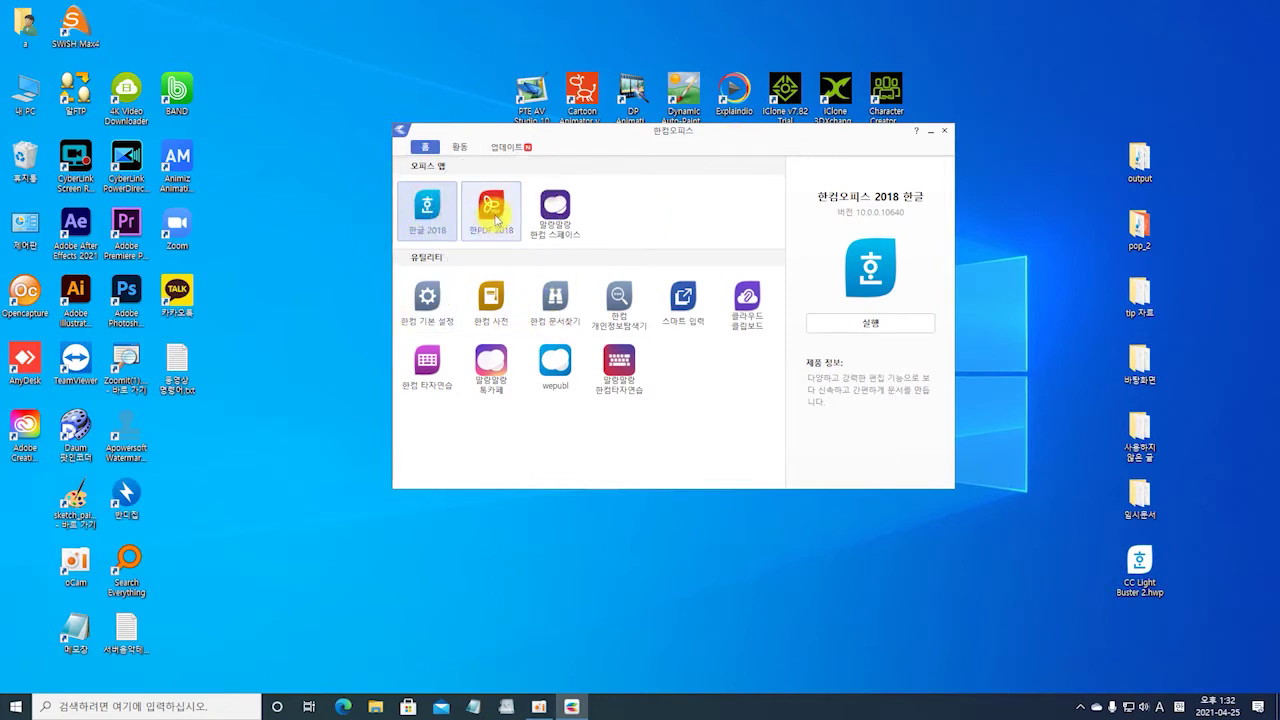
{"action": "left_click", "coordinate": [498, 312]}
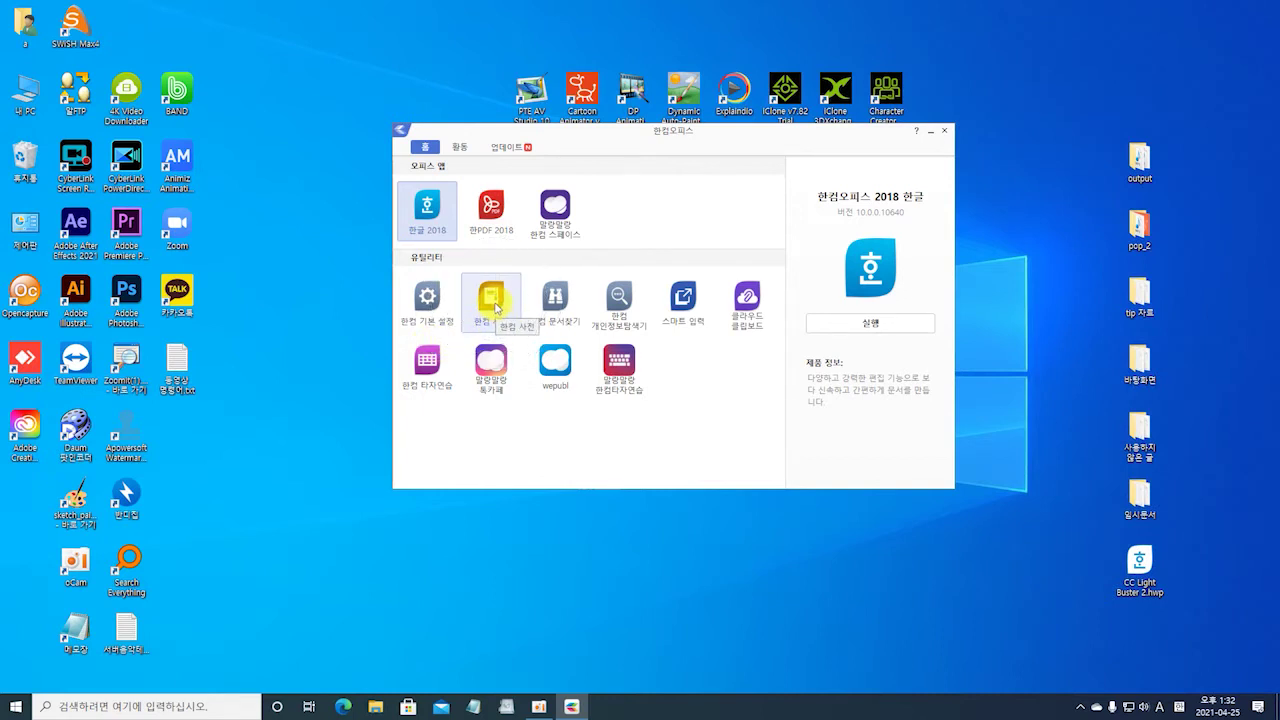
{"action": "left_click", "coordinate": [497, 310]}
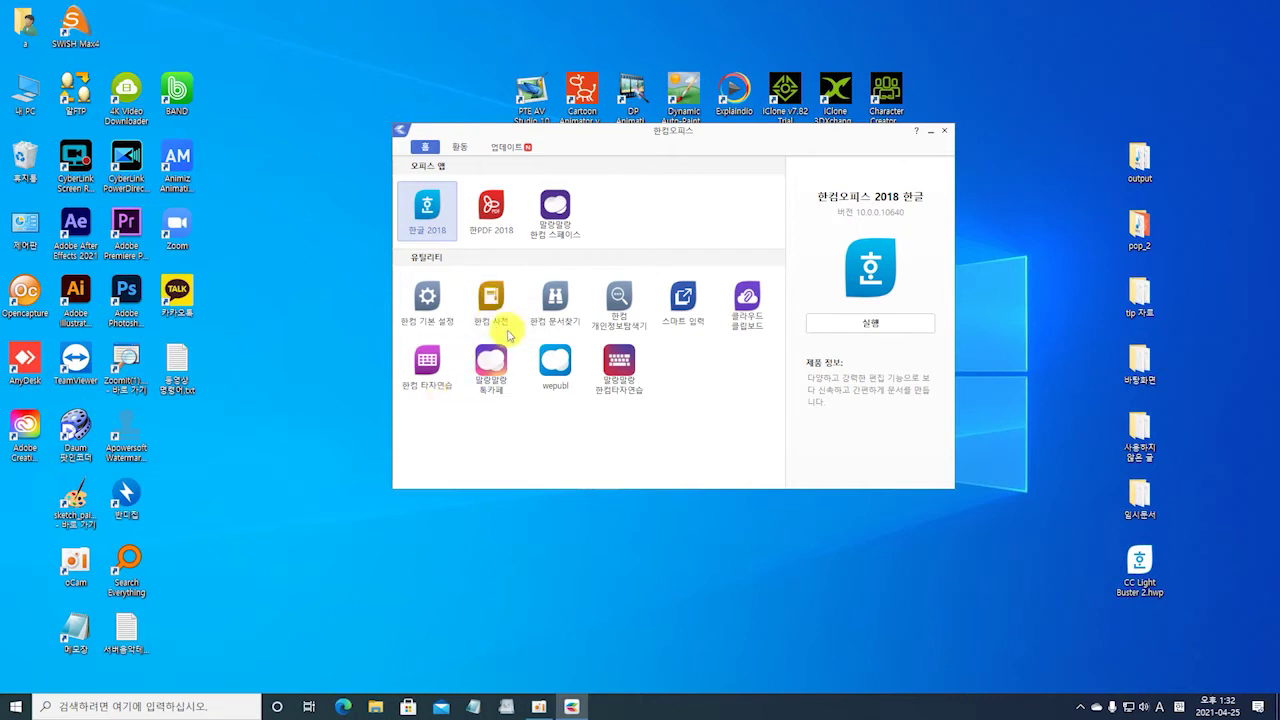
{"action": "left_click", "coordinate": [497, 305]}
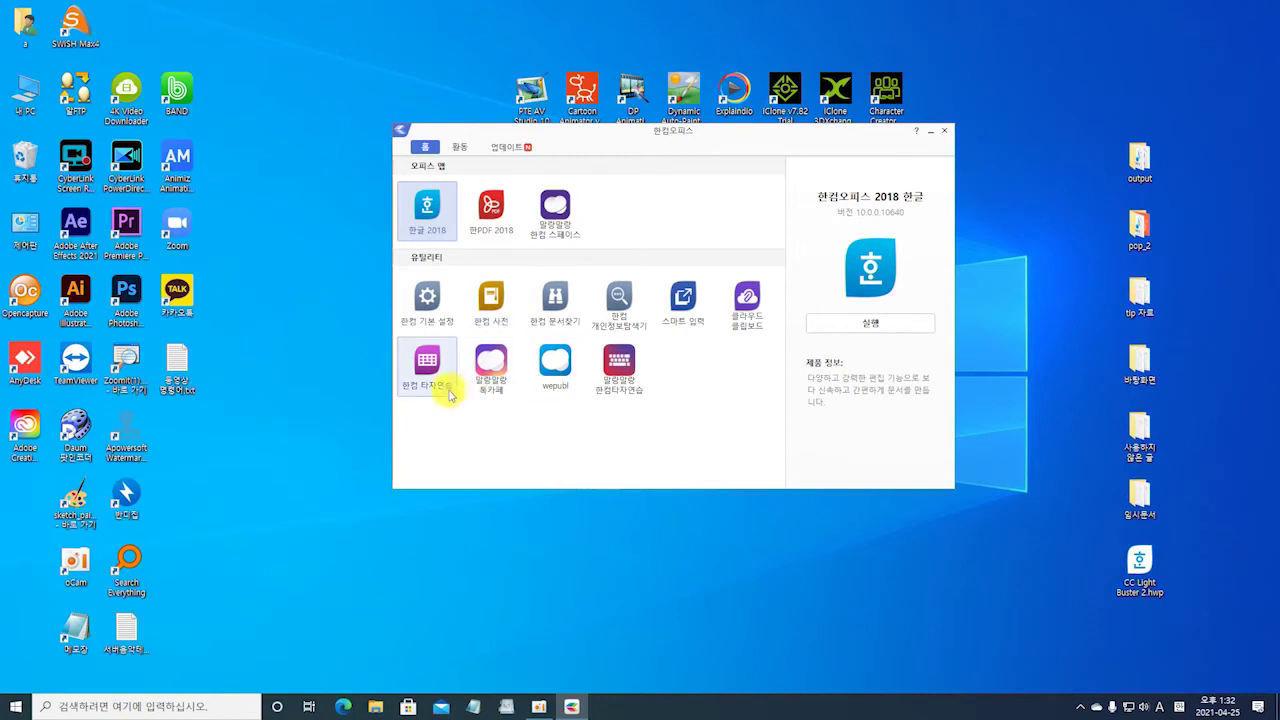
Run 한컴 타자연습 from the utilities to view its practice page, then exit it and close the 한컴오피스 window.
{"action": "left_click", "coordinate": [422, 372]}
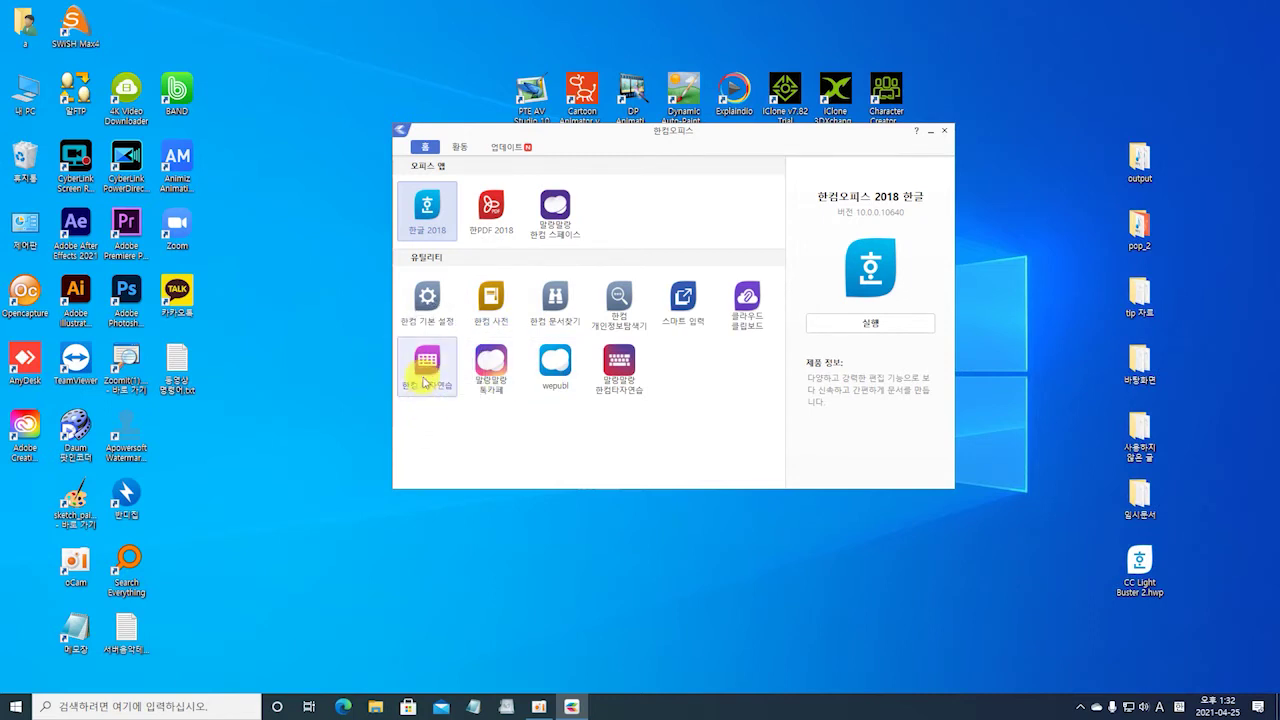
{"action": "left_click", "coordinate": [425, 372]}
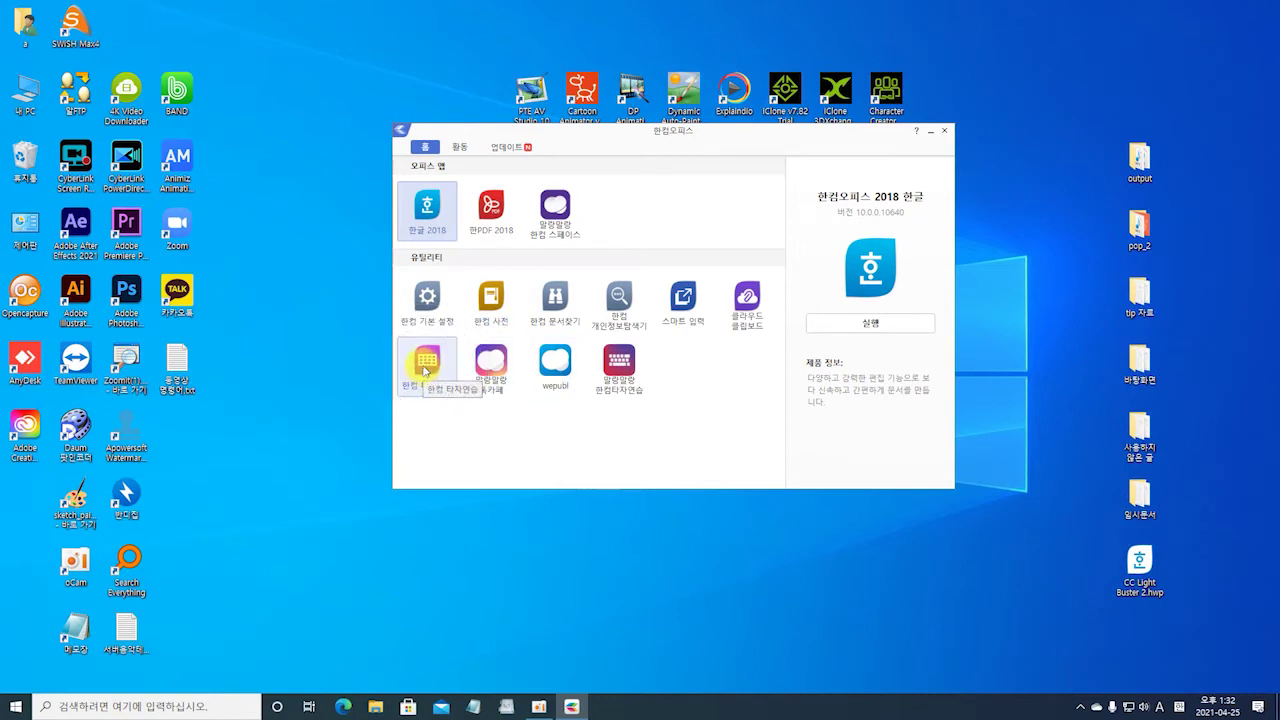
{"action": "left_click", "coordinate": [430, 366]}
{"action": "double_click", "coordinate": [435, 366]}
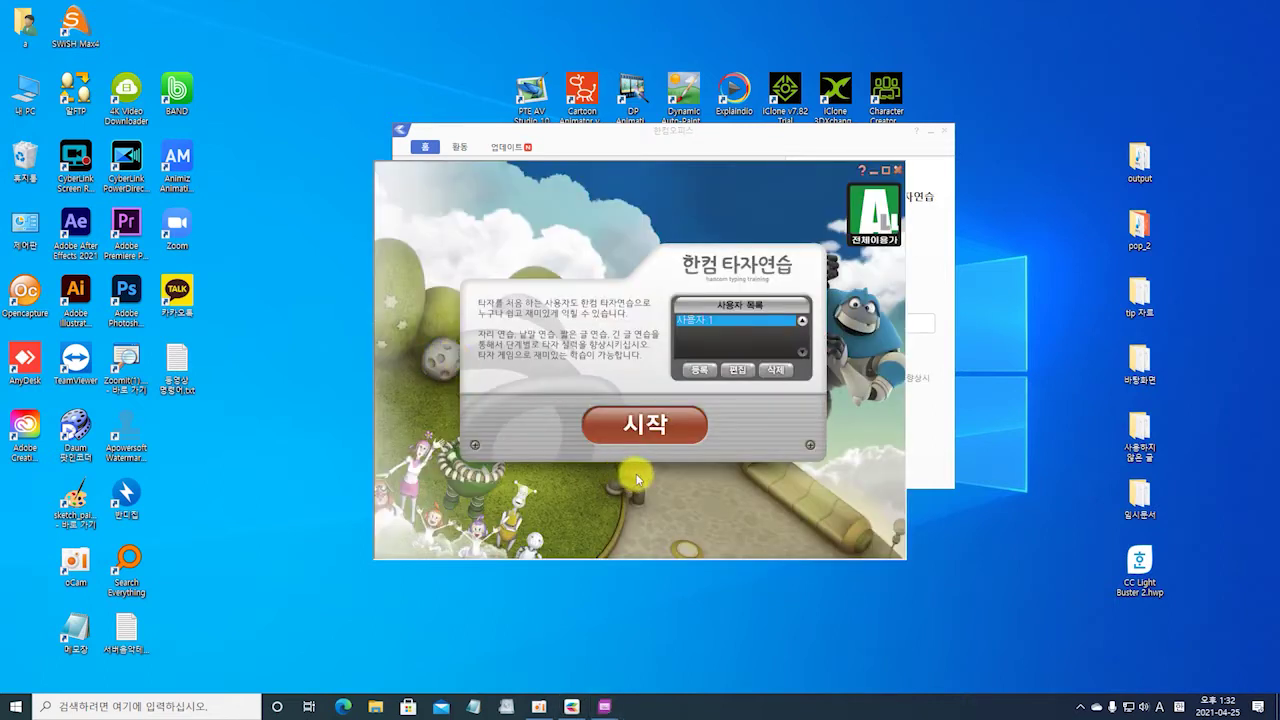
{"action": "left_click", "coordinate": [643, 427]}
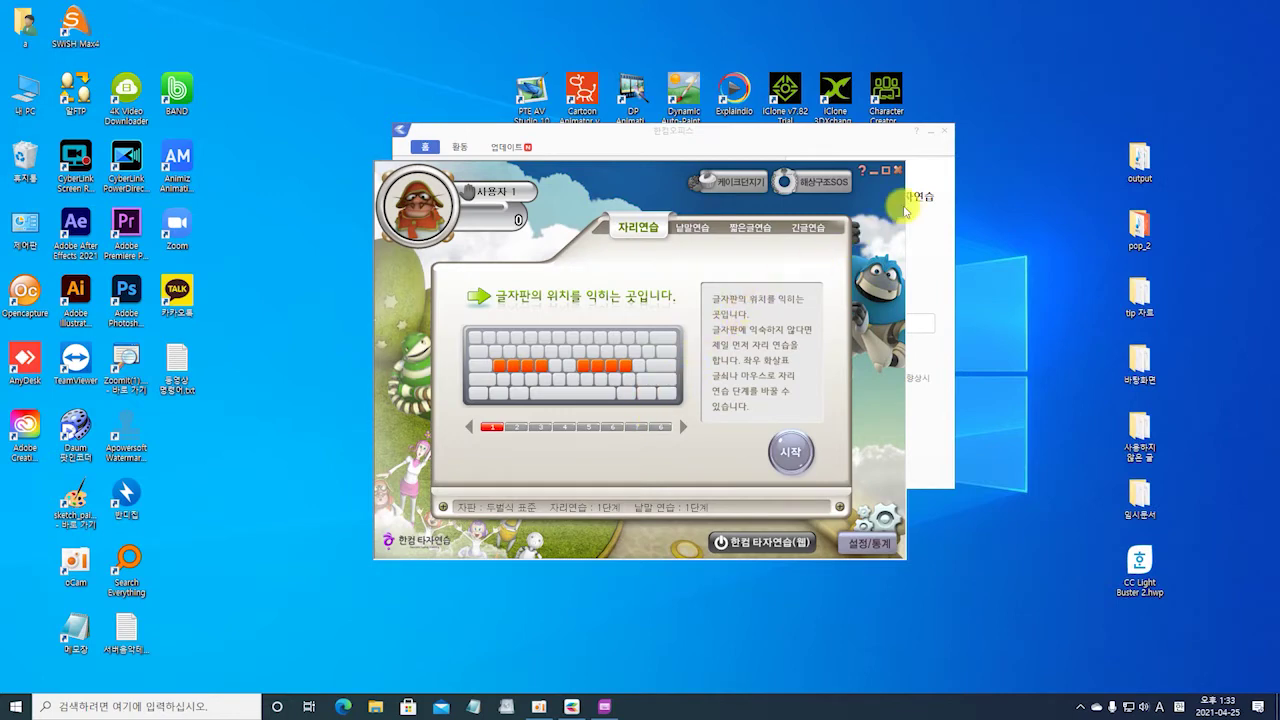
{"action": "left_click", "coordinate": [895, 171]}
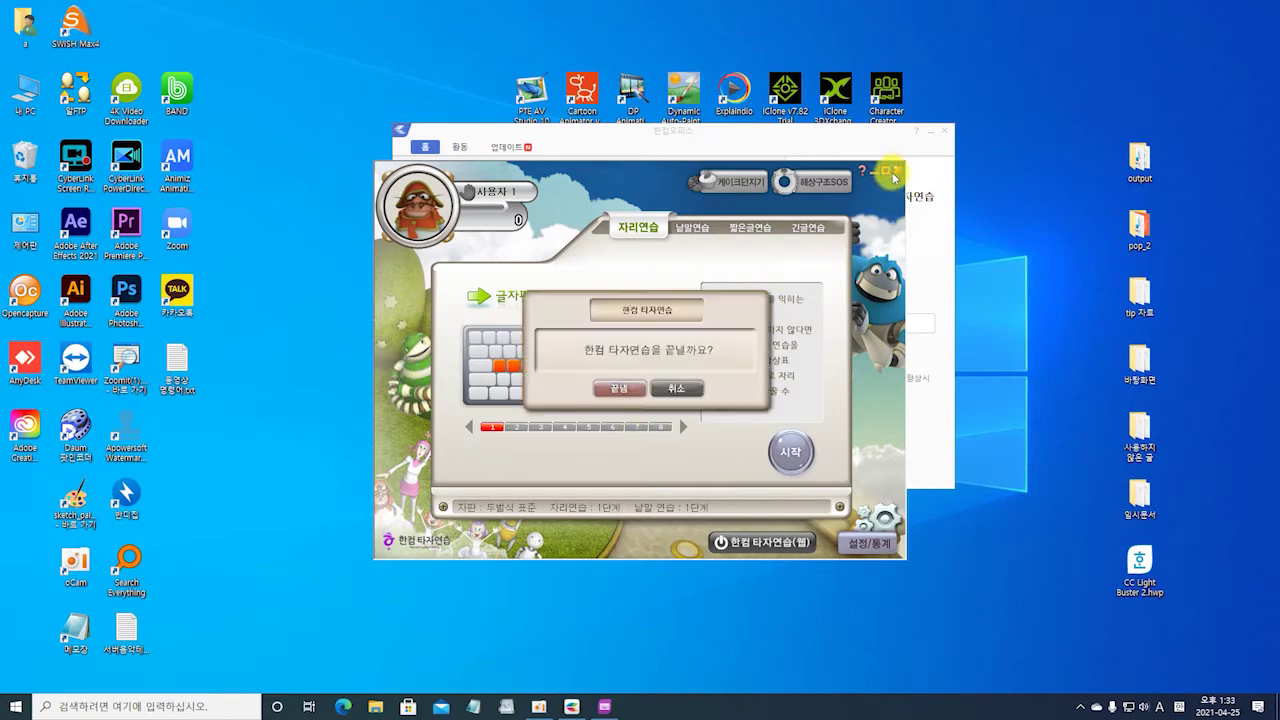
{"action": "left_click", "coordinate": [632, 395]}
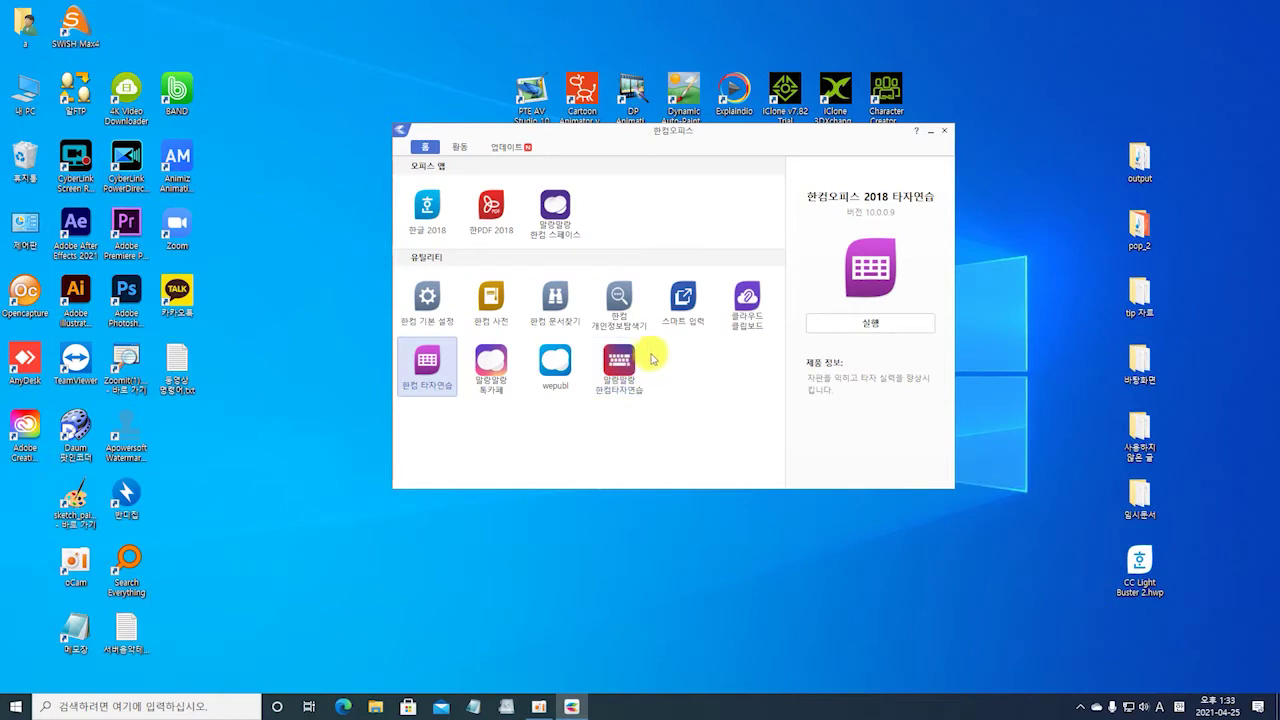
{"action": "left_click", "coordinate": [945, 131]}
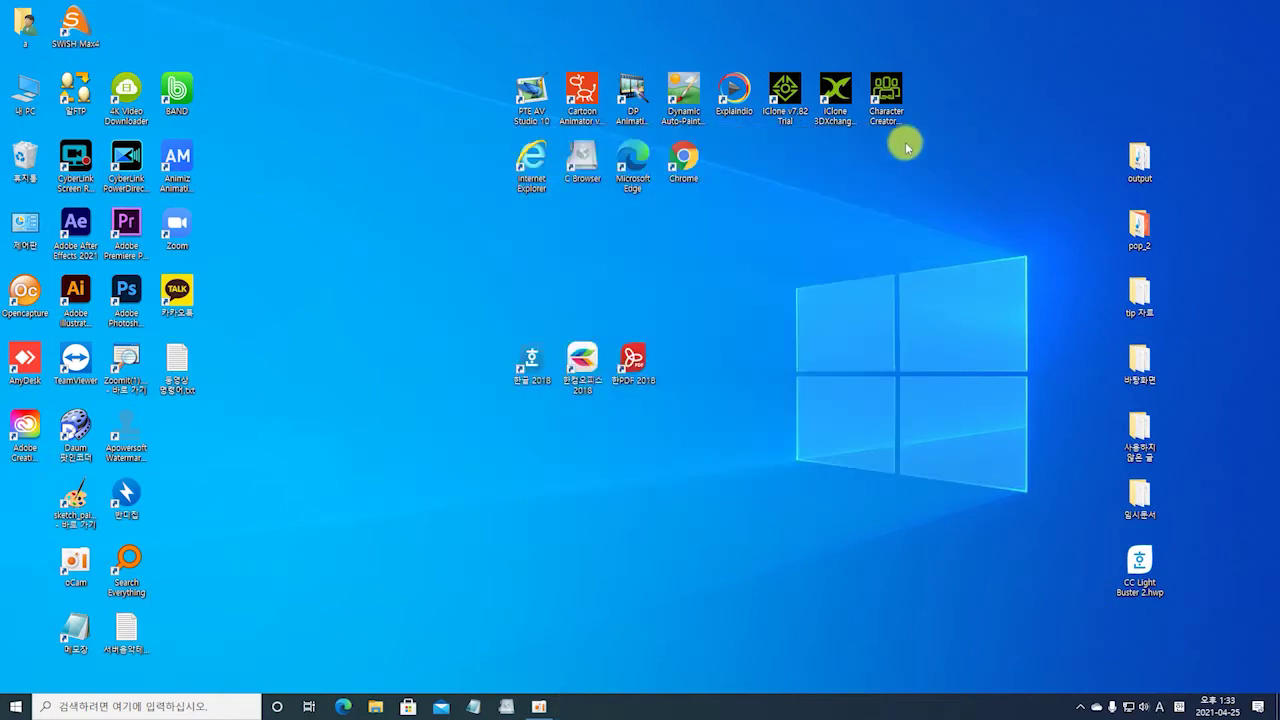
Launch 한글 2018 and create a document from the 표창장 template.
{"action": "double_click", "coordinate": [533, 367]}
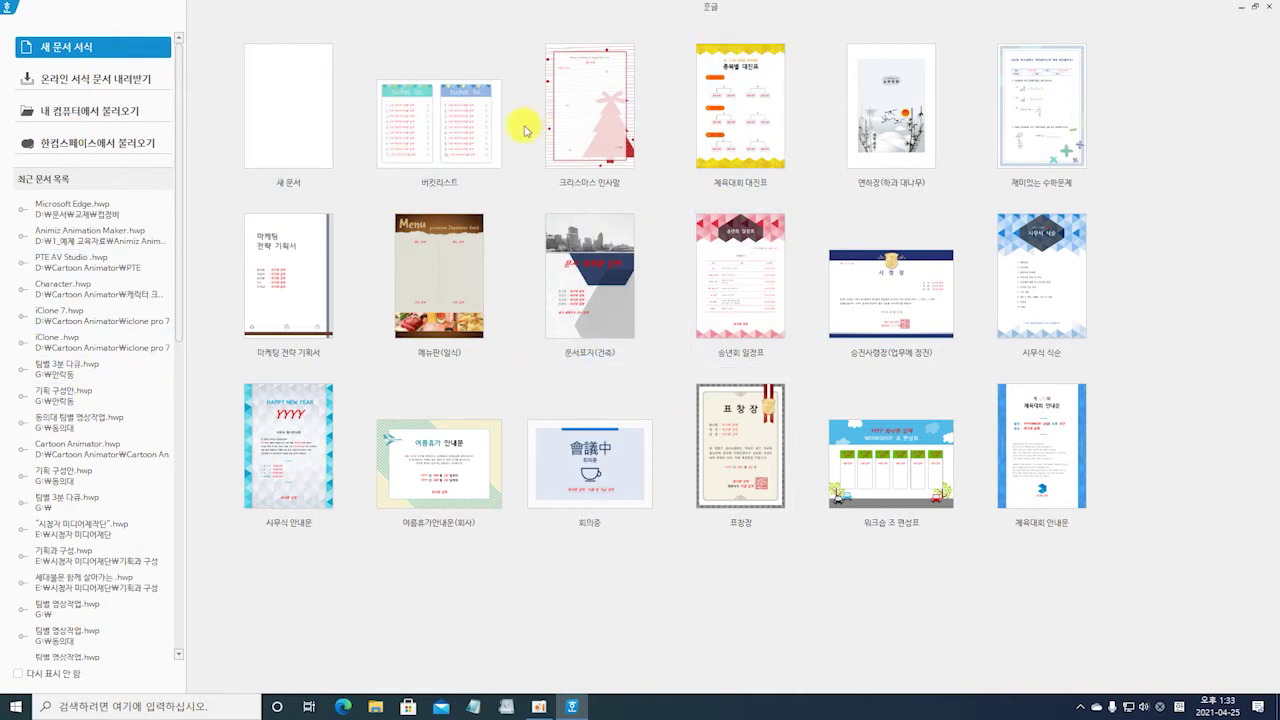
{"action": "left_click", "coordinate": [303, 128]}
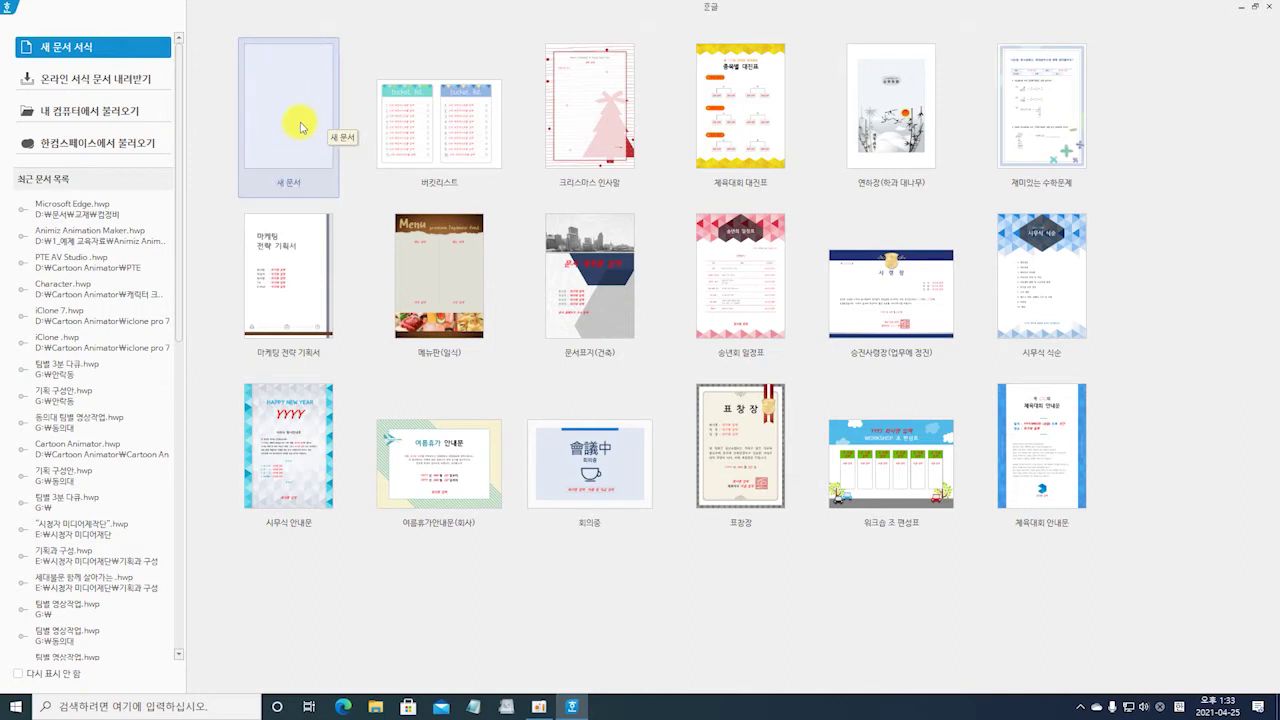
{"action": "left_click", "coordinate": [295, 130]}
{"action": "left_click", "coordinate": [297, 127]}
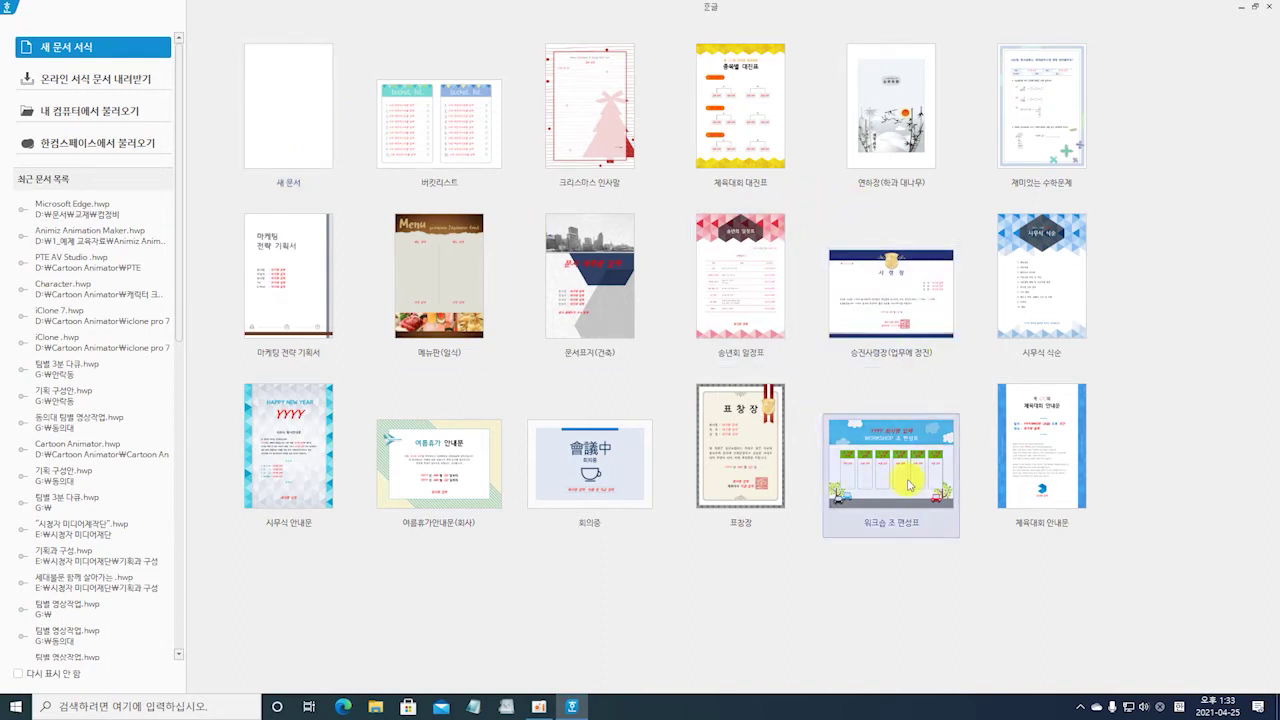
{"action": "left_click", "coordinate": [757, 453]}
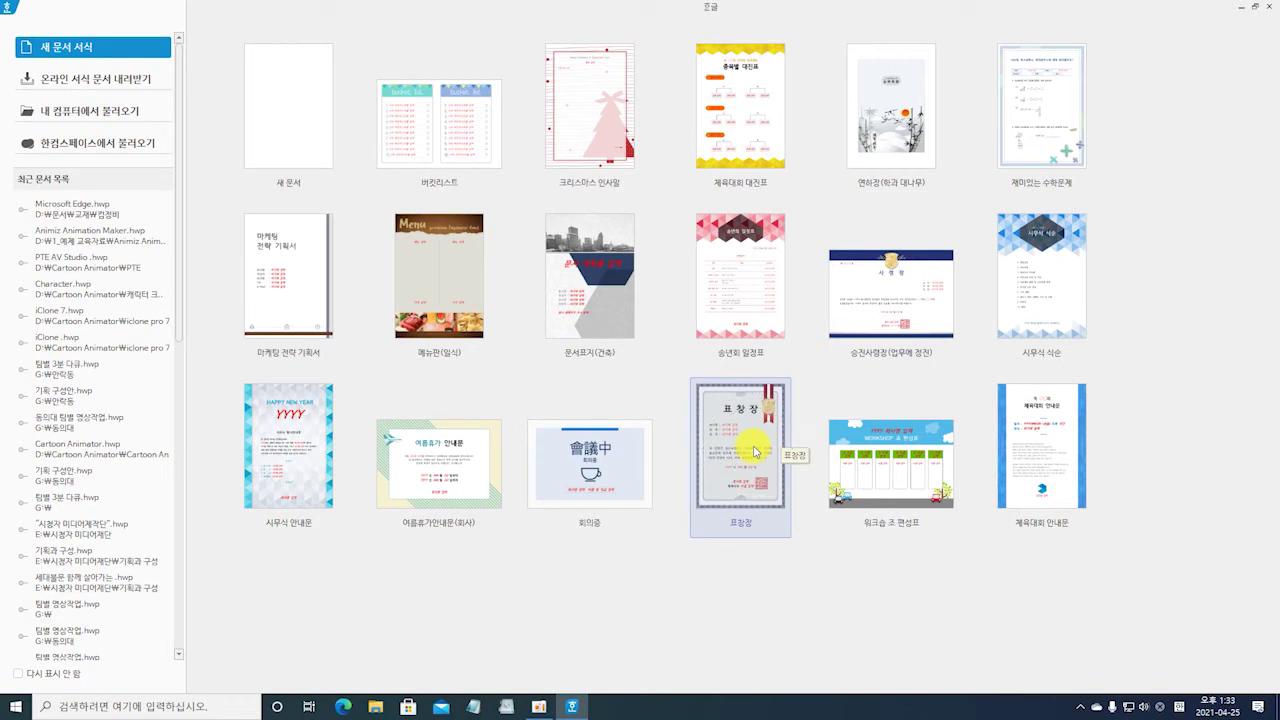
{"action": "double_click", "coordinate": [740, 459]}
{"action": "double_click", "coordinate": [740, 459]}
{"action": "double_click", "coordinate": [740, 459]}
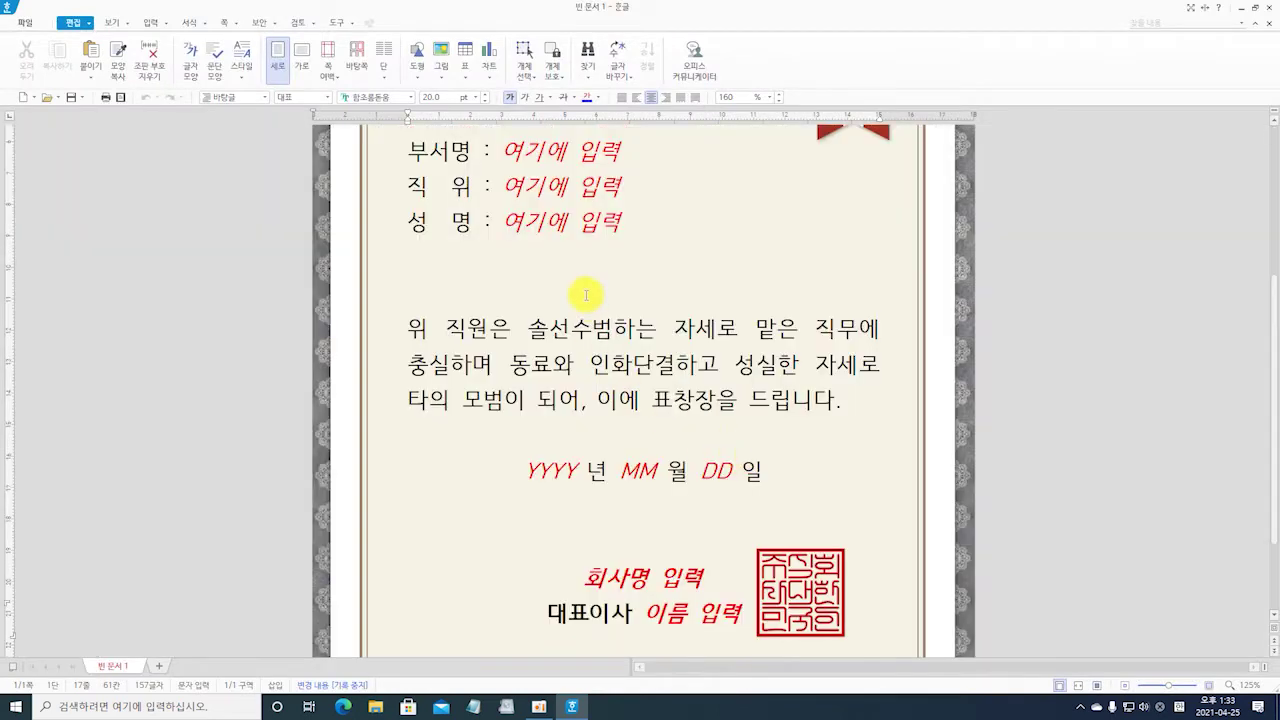
Enter ㅇㅇㅇㅇ in the placeholder beside 부서명 on the certificate.
{"action": "scroll", "coordinate": [681, 276], "scroll_direction": "up", "scroll_amount": 3}
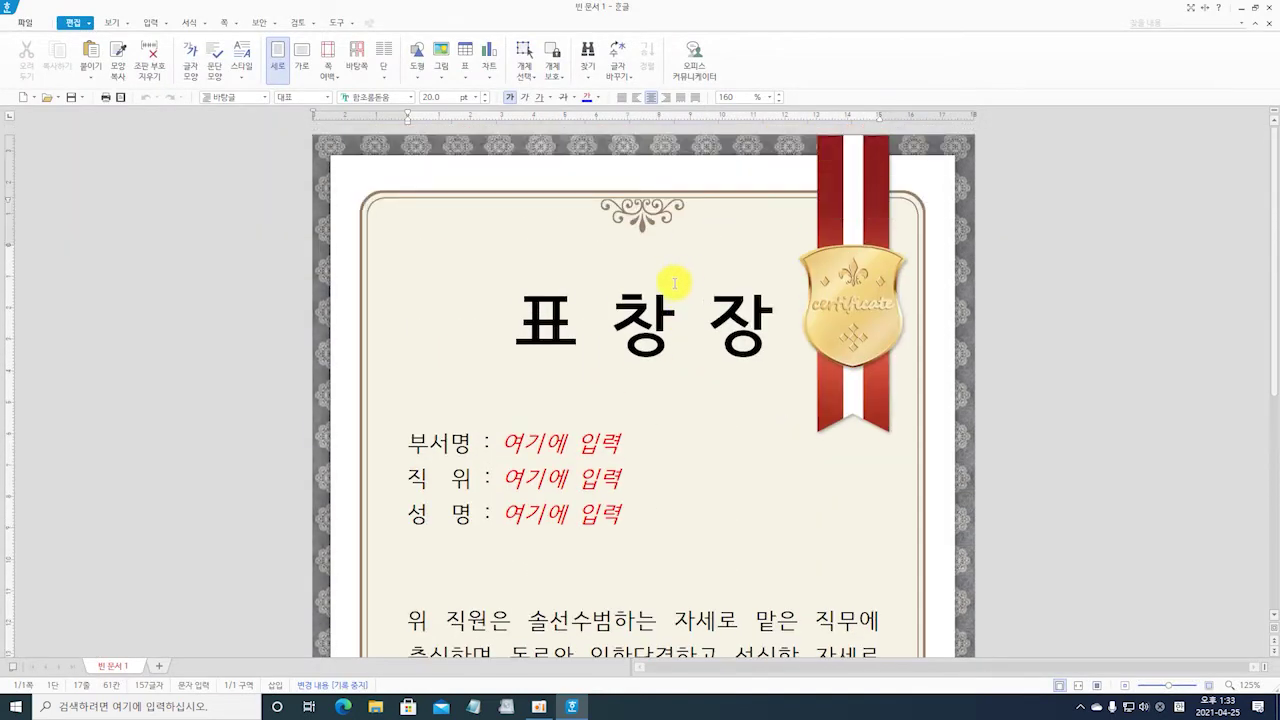
{"action": "left_click", "coordinate": [509, 436]}
{"action": "type", "text": "ㅇㅇㅇㅇ"}
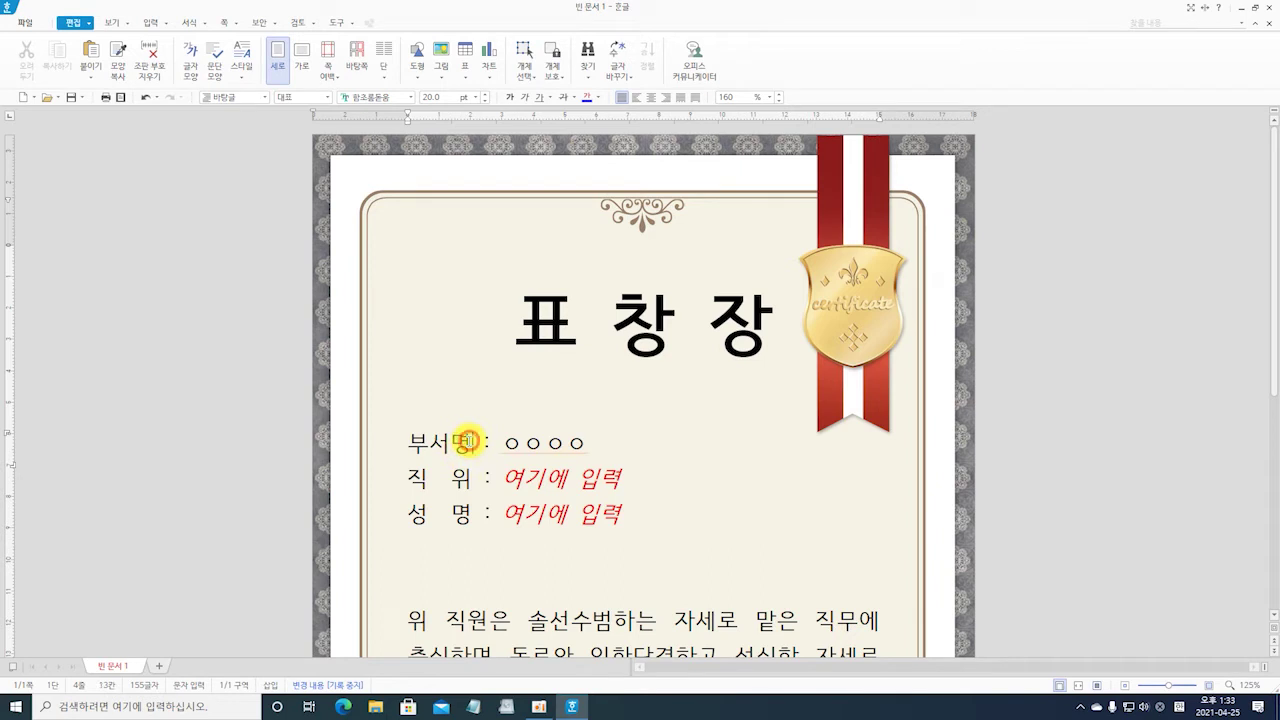
Replace the 부서명 label with 우리 and close the certificate without saving it.
{"action": "left_click", "coordinate": [462, 441]}
{"action": "key", "text": "BackSpace"}
{"action": "key", "text": "BackSpace"}
{"action": "key", "text": "BackSpace"}
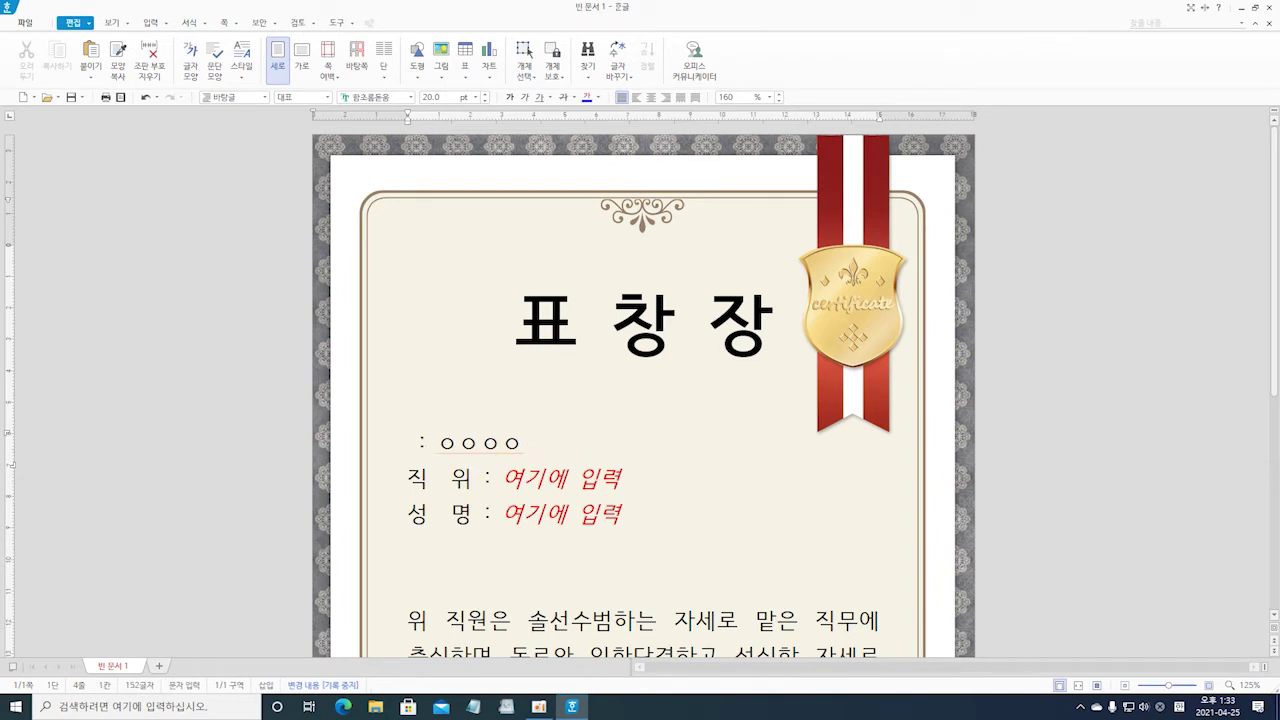
{"action": "type", "text": "우리"}
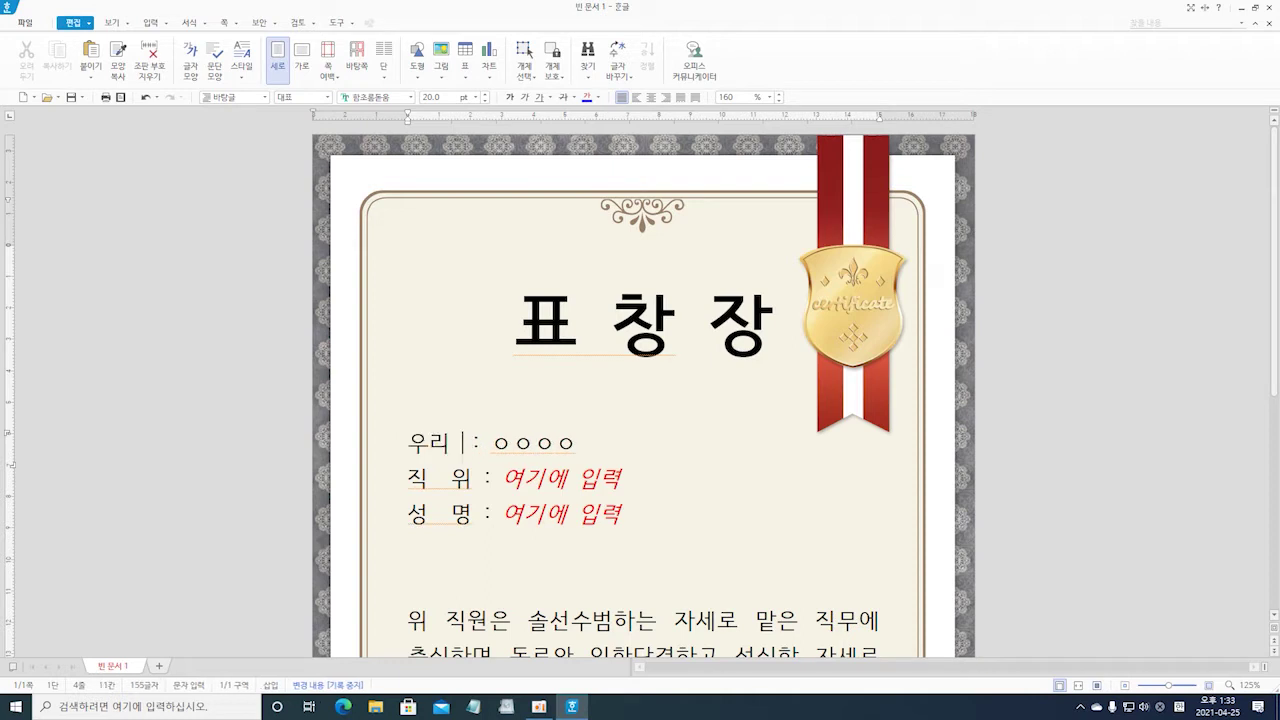
{"action": "left_click", "coordinate": [1271, 8]}
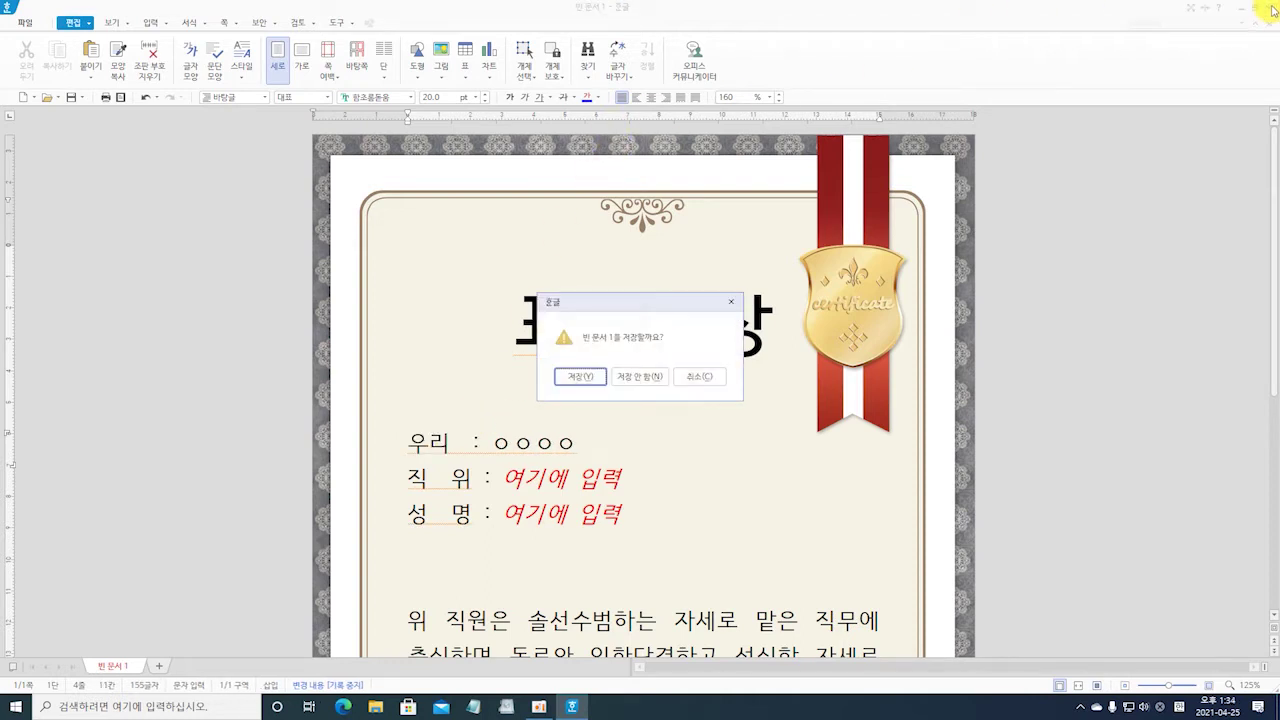
{"action": "left_click", "coordinate": [632, 370]}
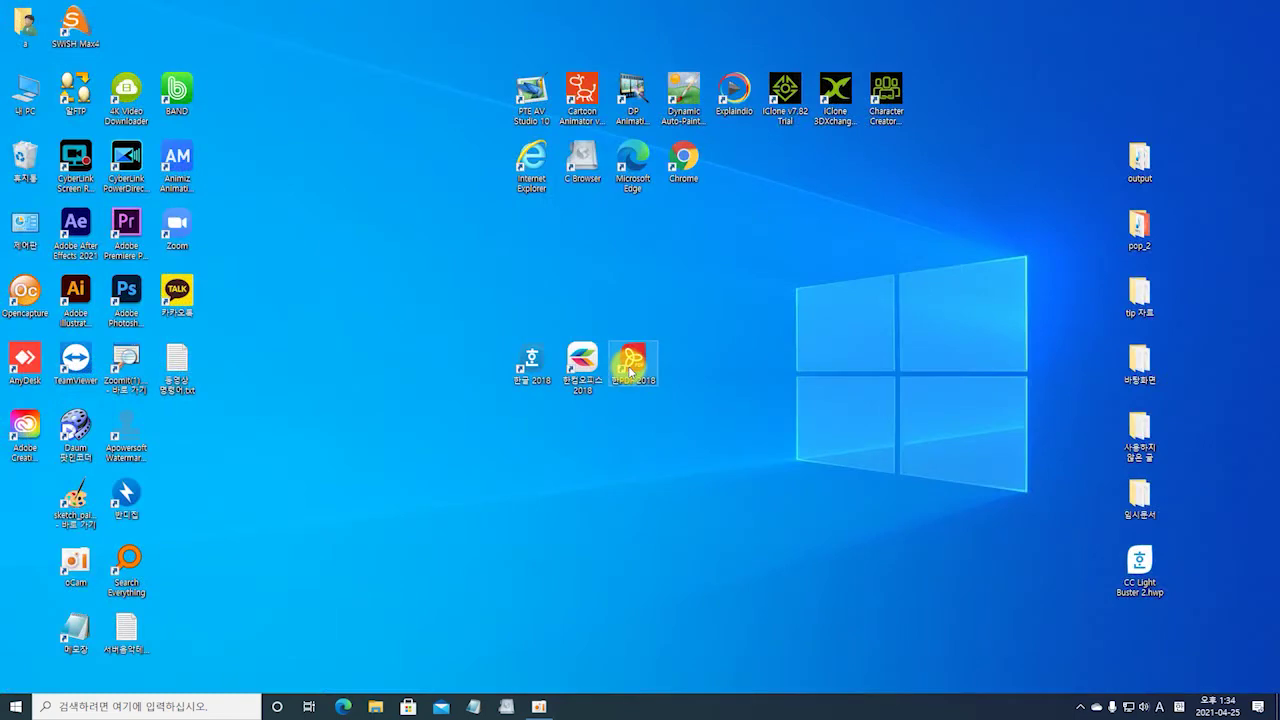
Launch 한글 2018 and view the downloadable 한글 서식 templates in the online 한컴 애셋 collection.
{"action": "double_click", "coordinate": [529, 366]}
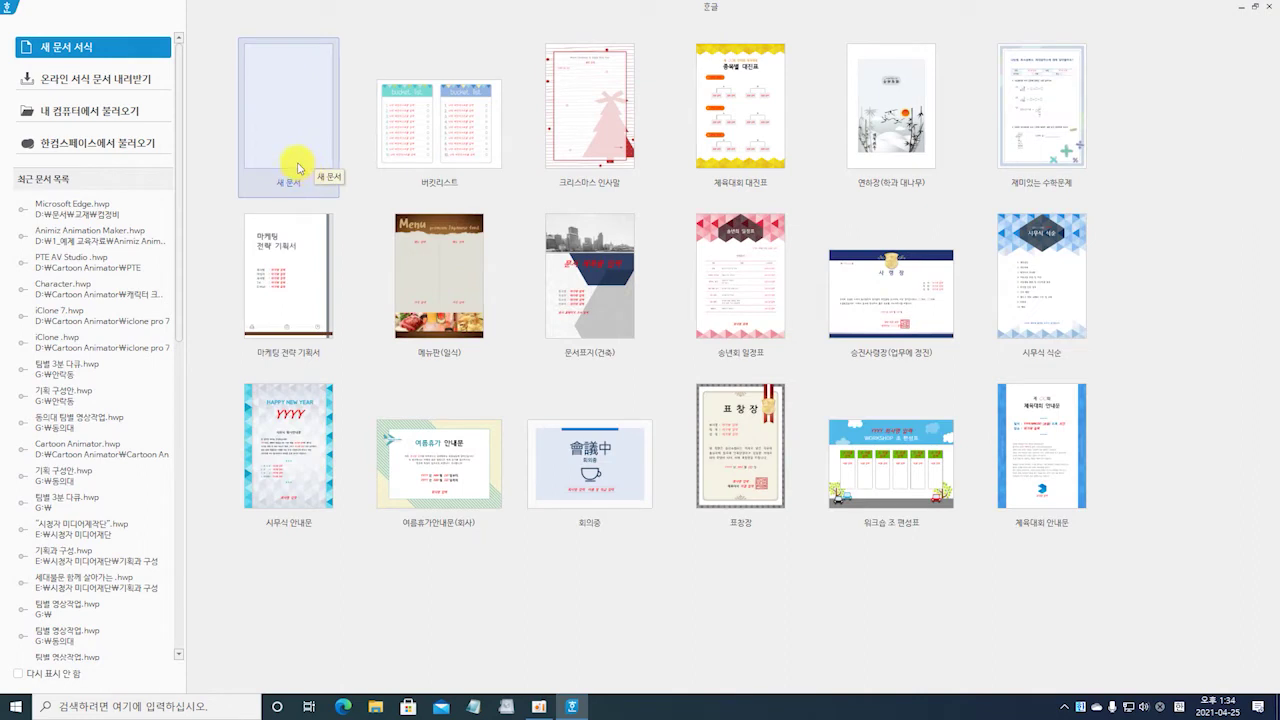
{"action": "left_click", "coordinate": [289, 134]}
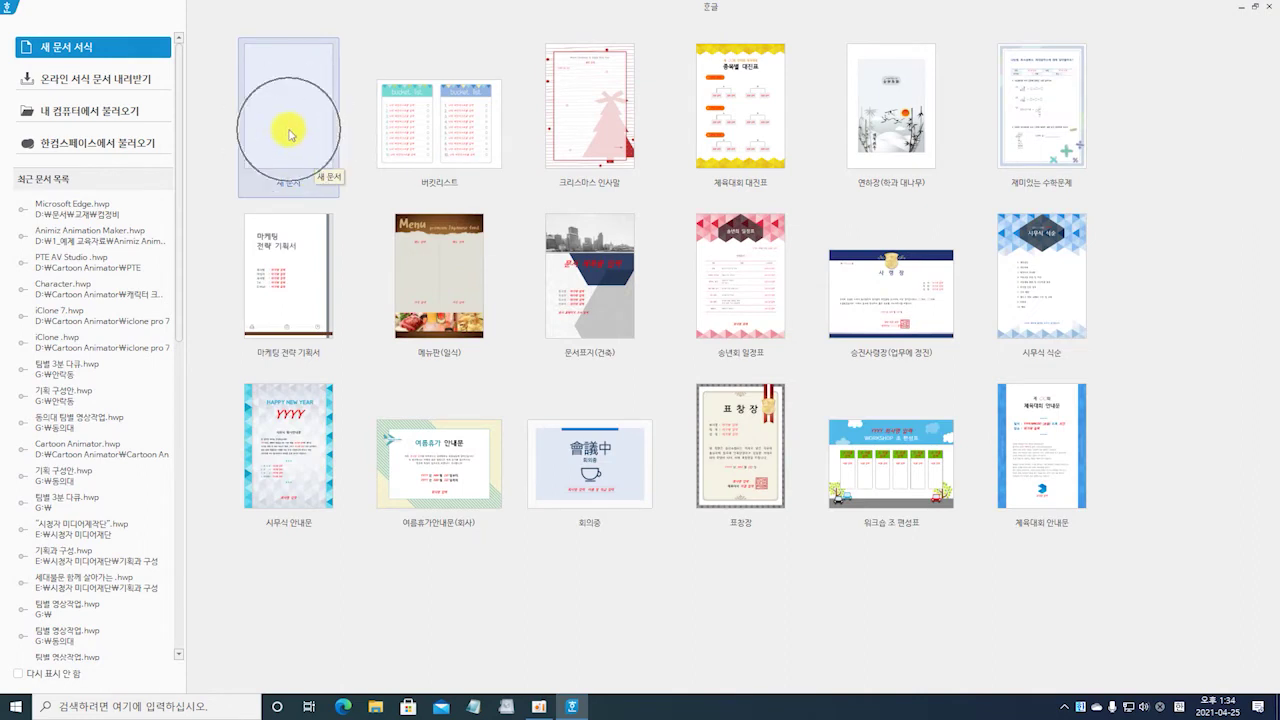
{"action": "left_click", "coordinate": [289, 134]}
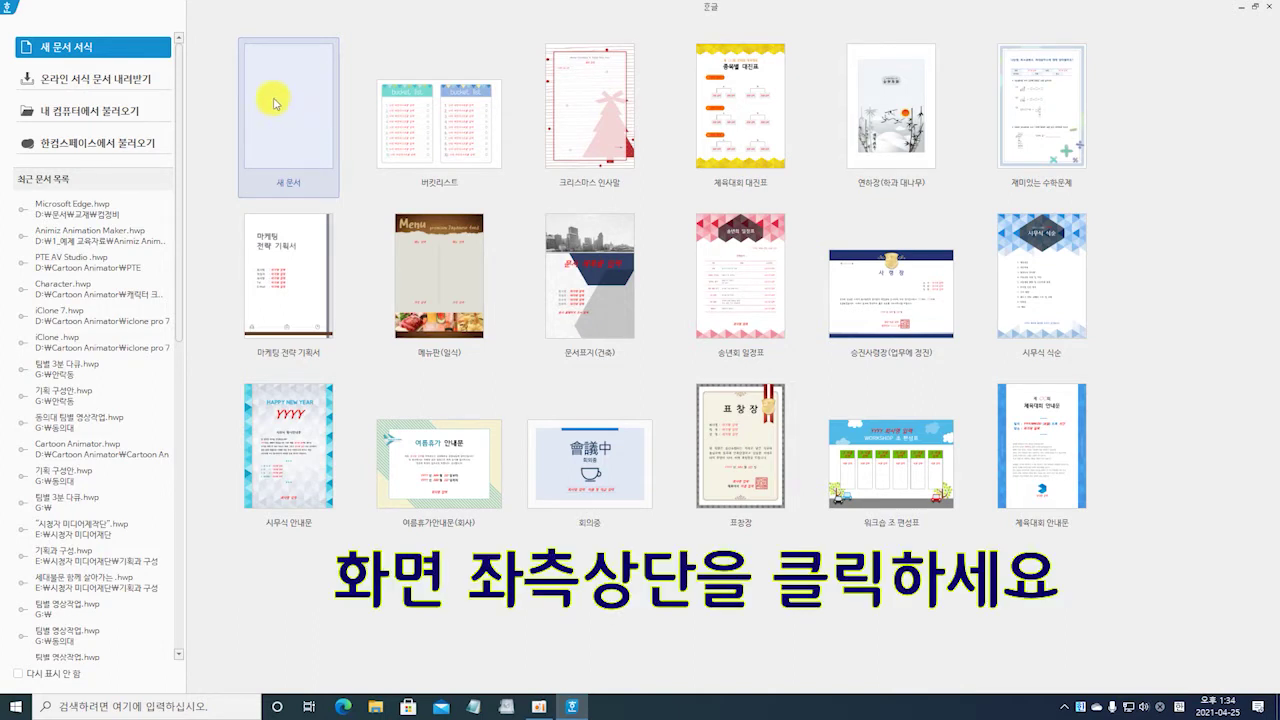
{"action": "left_click", "coordinate": [106, 82]}
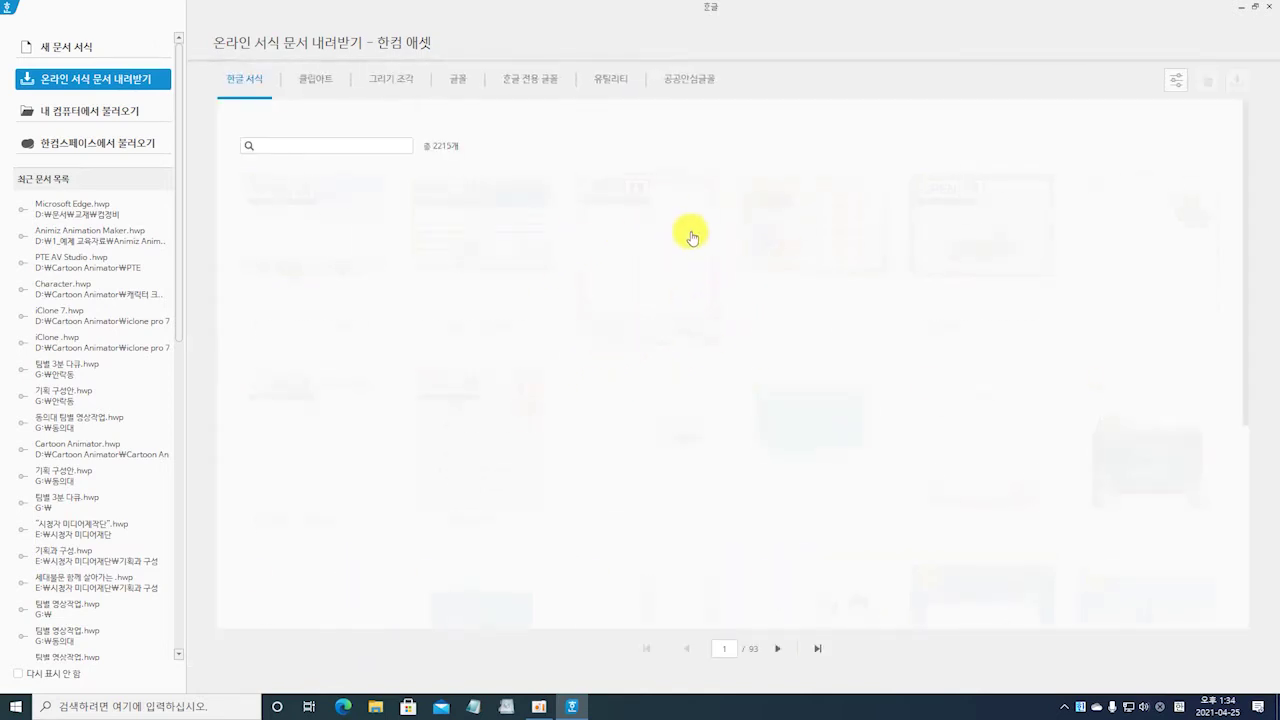
{"action": "mouse_move", "coordinate": [657, 337]}
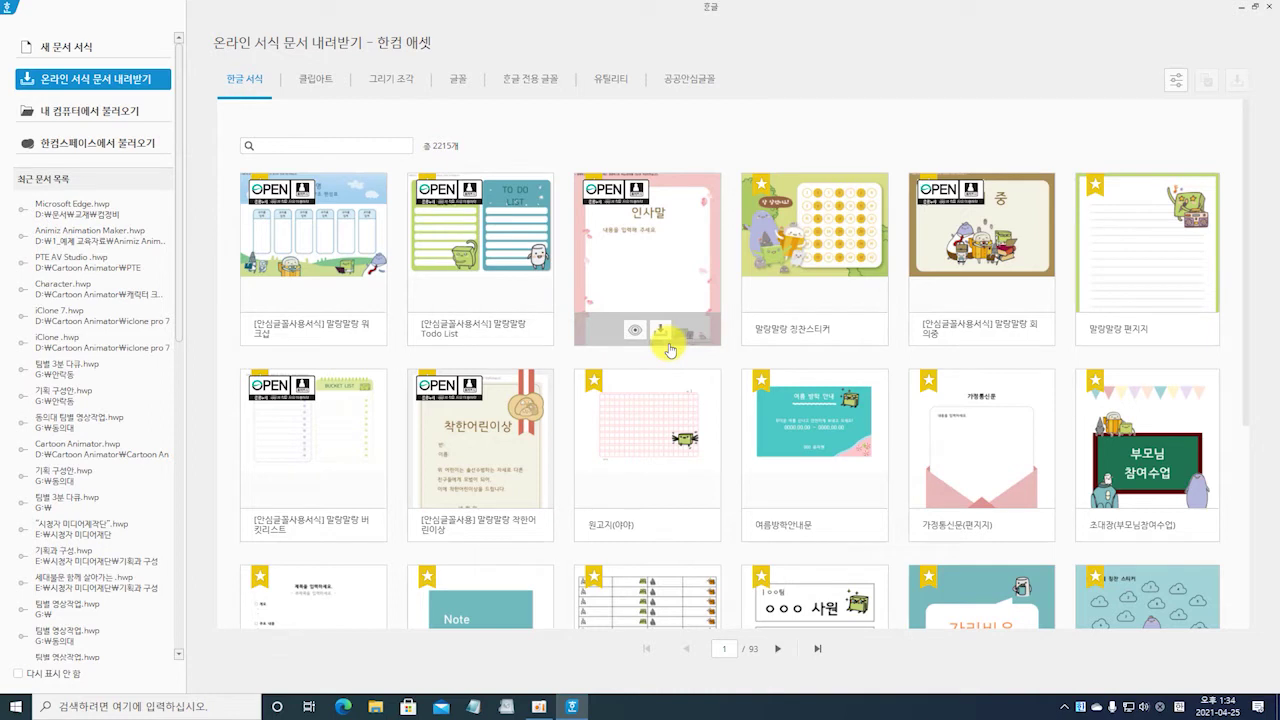
Download the 칠곡할매 권안자체 font from the 글꼴 category of the online assets and install it.
{"action": "left_click", "coordinate": [462, 82]}
{"action": "left_click", "coordinate": [462, 82]}
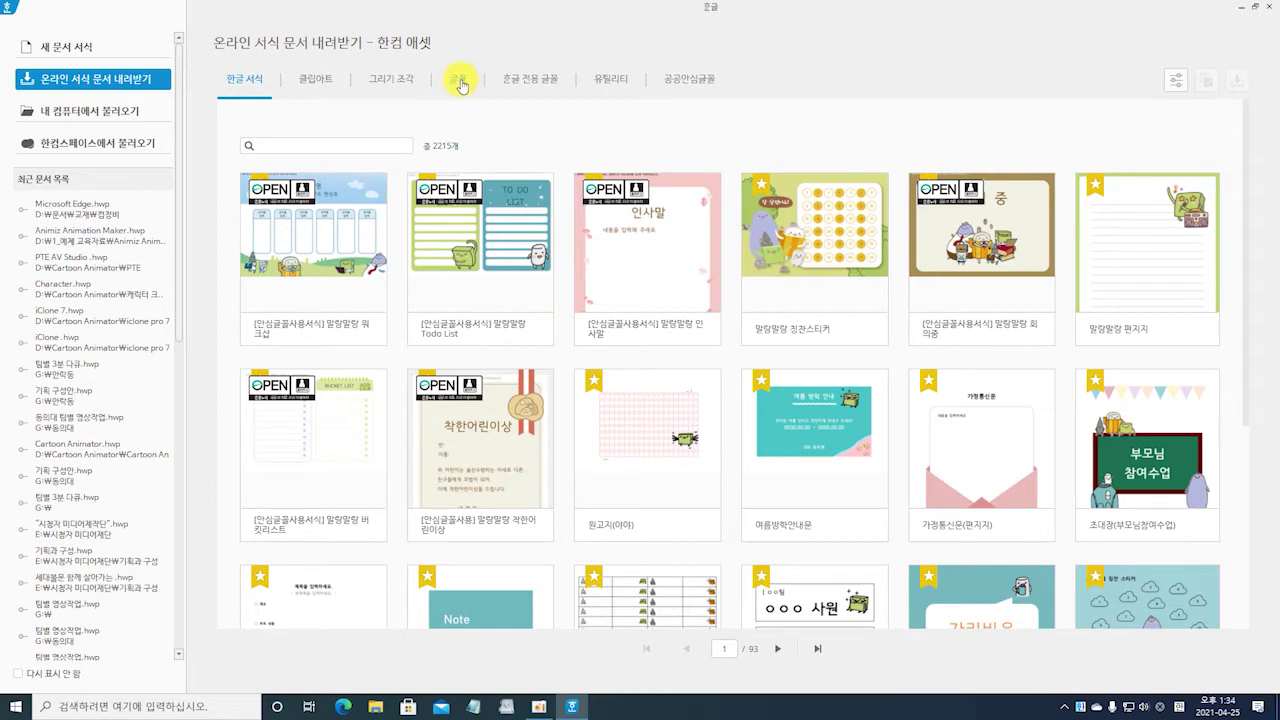
{"action": "left_click", "coordinate": [460, 84]}
{"action": "left_click", "coordinate": [458, 84]}
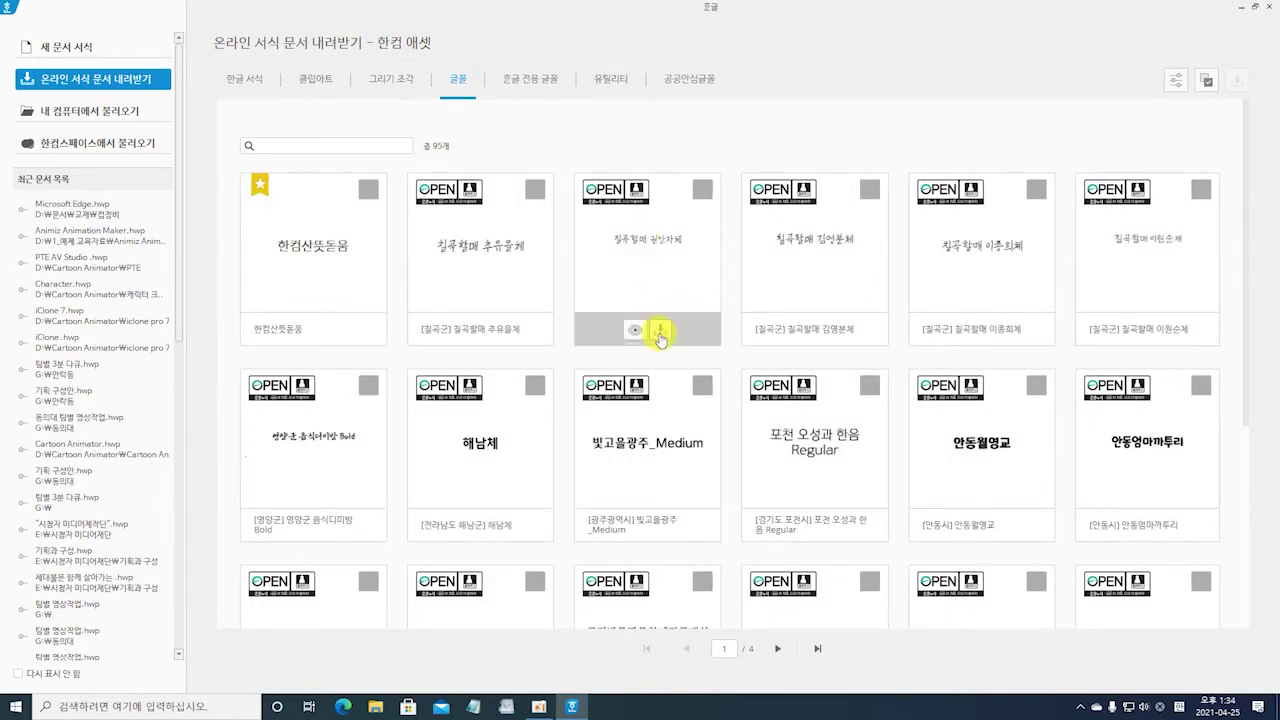
{"action": "left_click", "coordinate": [660, 332]}
{"action": "left_click", "coordinate": [661, 331]}
{"action": "left_click", "coordinate": [661, 331]}
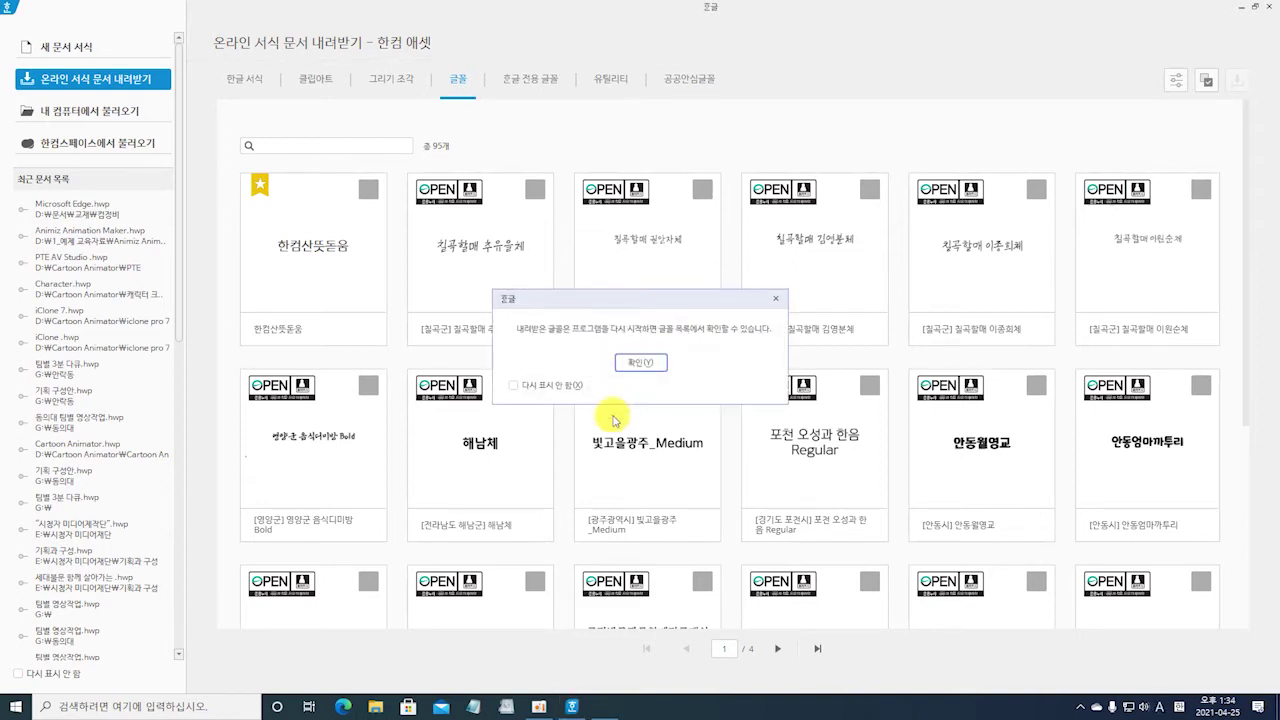
{"action": "left_click", "coordinate": [645, 362]}
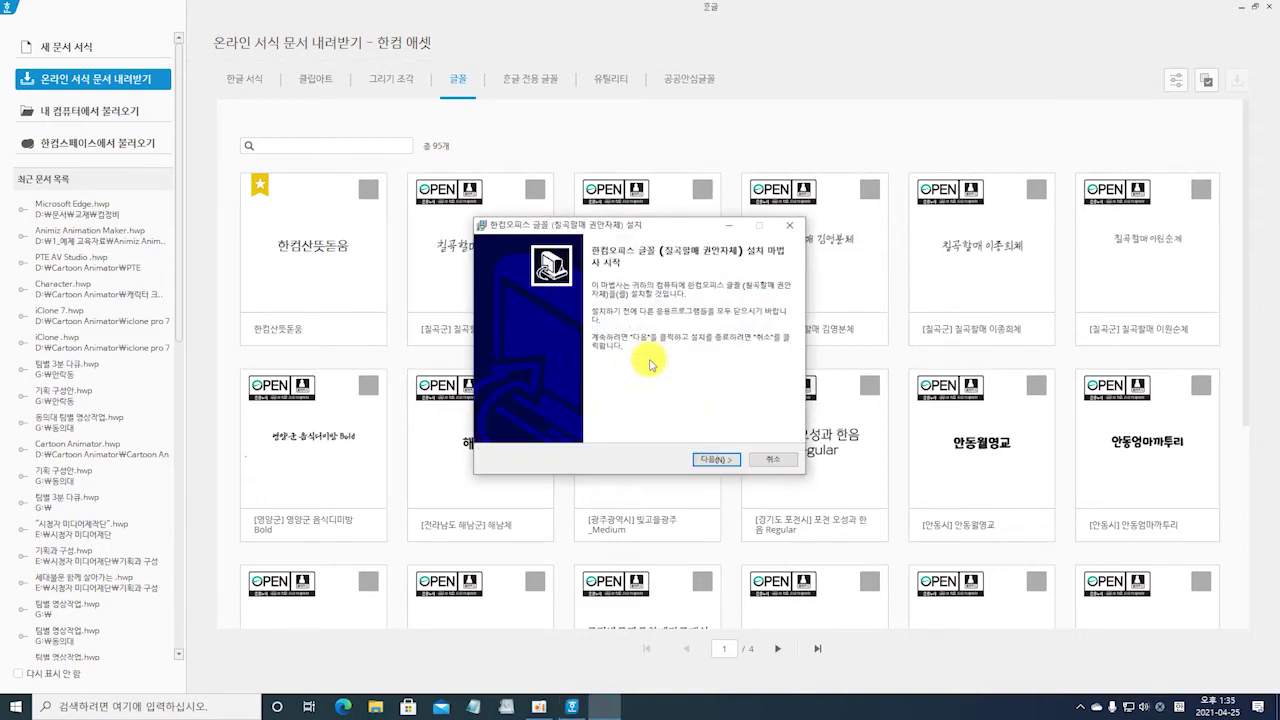
{"action": "left_click", "coordinate": [716, 460]}
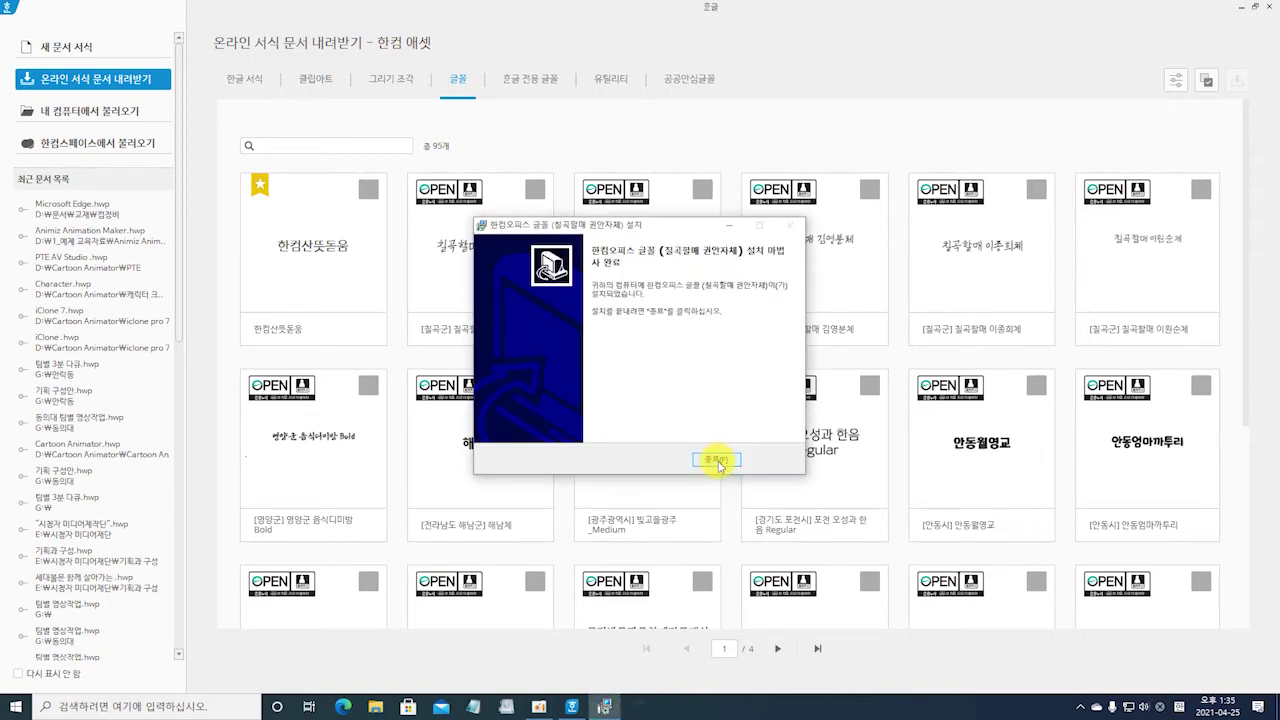
{"action": "left_click", "coordinate": [717, 462]}
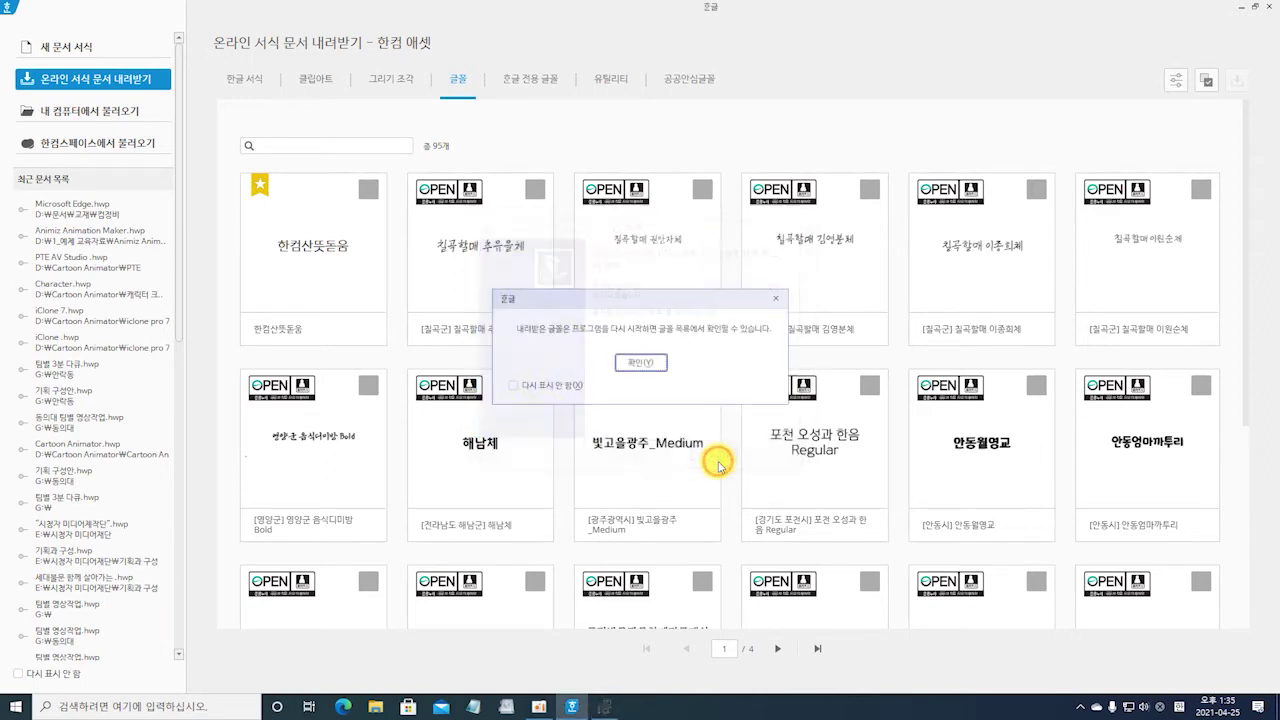
{"action": "left_click", "coordinate": [636, 364]}
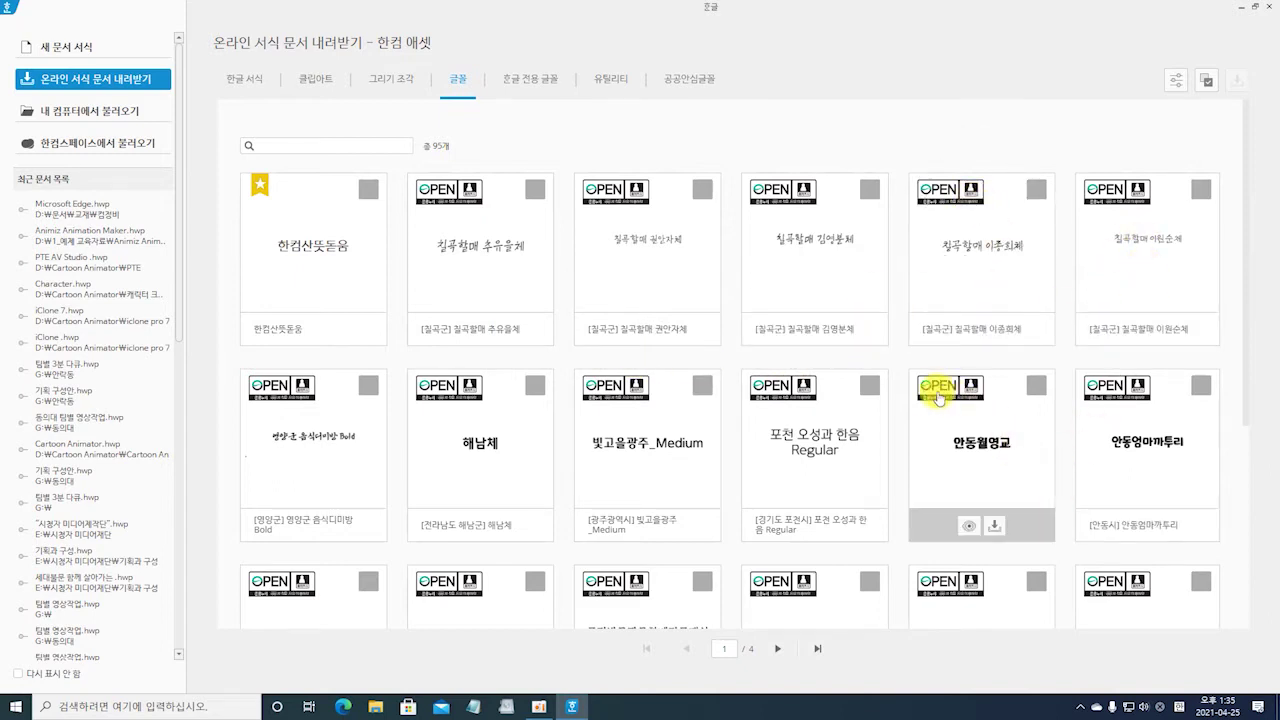
Download the 안동월영교 font and complete its installation wizard.
{"action": "left_click", "coordinate": [993, 527]}
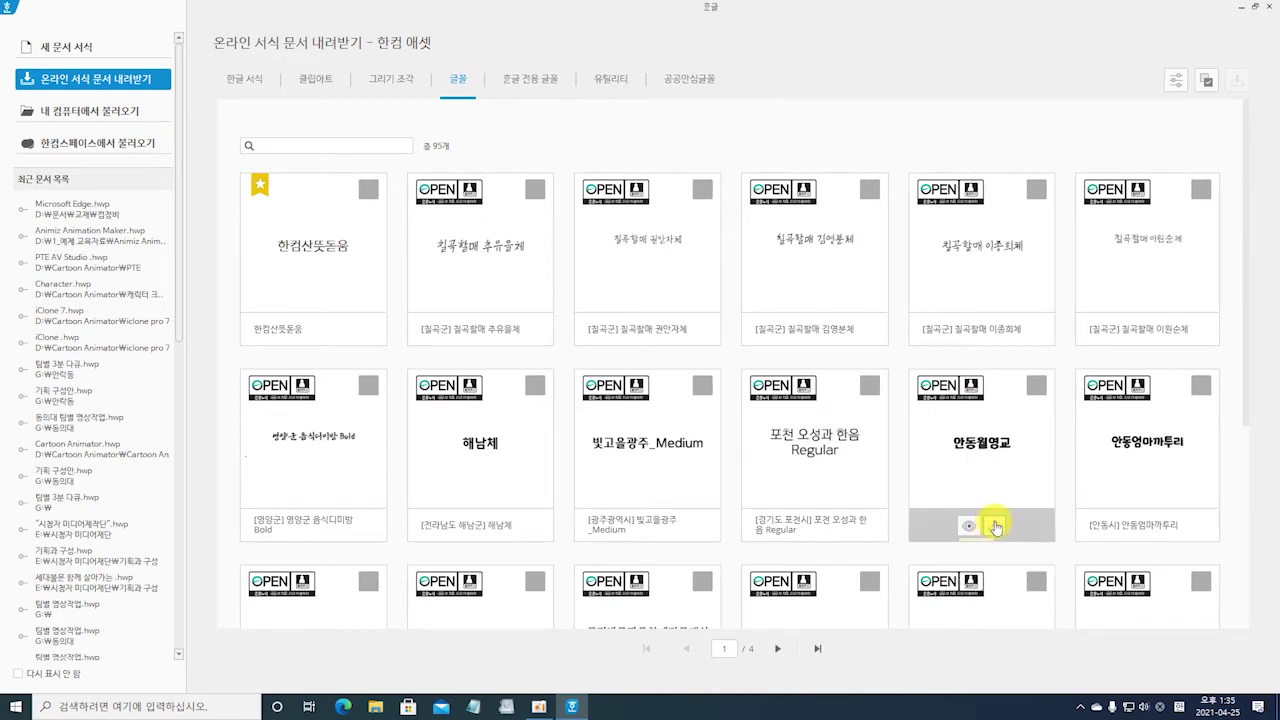
{"action": "left_click", "coordinate": [995, 527]}
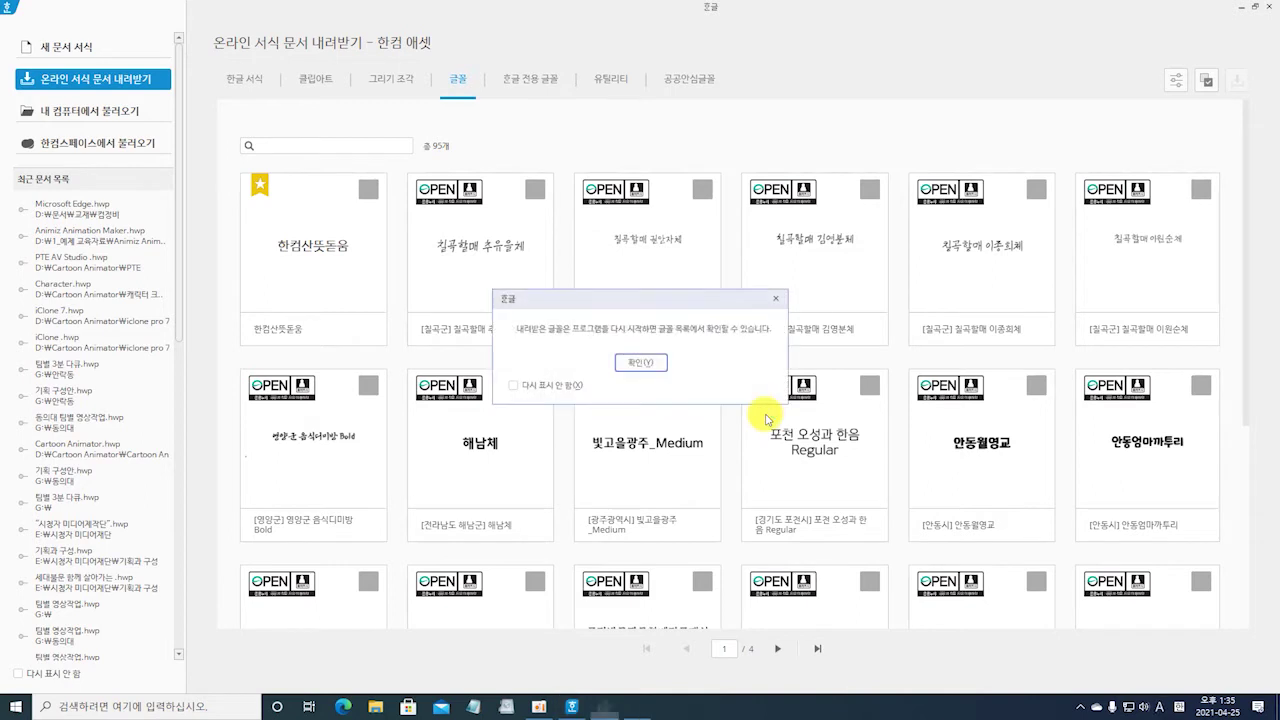
{"action": "left_click", "coordinate": [642, 364]}
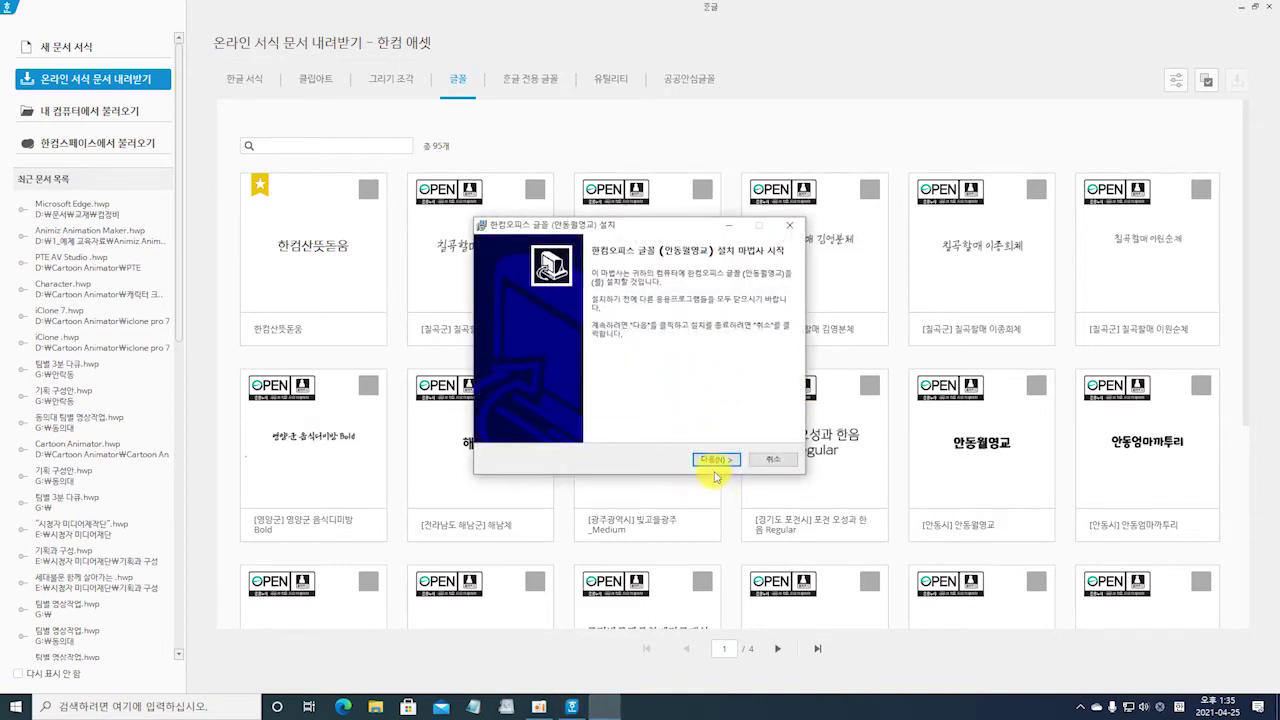
{"action": "left_click", "coordinate": [716, 460]}
{"action": "left_click", "coordinate": [712, 458]}
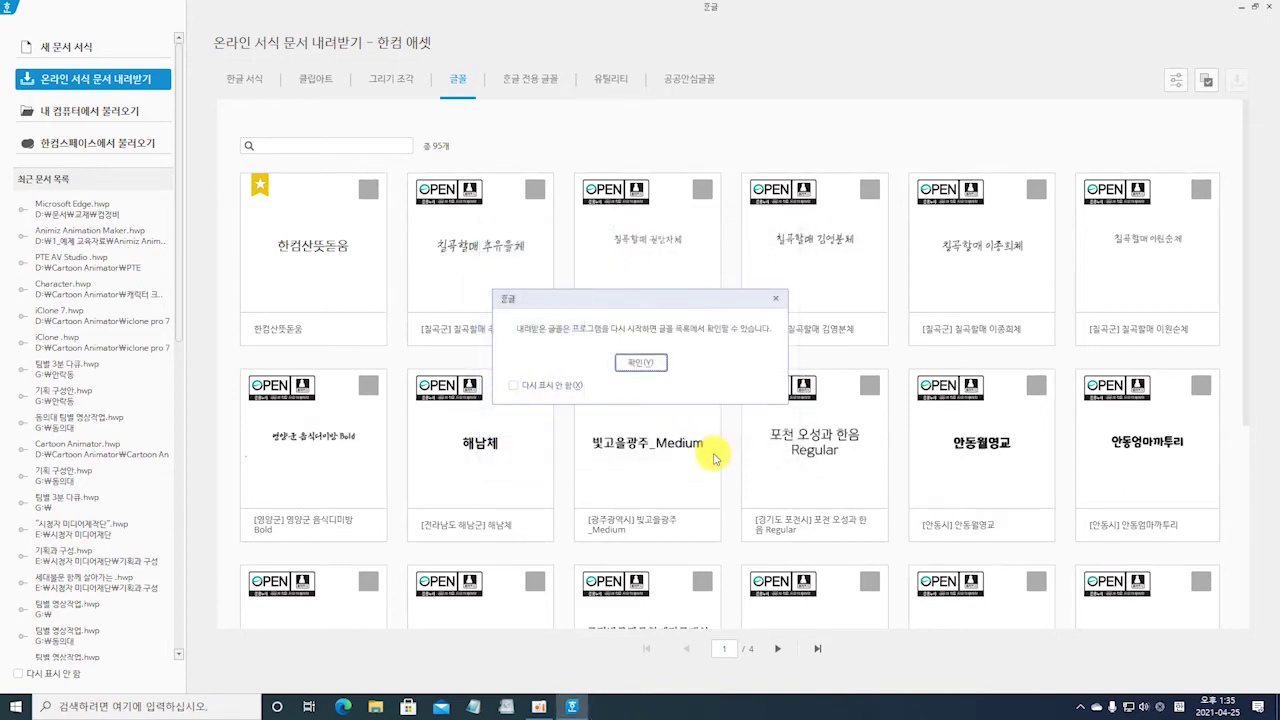
{"action": "left_click", "coordinate": [640, 362]}
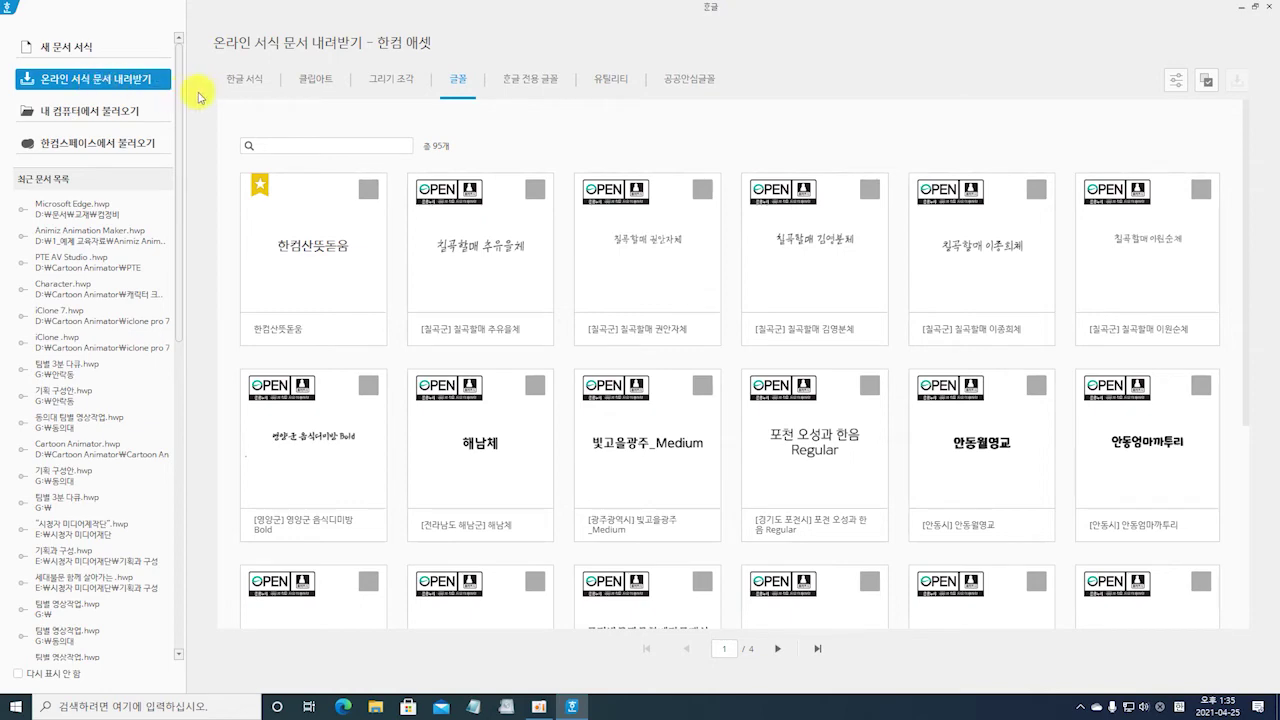
Browse the online 한글 서식, 클립아트 and 유틸리티 assets to see what can be downloaded.
{"action": "left_click", "coordinate": [248, 84]}
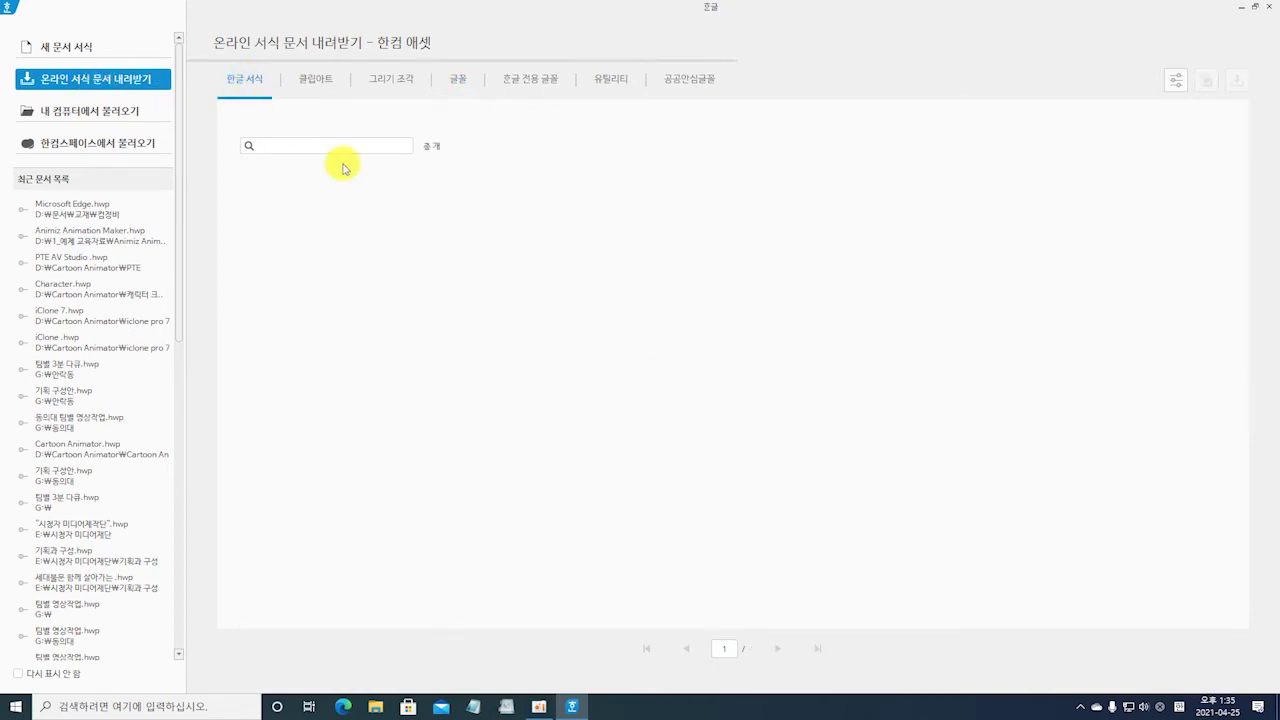
{"action": "left_click", "coordinate": [532, 320]}
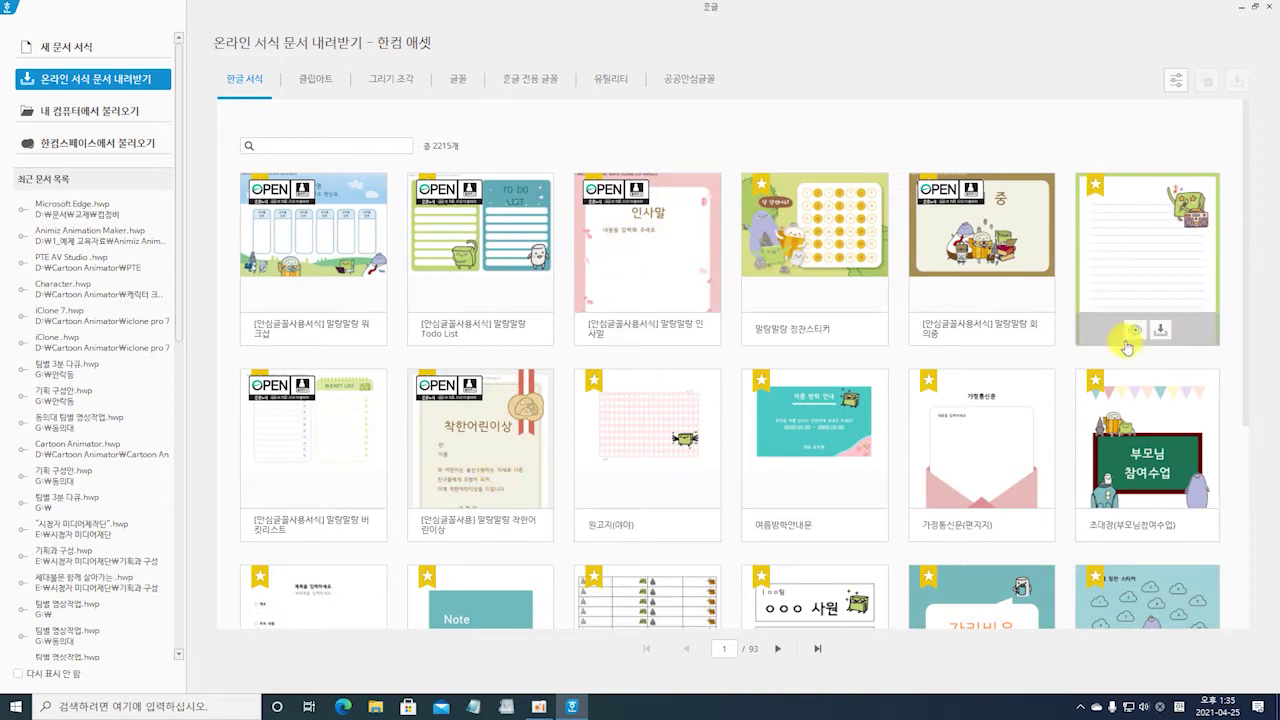
{"action": "left_click_drag", "start_coordinate": [1245, 314], "coordinate": [1204, 254]}
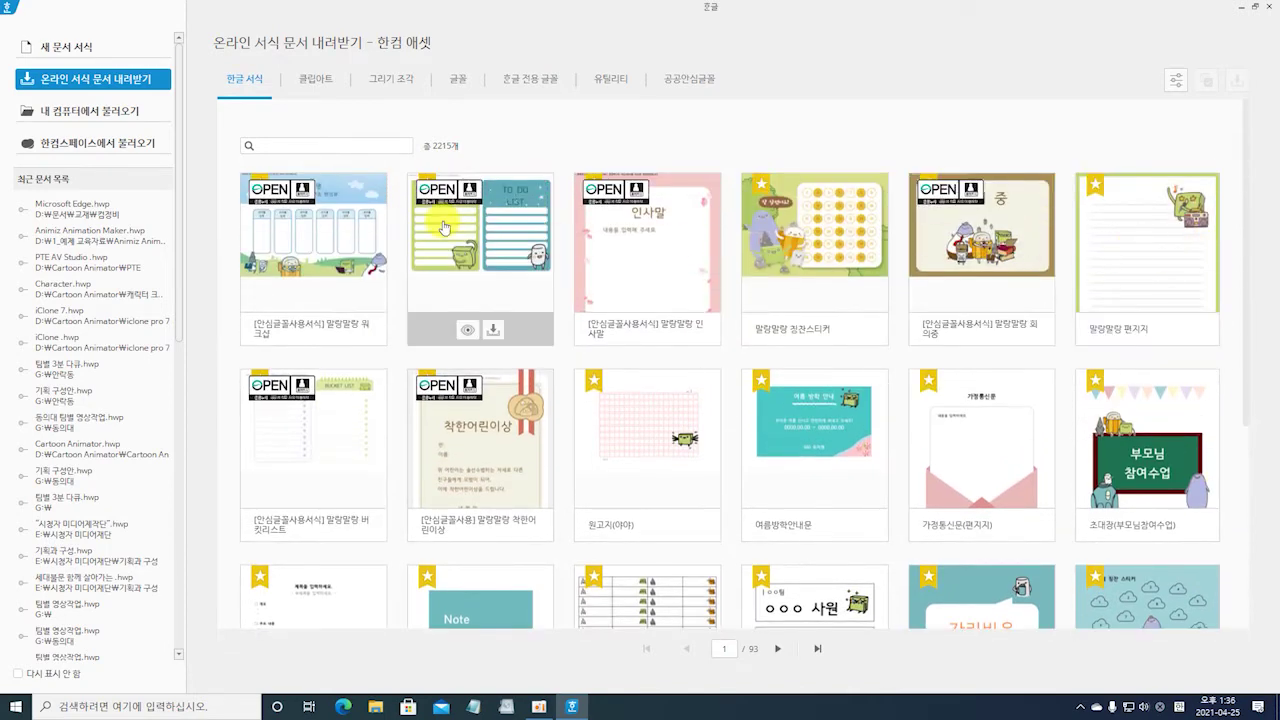
{"action": "left_click", "coordinate": [317, 83]}
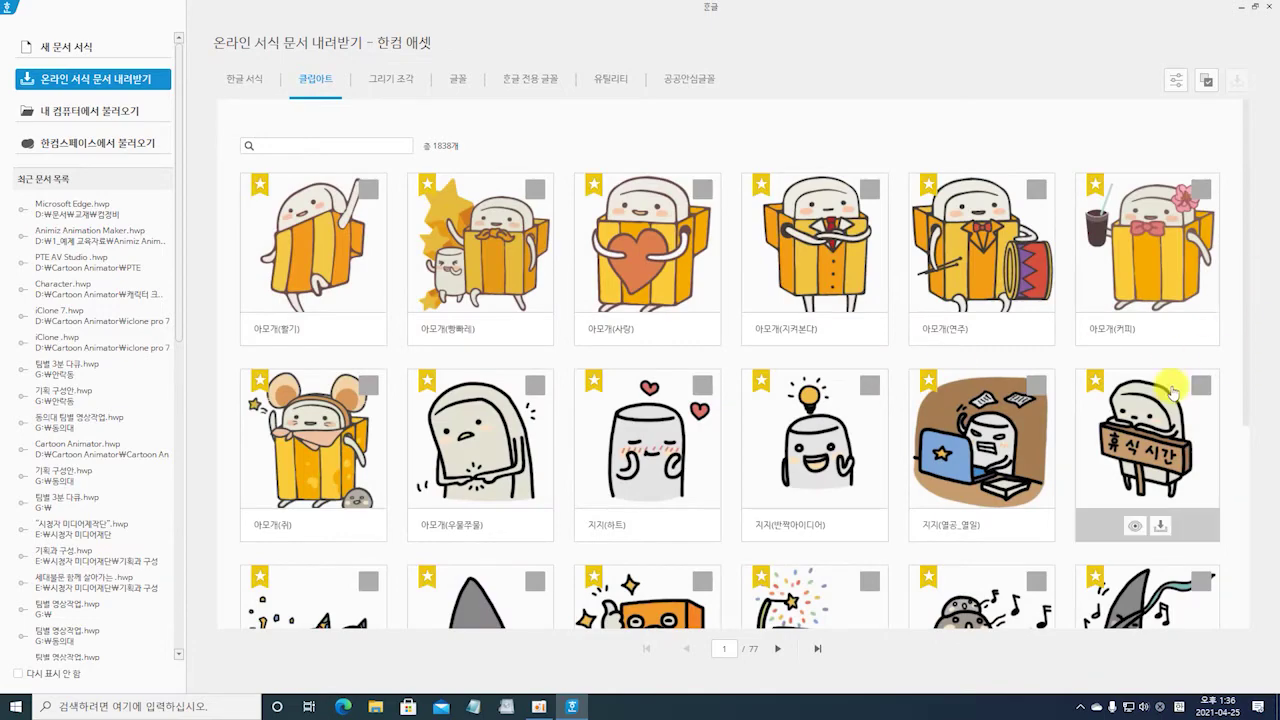
{"action": "scroll", "coordinate": [1000, 440], "scroll_direction": "down", "scroll_amount": 3}
{"action": "scroll", "coordinate": [750, 420], "scroll_direction": "up", "scroll_amount": 3}
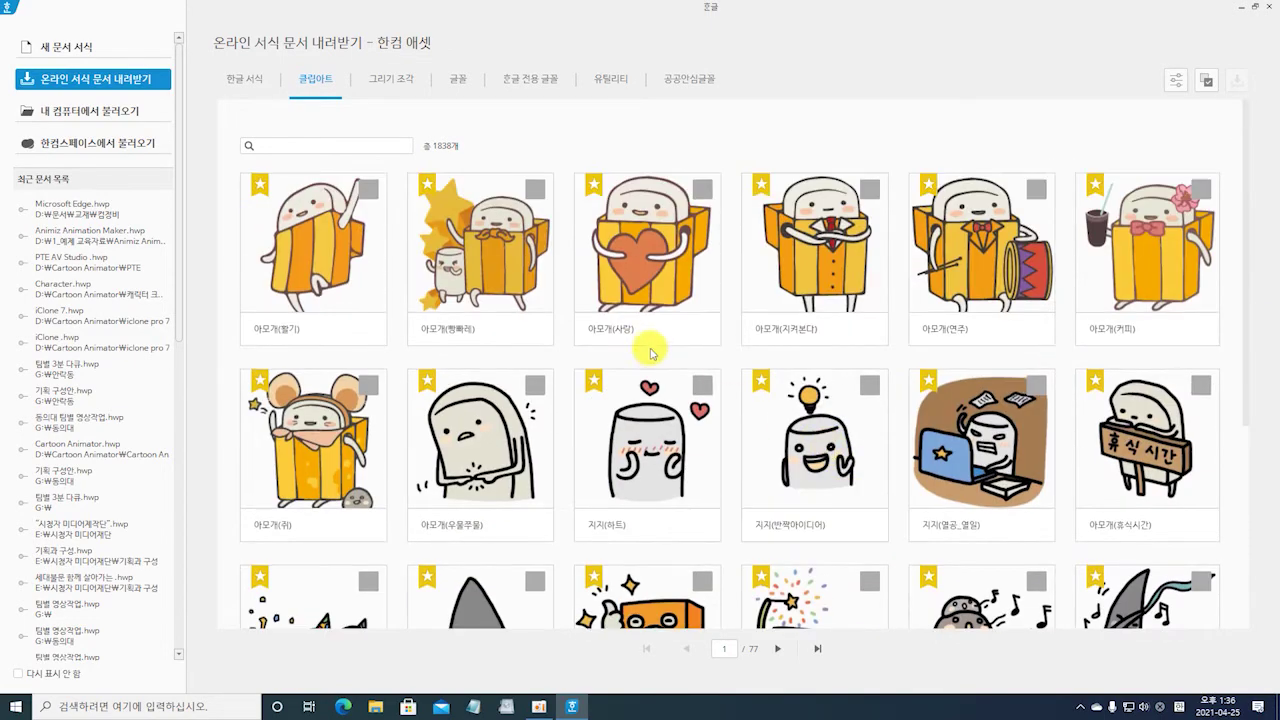
{"action": "left_click", "coordinate": [621, 86]}
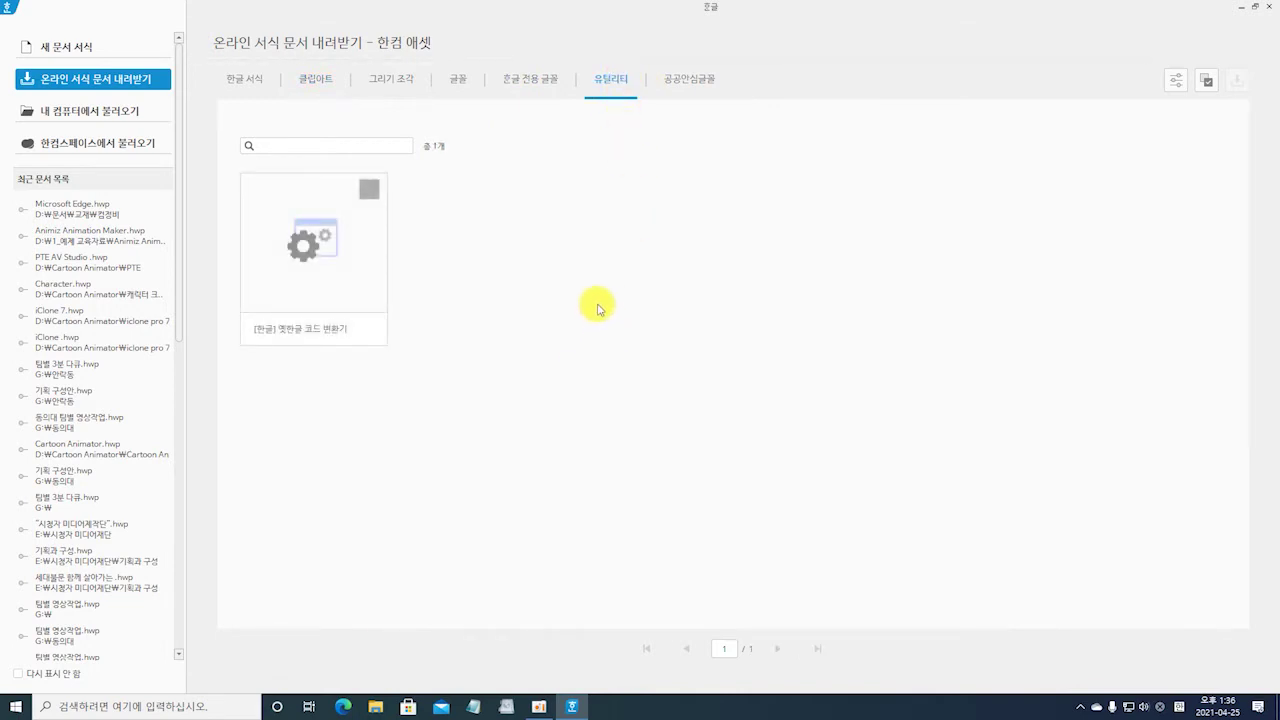
{"action": "left_click", "coordinate": [300, 343]}
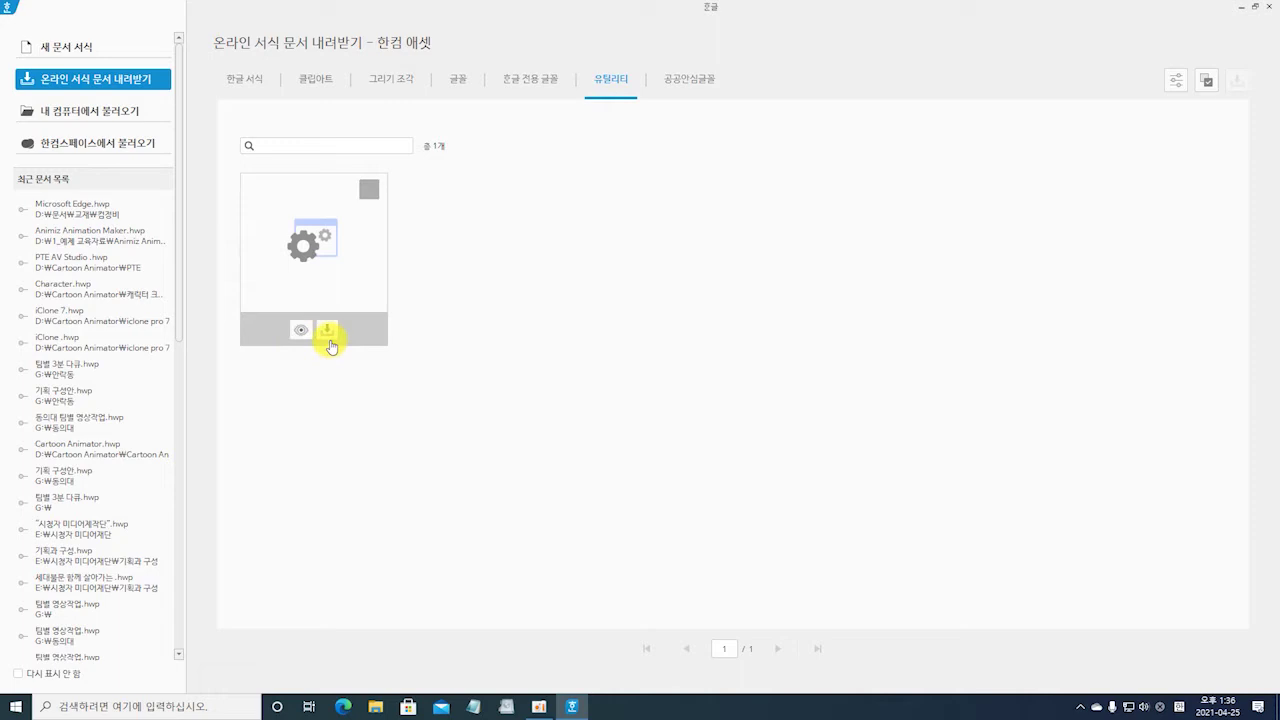
{"action": "left_click", "coordinate": [703, 90]}
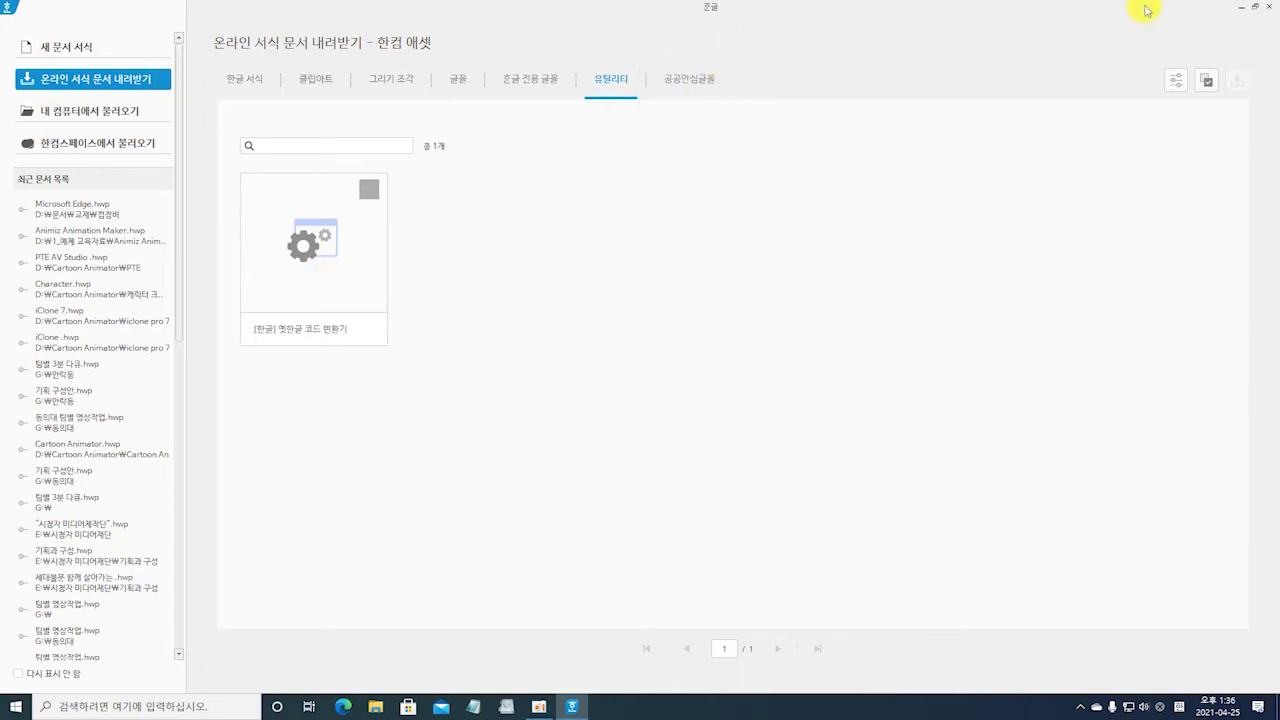
Exit 한글, launch 한글 2018 again and create a new blank document.
{"action": "left_click", "coordinate": [1268, 7]}
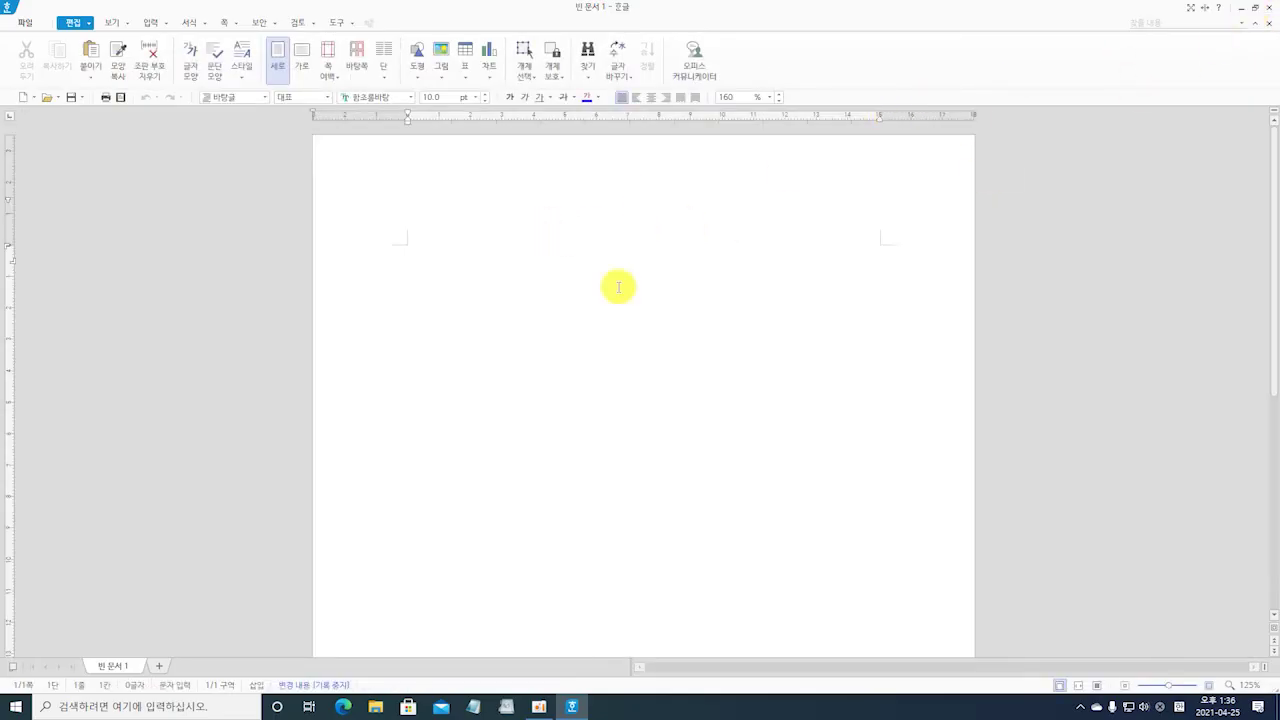
{"action": "left_click", "coordinate": [1270, 7]}
{"action": "double_click", "coordinate": [518, 358]}
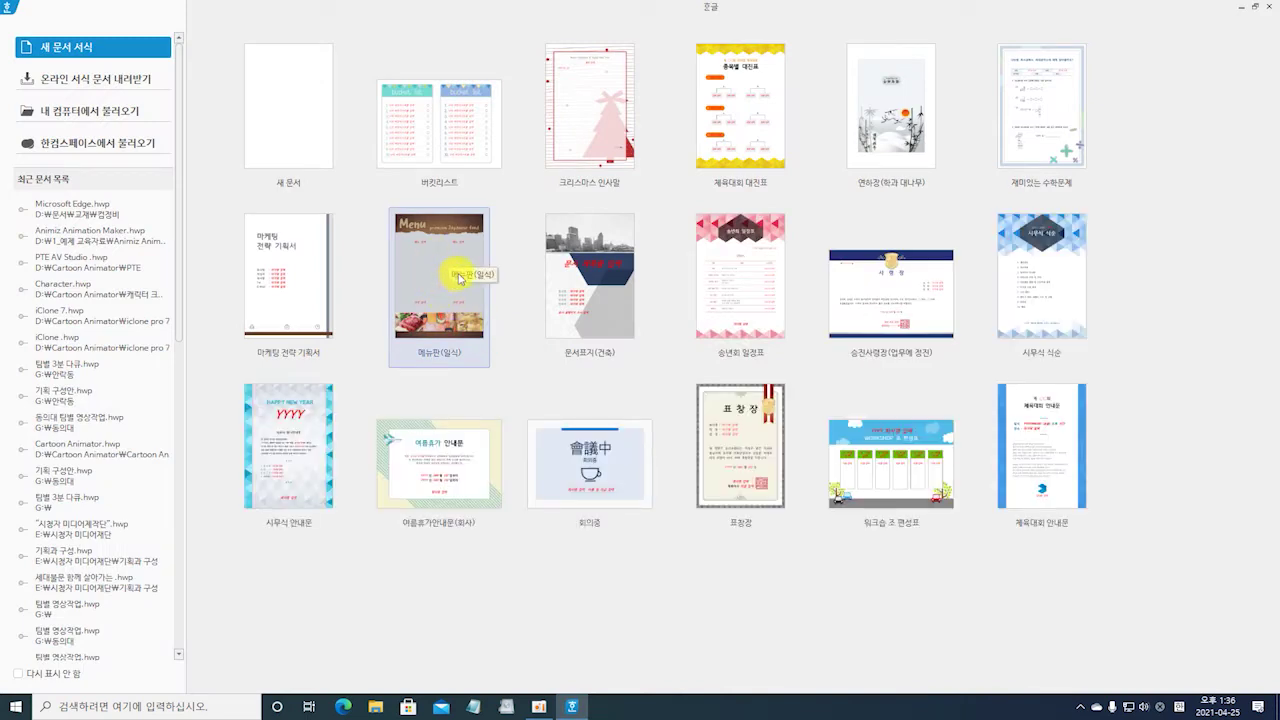
{"action": "double_click", "coordinate": [280, 145]}
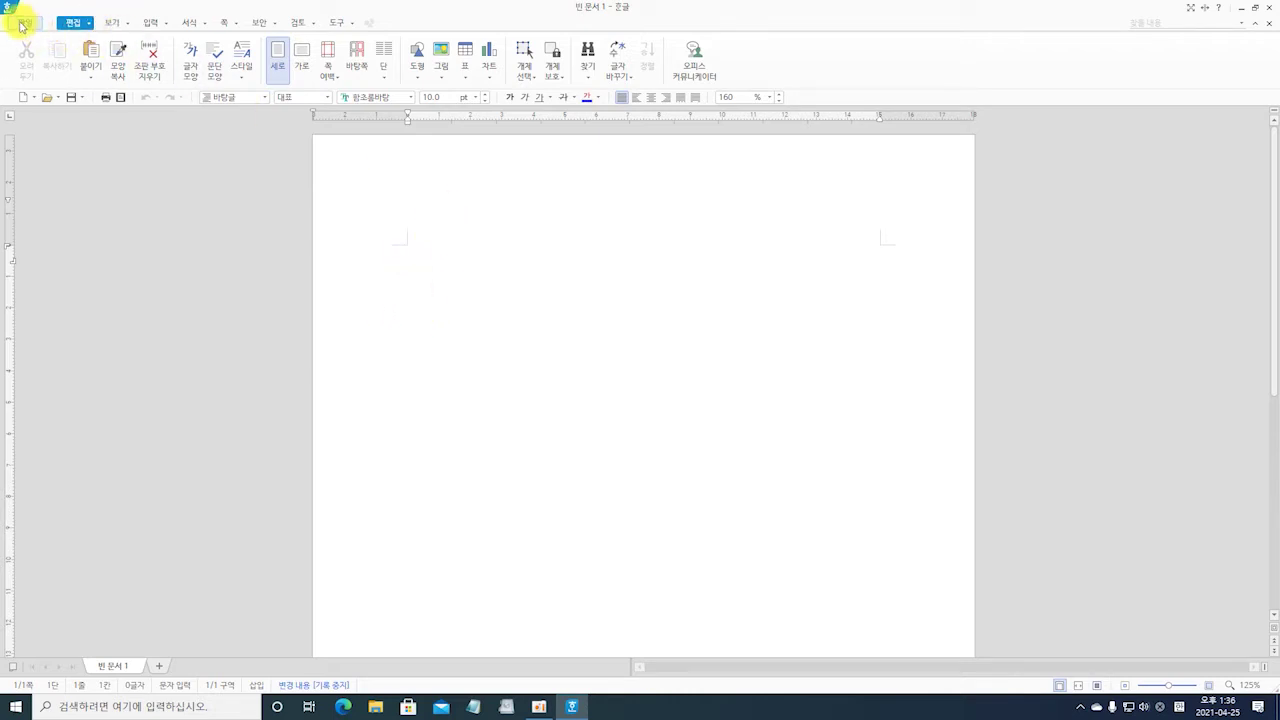
Examine the 파일 commands for creating, opening, saving and printing documents, leaving the blank document as it is.
{"action": "key", "text": "ctrl"}
{"action": "key", "text": "ctrl"}
{"action": "left_click", "coordinate": [25, 23]}
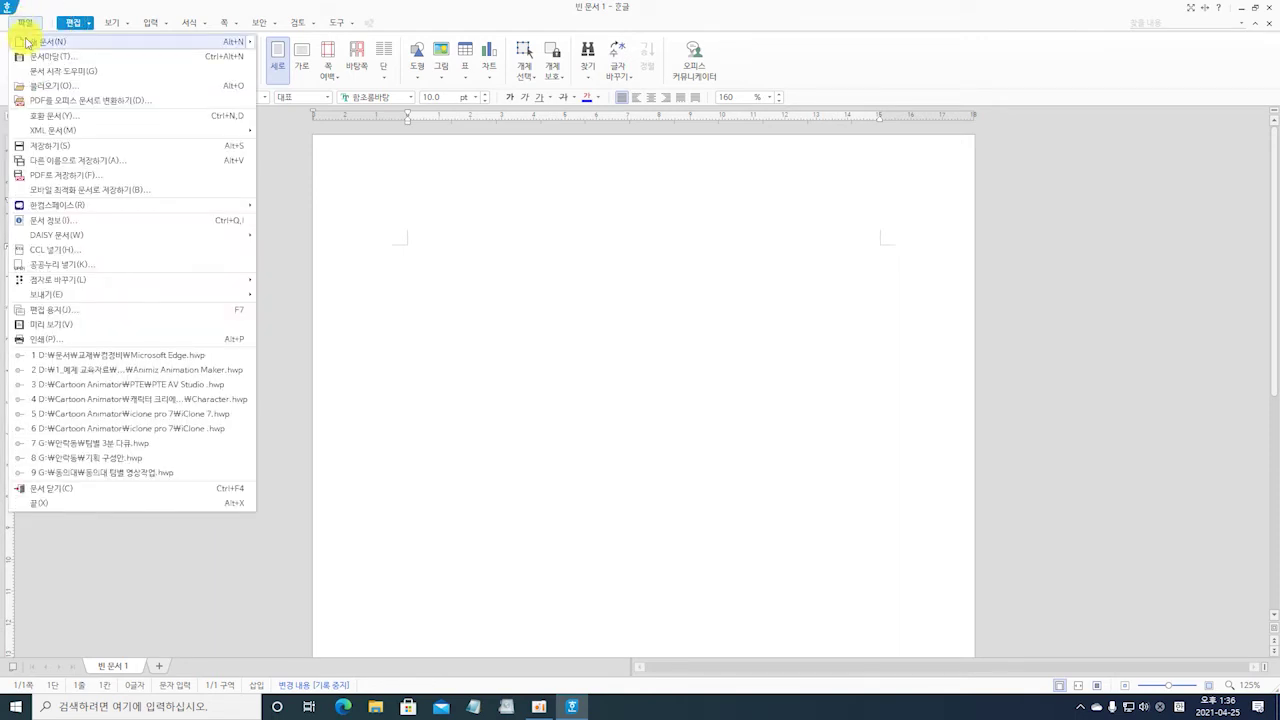
{"action": "key", "text": "ctrl"}
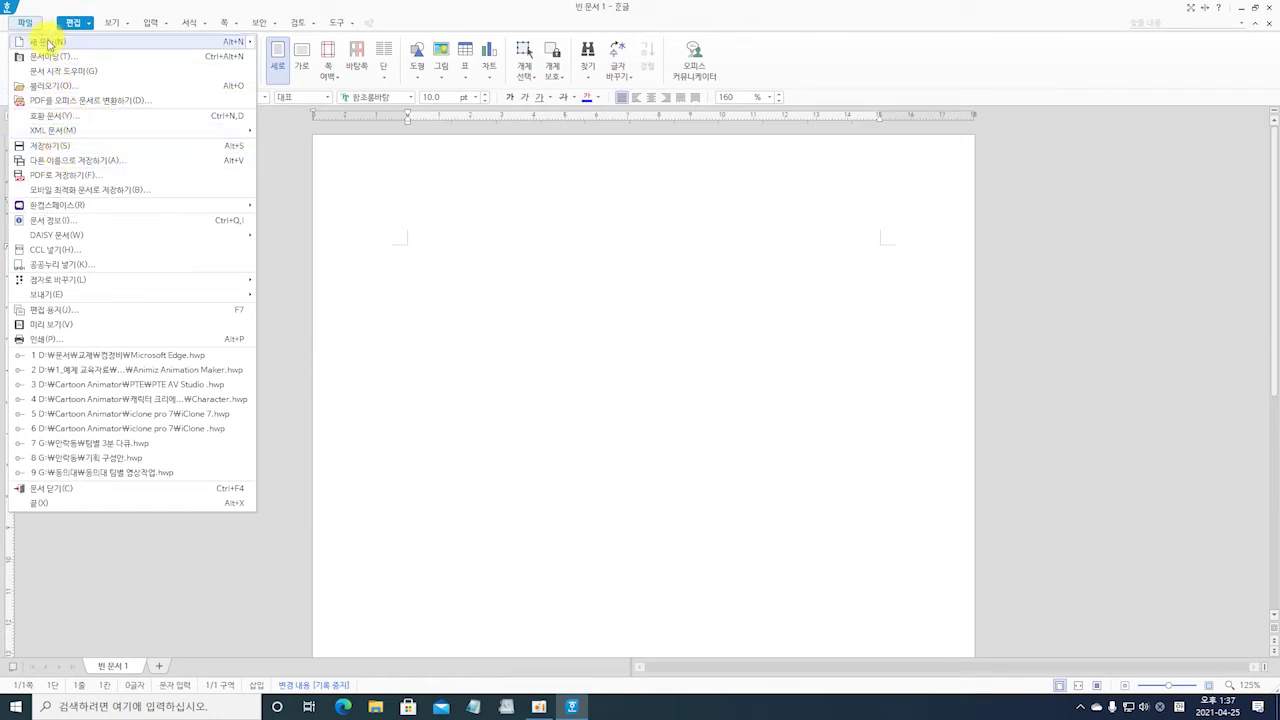
{"action": "mouse_move", "coordinate": [48, 45]}
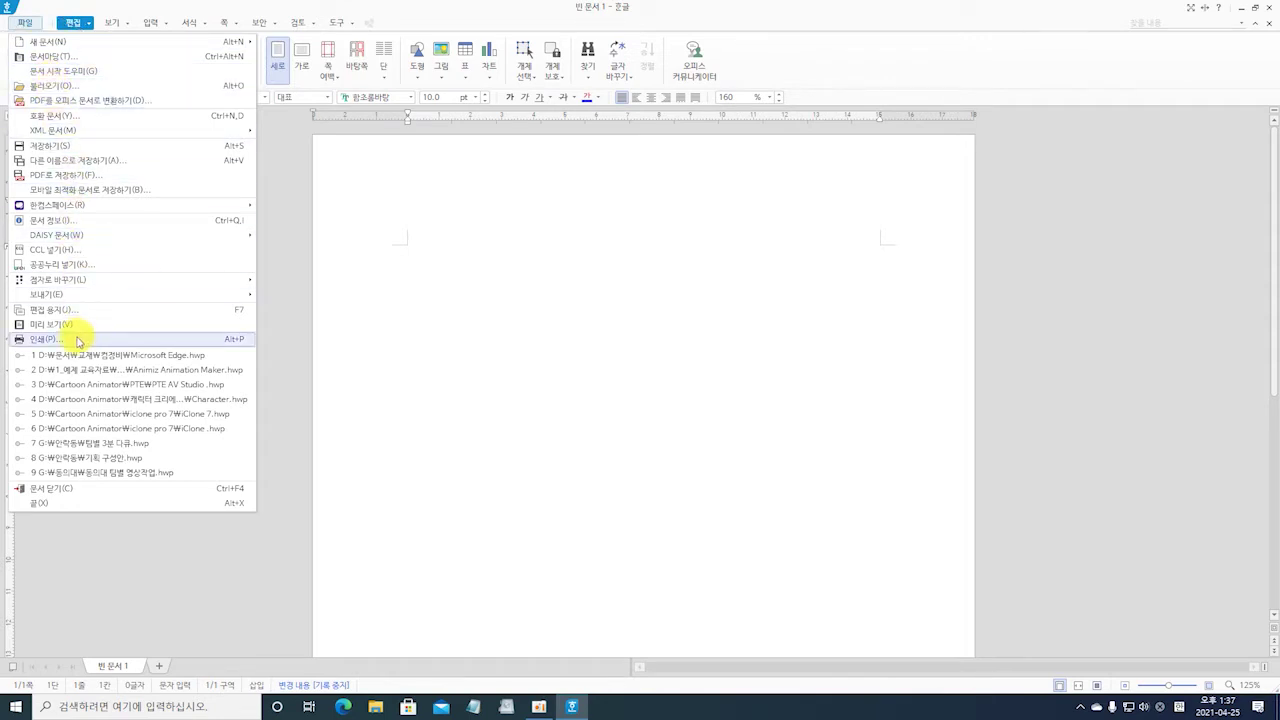
{"action": "left_click", "coordinate": [76, 344]}
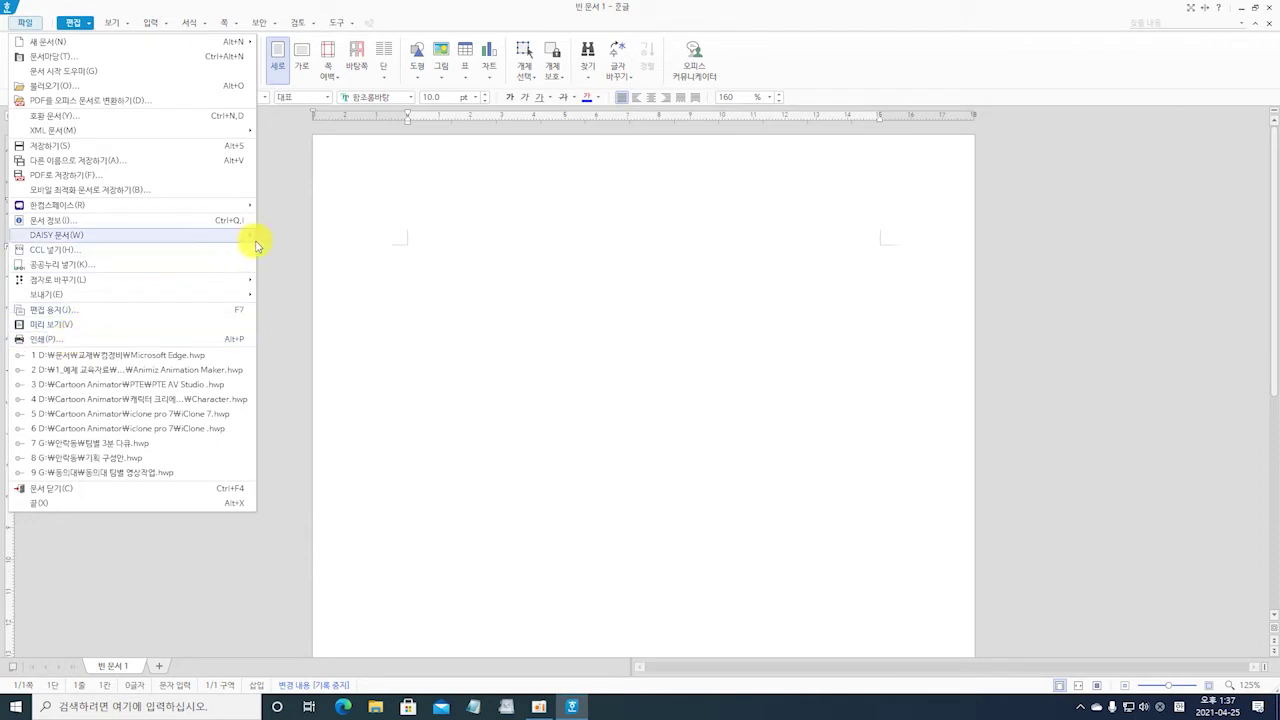
{"action": "left_click", "coordinate": [294, 233]}
Display the 편집 tools and the 서식 tools to compare the commands each set offers.
{"action": "left_click", "coordinate": [77, 30]}
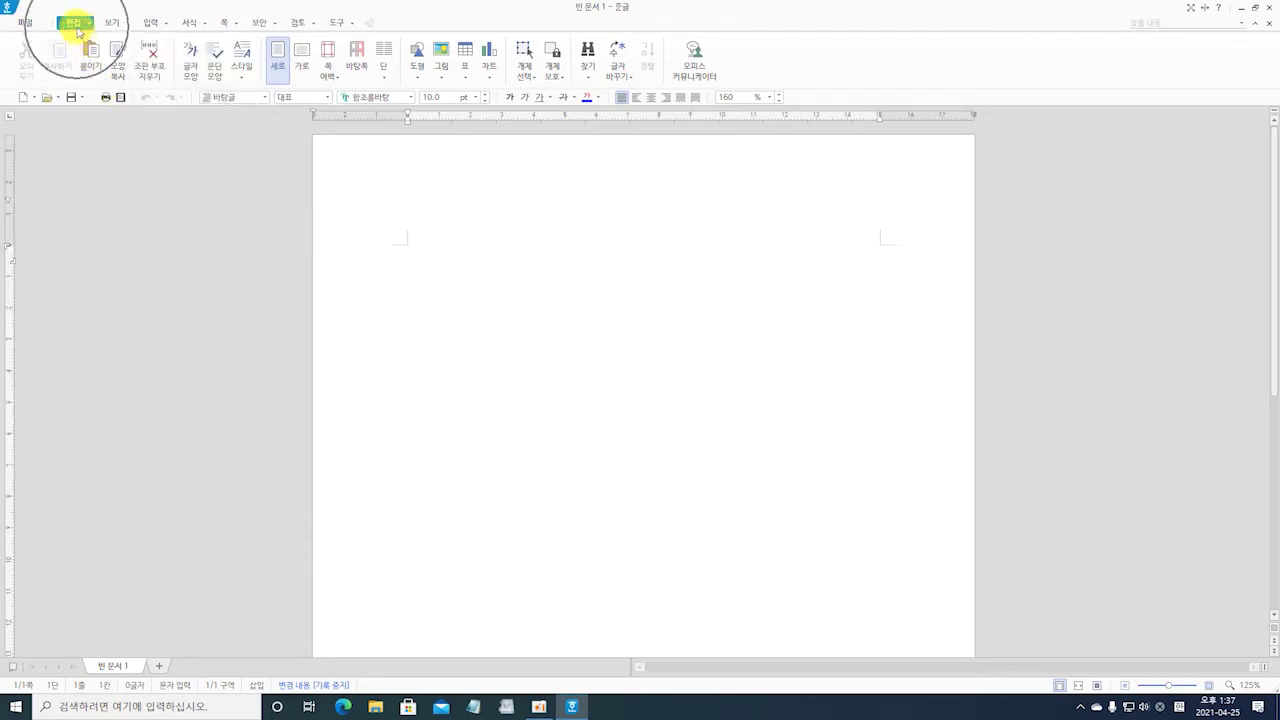
{"action": "left_click", "coordinate": [77, 28]}
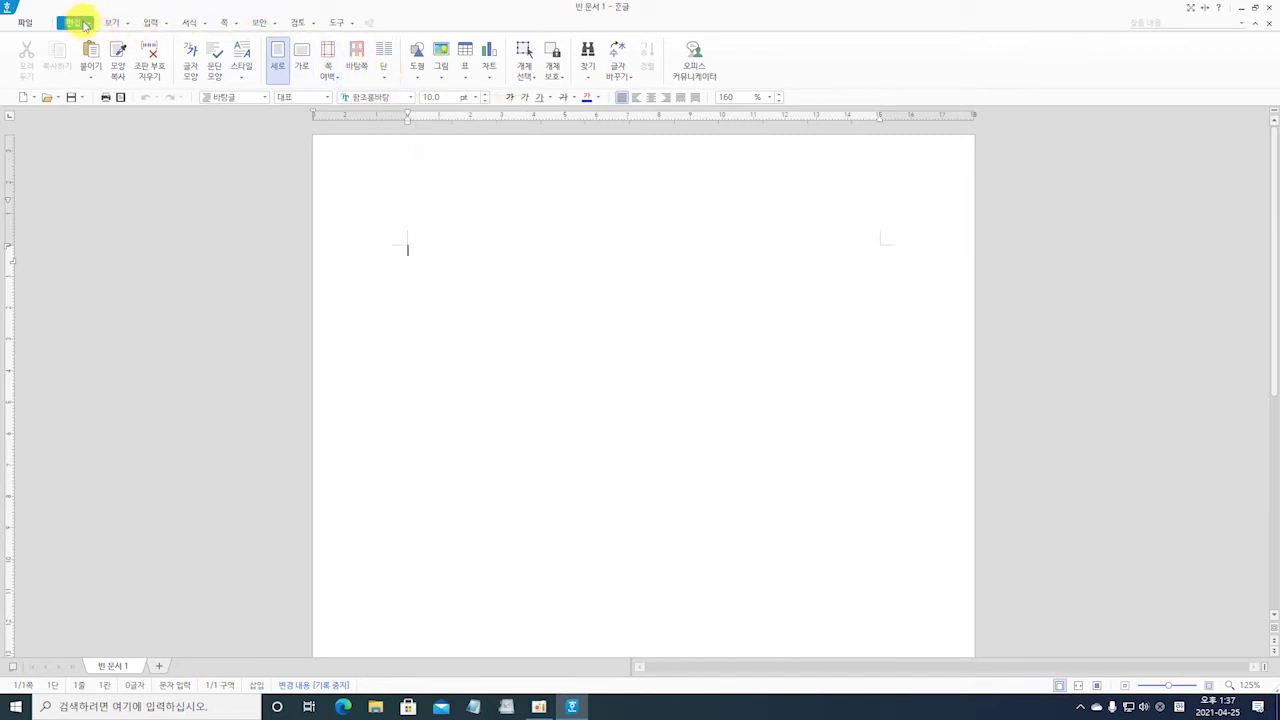
{"action": "left_click", "coordinate": [188, 25]}
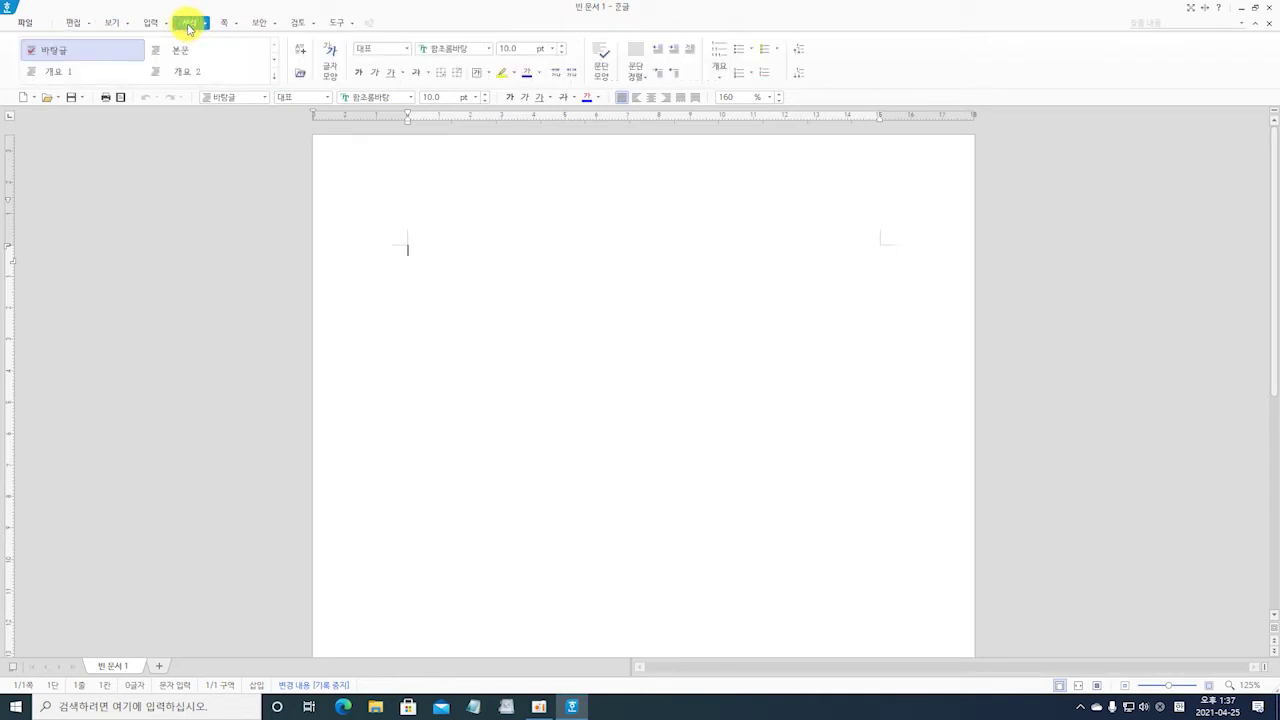
Display the 편집 tools and open the 편집 용지 settings to examine the 위쪽, 머리말, 왼쪽, 오른쪽, 꼬리말 and 아래쪽 margins.
{"action": "left_click", "coordinate": [70, 23]}
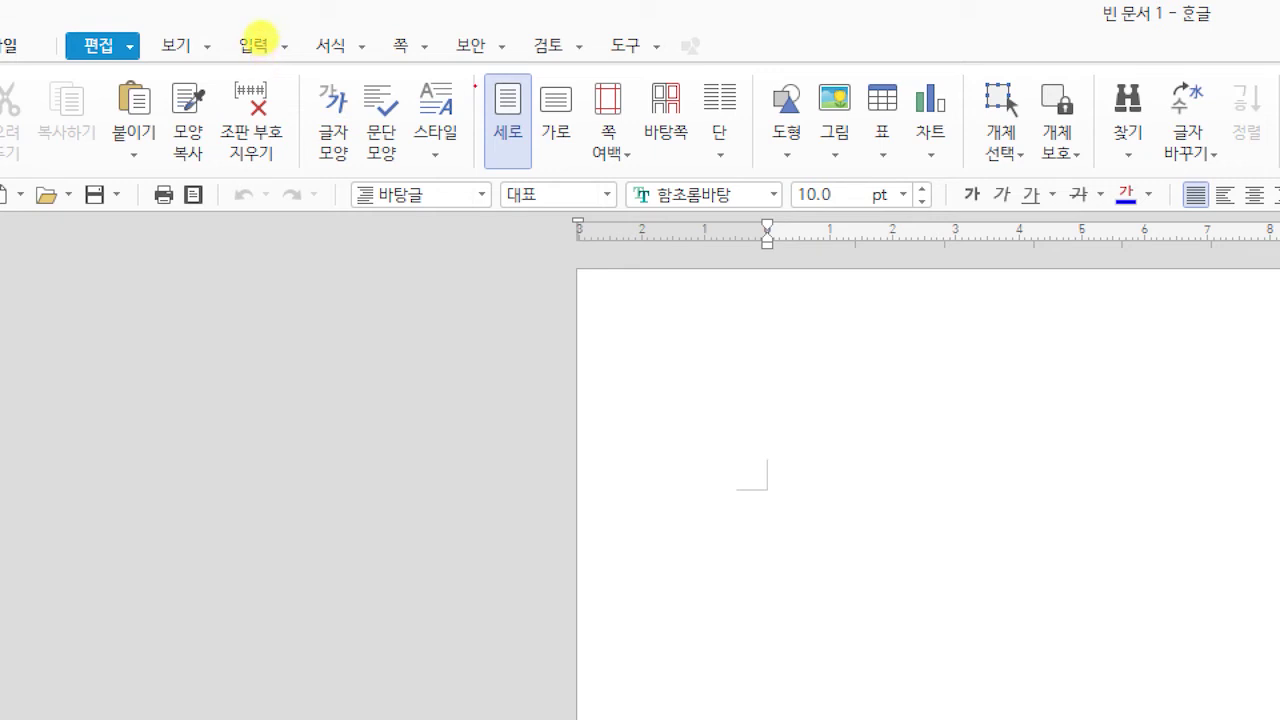
{"action": "left_click", "coordinate": [276, 76]}
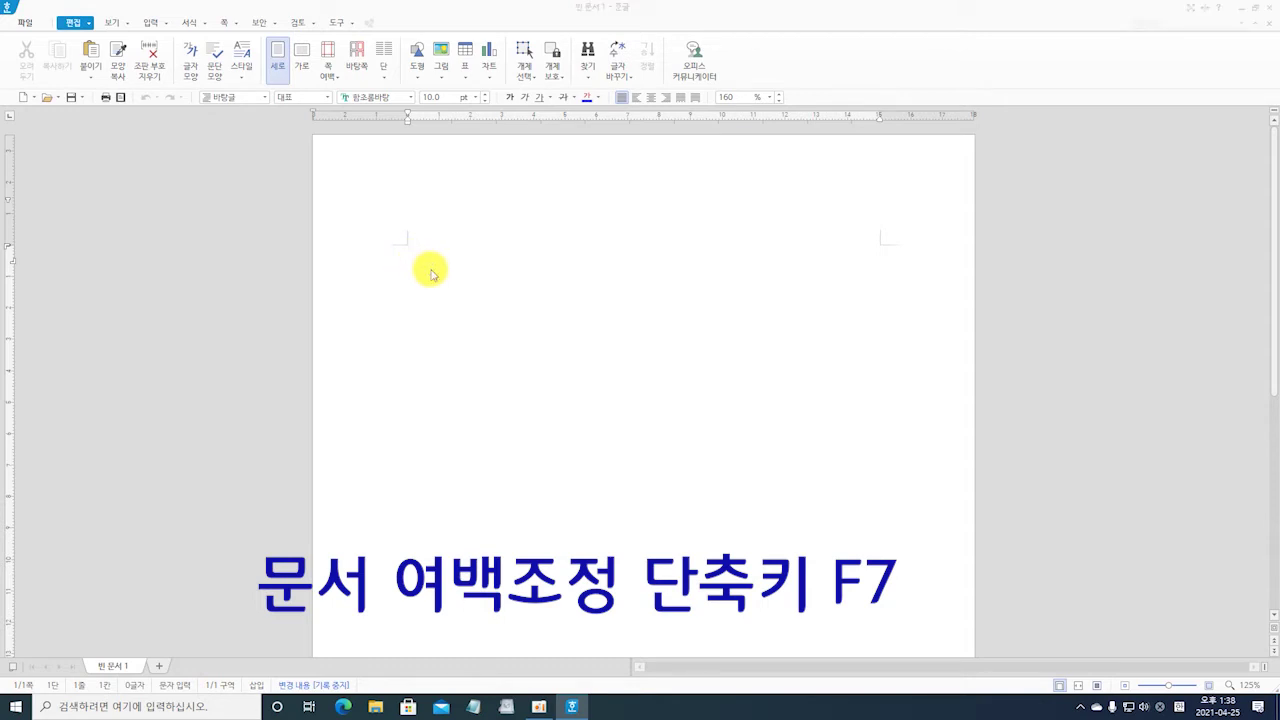
{"action": "key", "text": "F7"}
{"action": "left_click_drag", "start_coordinate": [652, 142], "coordinate": [855, 160]}
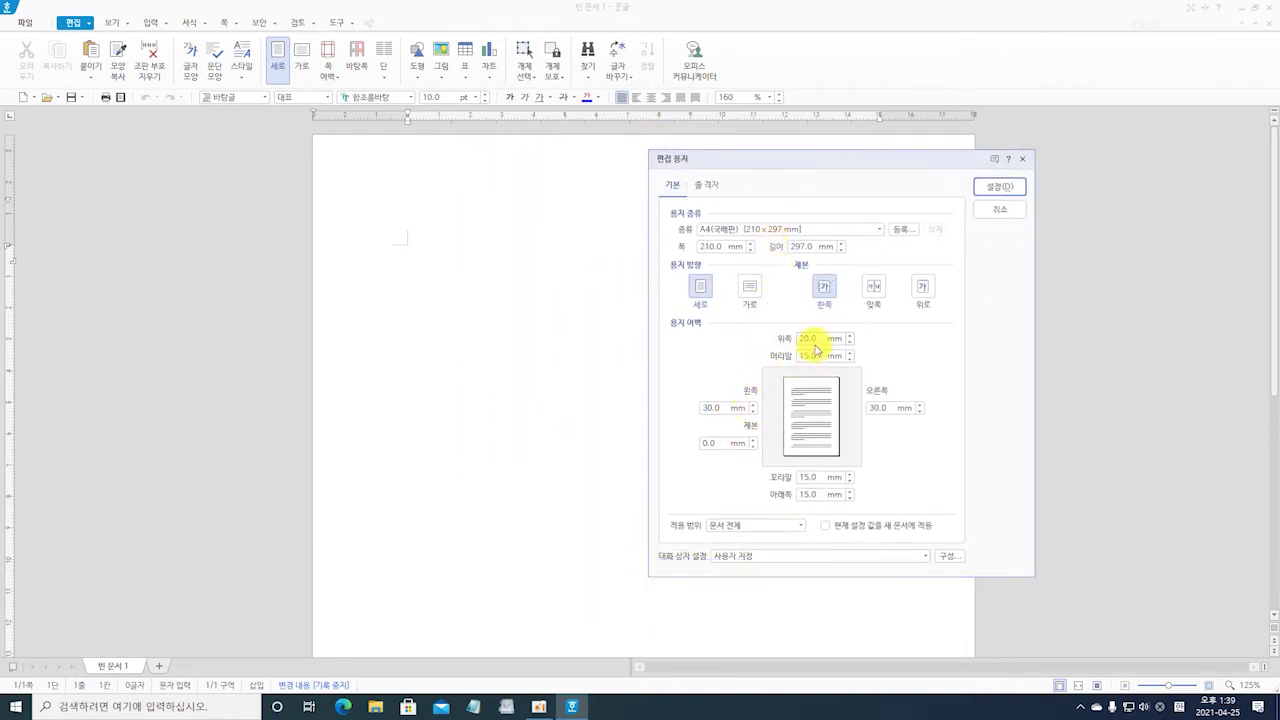
{"action": "left_click", "coordinate": [818, 338]}
{"action": "left_click", "coordinate": [822, 355]}
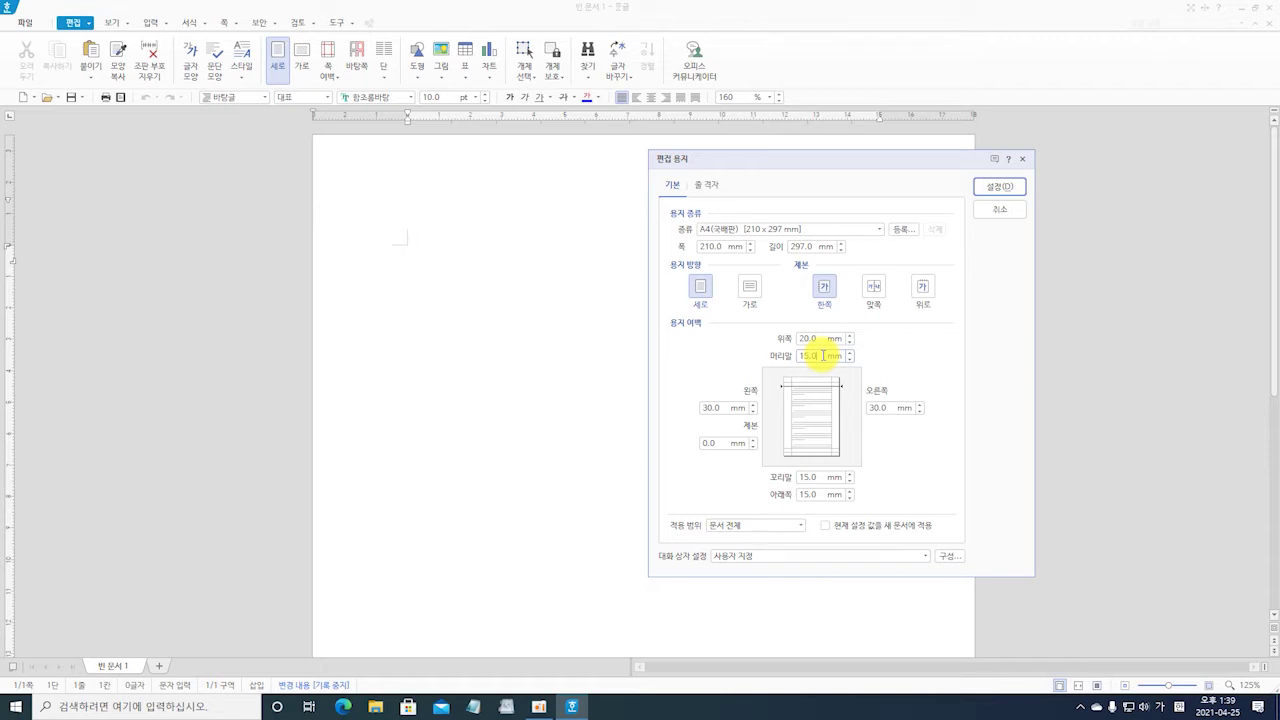
{"action": "left_click", "coordinate": [818, 341]}
{"action": "left_click", "coordinate": [724, 407]}
{"action": "left_click_drag", "start_coordinate": [724, 407], "coordinate": [690, 411]}
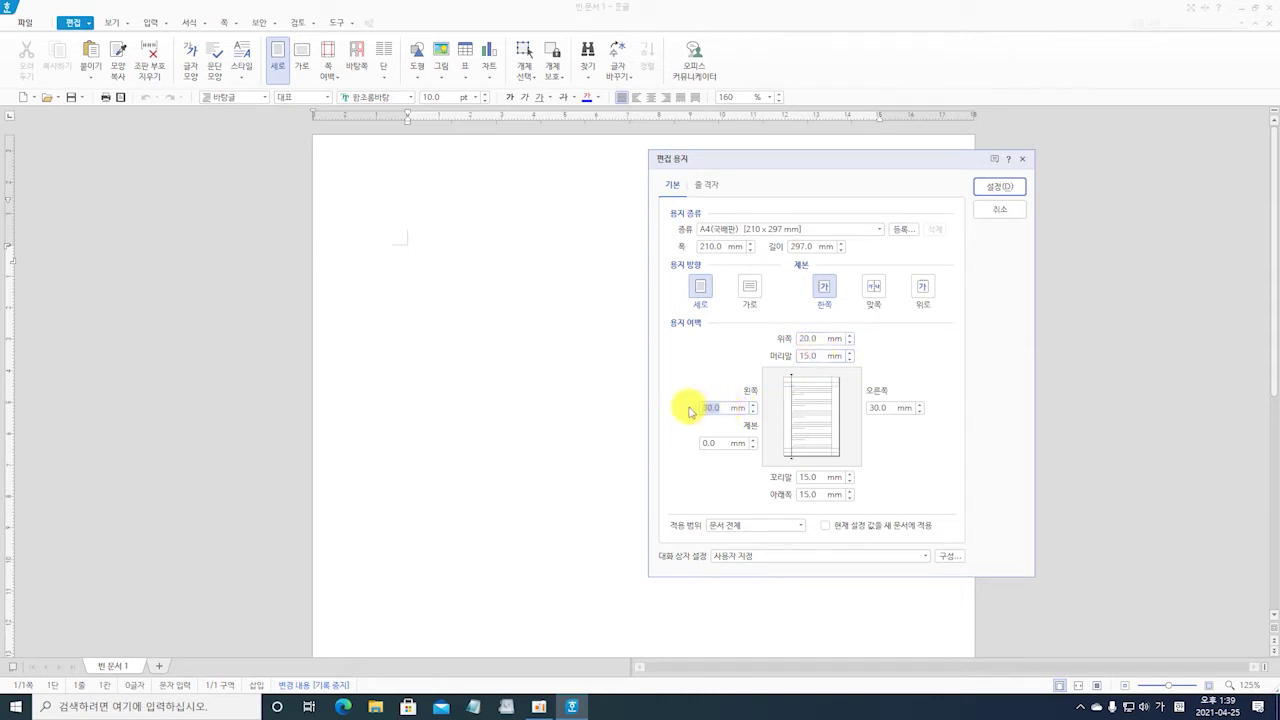
{"action": "left_click_drag", "start_coordinate": [889, 408], "coordinate": [870, 415]}
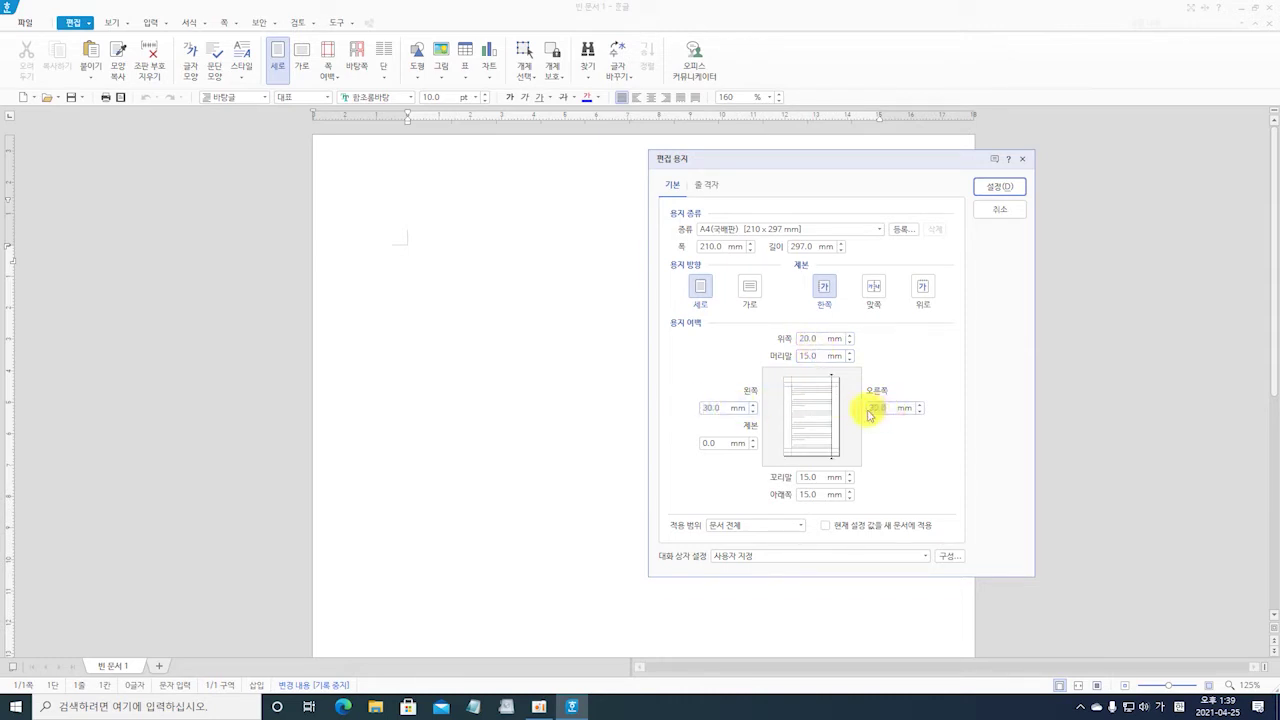
{"action": "left_click", "coordinate": [800, 485]}
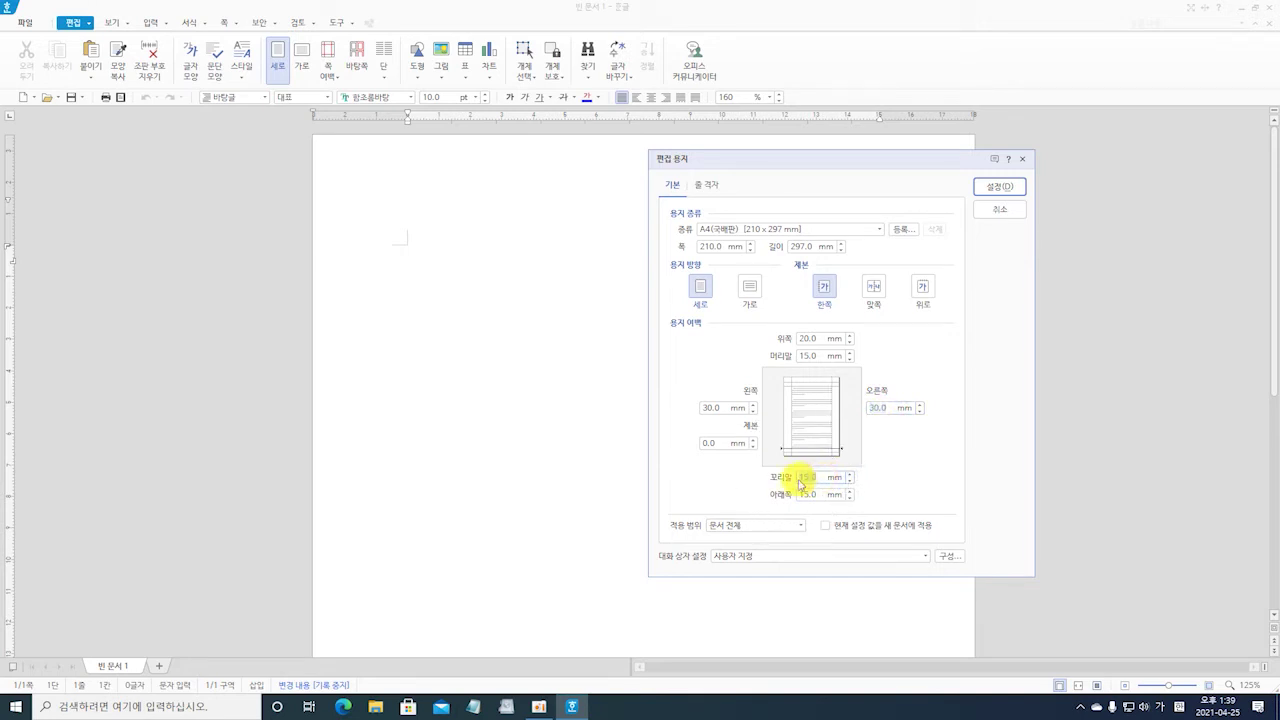
{"action": "left_click", "coordinate": [818, 496]}
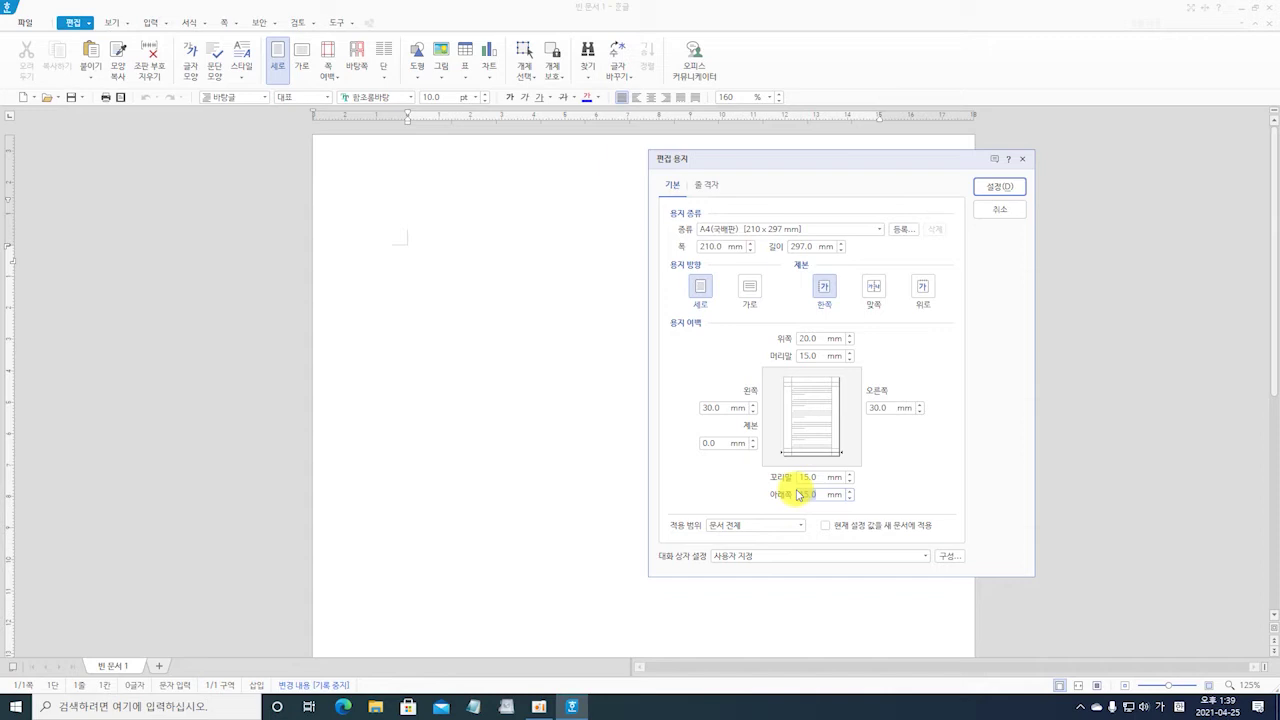
{"action": "left_click", "coordinate": [799, 494]}
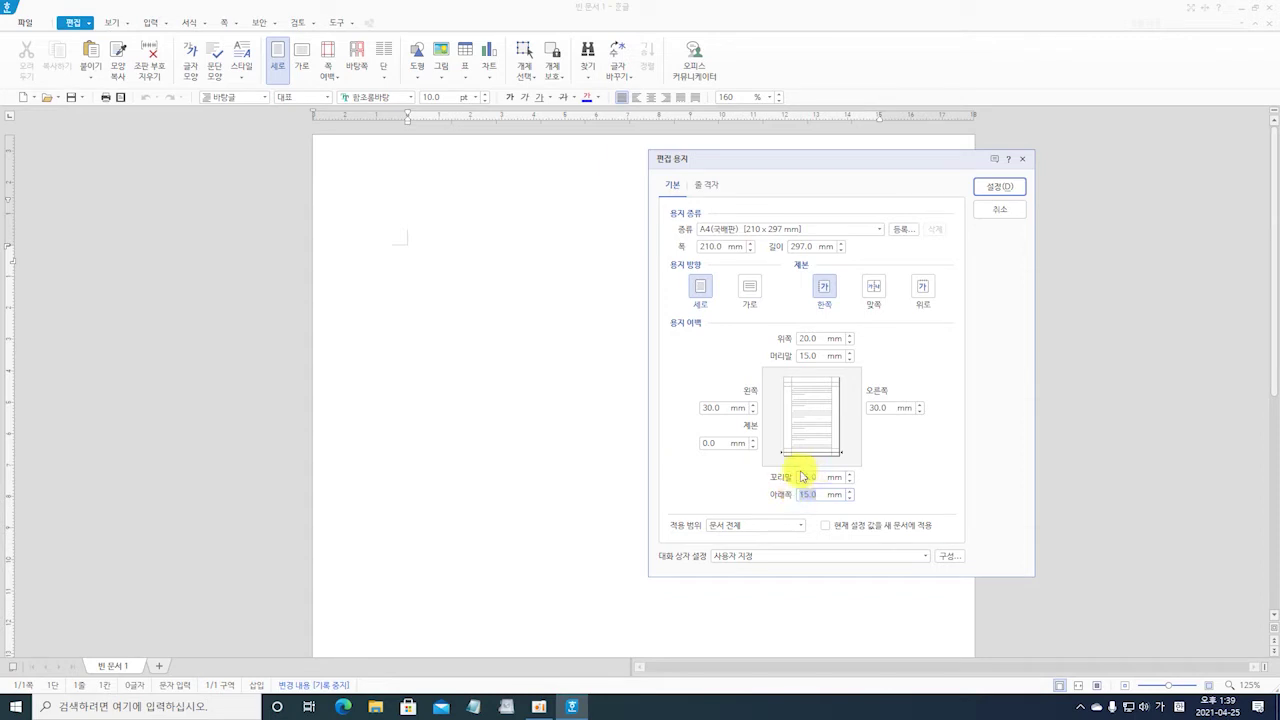
Set the 왼쪽 and 오른쪽 page margins to 20 mm and apply them to the document.
{"action": "left_click", "coordinate": [724, 409]}
{"action": "type", "text": "1"}
{"action": "left_click", "coordinate": [888, 408]}
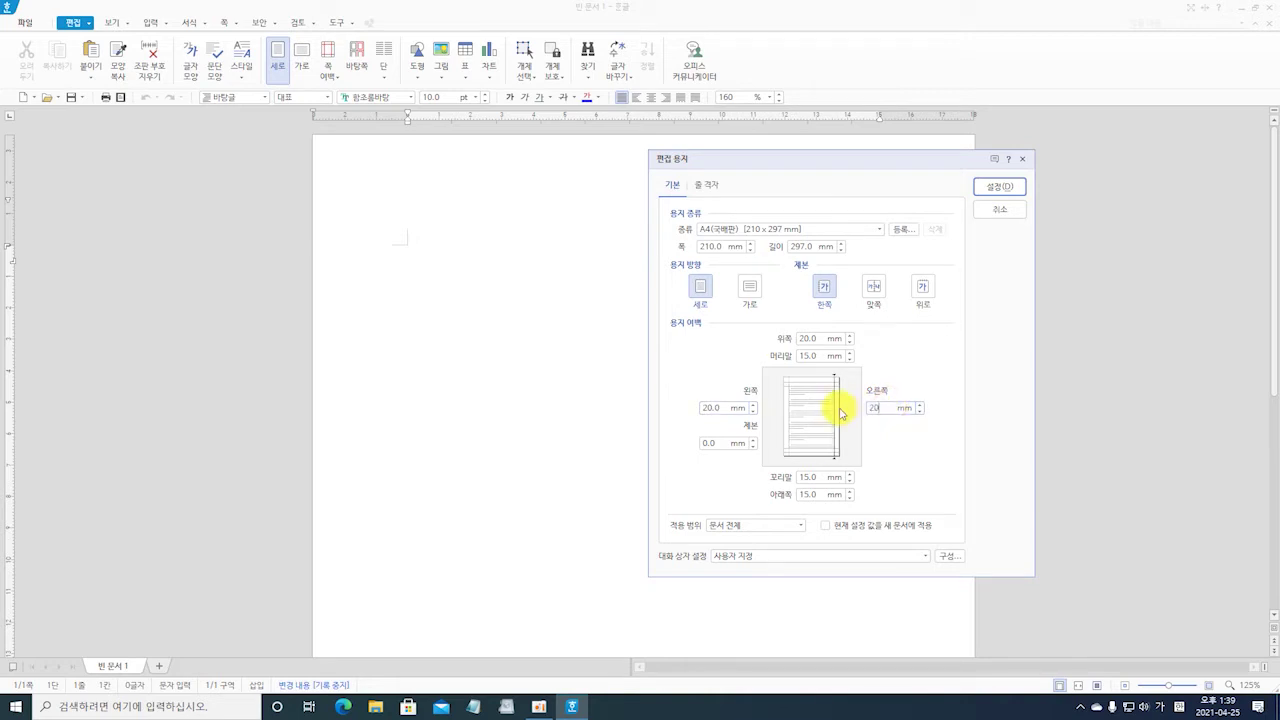
{"action": "left_click", "coordinate": [997, 188]}
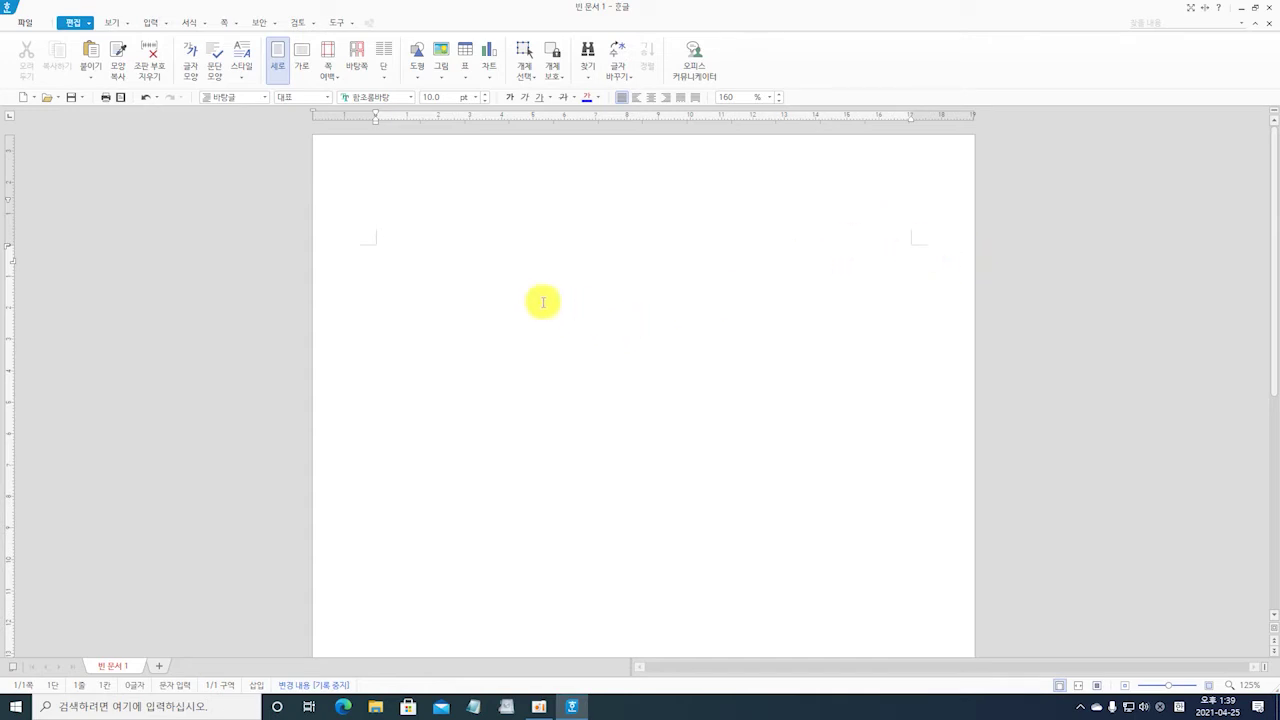
Enter the sentence 우리는 행복하다 on the first line of the document.
{"action": "left_click", "coordinate": [388, 262]}
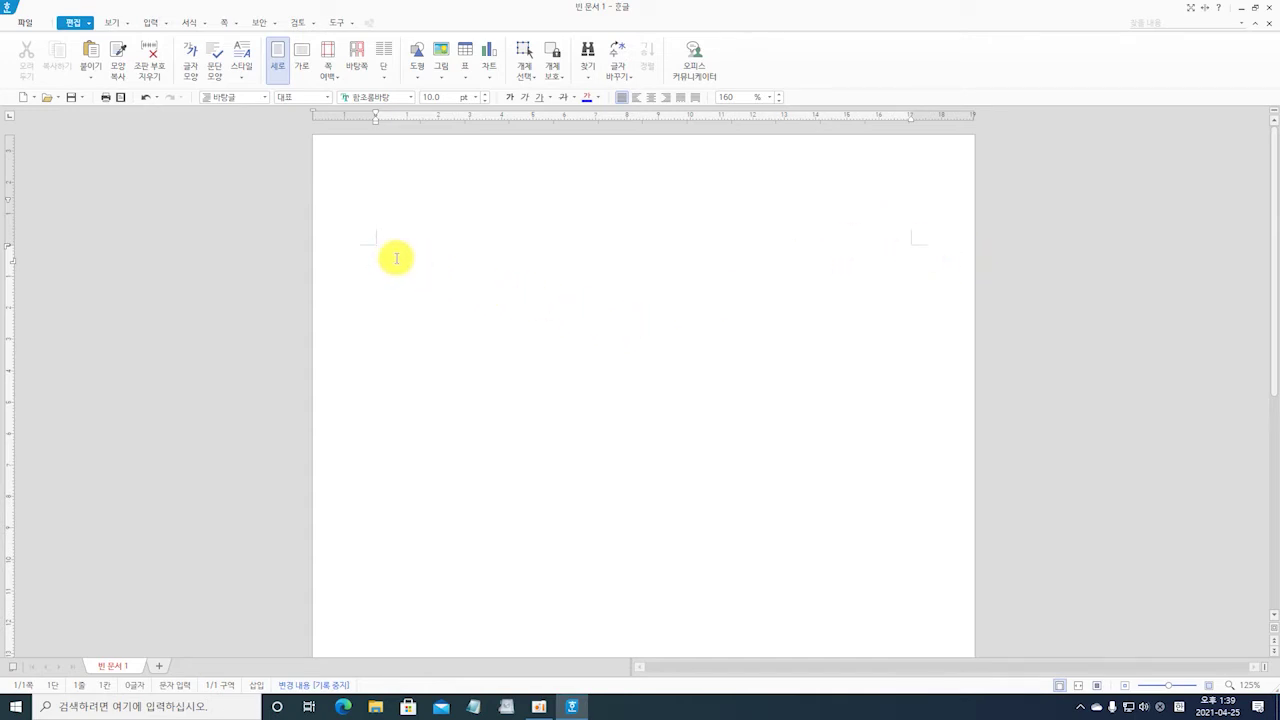
{"action": "type", "text": "dn"}
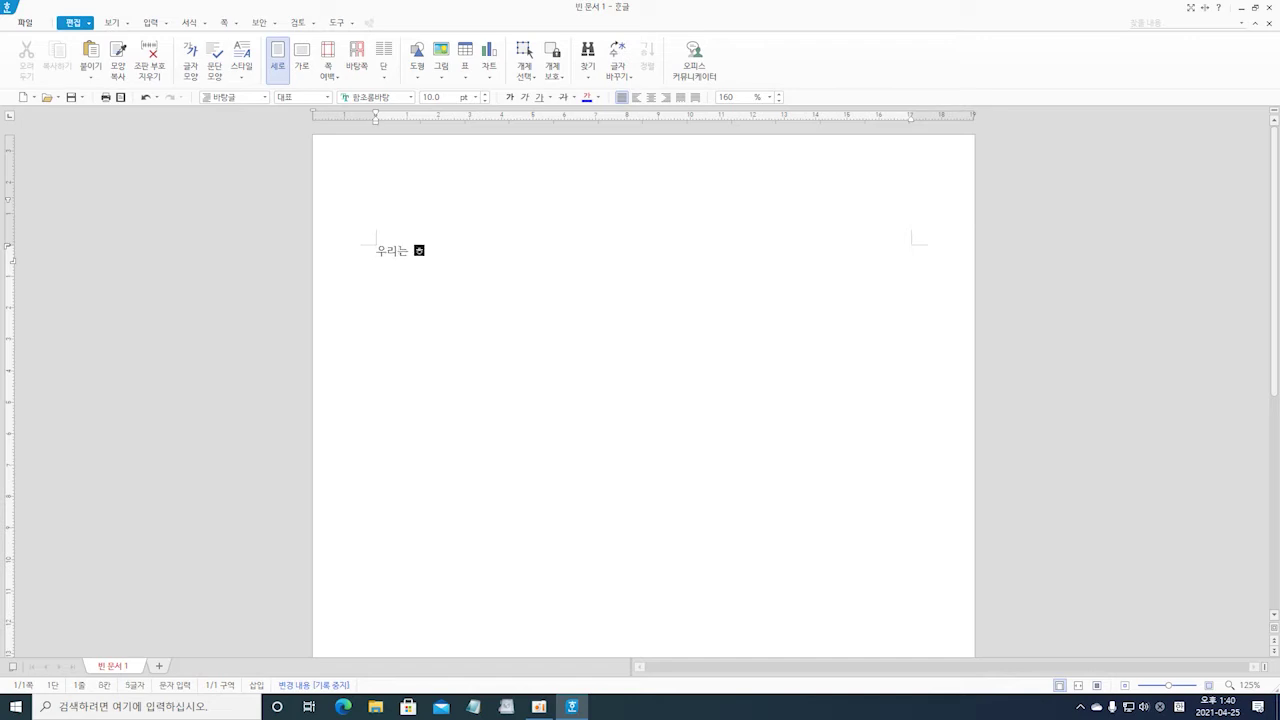
{"action": "type", "text": "hr"}
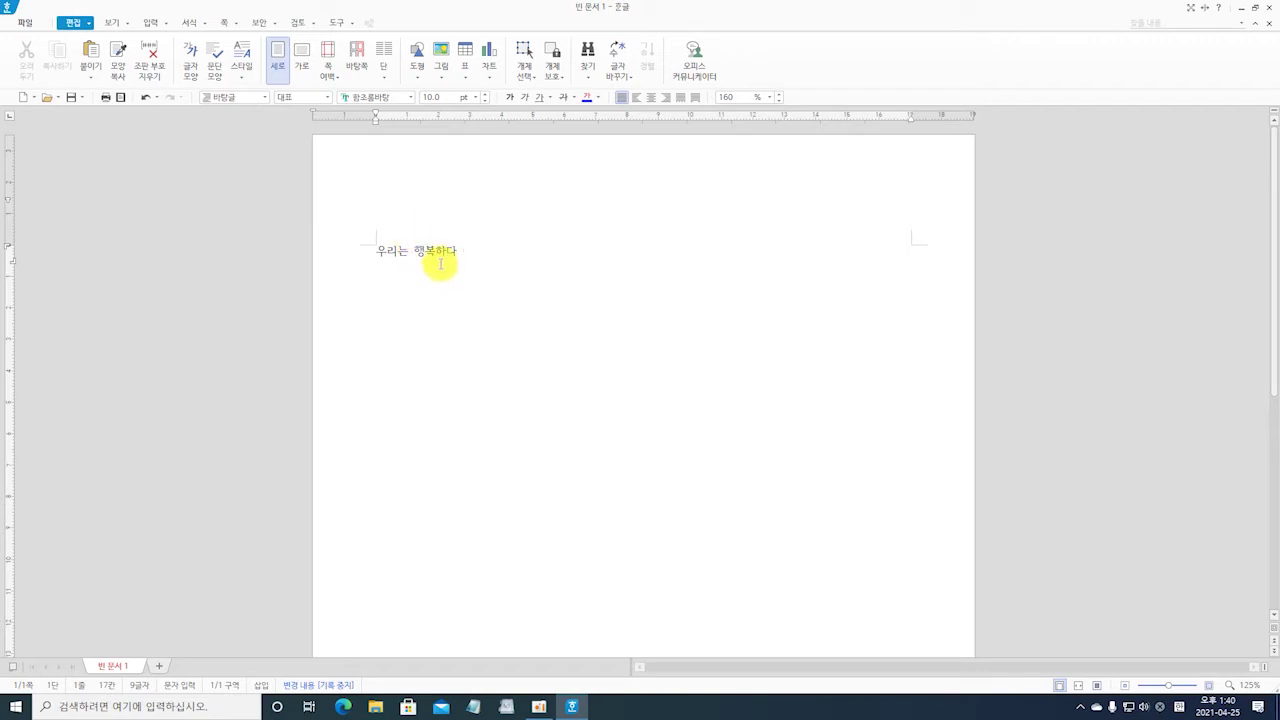
Format the whole sentence 우리는 행복하다 in the 한컴 윤체 B font at 20 pt.
{"action": "left_click_drag", "start_coordinate": [374, 249], "coordinate": [480, 255]}
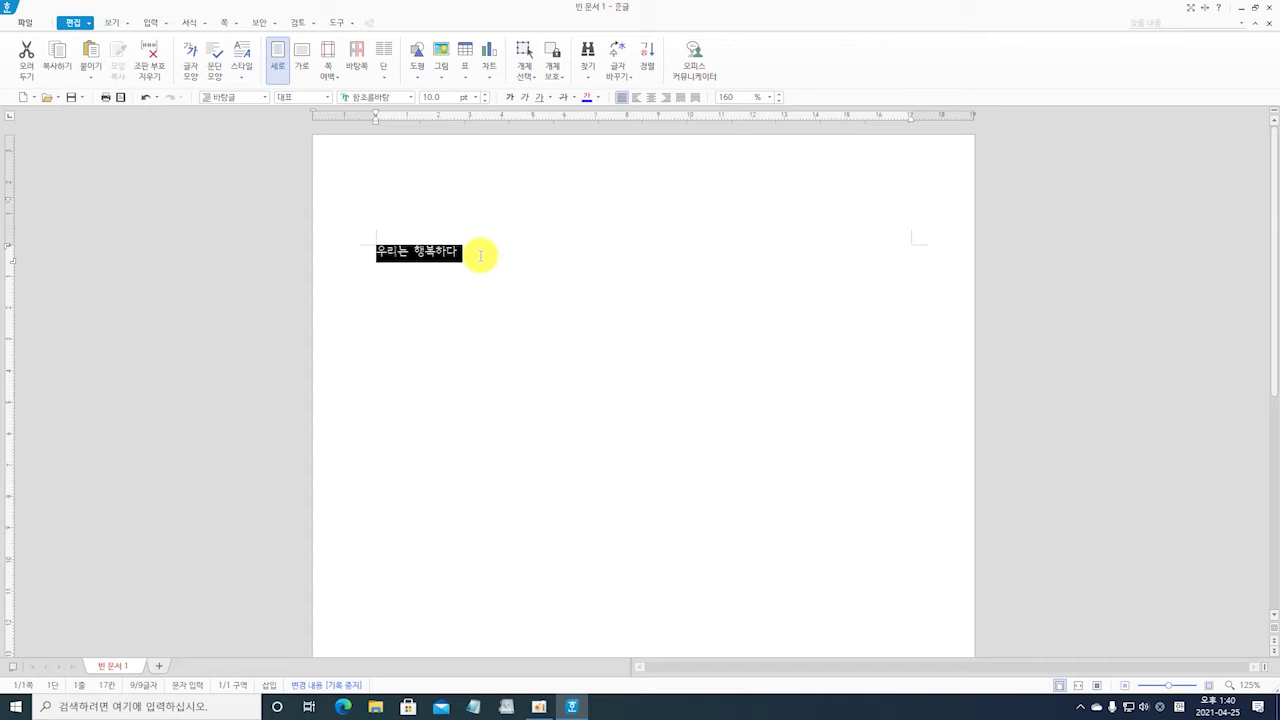
{"action": "left_click", "coordinate": [480, 255]}
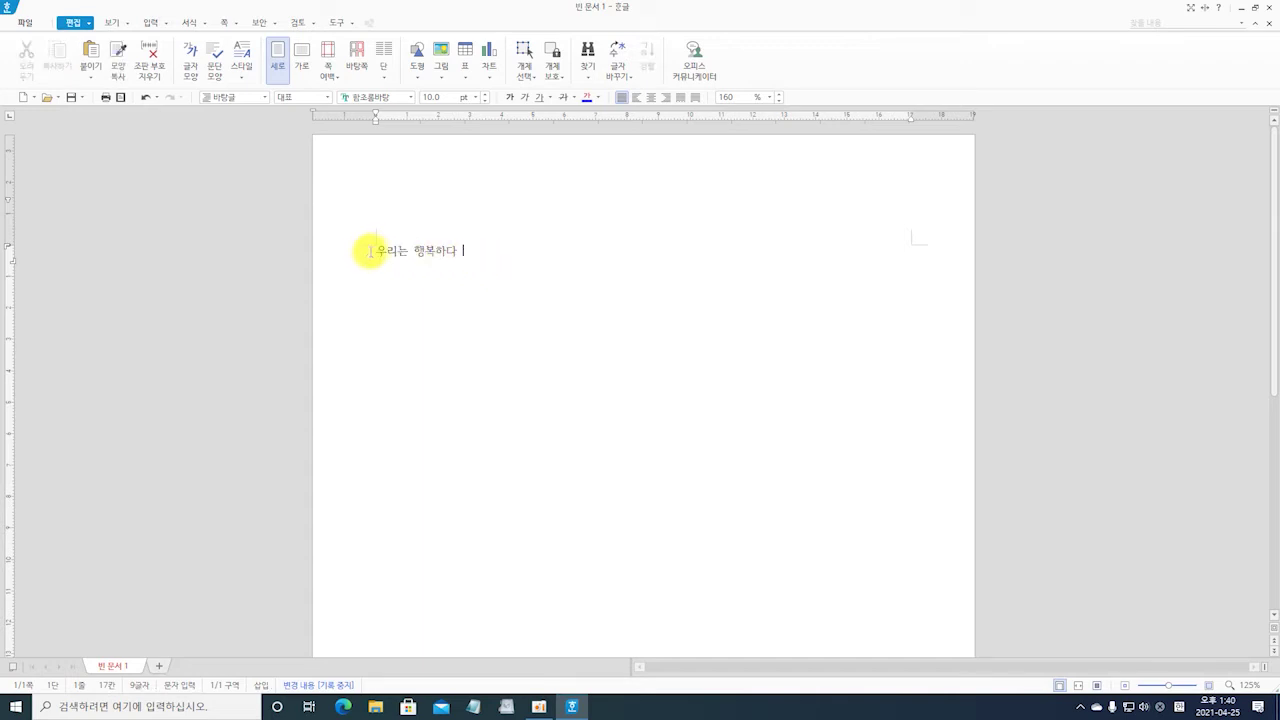
{"action": "left_click_drag", "start_coordinate": [372, 250], "coordinate": [474, 254]}
{"action": "left_click", "coordinate": [384, 100]}
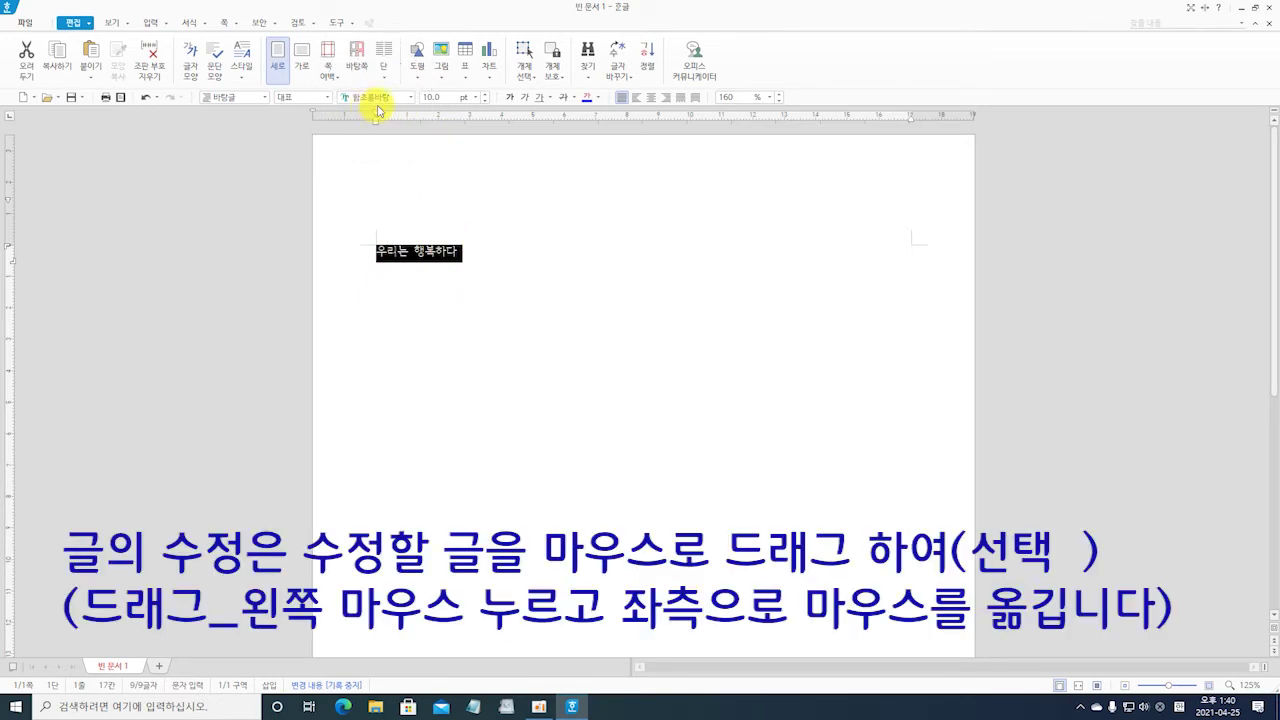
{"action": "left_click", "coordinate": [411, 98]}
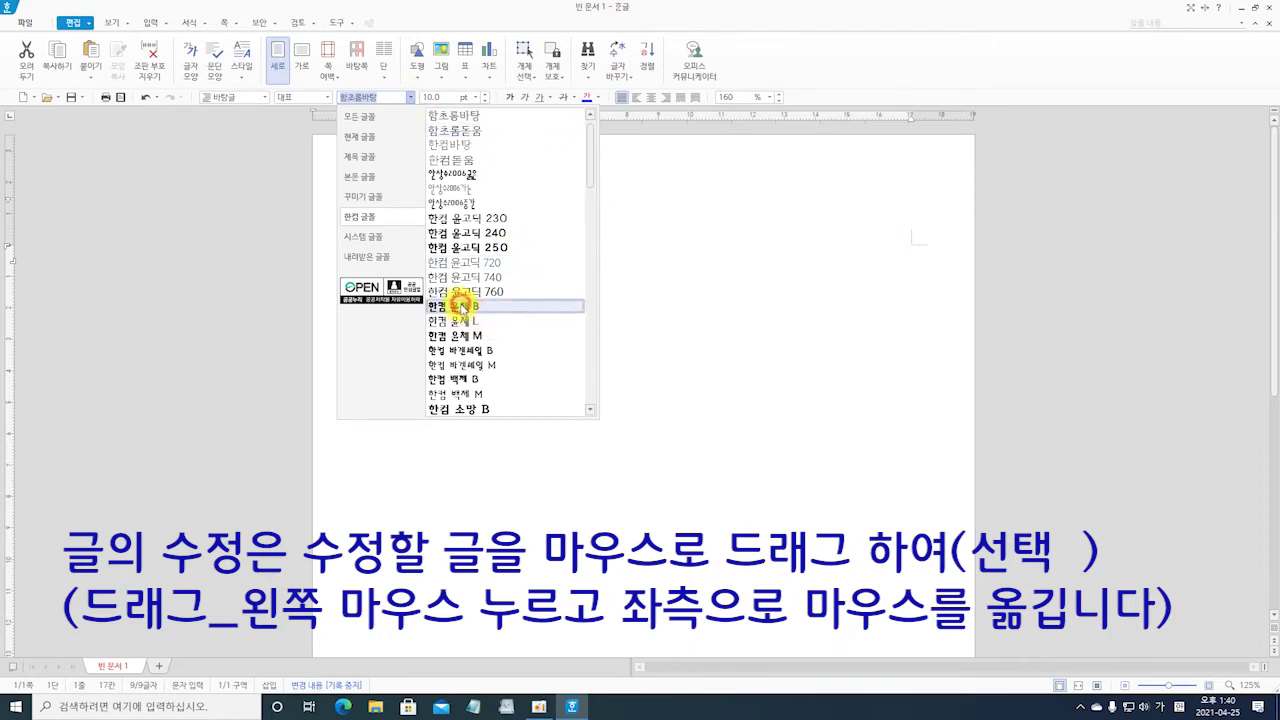
{"action": "left_click", "coordinate": [462, 306]}
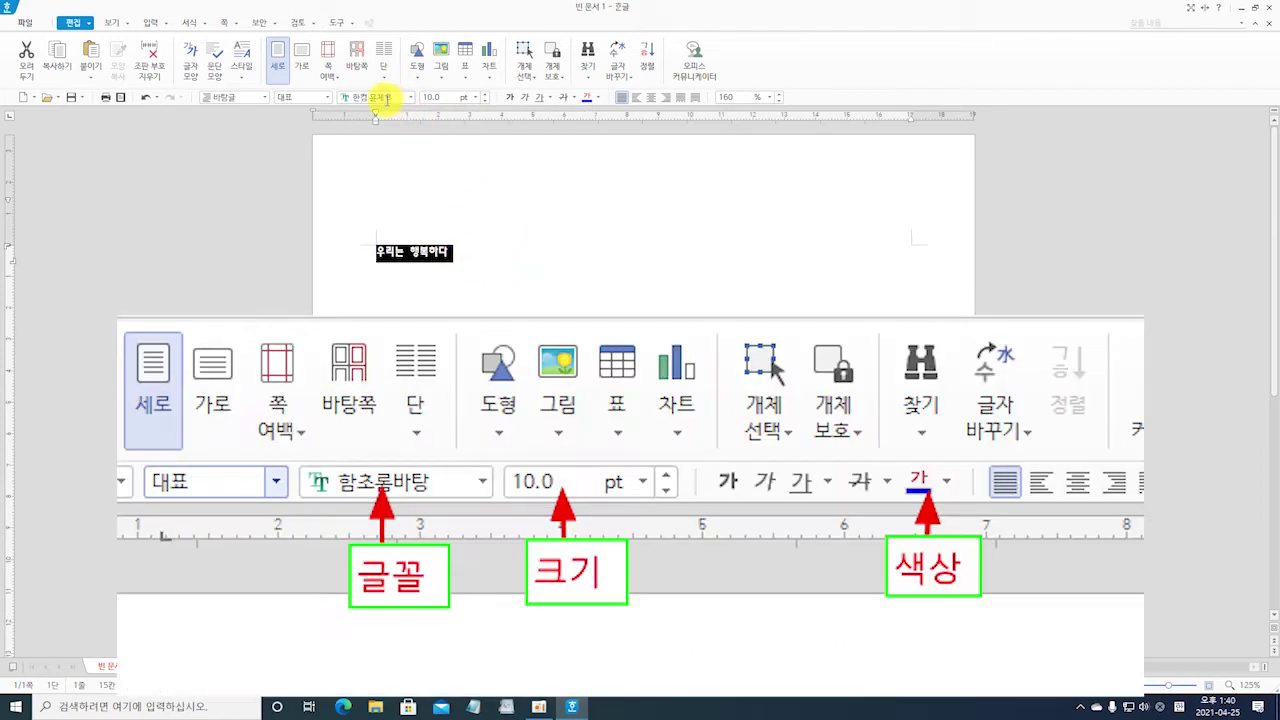
{"action": "left_click", "coordinate": [482, 98]}
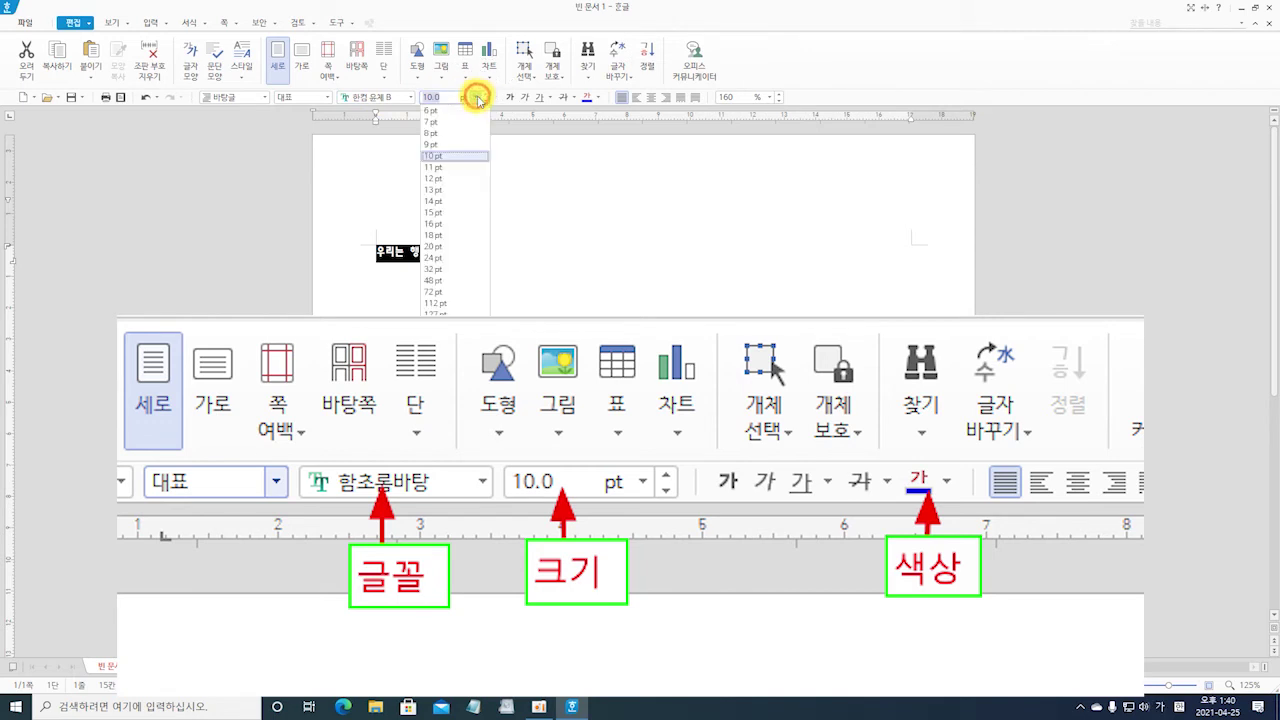
{"action": "left_click", "coordinate": [434, 246]}
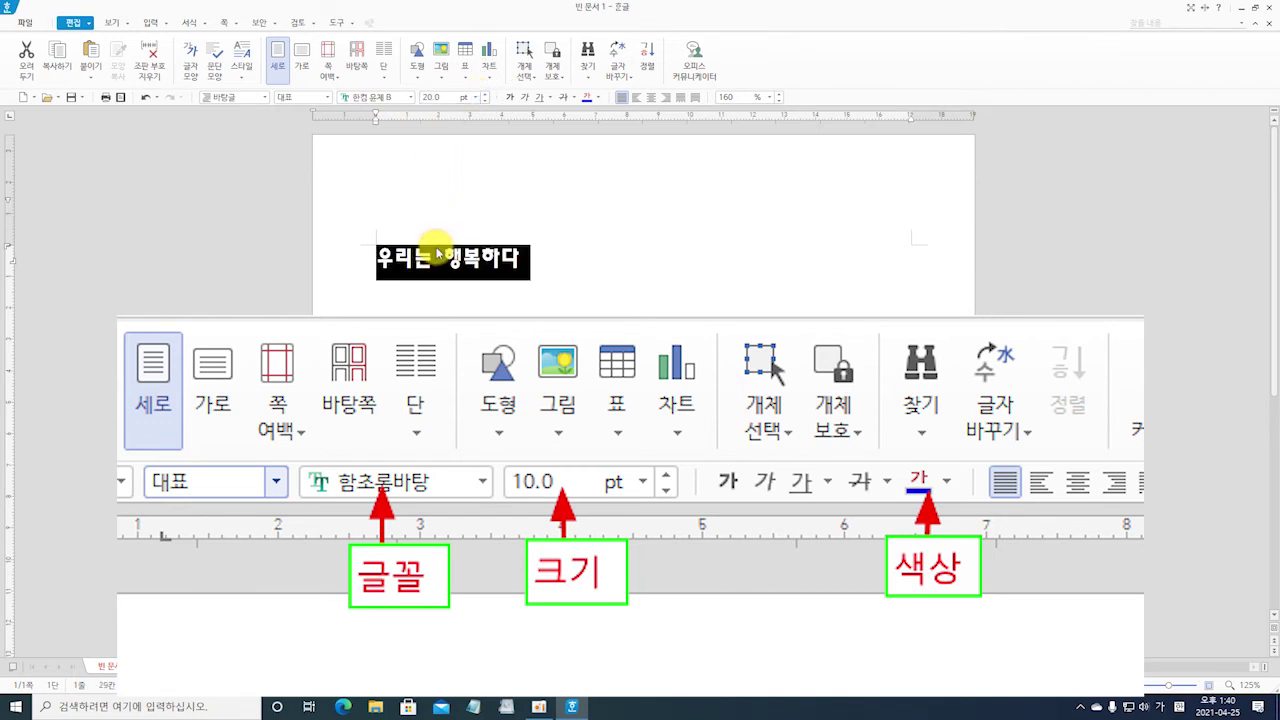
{"action": "left_click", "coordinate": [511, 98]}
{"action": "left_click", "coordinate": [511, 98]}
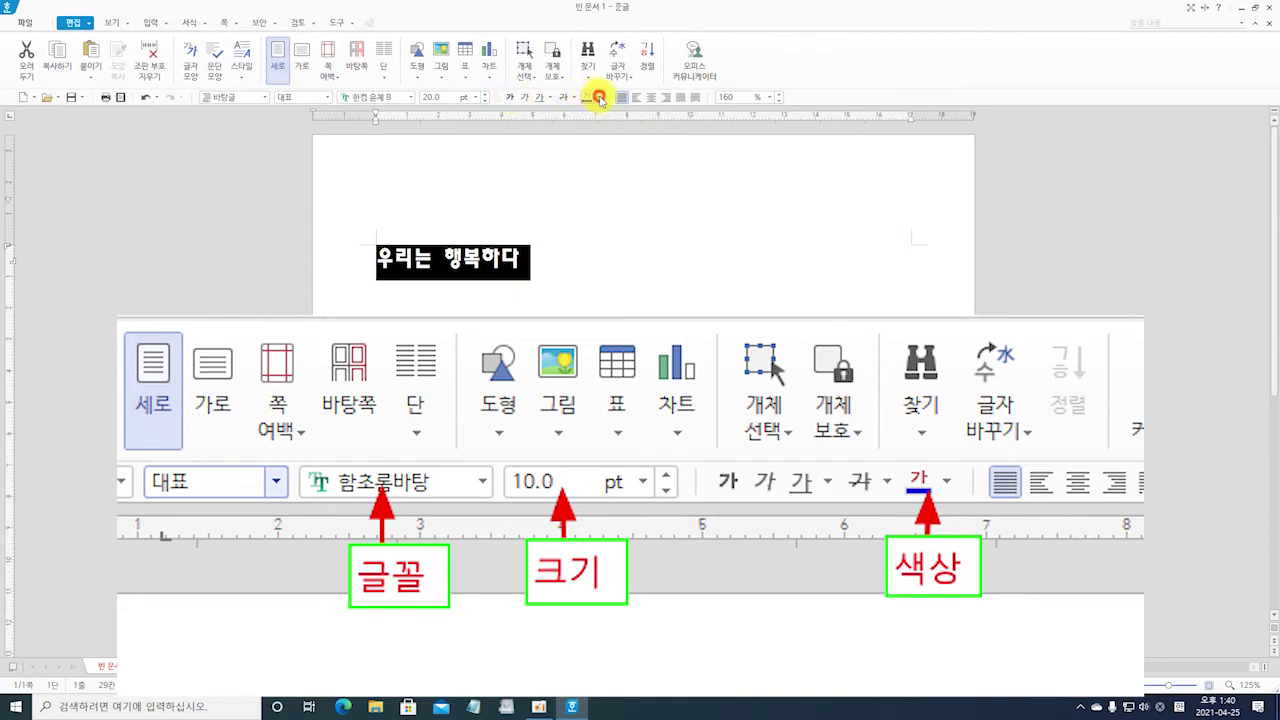
Colour only the word 행복 in the sentence red.
{"action": "left_click", "coordinate": [599, 97]}
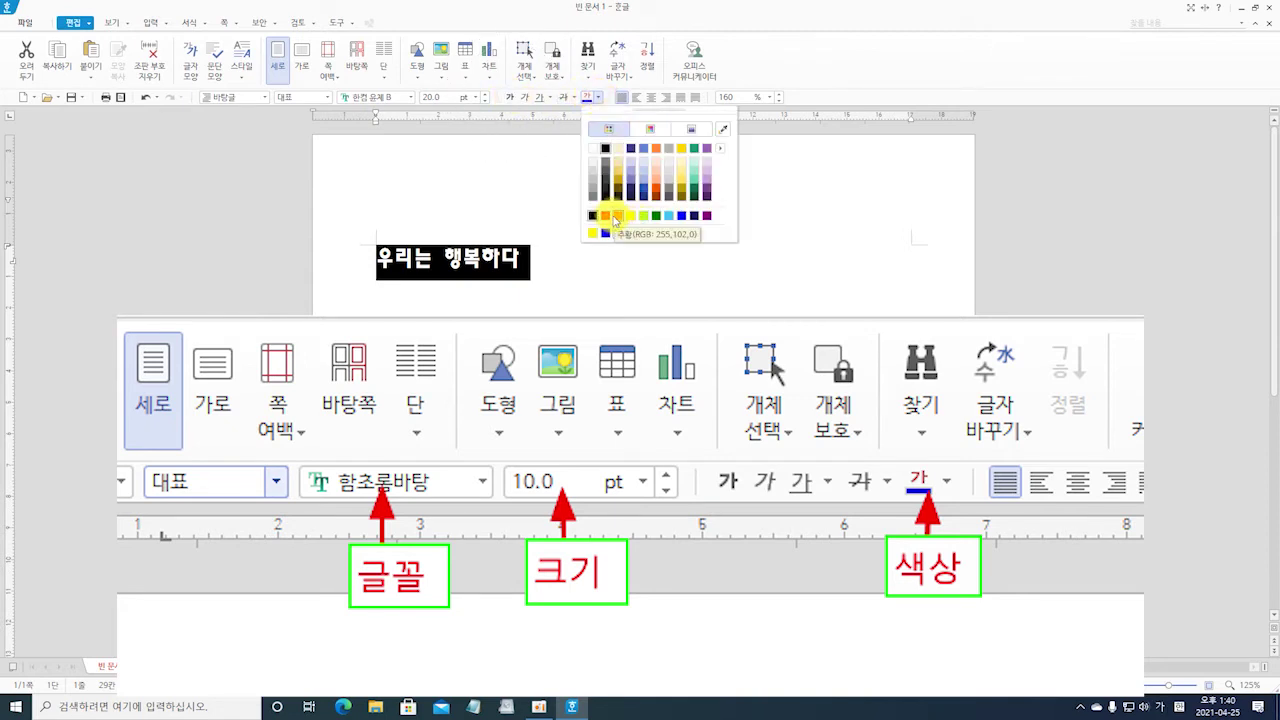
{"action": "left_click", "coordinate": [690, 274]}
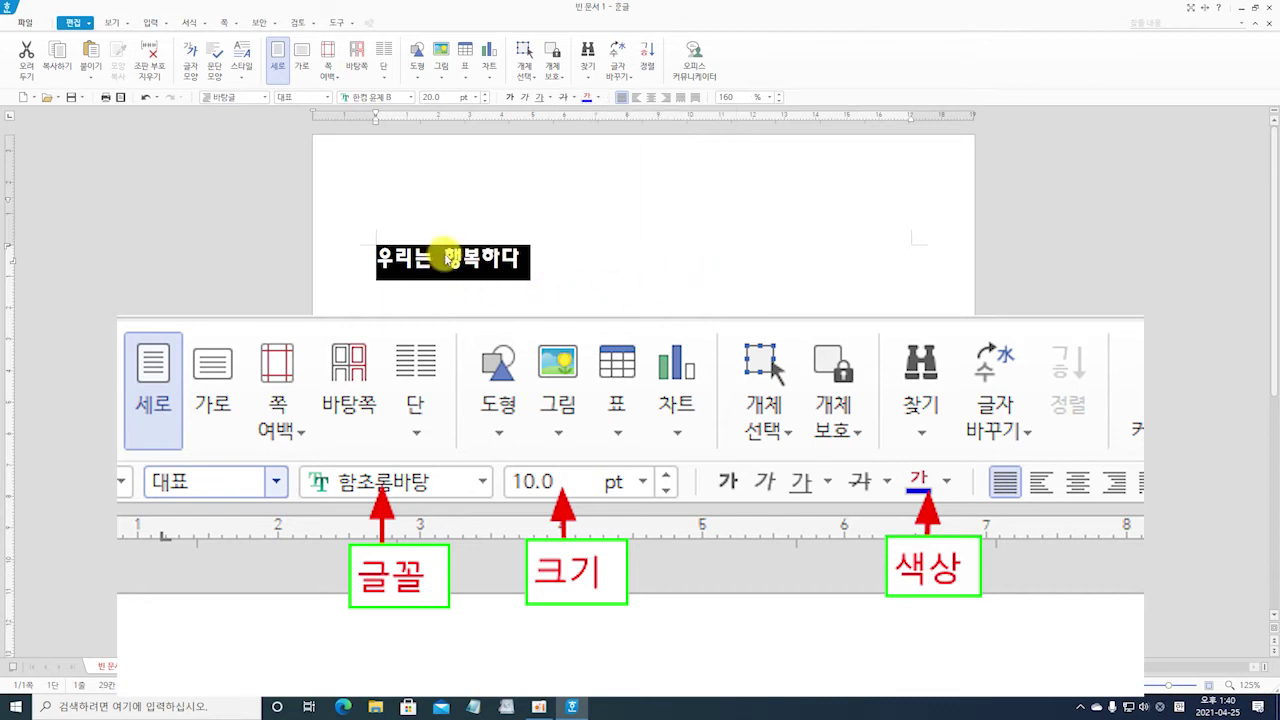
{"action": "left_click", "coordinate": [605, 302]}
{"action": "left_click_drag", "start_coordinate": [451, 258], "coordinate": [488, 258]}
{"action": "left_click", "coordinate": [597, 98]}
{"action": "left_click", "coordinate": [606, 216]}
{"action": "left_click", "coordinate": [607, 218]}
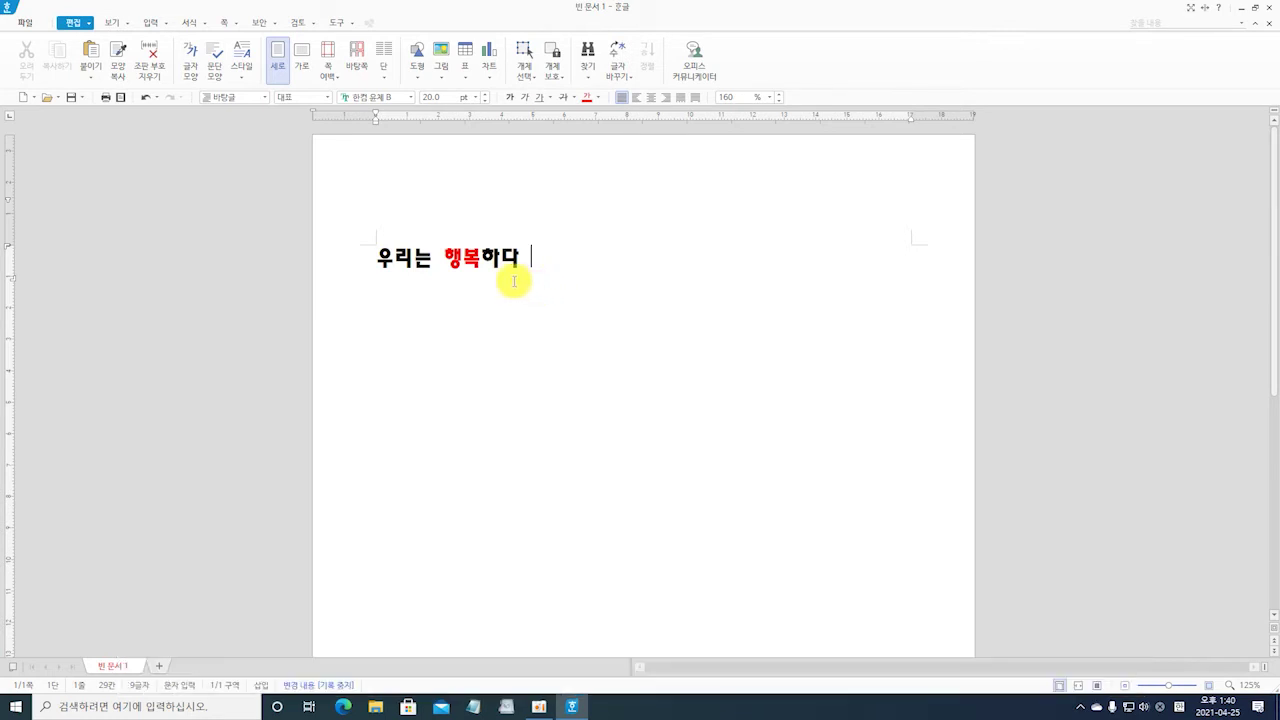
Look up the word 행복 in the built-in 민중국어사전 and read its definition.
{"action": "left_click_drag", "start_coordinate": [442, 258], "coordinate": [480, 259]}
{"action": "key", "text": "F12"}
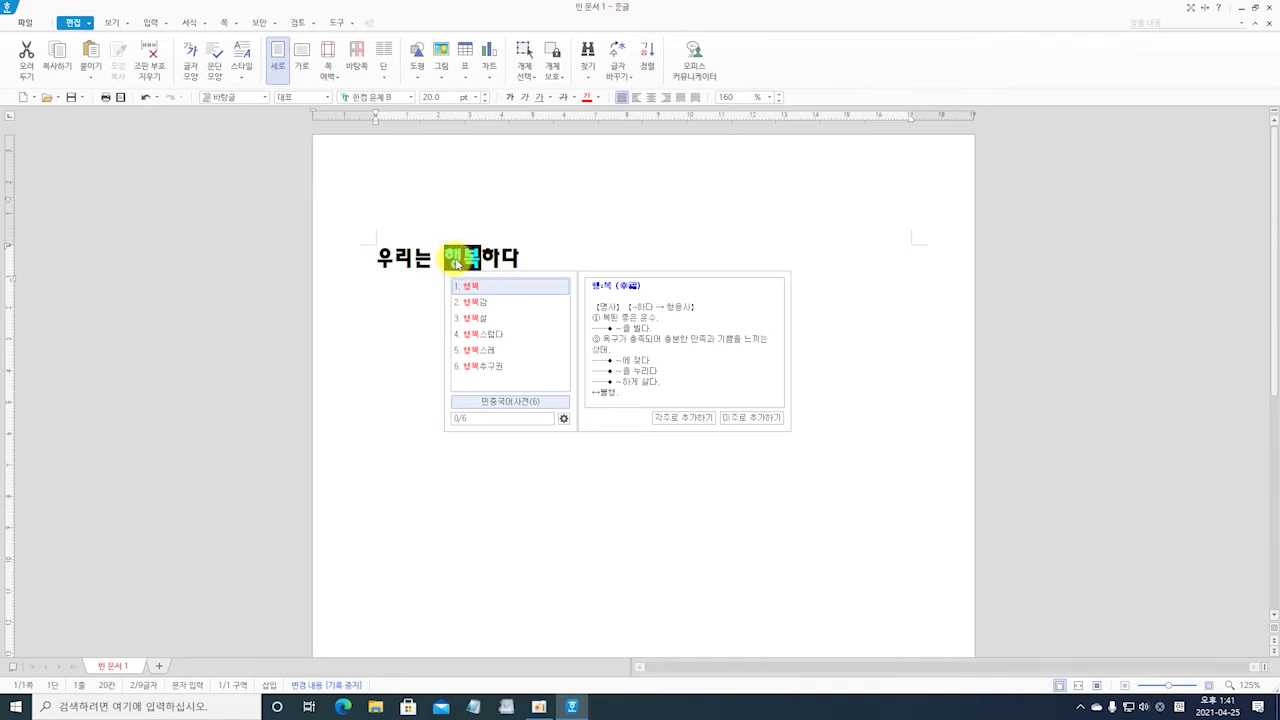
{"action": "key", "text": "ctrl"}
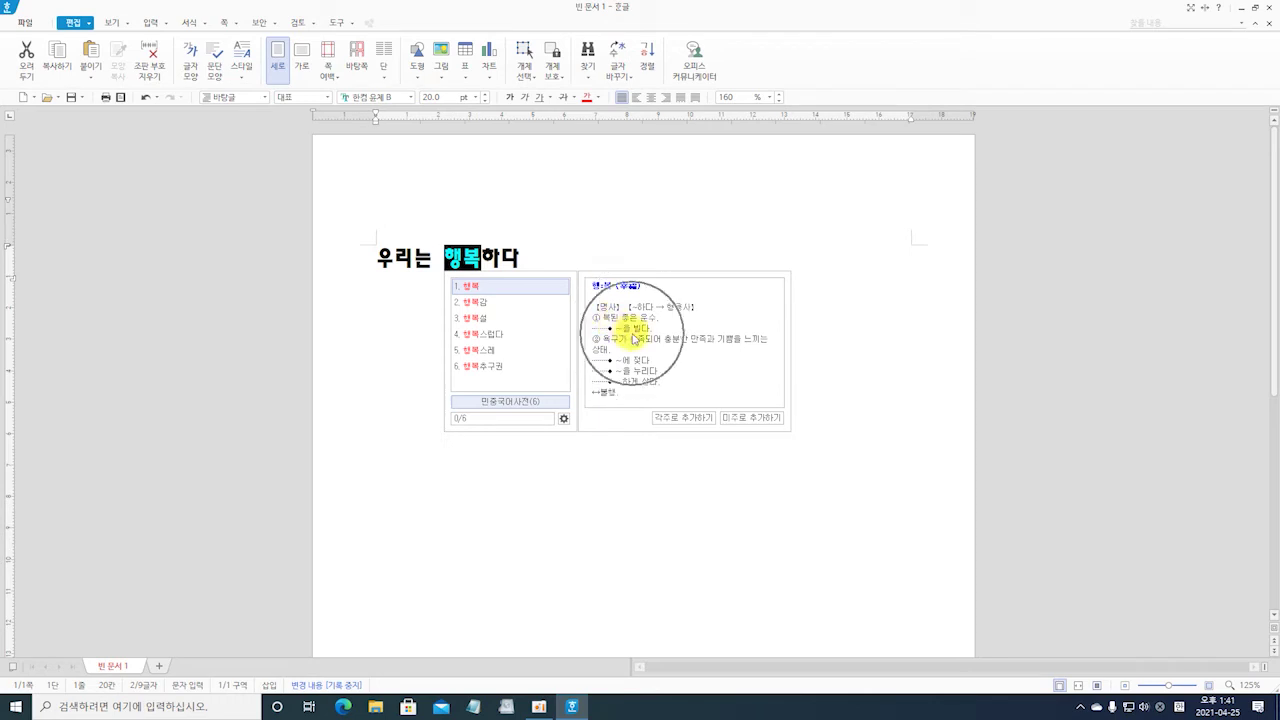
{"action": "key", "text": "ctrl"}
{"action": "key", "text": "ctrl"}
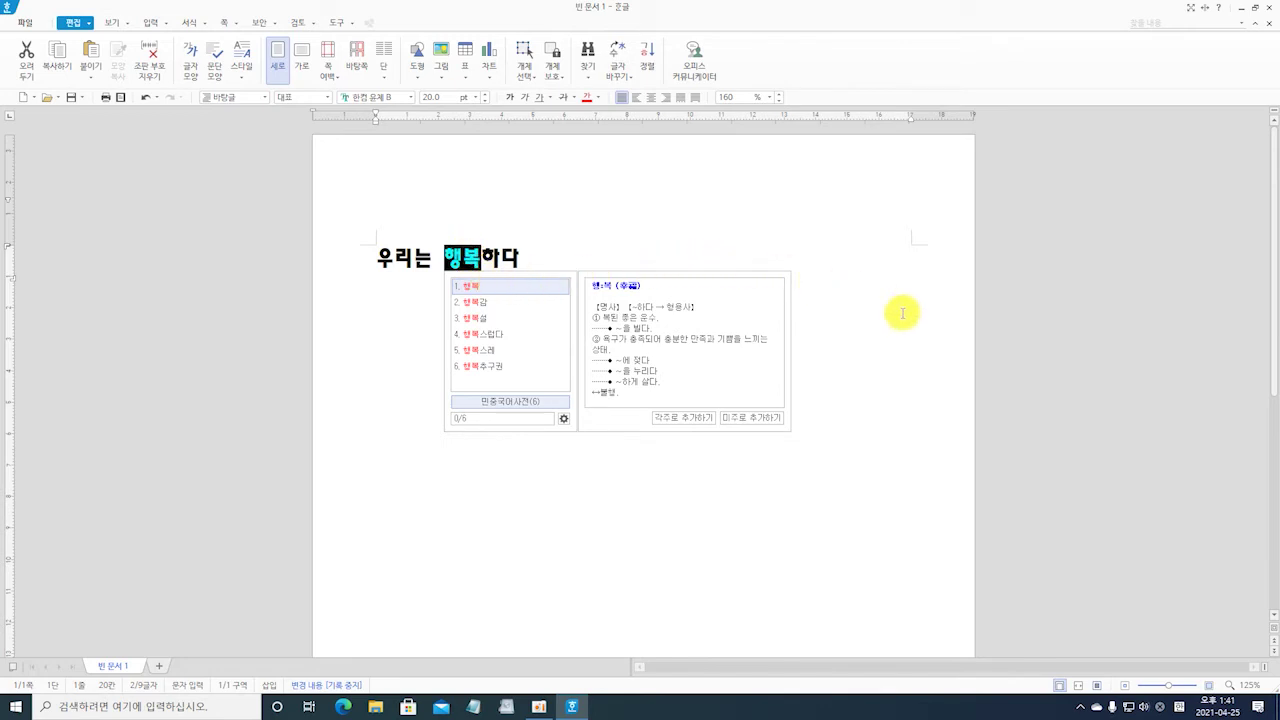
Convert the word 행복 to the Hanja 幸福, using the 漢字 input format.
{"action": "key", "text": "Hangul_Hanja"}
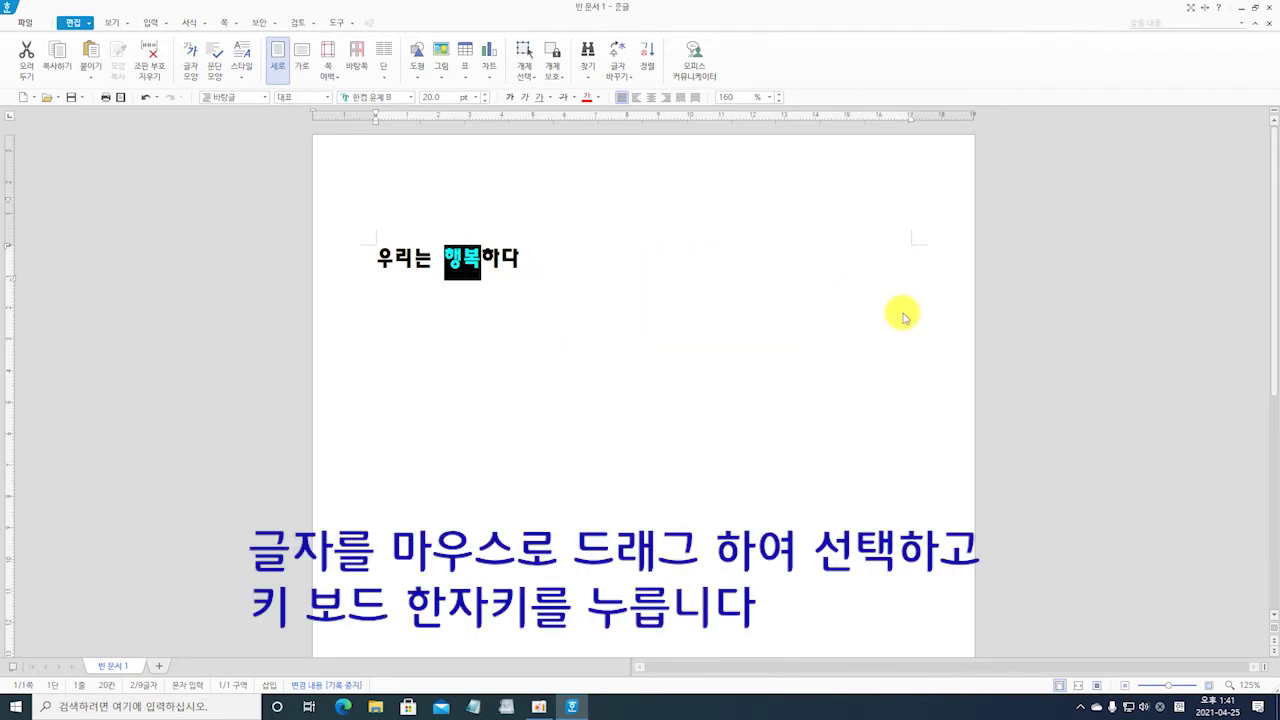
{"action": "left_click_drag", "start_coordinate": [620, 130], "coordinate": [743, 176]}
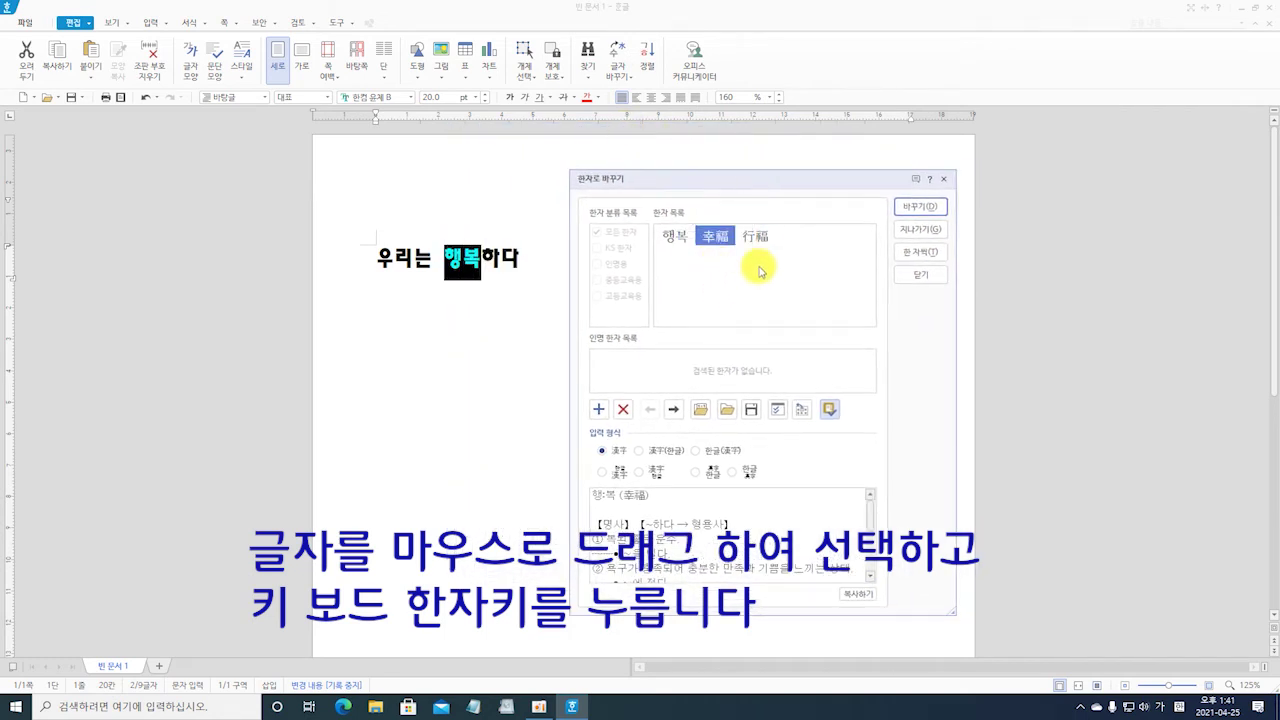
{"action": "mouse_move", "coordinate": [713, 243]}
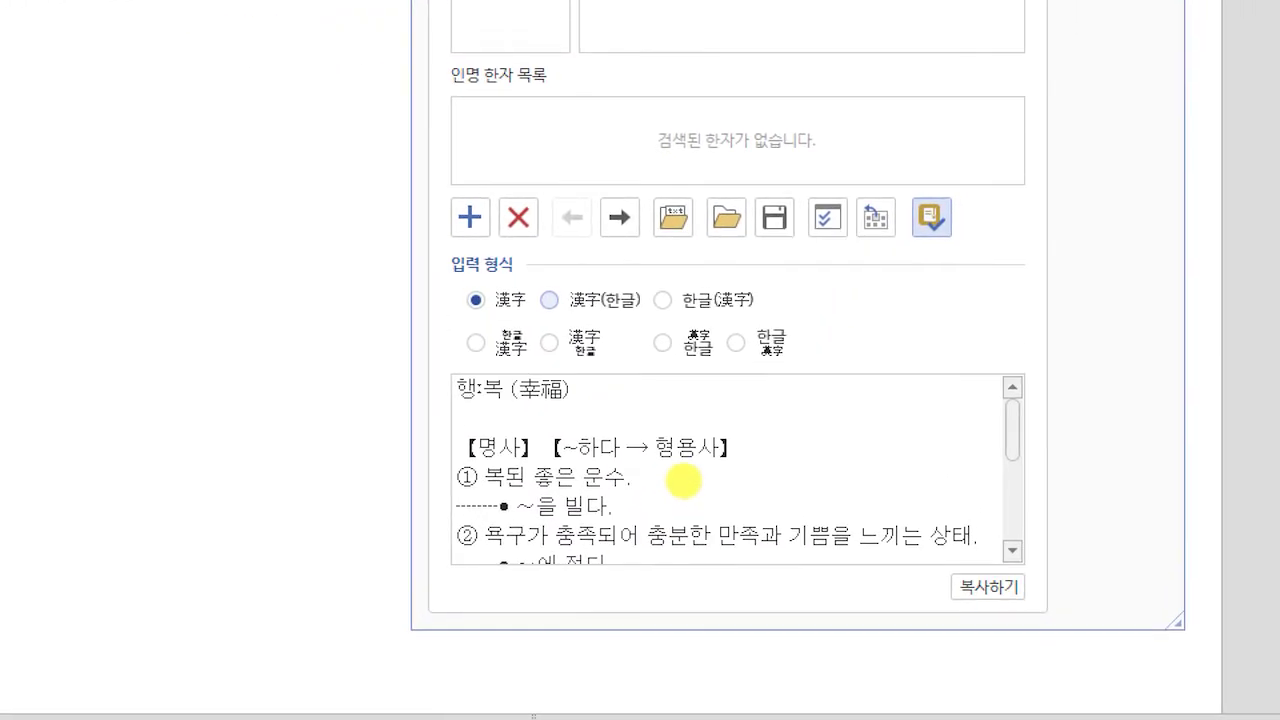
{"action": "left_click", "coordinate": [684, 481]}
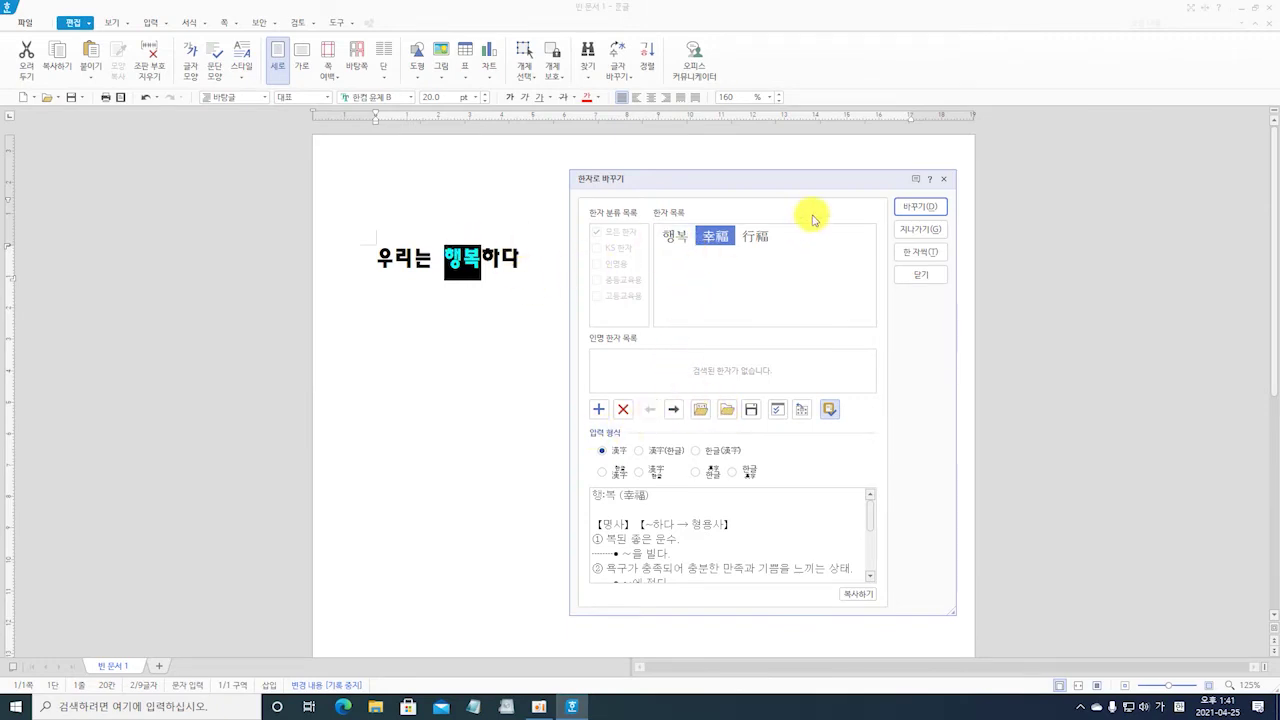
{"action": "left_click", "coordinate": [911, 210]}
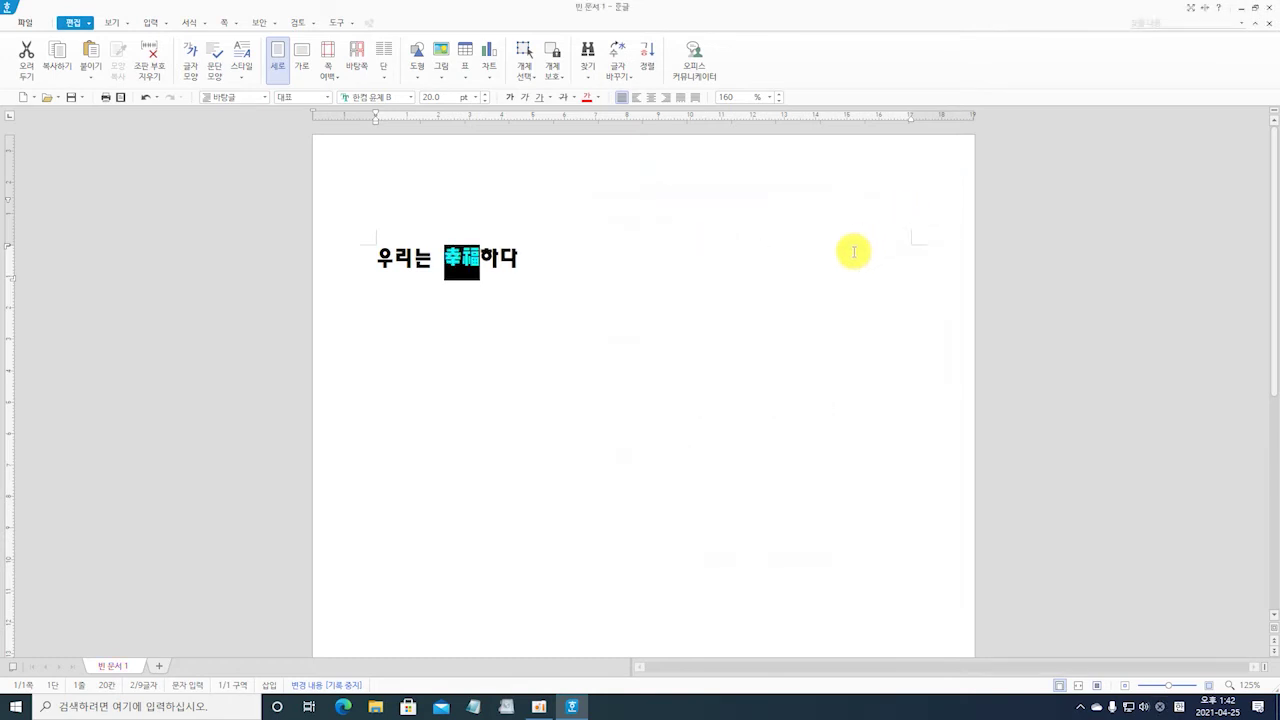
{"action": "left_click", "coordinate": [467, 288]}
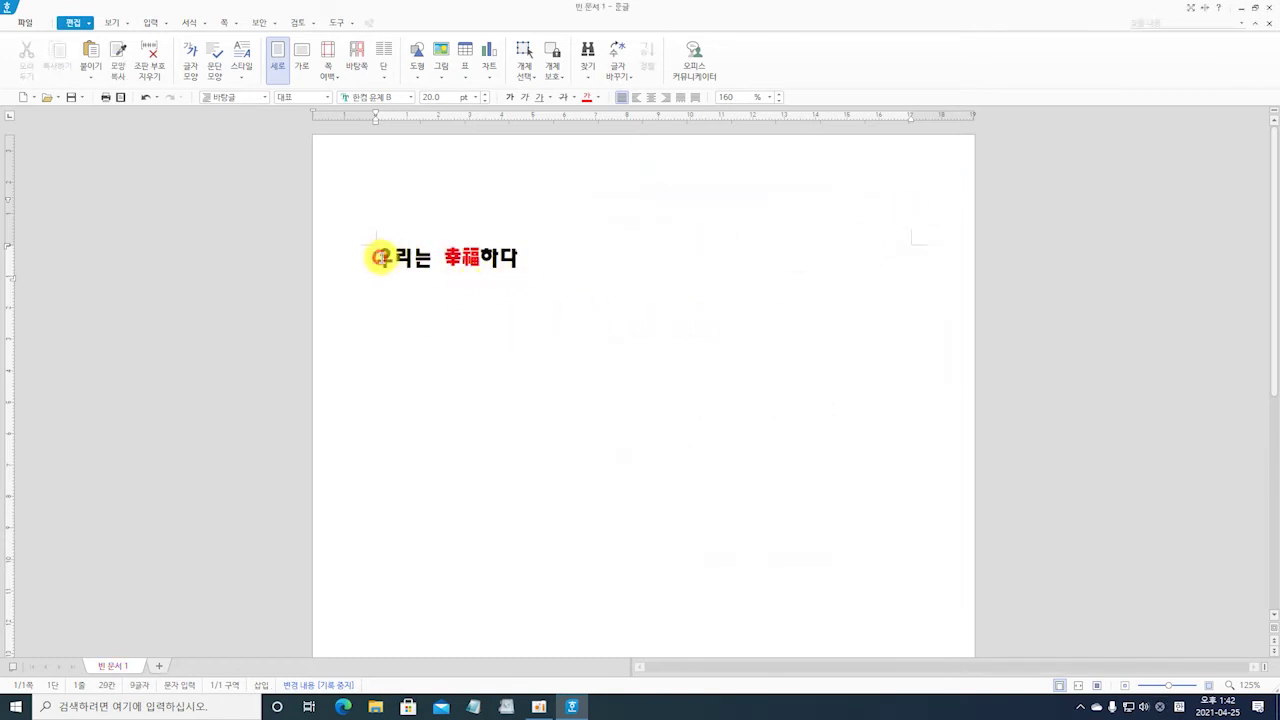
Change the font of the whole sentence 우리는 幸福하다 to 휴먼옛체.
{"action": "left_click_drag", "start_coordinate": [381, 258], "coordinate": [551, 257]}
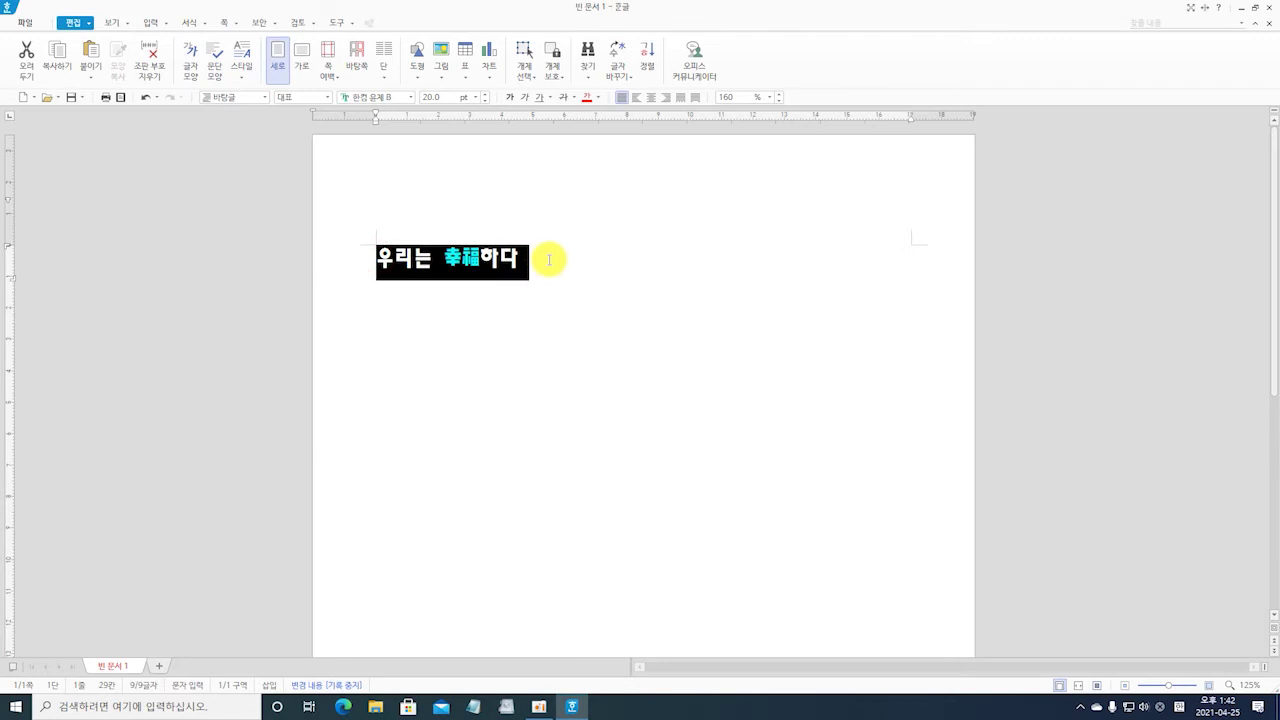
{"action": "left_click", "coordinate": [410, 97]}
{"action": "left_click_drag", "start_coordinate": [587, 149], "coordinate": [605, 300]}
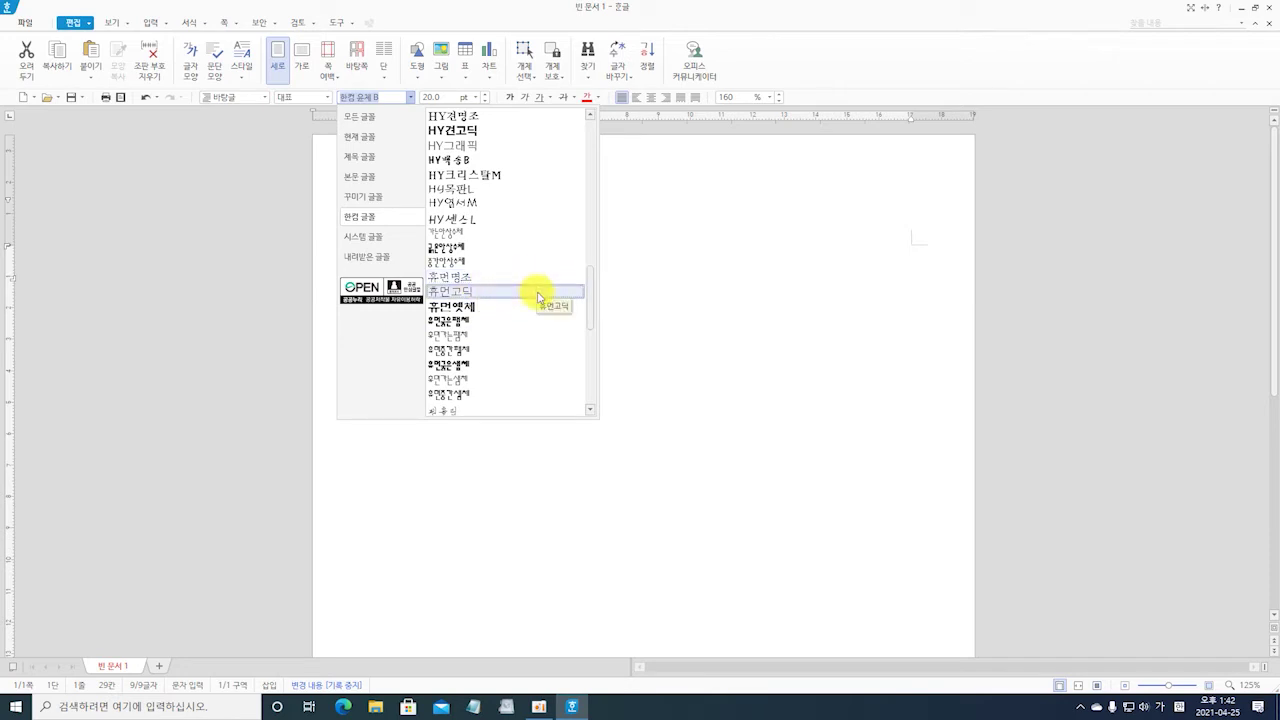
{"action": "left_click", "coordinate": [458, 305]}
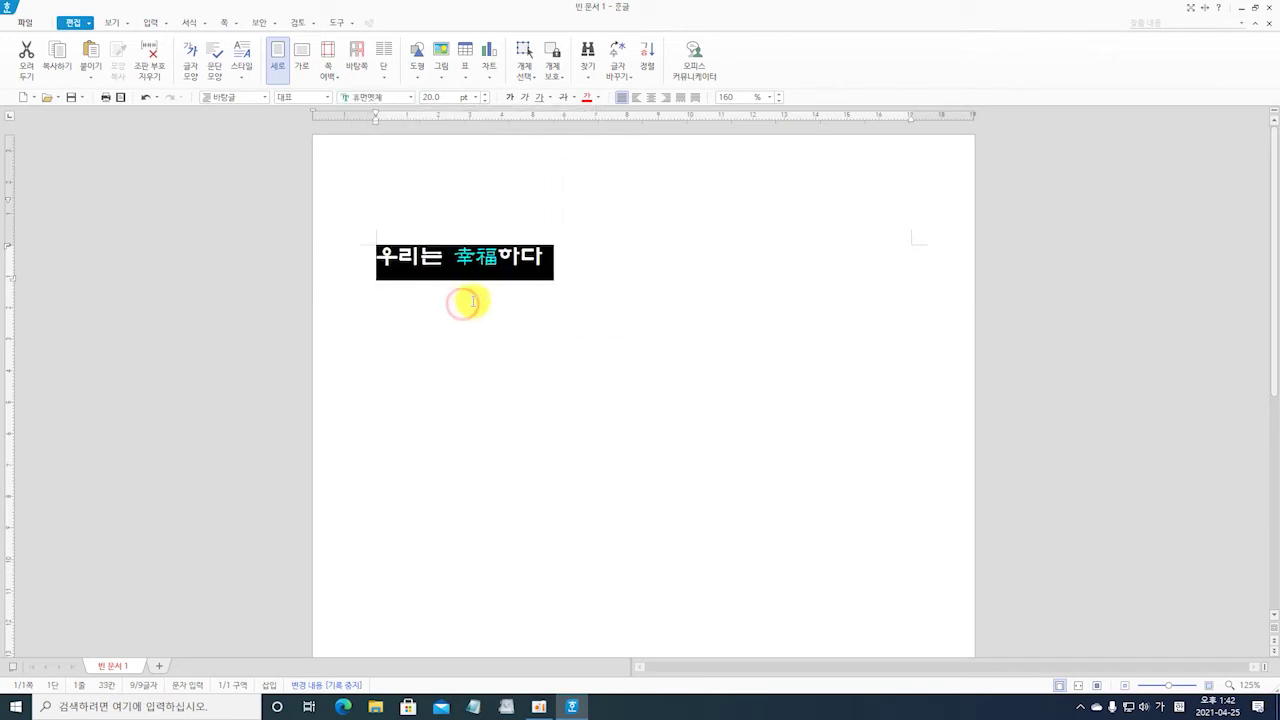
{"action": "left_click", "coordinate": [548, 300]}
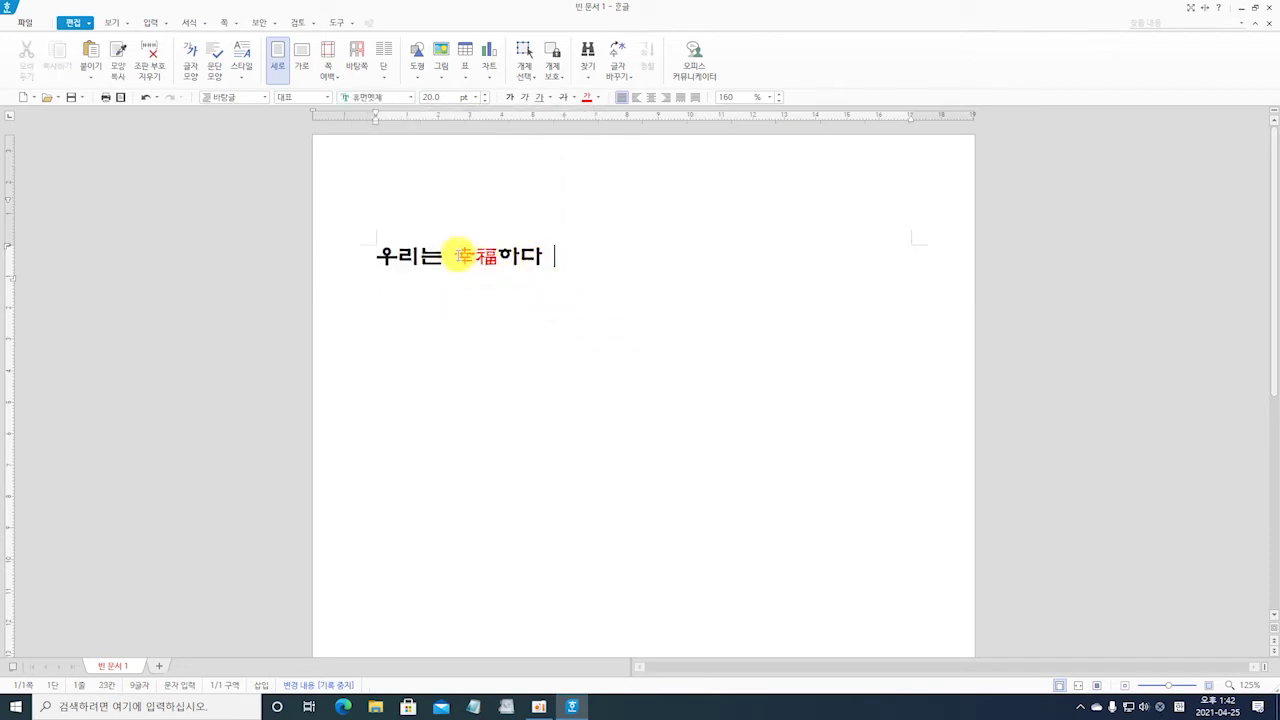
{"action": "left_click_drag", "start_coordinate": [457, 255], "coordinate": [487, 258]}
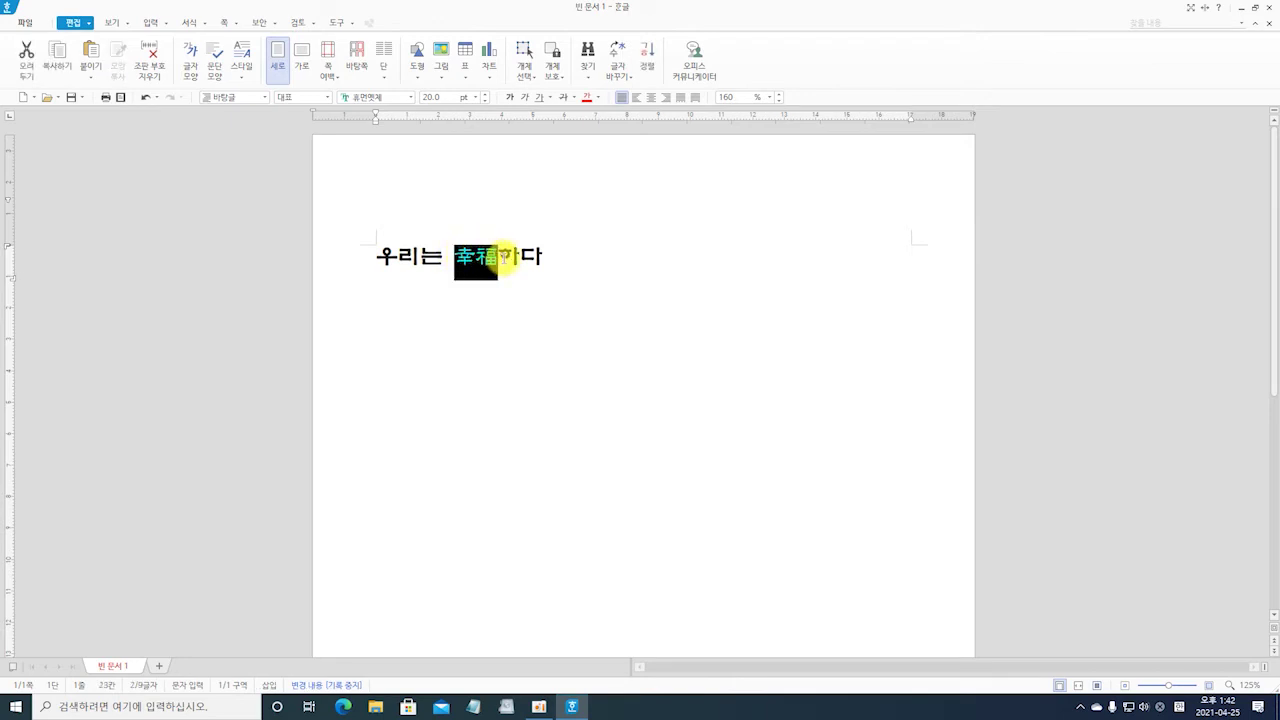
{"action": "key", "text": "F9"}
{"action": "left_click", "coordinate": [638, 376]}
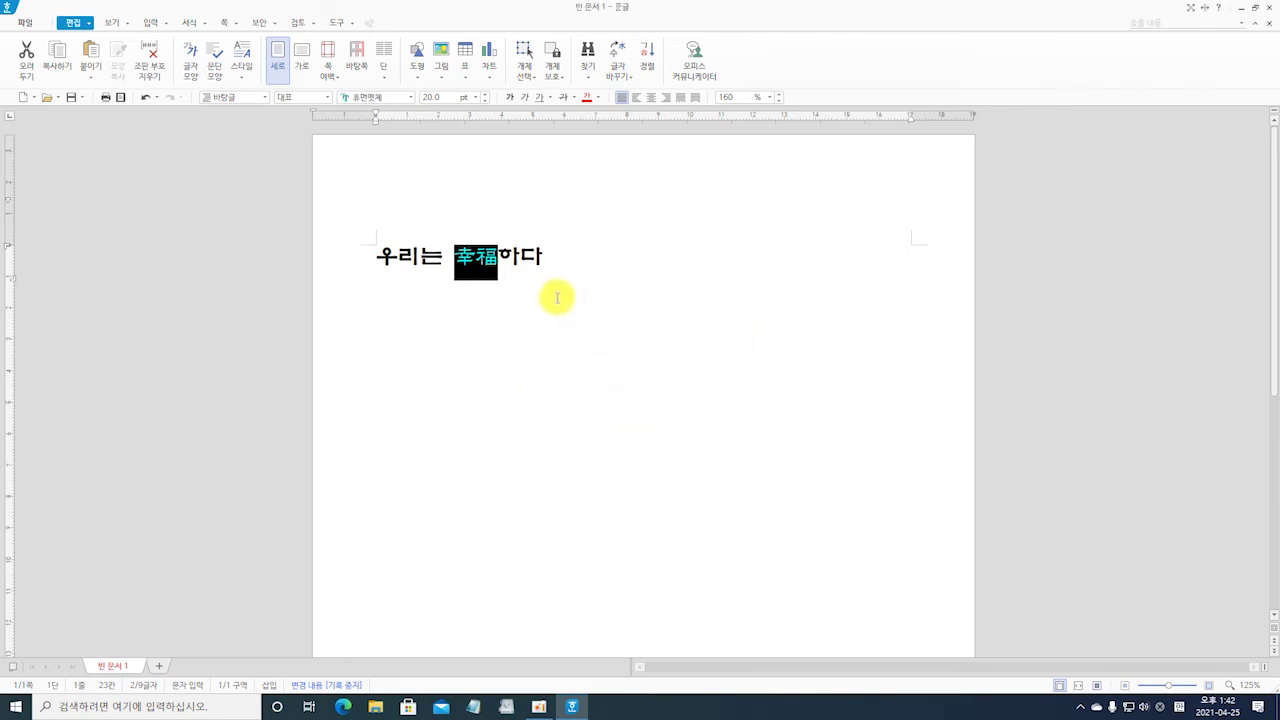
{"action": "left_click", "coordinate": [553, 288]}
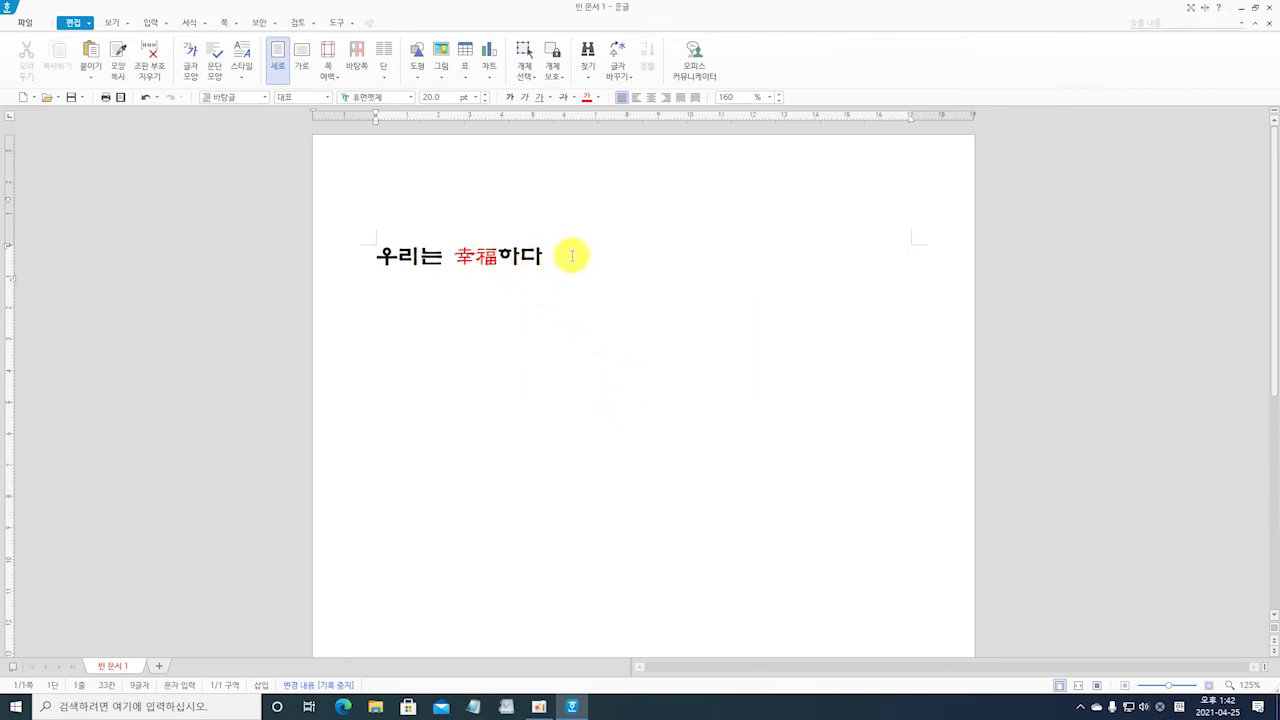
Undo the last font change and the Hanja conversion of the word 행복.
{"action": "key", "text": "ctrl+a"}
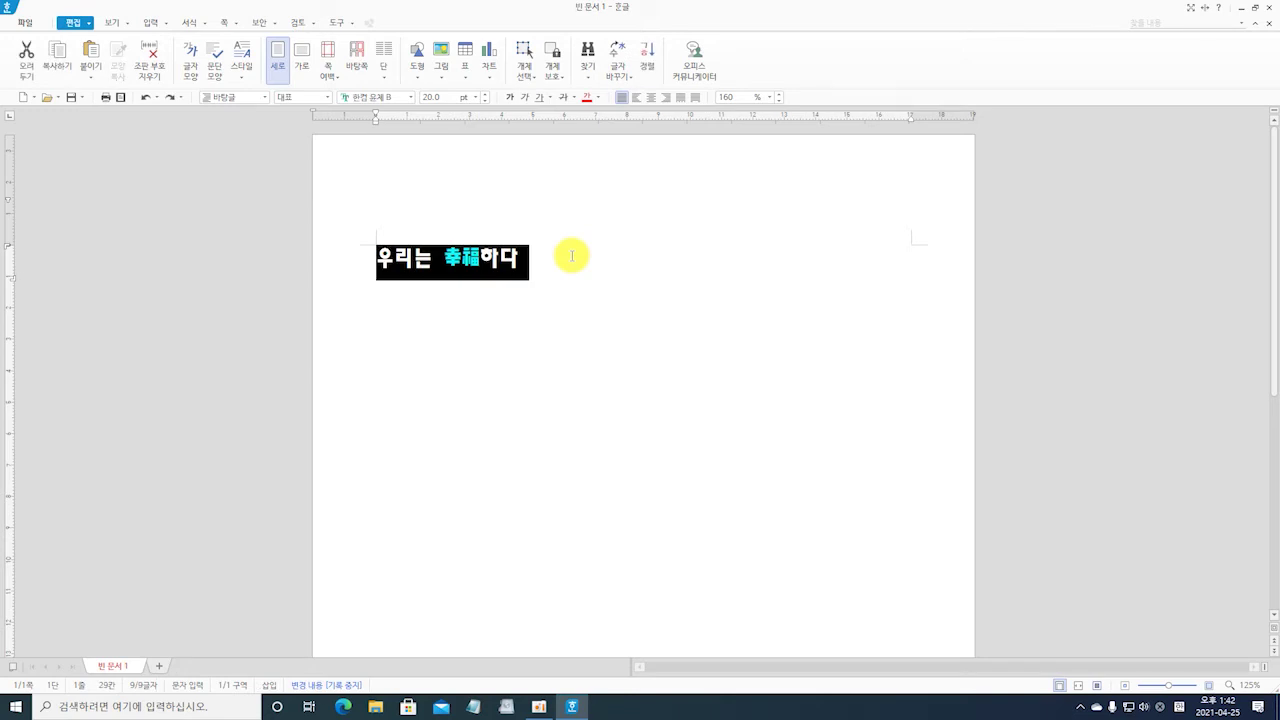
{"action": "key", "text": "alt+F9"}
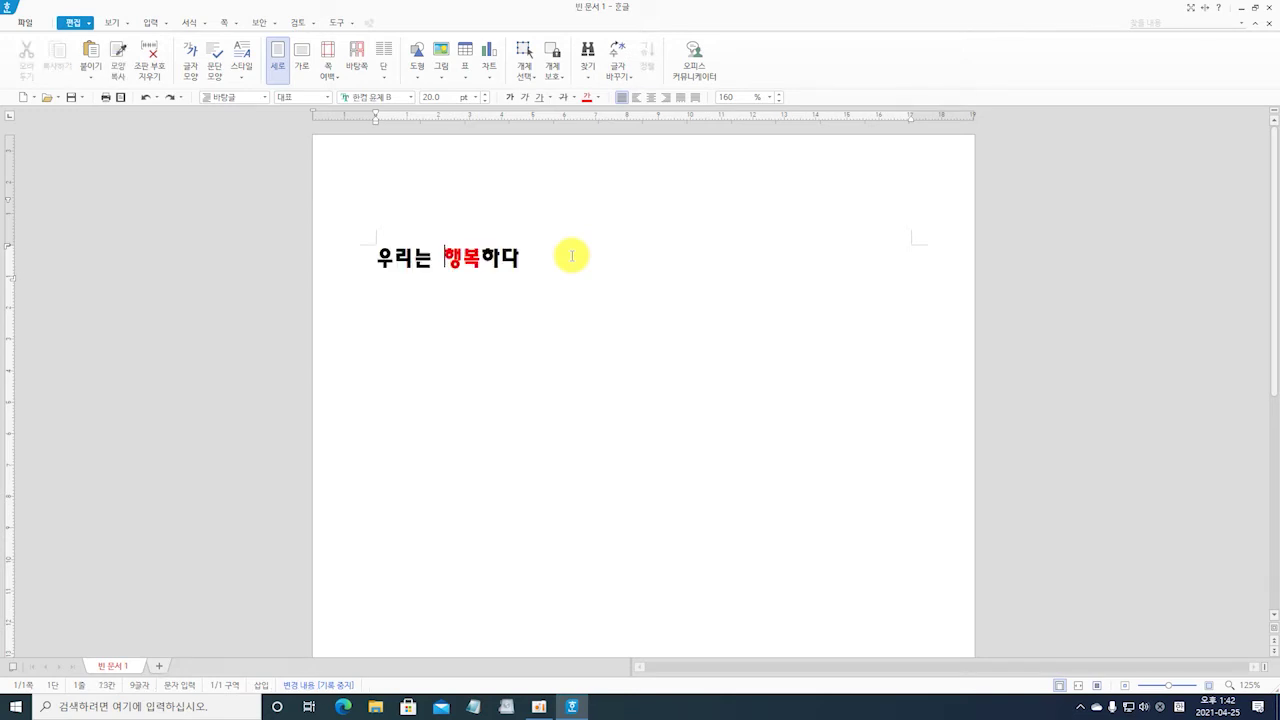
{"action": "key", "text": "F9"}
Set the whole sentence 우리는 행복하다 in the 휴먼옛체 font.
{"action": "left_click_drag", "start_coordinate": [383, 250], "coordinate": [530, 257]}
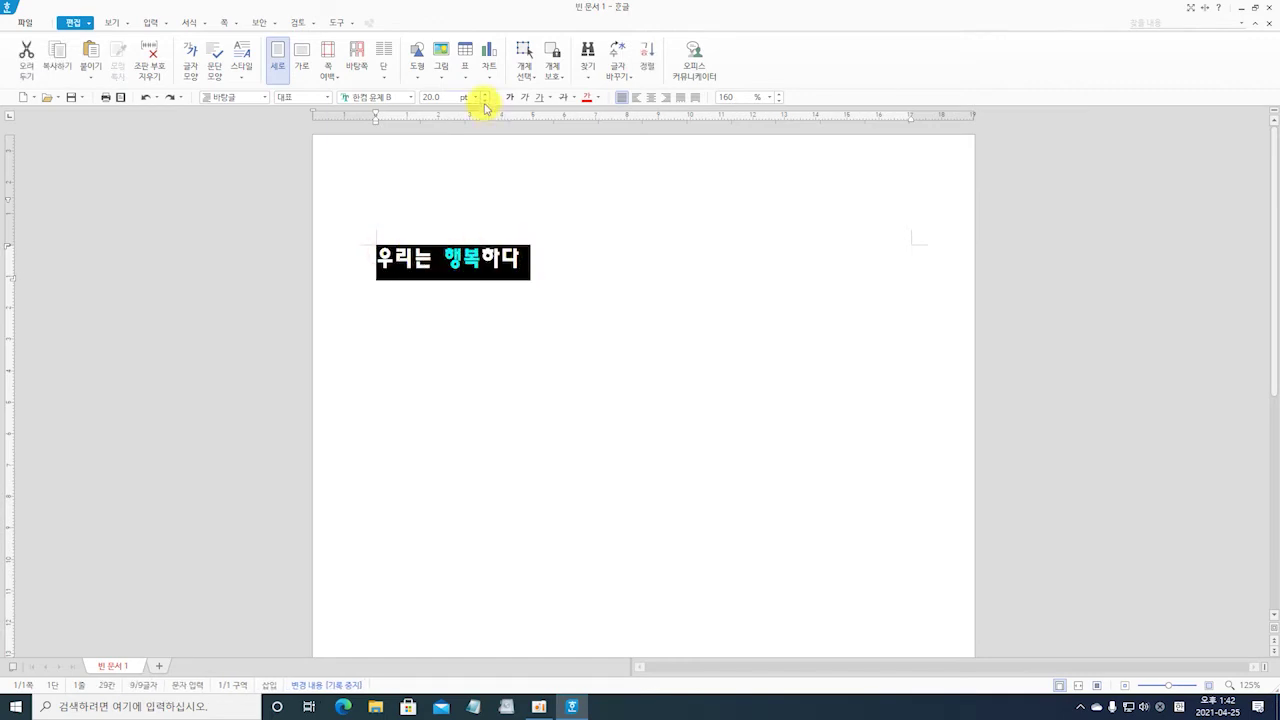
{"action": "left_click", "coordinate": [410, 97]}
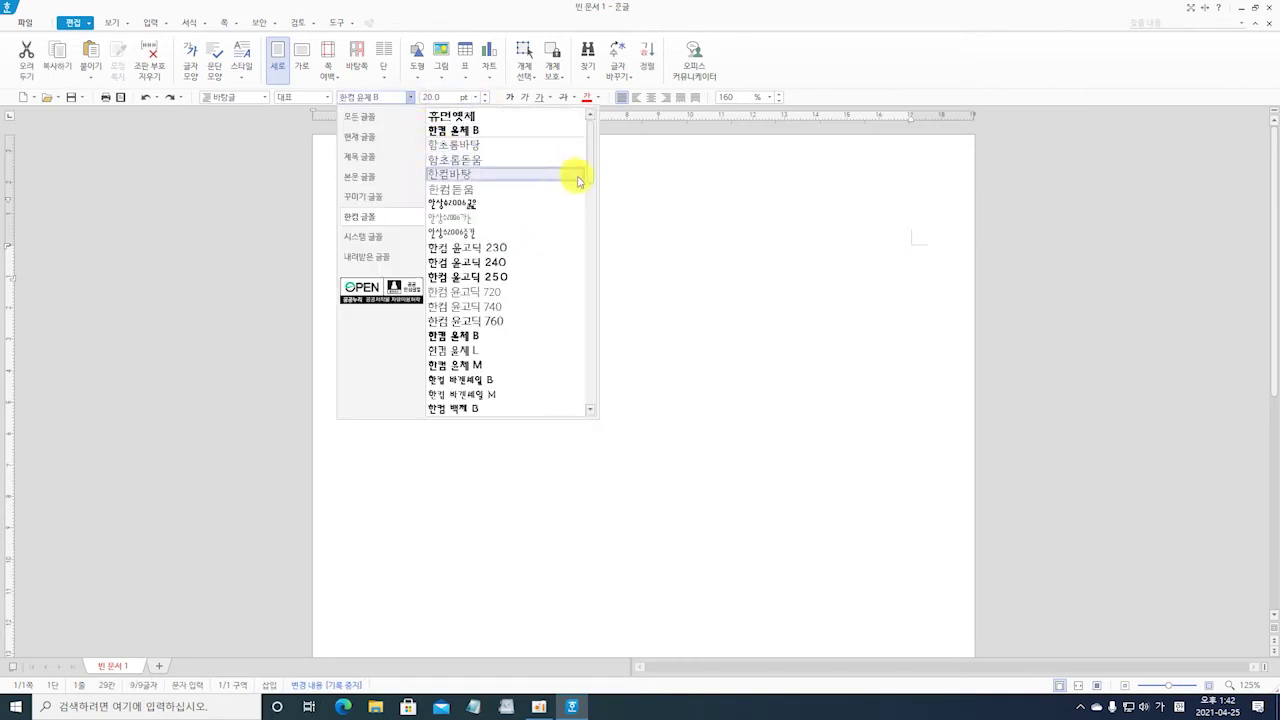
{"action": "left_click", "coordinate": [478, 116]}
{"action": "left_click", "coordinate": [503, 194]}
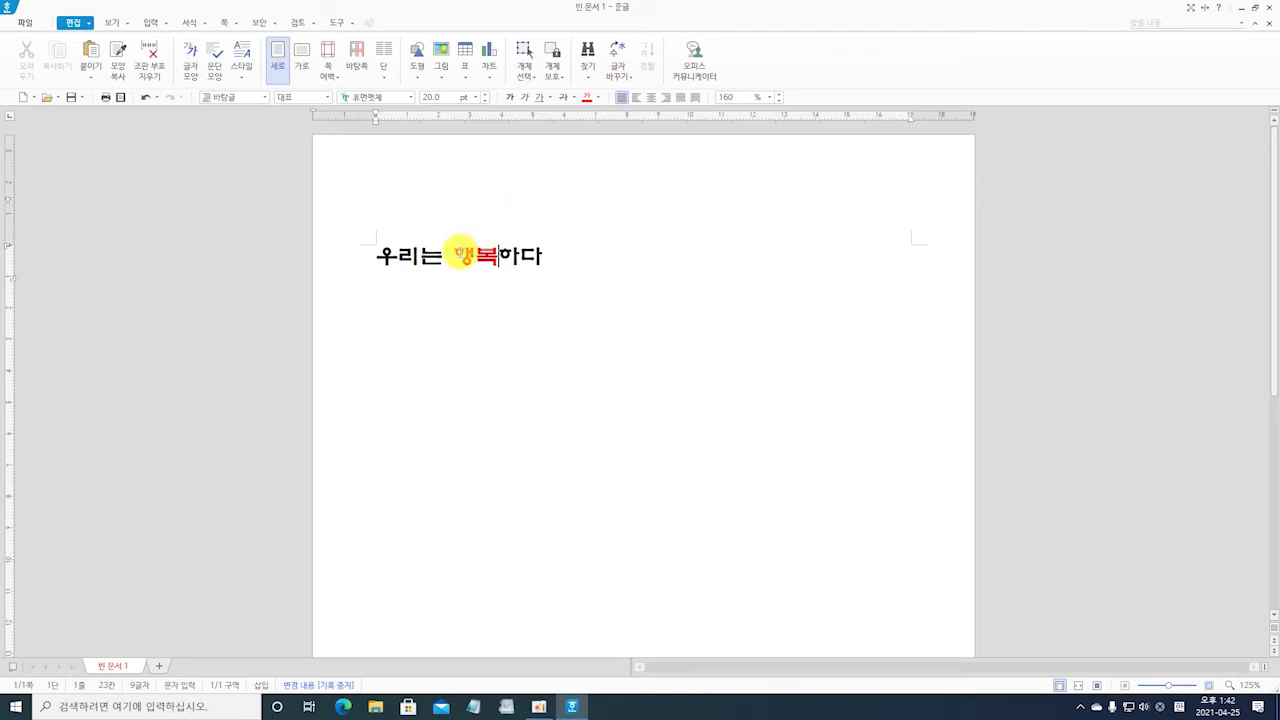
Convert the word 행복 to the Hanja 幸福 using the 漢字(한글) input format.
{"action": "left_click_drag", "start_coordinate": [462, 252], "coordinate": [486, 258]}
{"action": "key", "text": "F12"}
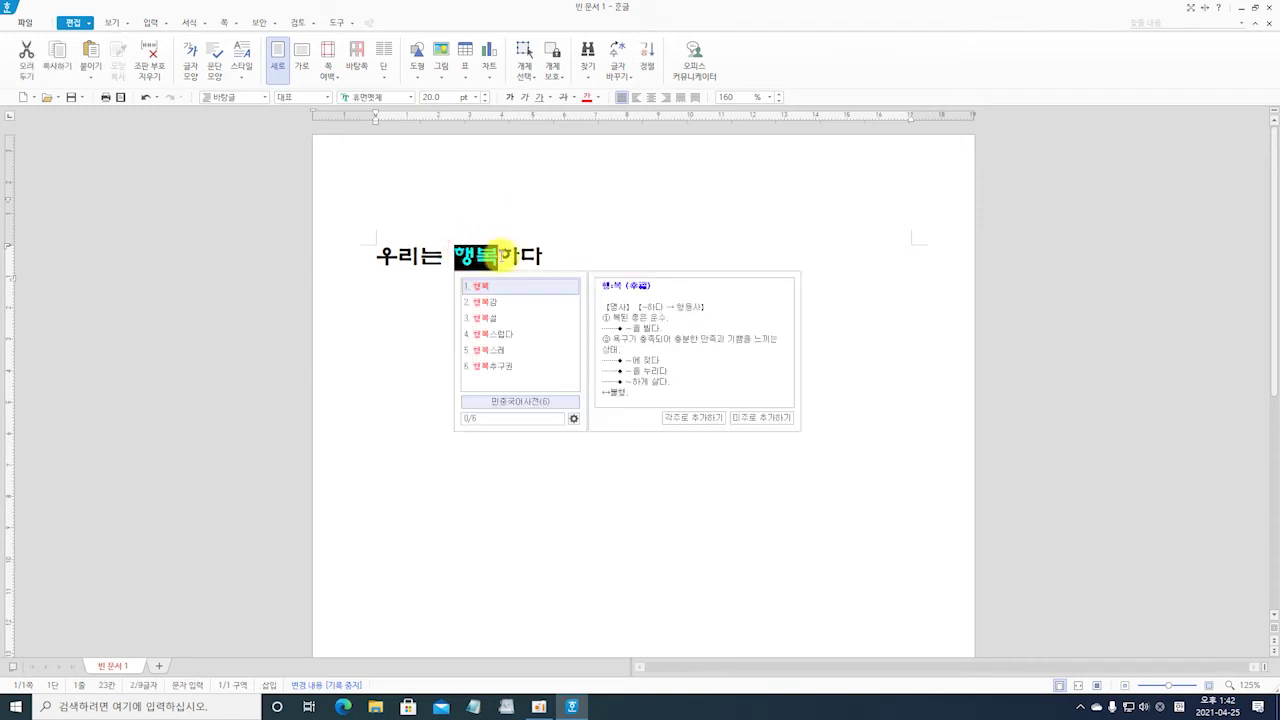
{"action": "key", "text": "F9"}
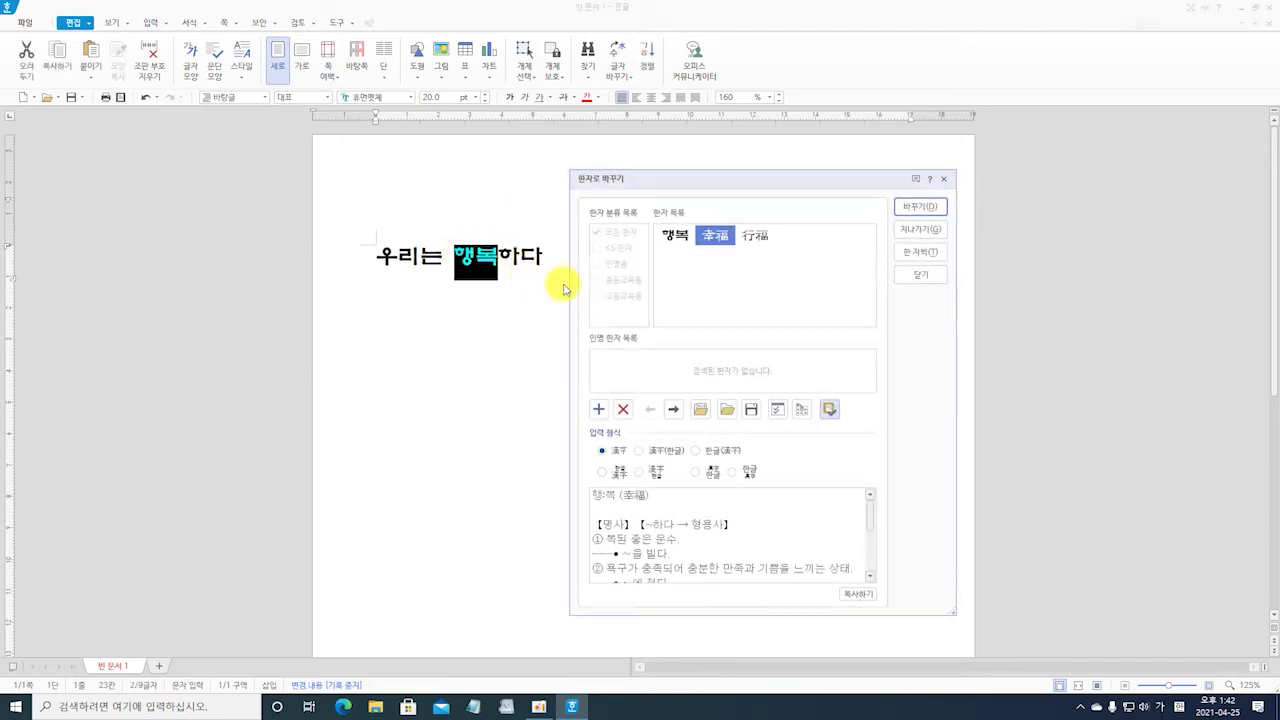
{"action": "left_click_drag", "start_coordinate": [816, 190], "coordinate": [837, 148]}
{"action": "left_click", "coordinate": [685, 417]}
{"action": "left_click", "coordinate": [688, 418]}
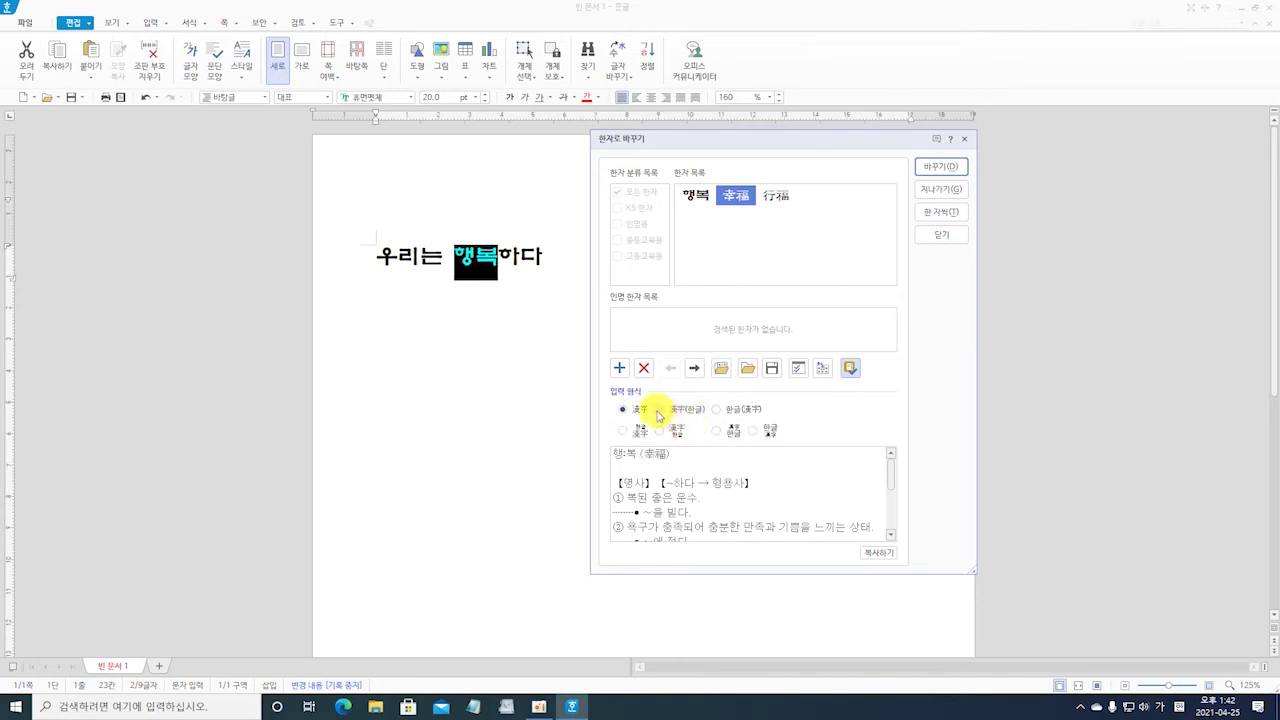
{"action": "left_click", "coordinate": [658, 412]}
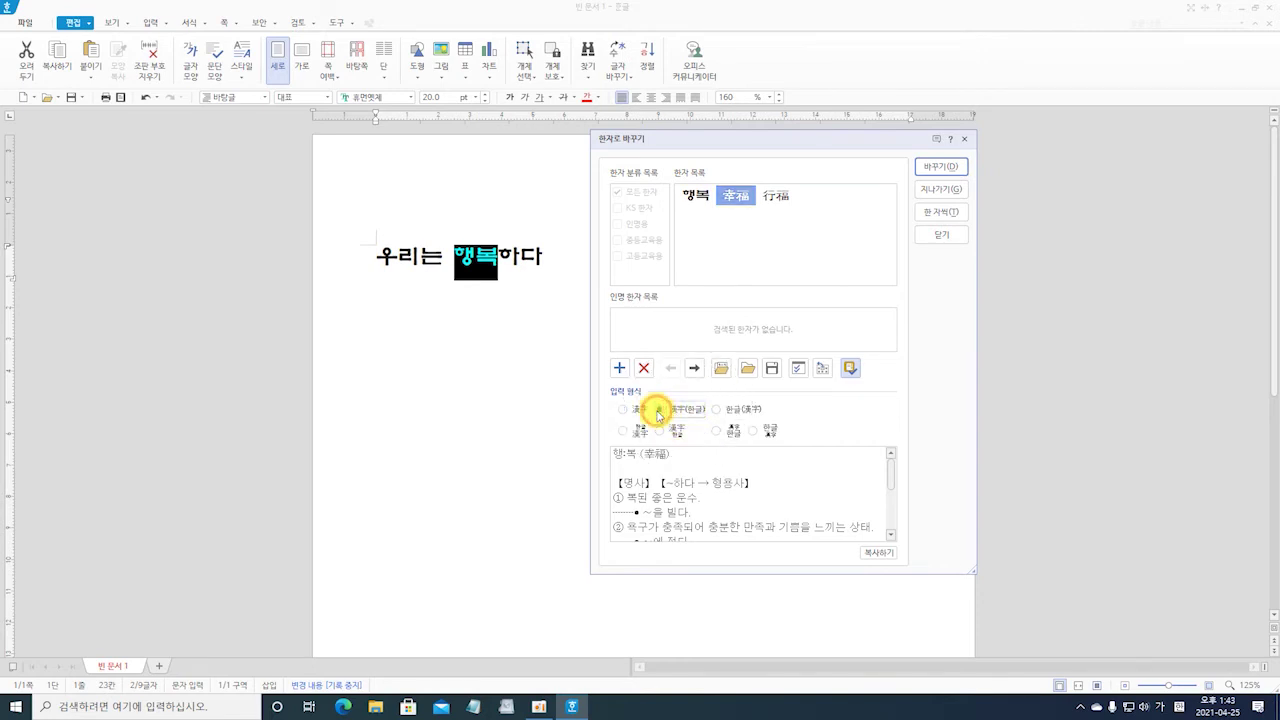
{"action": "left_click", "coordinate": [942, 166]}
{"action": "left_click", "coordinate": [780, 272]}
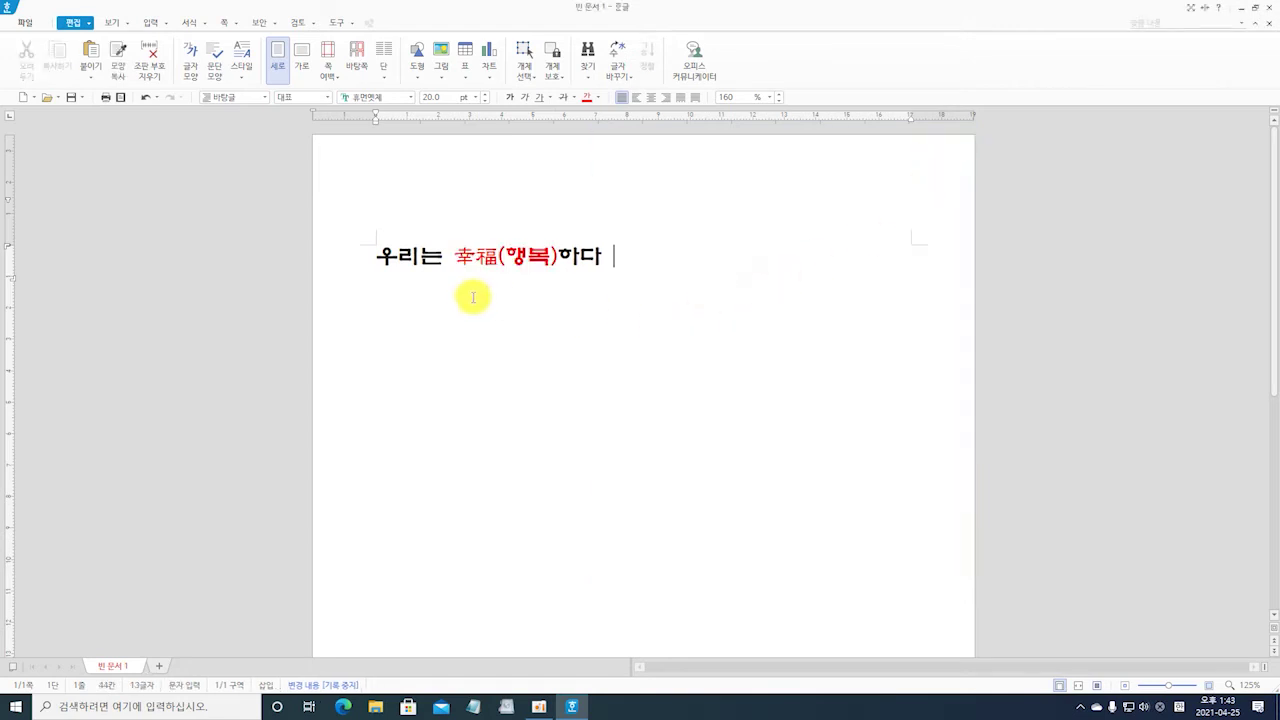
{"action": "left_click", "coordinate": [637, 265]}
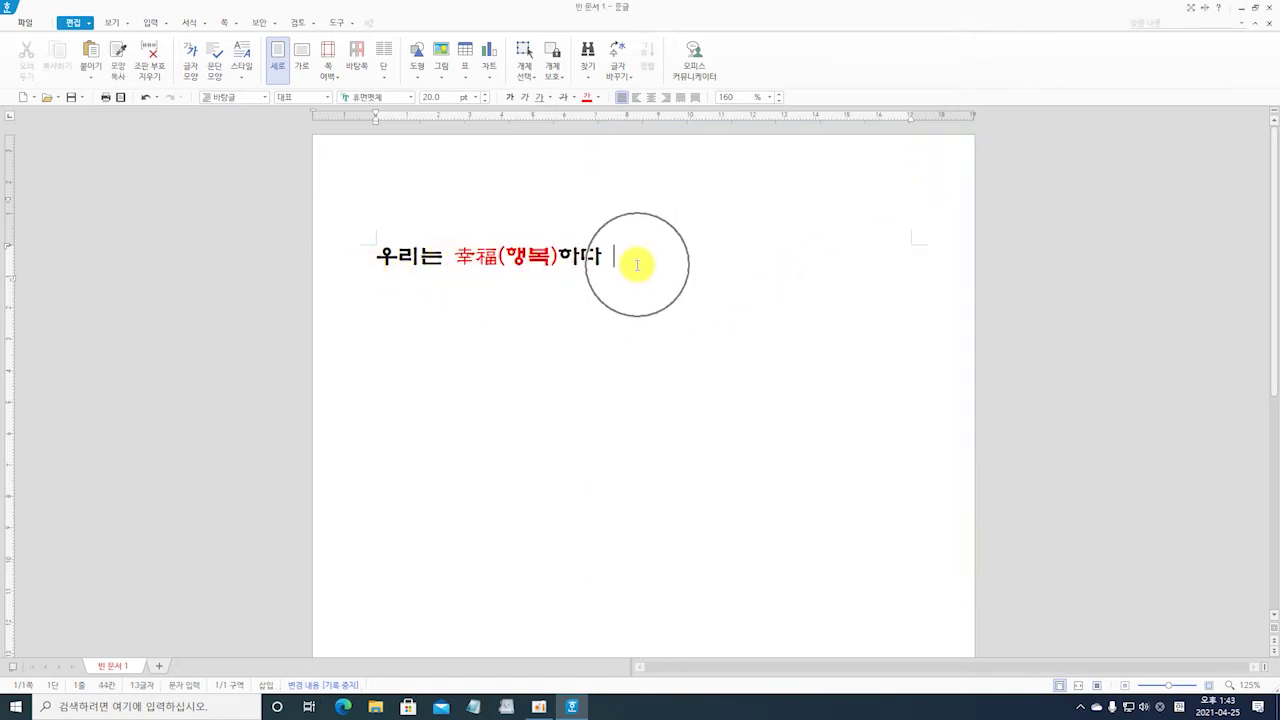
Insert a filled star ★ from the 기호1 set of the character table (문자표) at the start of the sentence.
{"action": "left_click", "coordinate": [380, 257]}
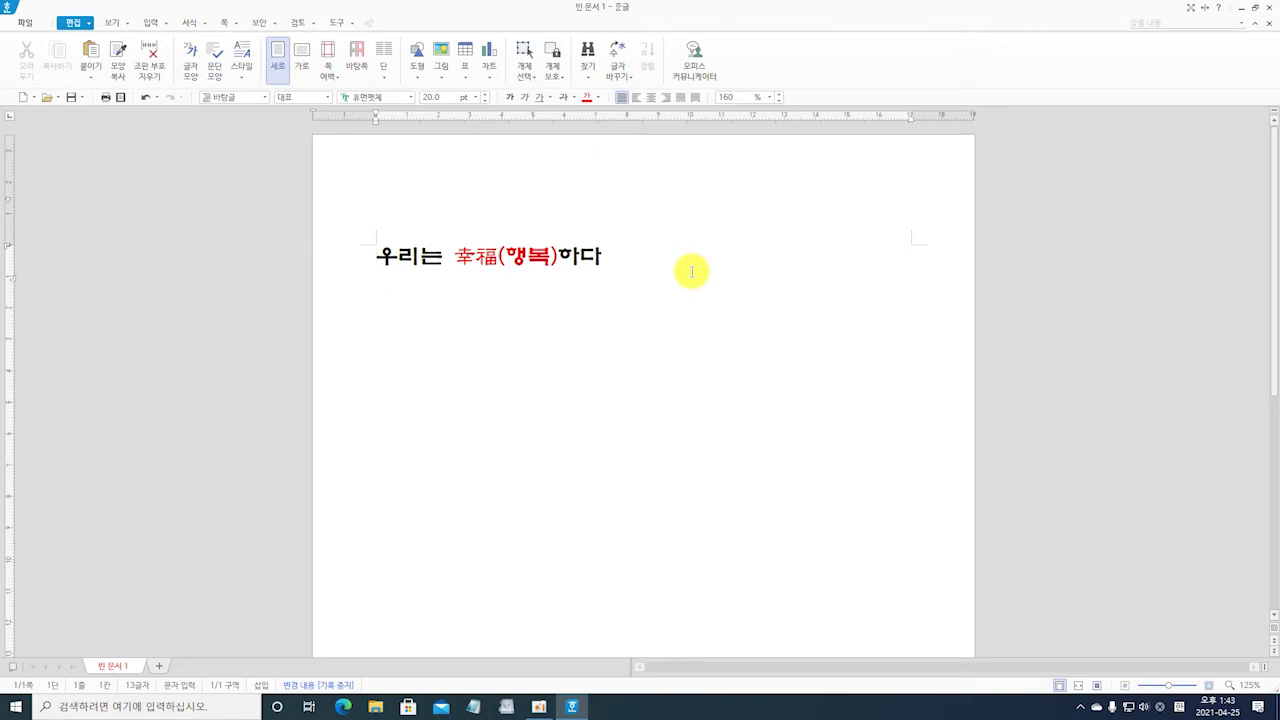
{"action": "right_click", "coordinate": [377, 256]}
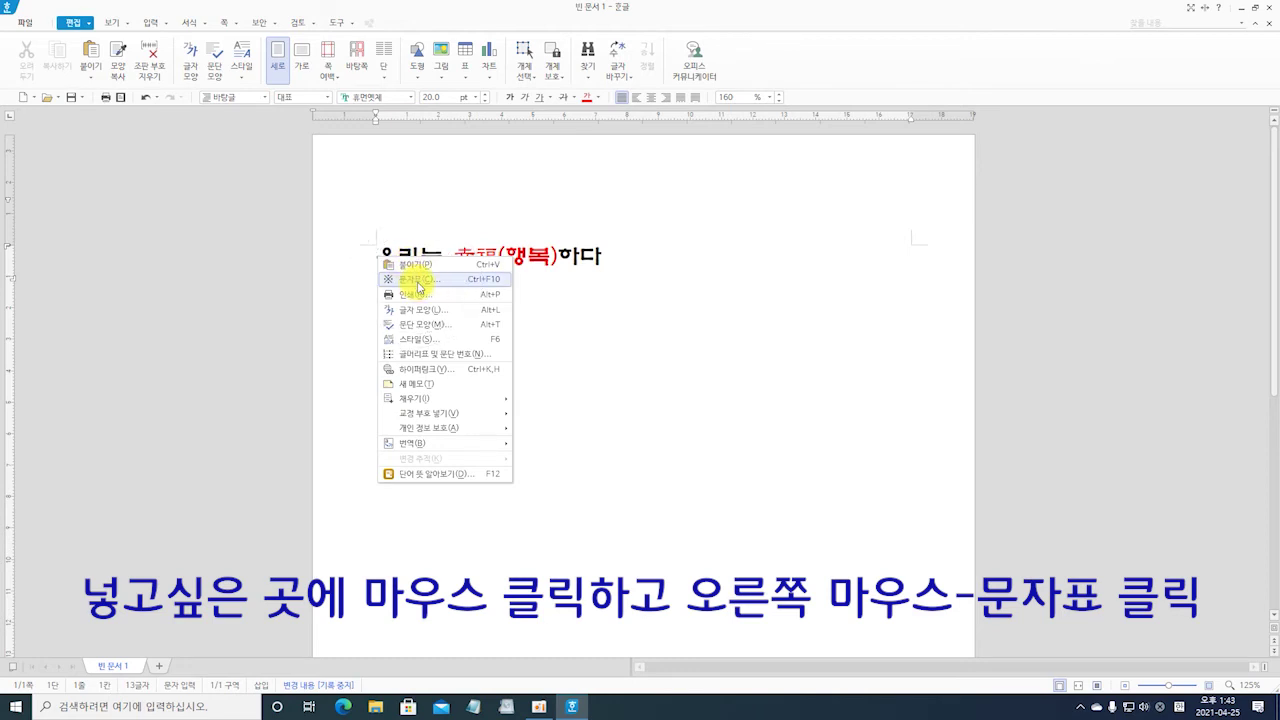
{"action": "left_click", "coordinate": [418, 283]}
{"action": "left_click_drag", "start_coordinate": [616, 155], "coordinate": [822, 166]}
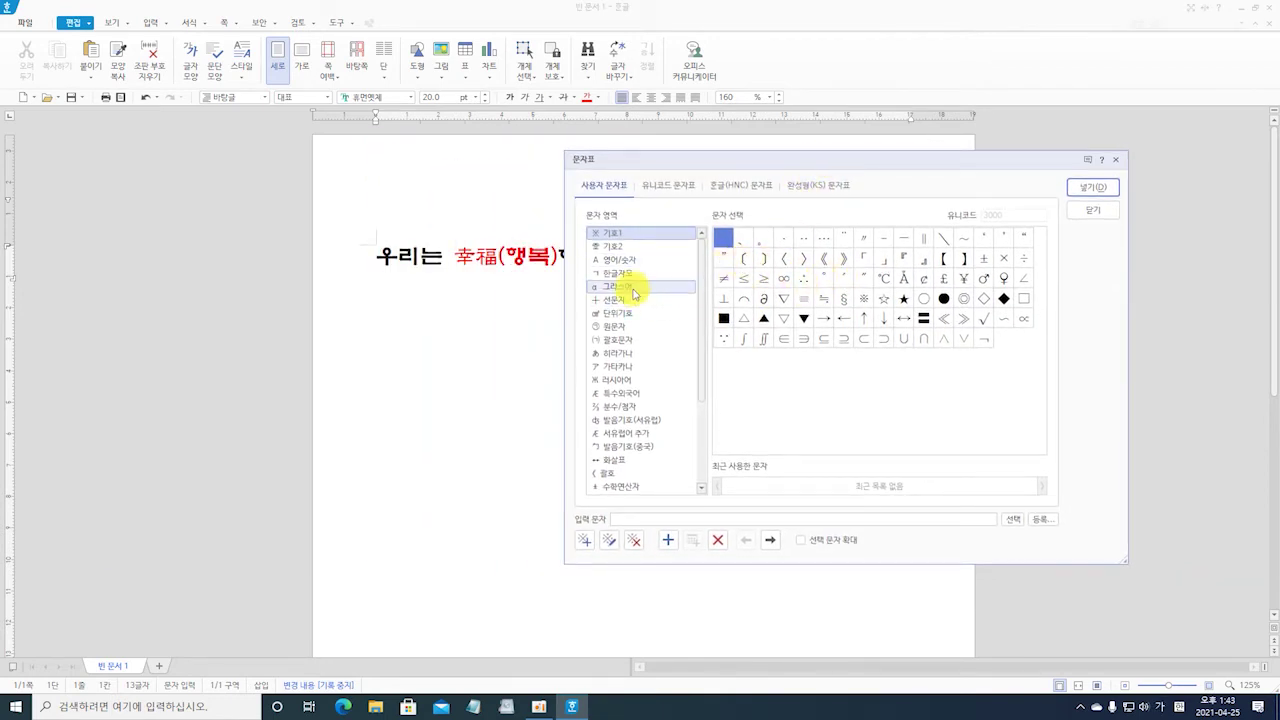
{"action": "left_click", "coordinate": [610, 246]}
{"action": "left_click", "coordinate": [611, 259]}
{"action": "left_click", "coordinate": [614, 272]}
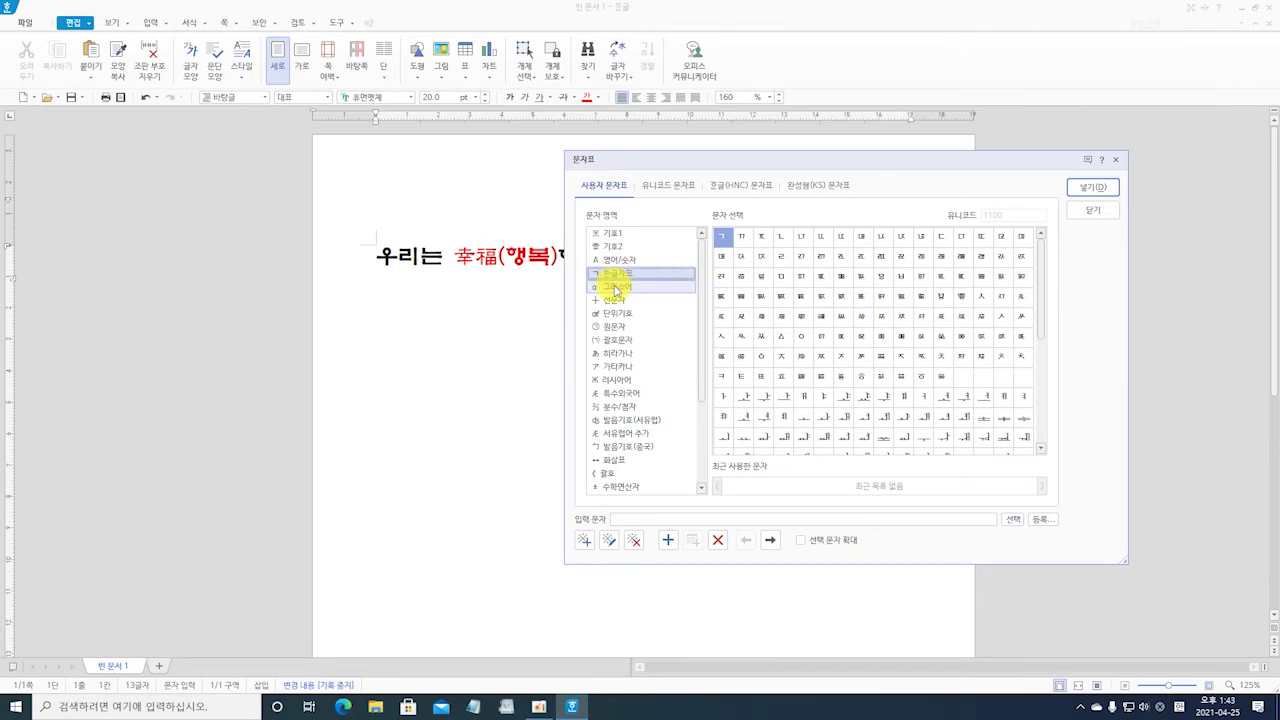
{"action": "left_click", "coordinate": [612, 286]}
{"action": "left_click", "coordinate": [612, 299]}
{"action": "left_click", "coordinate": [614, 234]}
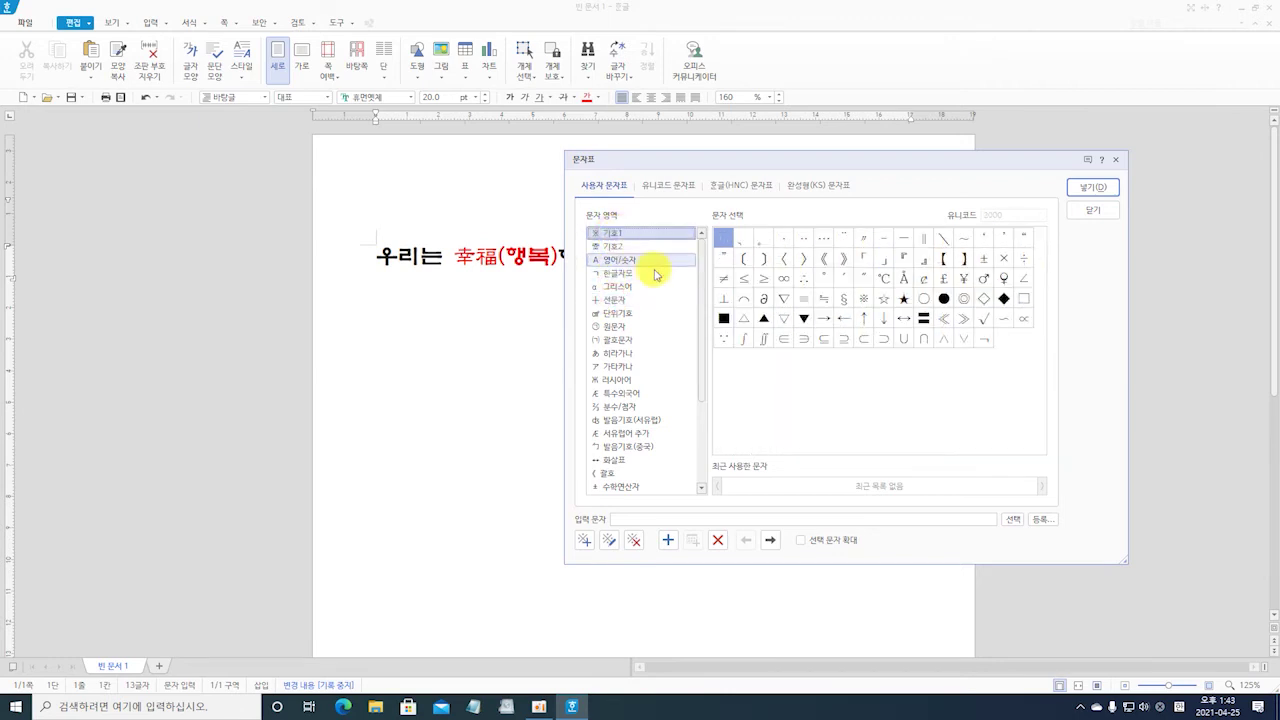
{"action": "left_click", "coordinate": [903, 300]}
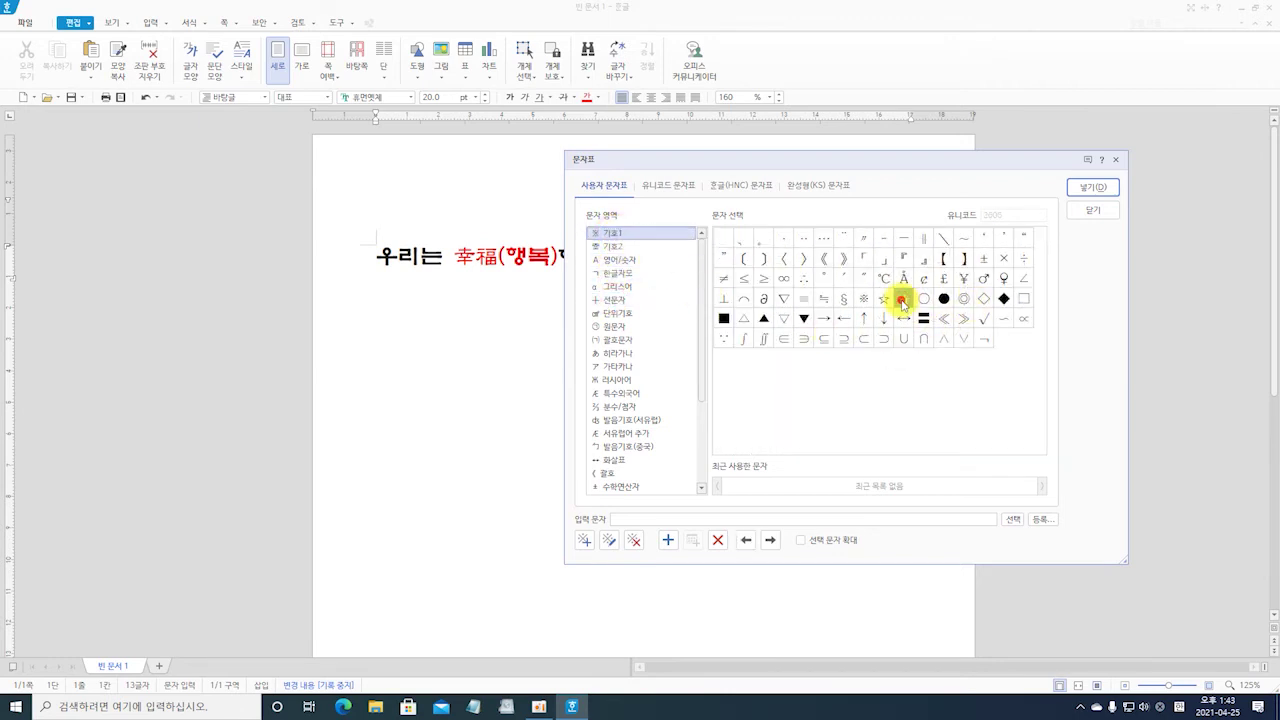
{"action": "left_click", "coordinate": [1080, 192]}
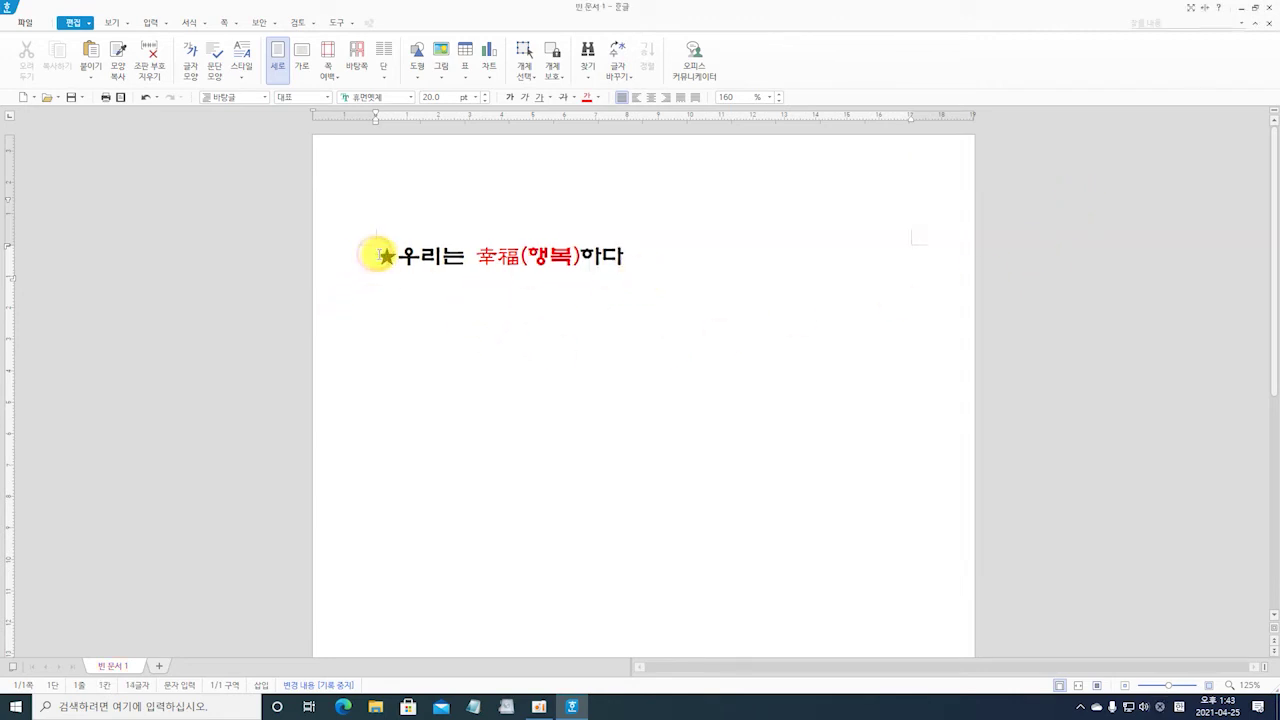
Colour only the ★ at the start of the sentence blue.
{"action": "left_click_drag", "start_coordinate": [373, 255], "coordinate": [391, 248]}
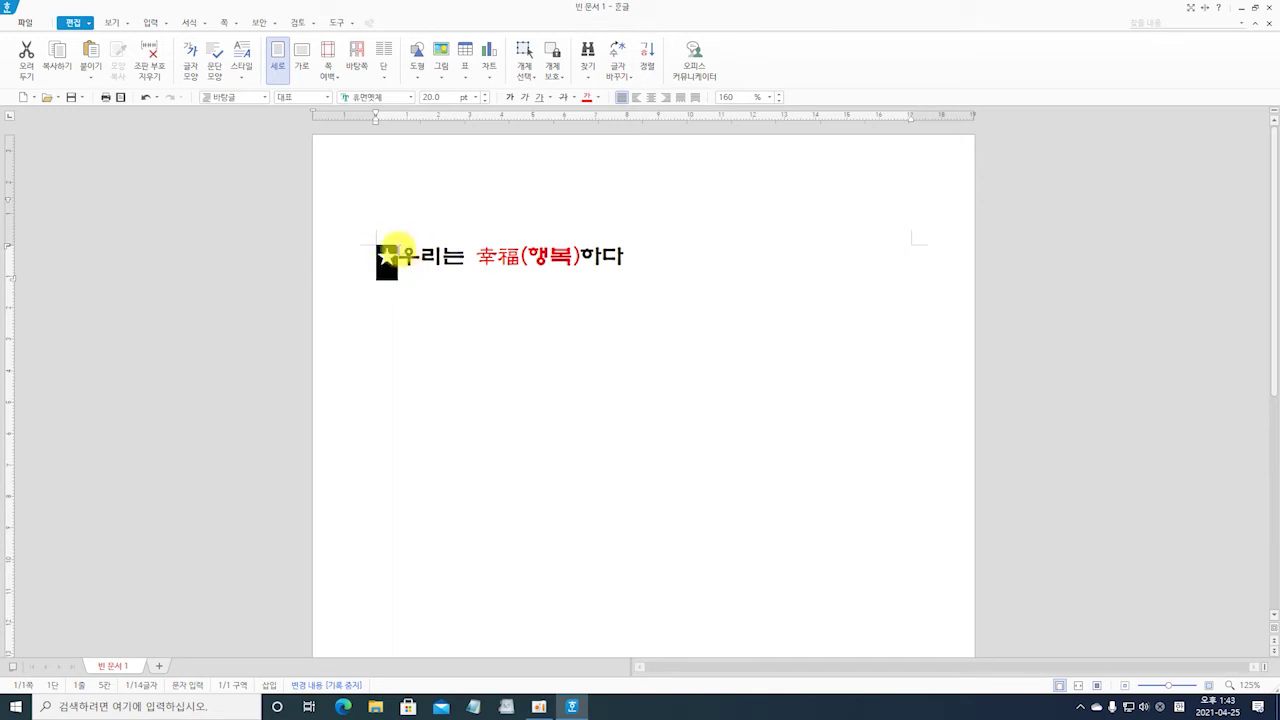
{"action": "left_click", "coordinate": [597, 97]}
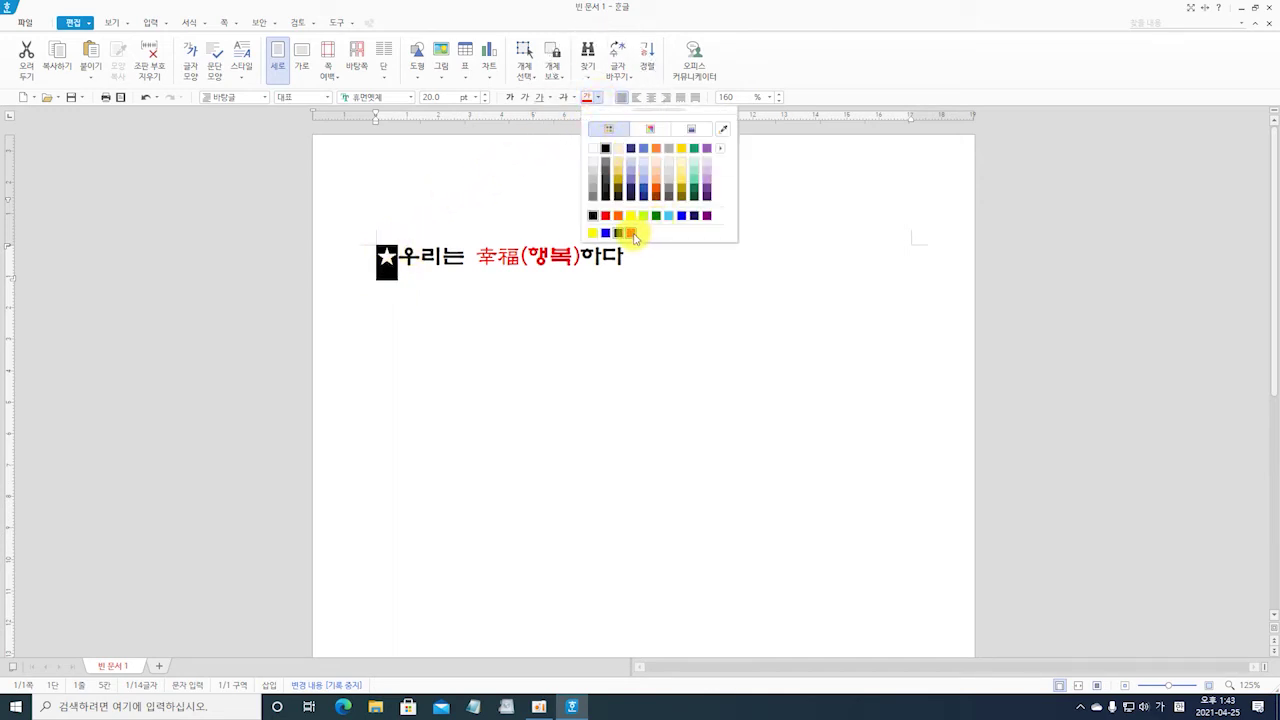
{"action": "left_click", "coordinate": [632, 234]}
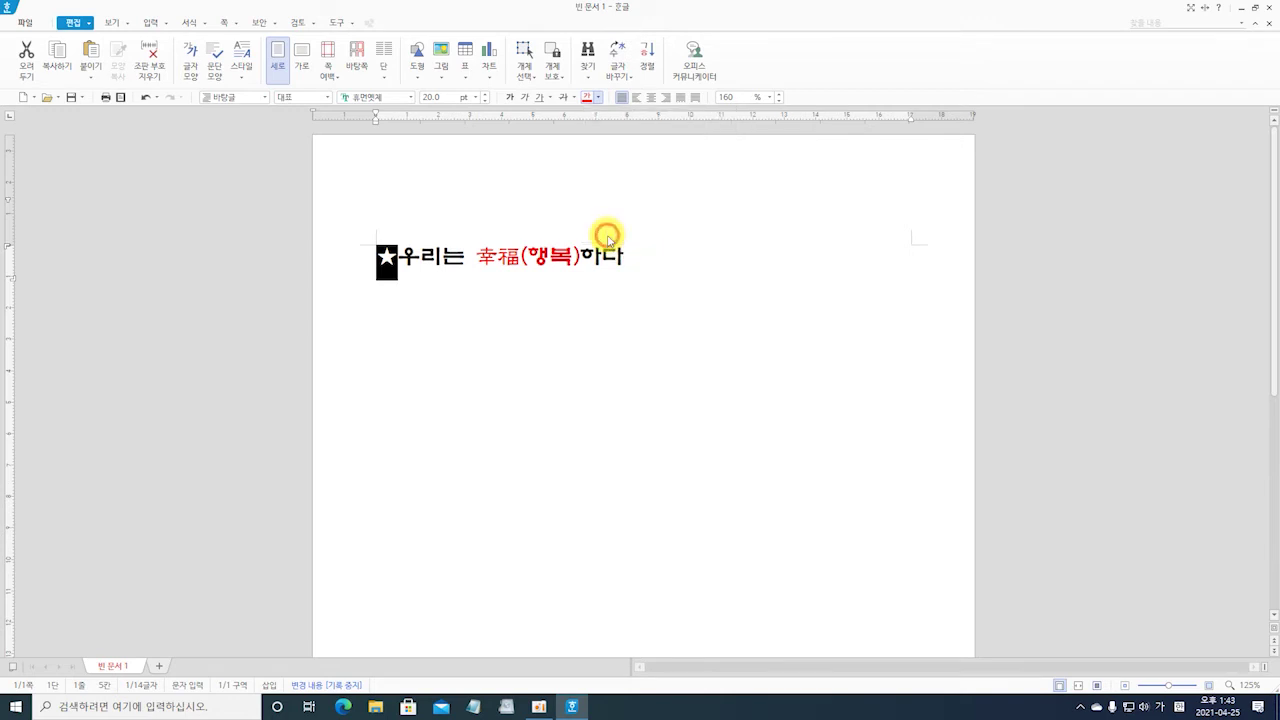
{"action": "left_click", "coordinate": [678, 270]}
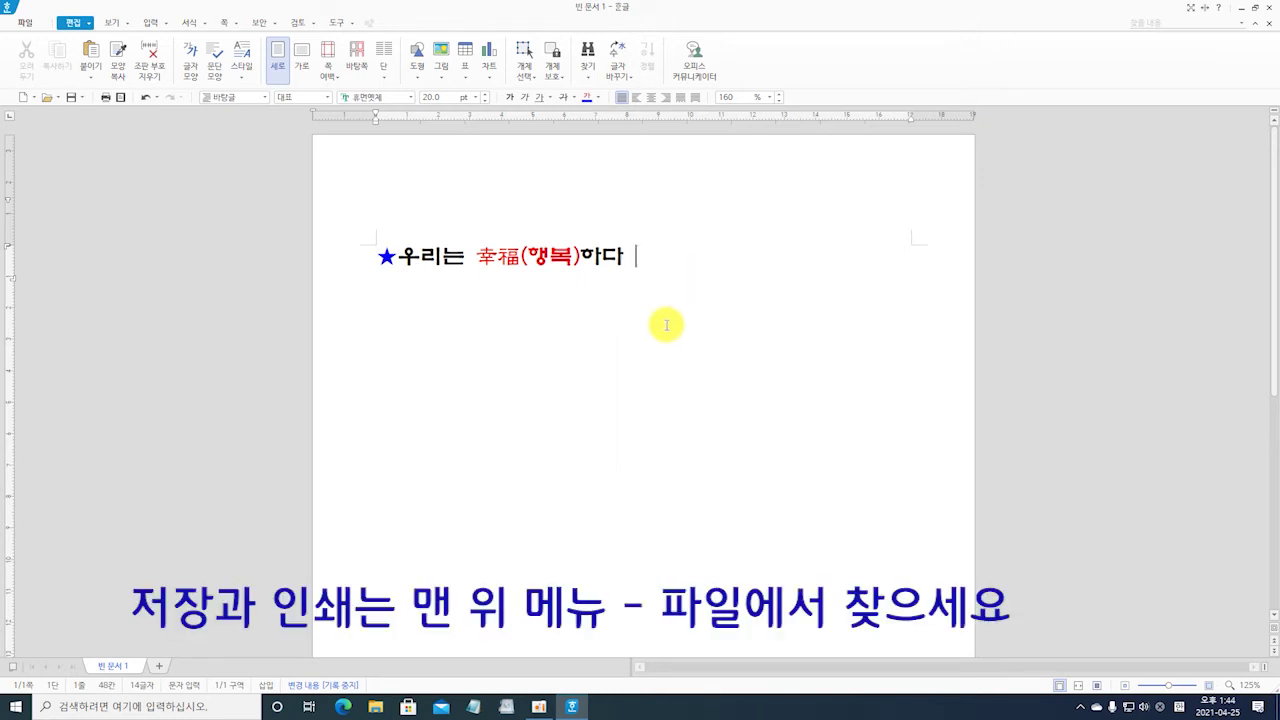
Review the document's print settings, choose 현재 쪽 as the print range and close them without printing.
{"action": "left_click", "coordinate": [25, 23]}
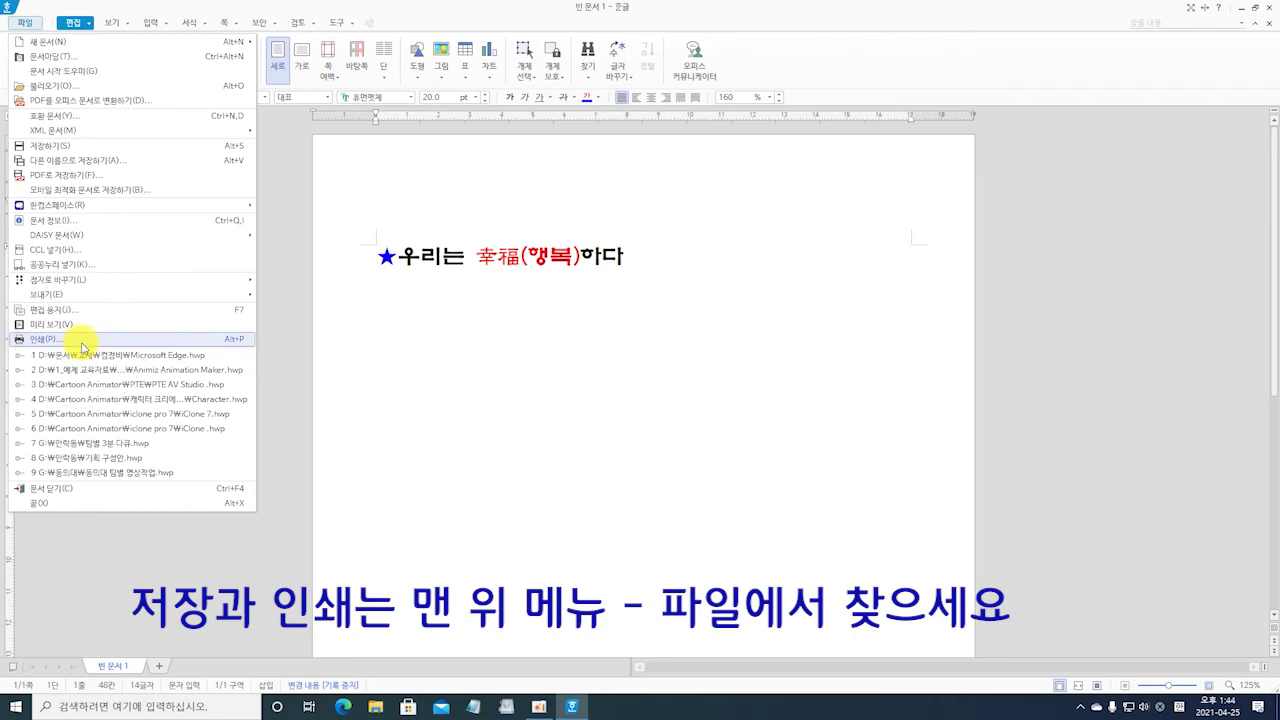
{"action": "left_click", "coordinate": [83, 347]}
{"action": "left_click", "coordinate": [85, 340]}
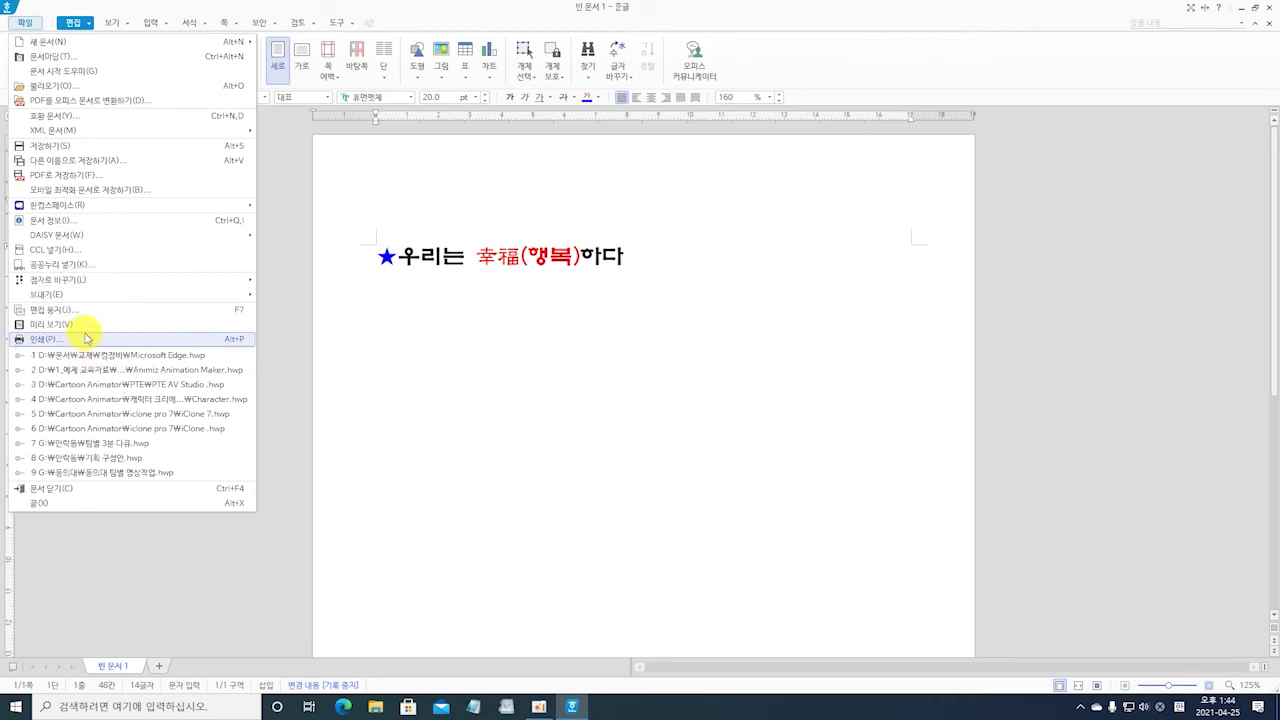
{"action": "left_click", "coordinate": [88, 340]}
{"action": "left_click", "coordinate": [88, 340]}
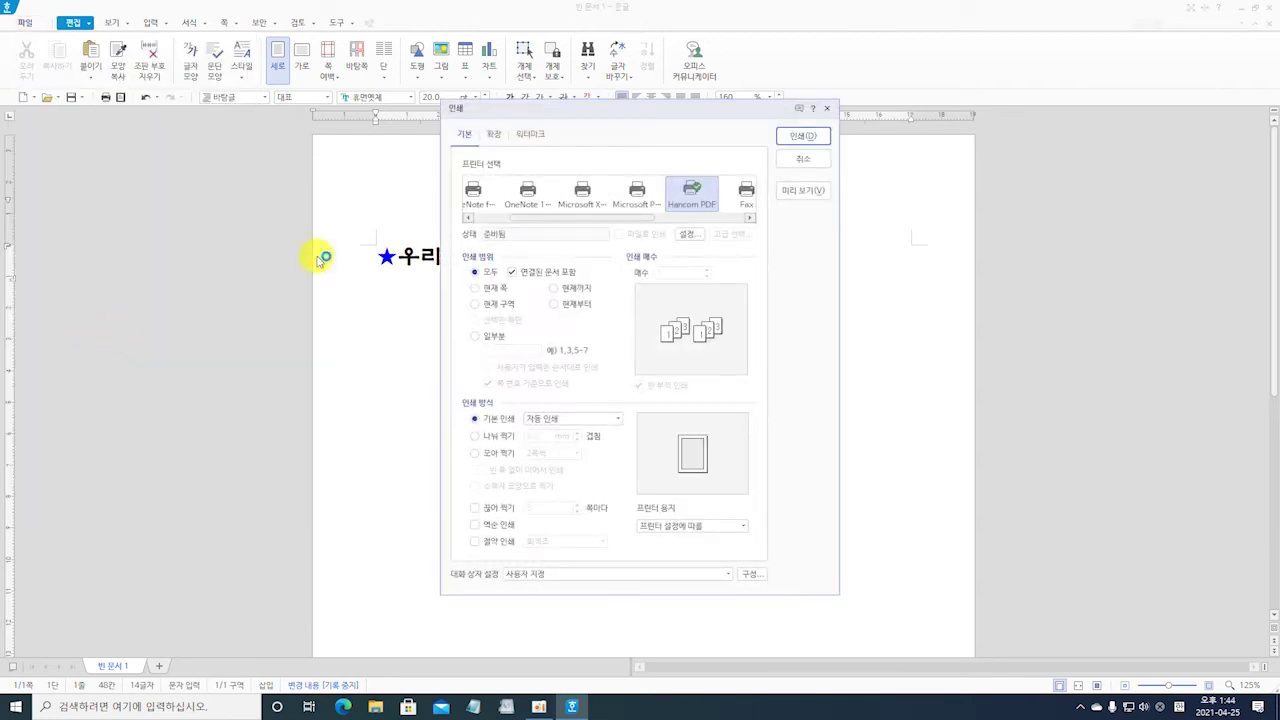
{"action": "left_click_drag", "start_coordinate": [589, 110], "coordinate": [691, 130]}
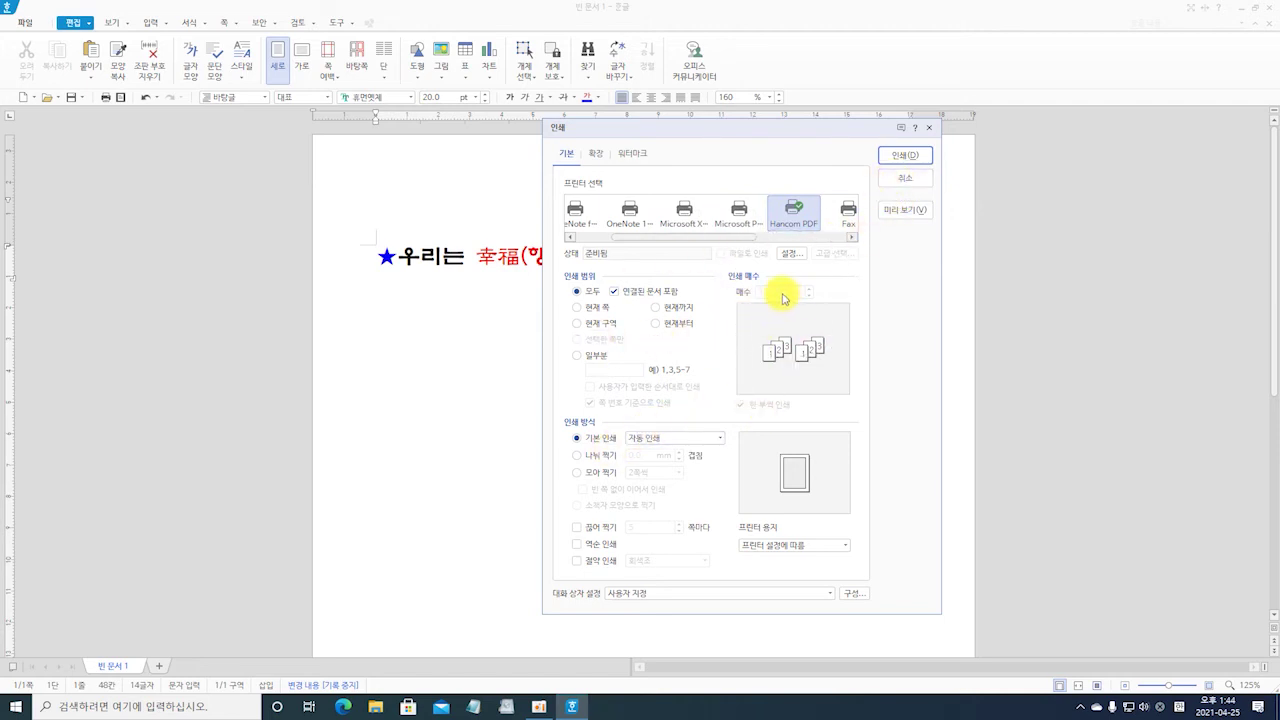
{"action": "left_click", "coordinate": [595, 308]}
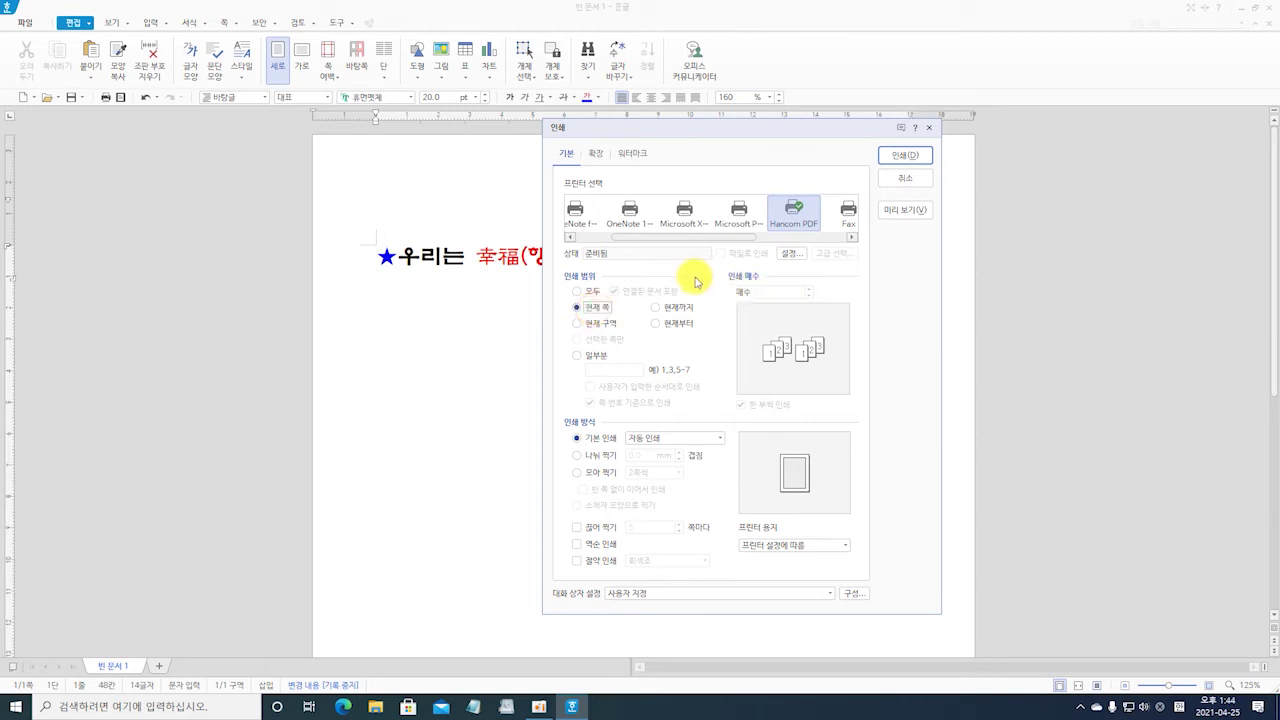
{"action": "left_click", "coordinate": [930, 128]}
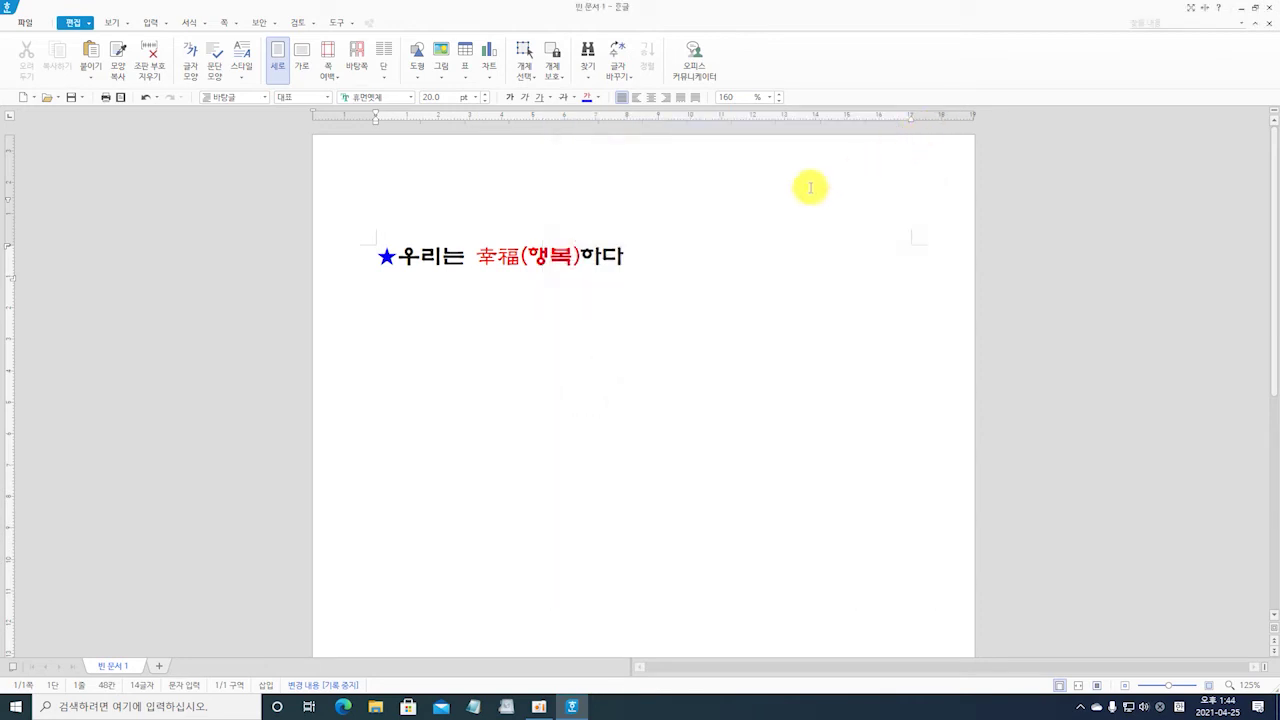
Save the document as ★우리는 幸福.hwp in the 음악 folder, in the 한글 문서 (*.hwp) format.
{"action": "left_click", "coordinate": [24, 24]}
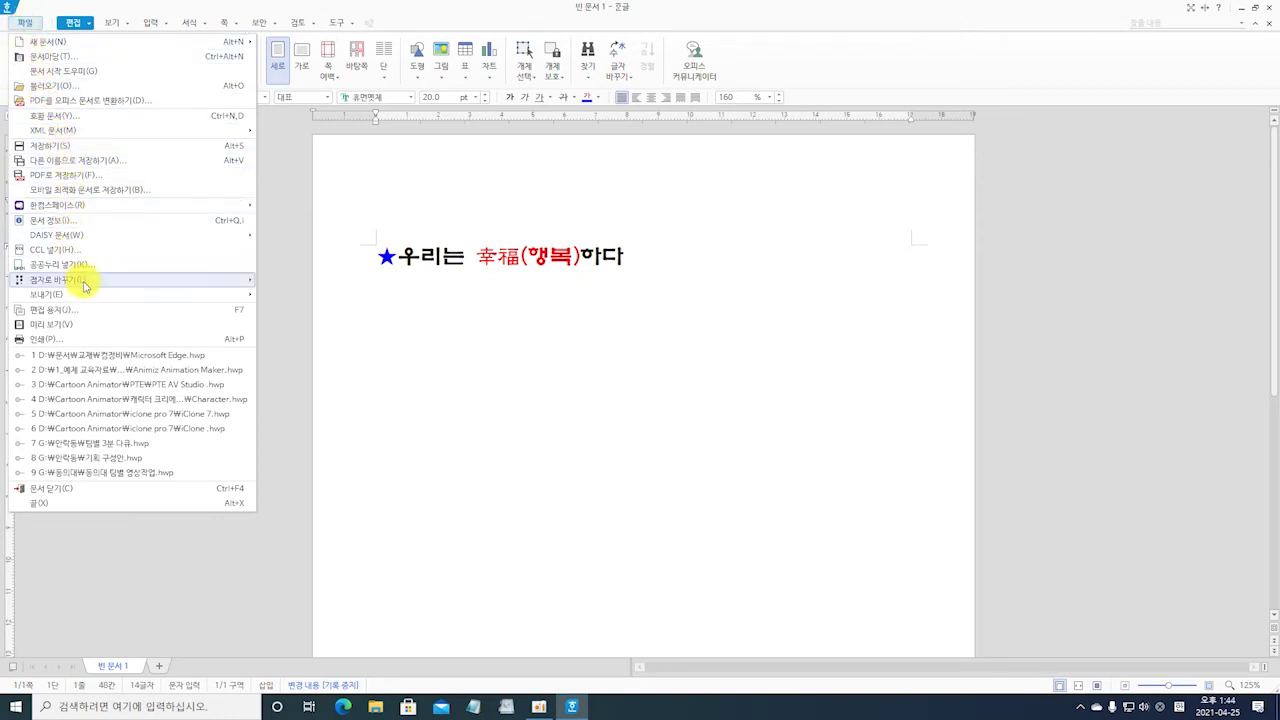
{"action": "left_click", "coordinate": [78, 163]}
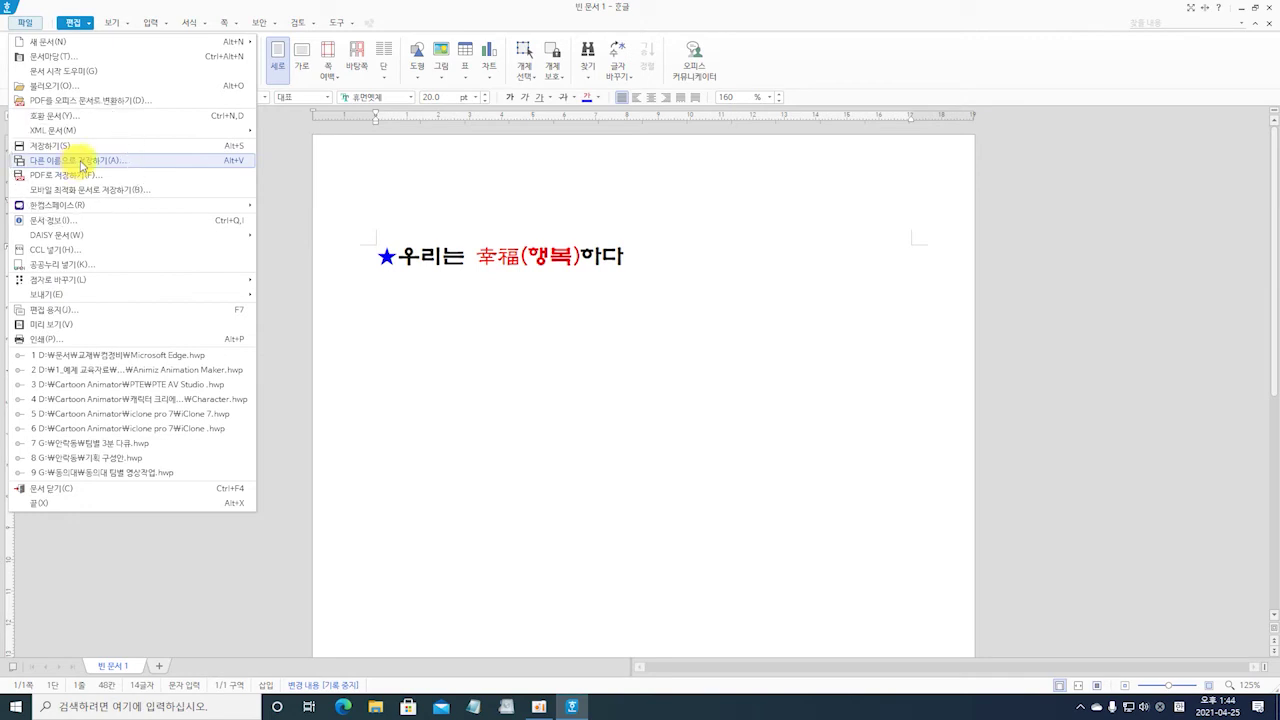
{"action": "left_click", "coordinate": [80, 163]}
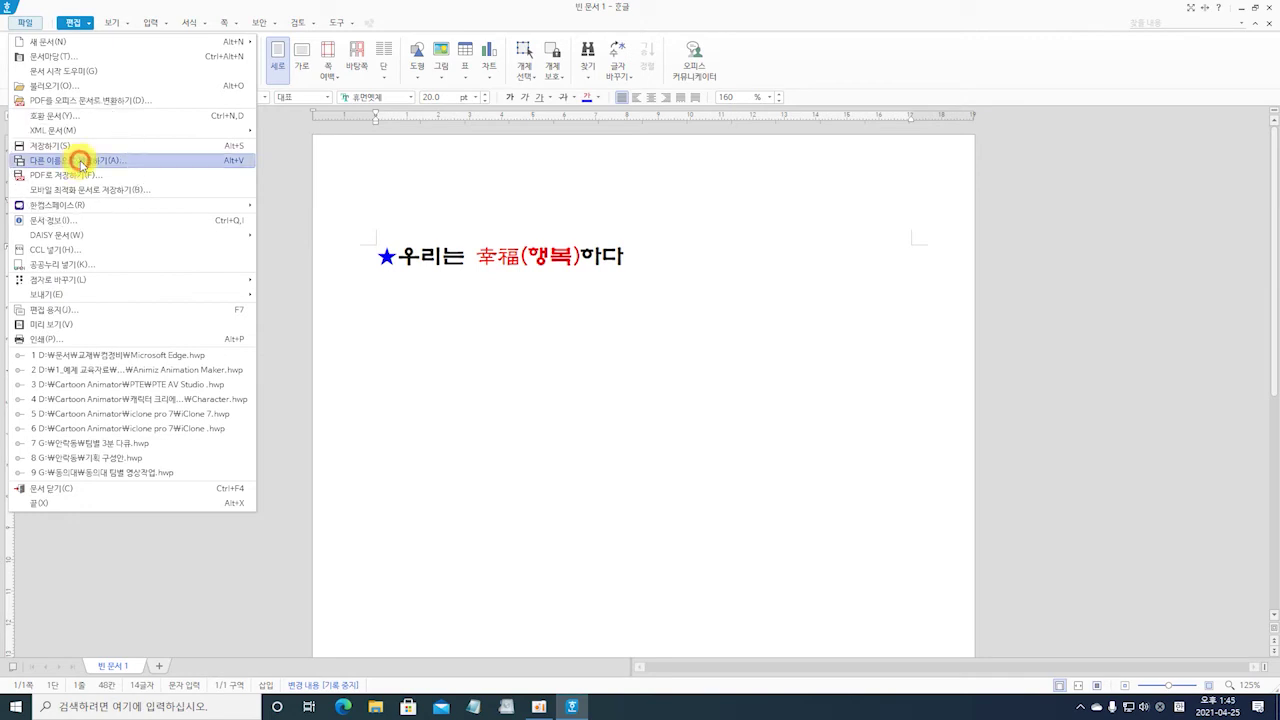
{"action": "left_click_drag", "start_coordinate": [366, 14], "coordinate": [548, 41]}
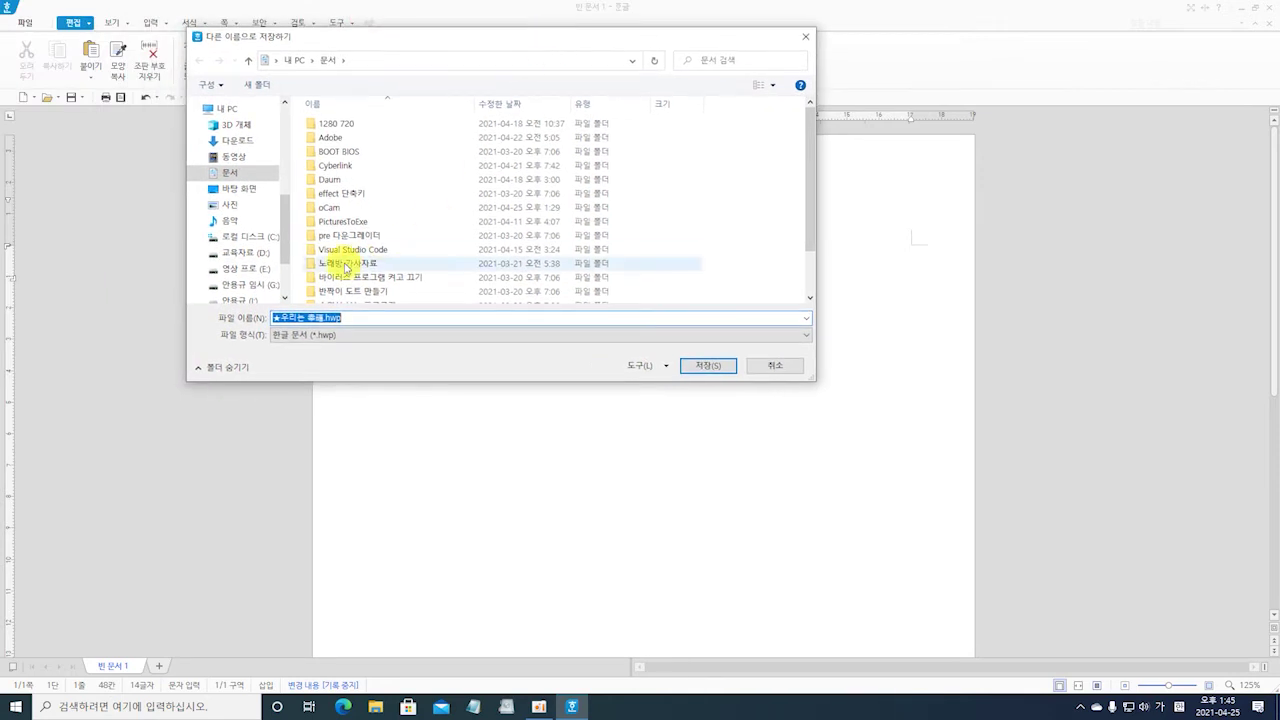
{"action": "left_click", "coordinate": [229, 220]}
{"action": "key", "text": "ctrl"}
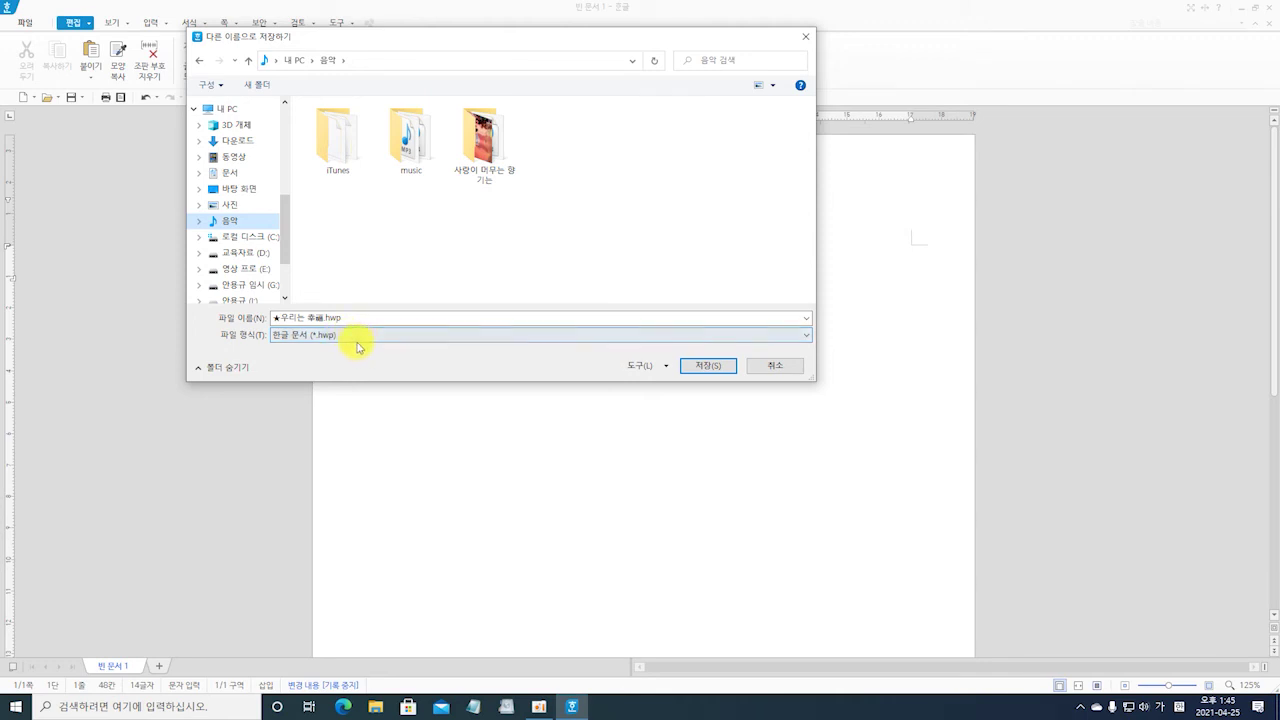
{"action": "left_click", "coordinate": [716, 368]}
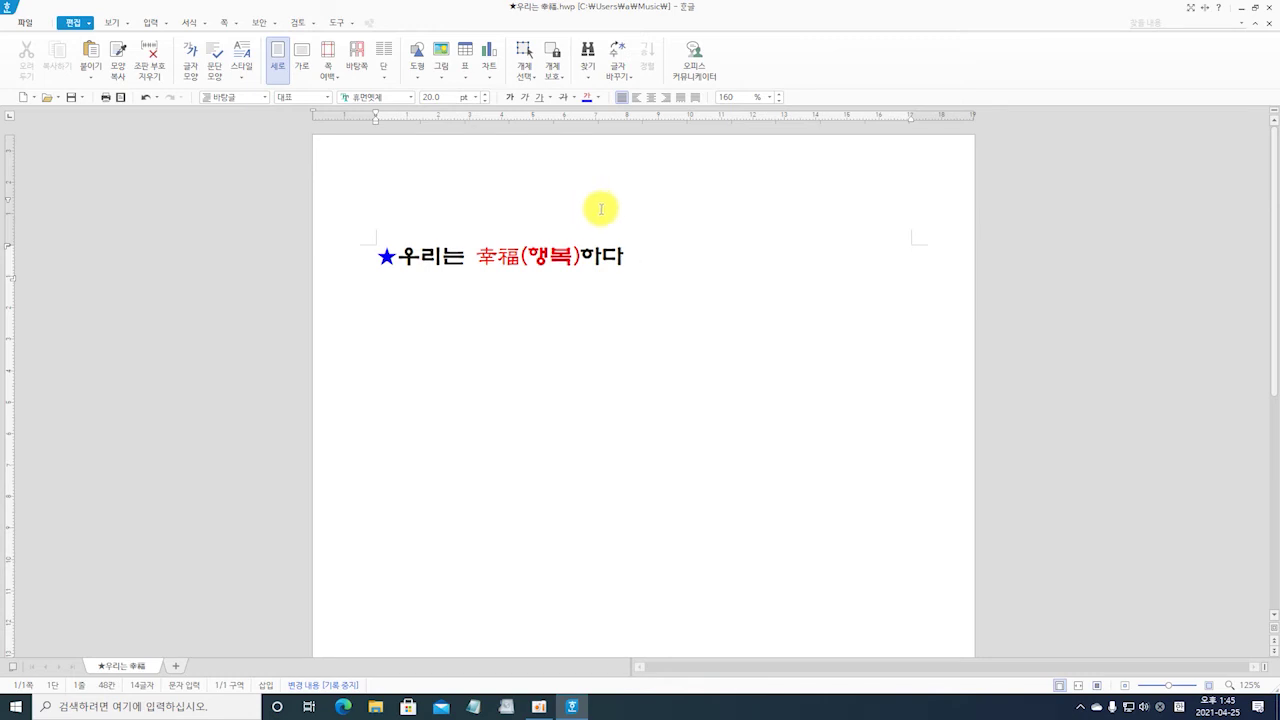
Start inserting a picture and browse to the 아이와 동물 folder inside 내 PC > 사진.
{"action": "left_click", "coordinate": [441, 60]}
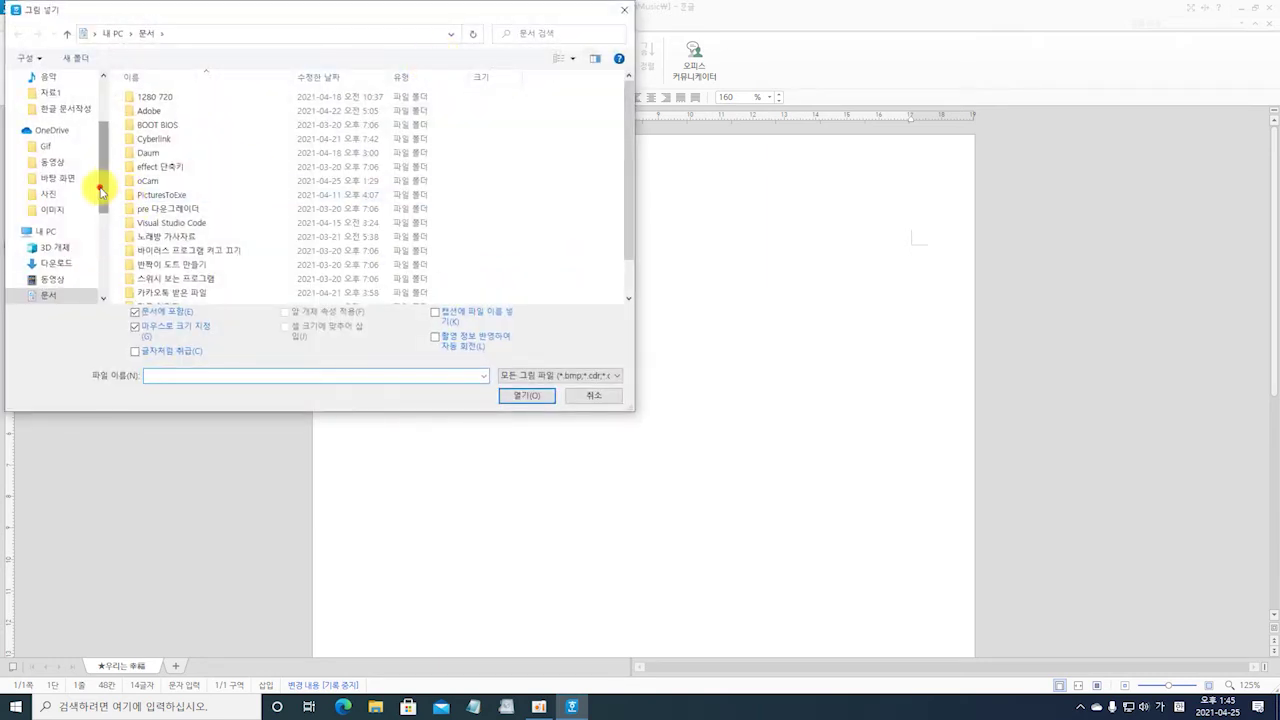
{"action": "left_click", "coordinate": [48, 194]}
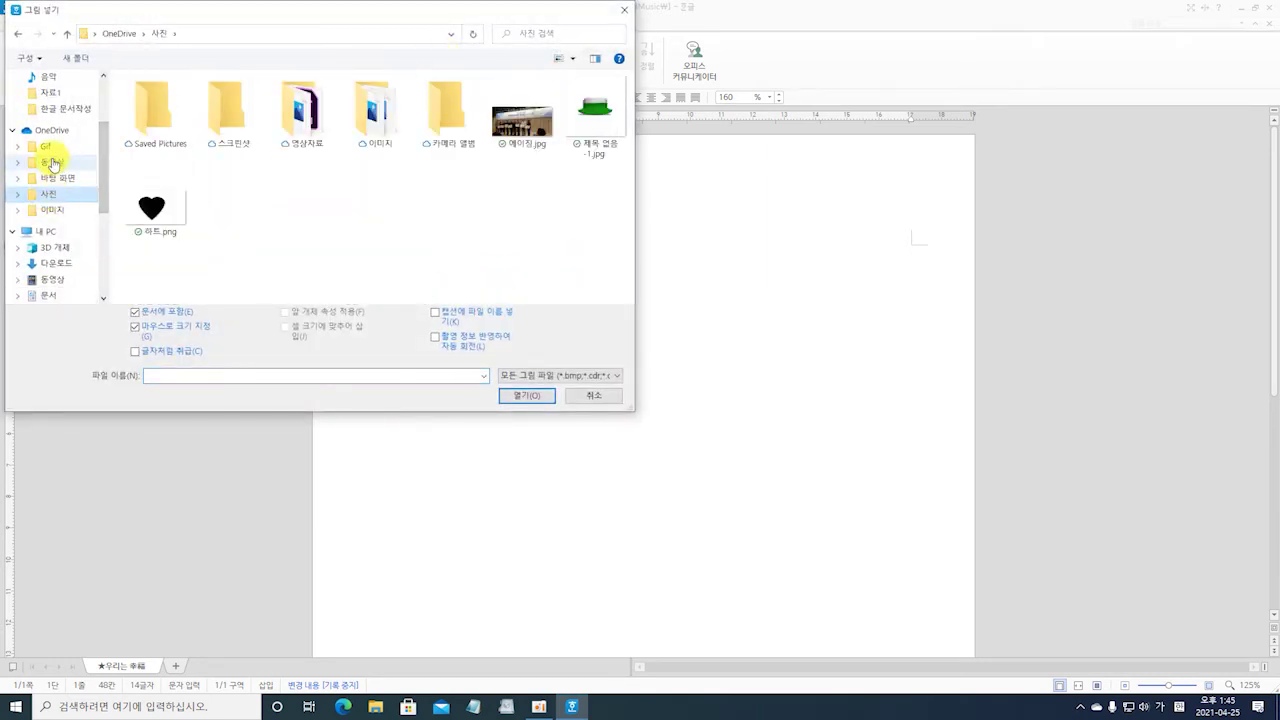
{"action": "scroll", "coordinate": [52, 280], "scroll_direction": "down", "scroll_amount": 2}
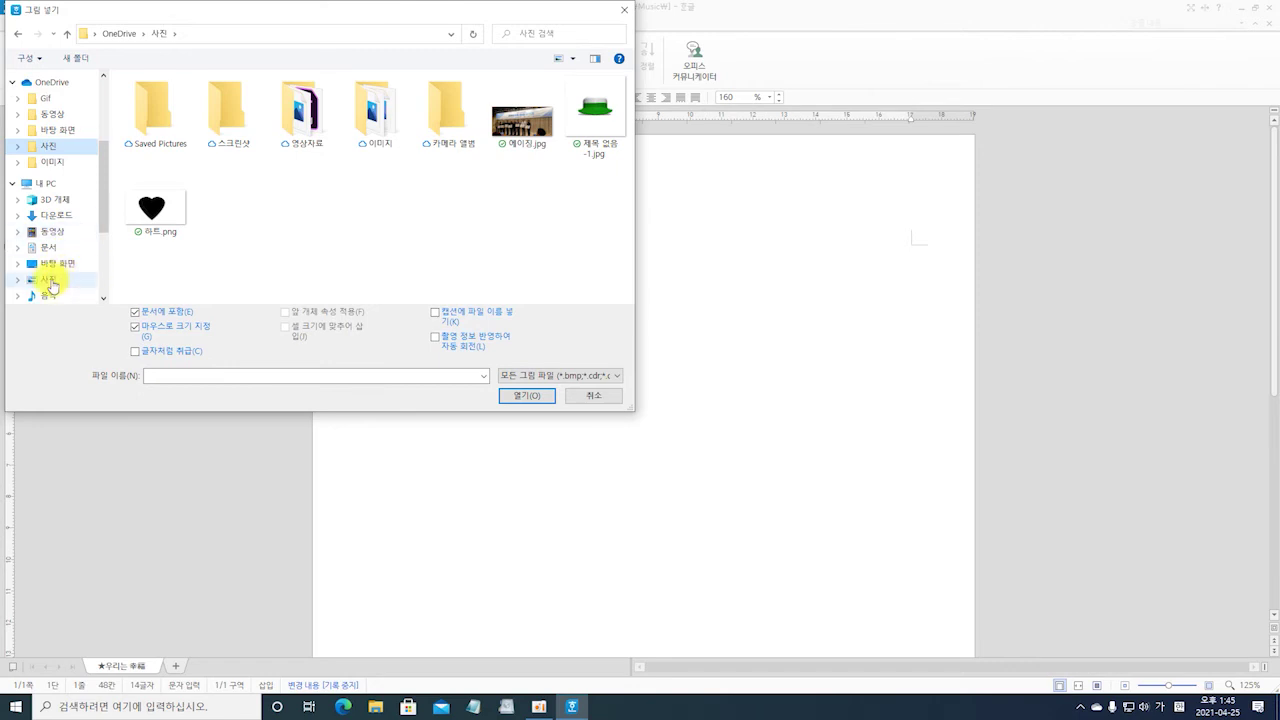
{"action": "left_click", "coordinate": [48, 280]}
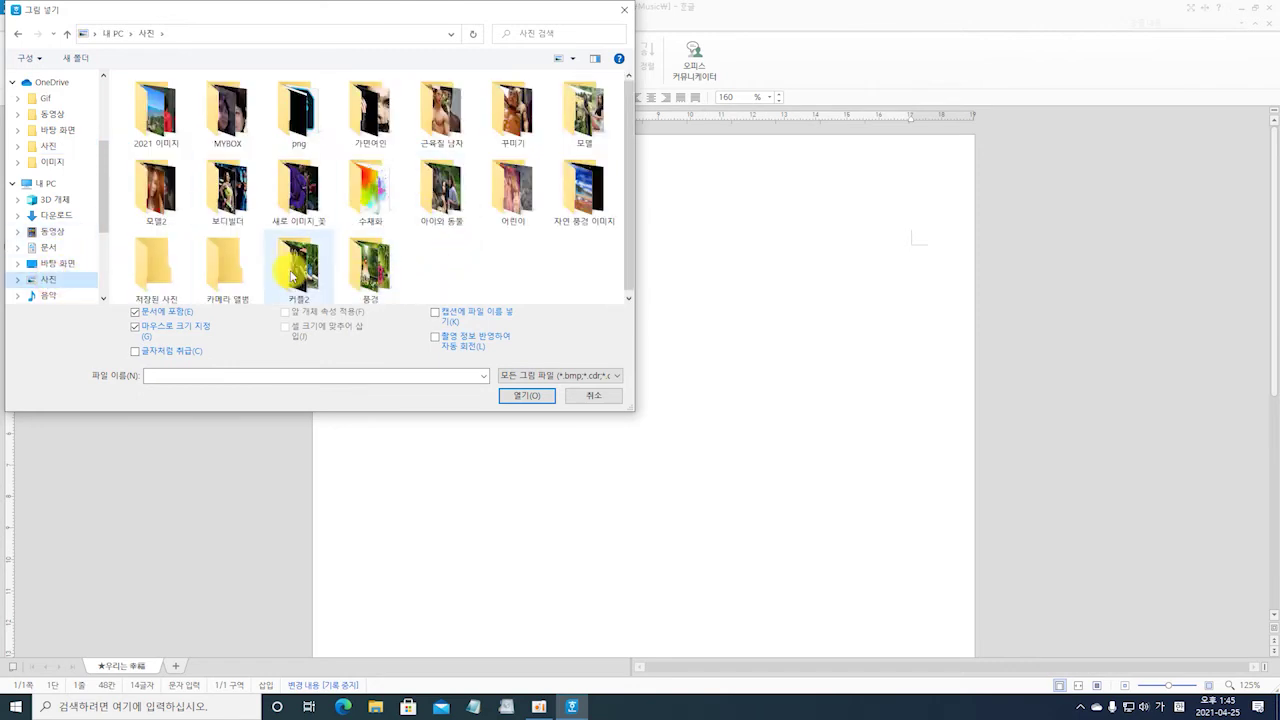
{"action": "left_click", "coordinate": [428, 185]}
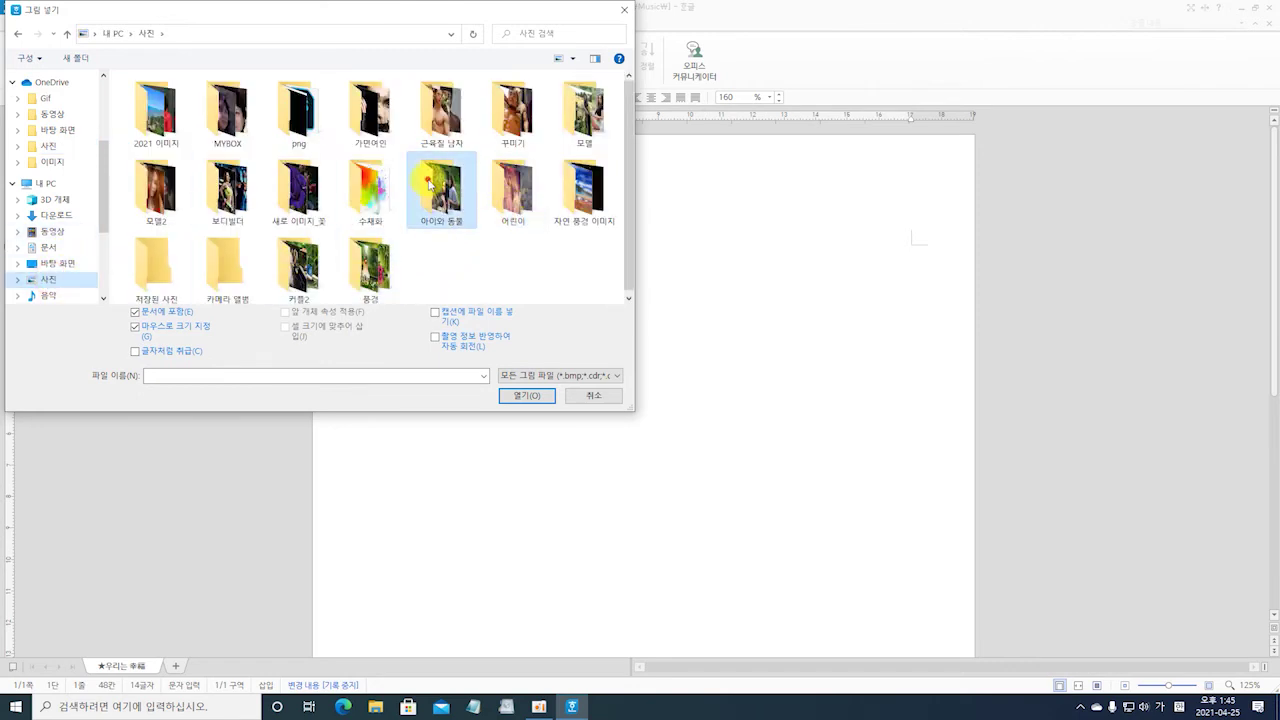
{"action": "double_click", "coordinate": [428, 185]}
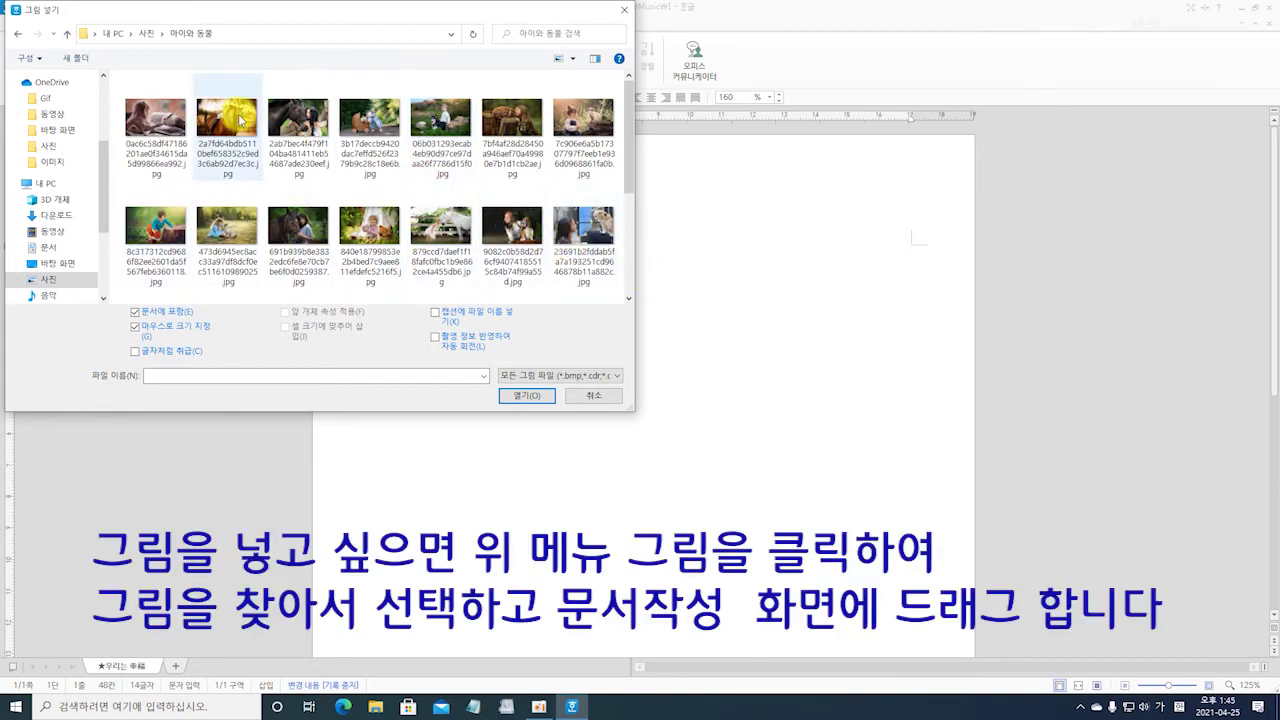
Insert the folder's first picture, a girl with a rabbit, below the sentence at about 8 cm wide, and deselect it.
{"action": "left_click", "coordinate": [168, 121]}
{"action": "left_click", "coordinate": [527, 395]}
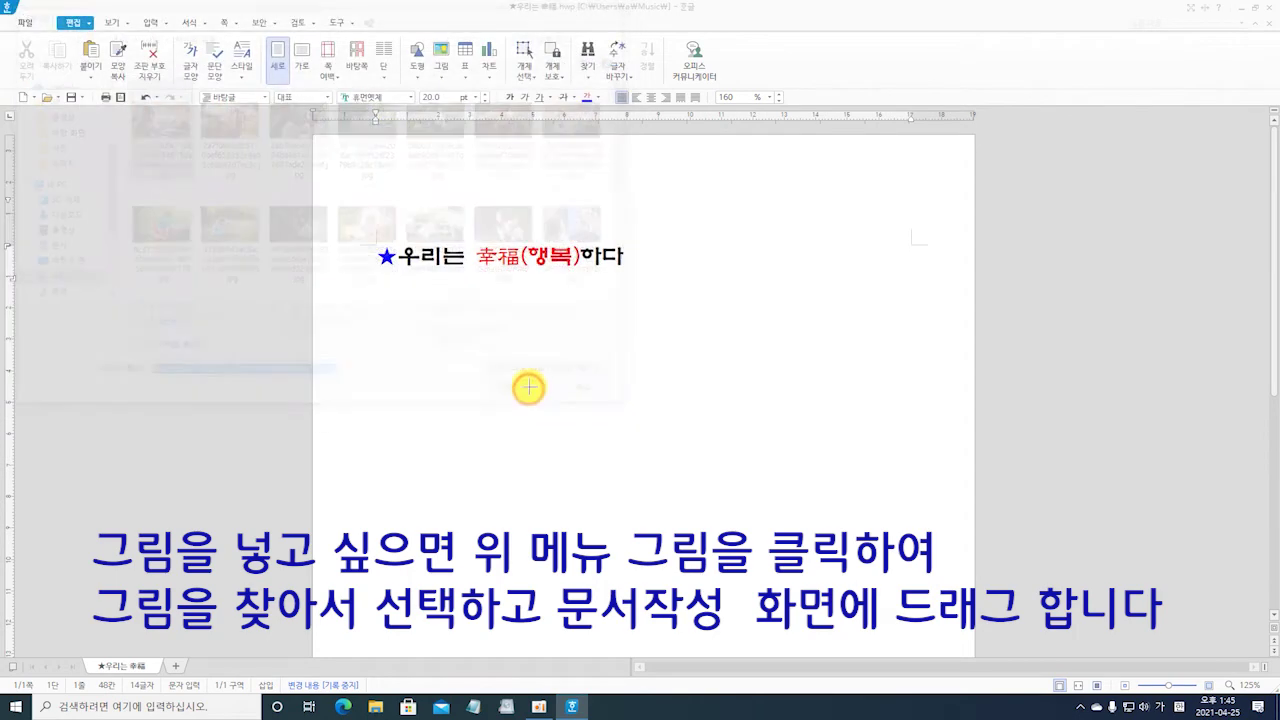
{"action": "left_click_drag", "start_coordinate": [401, 318], "coordinate": [663, 394]}
{"action": "left_click", "coordinate": [736, 400]}
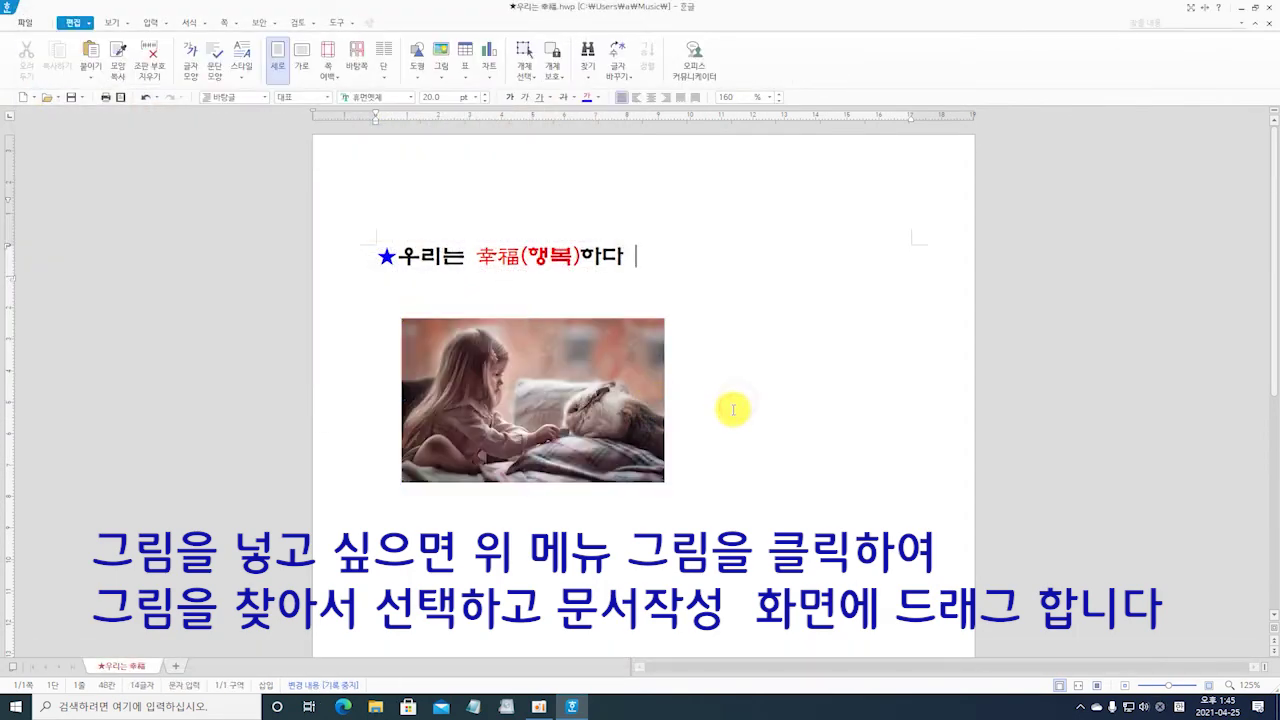
{"action": "left_click", "coordinate": [592, 428]}
{"action": "left_click", "coordinate": [766, 406]}
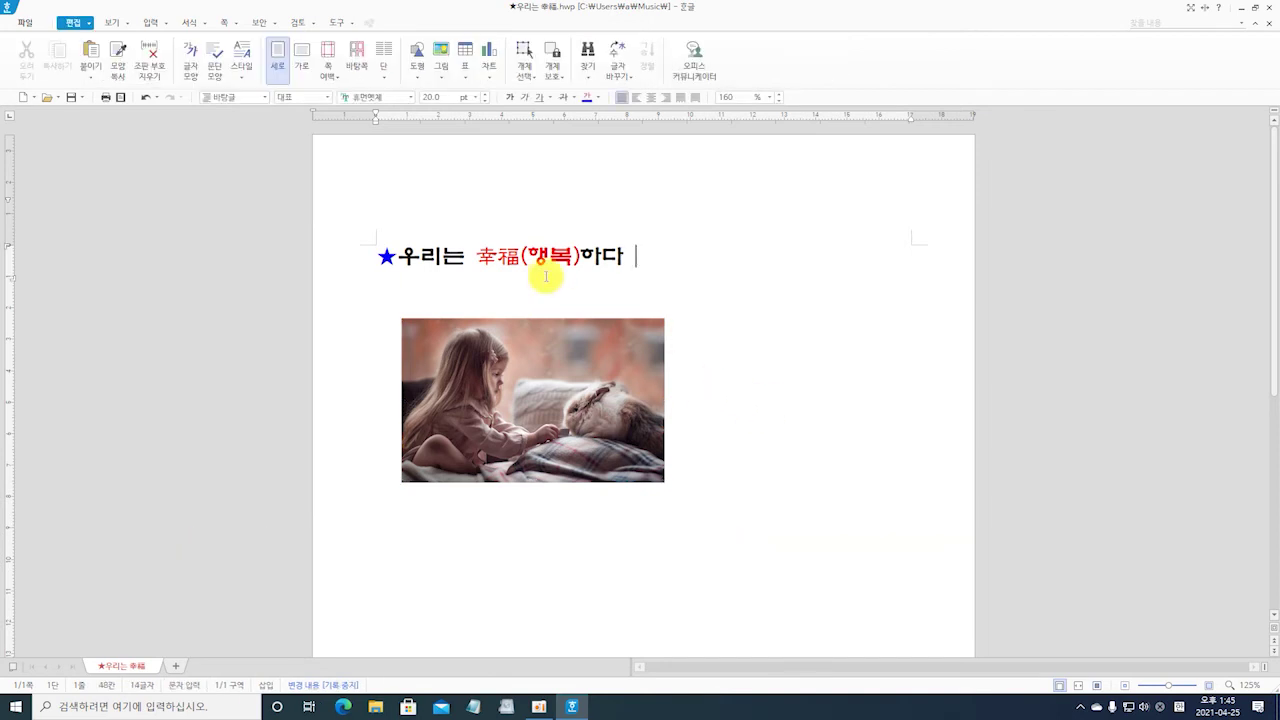
Save the document under another name over the existing ★우리는 幸福.hwp in the 음악 folder, accepting the replacement.
{"action": "left_click", "coordinate": [22, 20]}
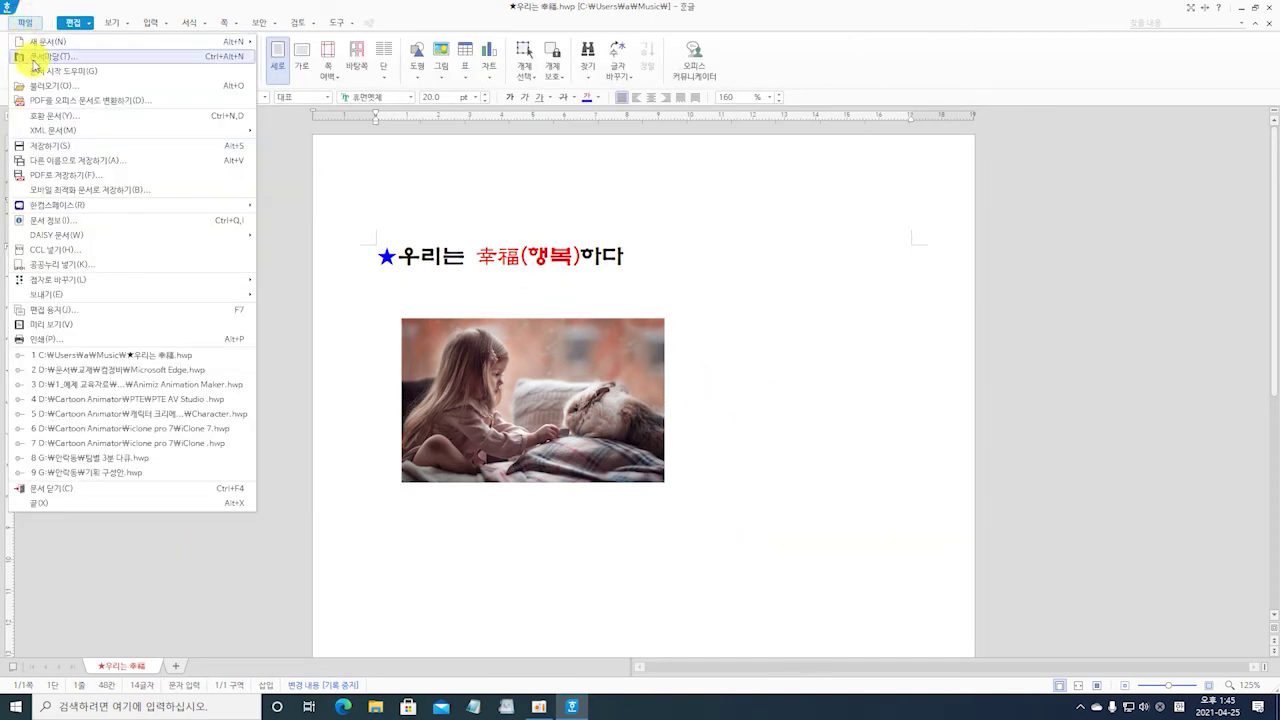
{"action": "left_click", "coordinate": [93, 161]}
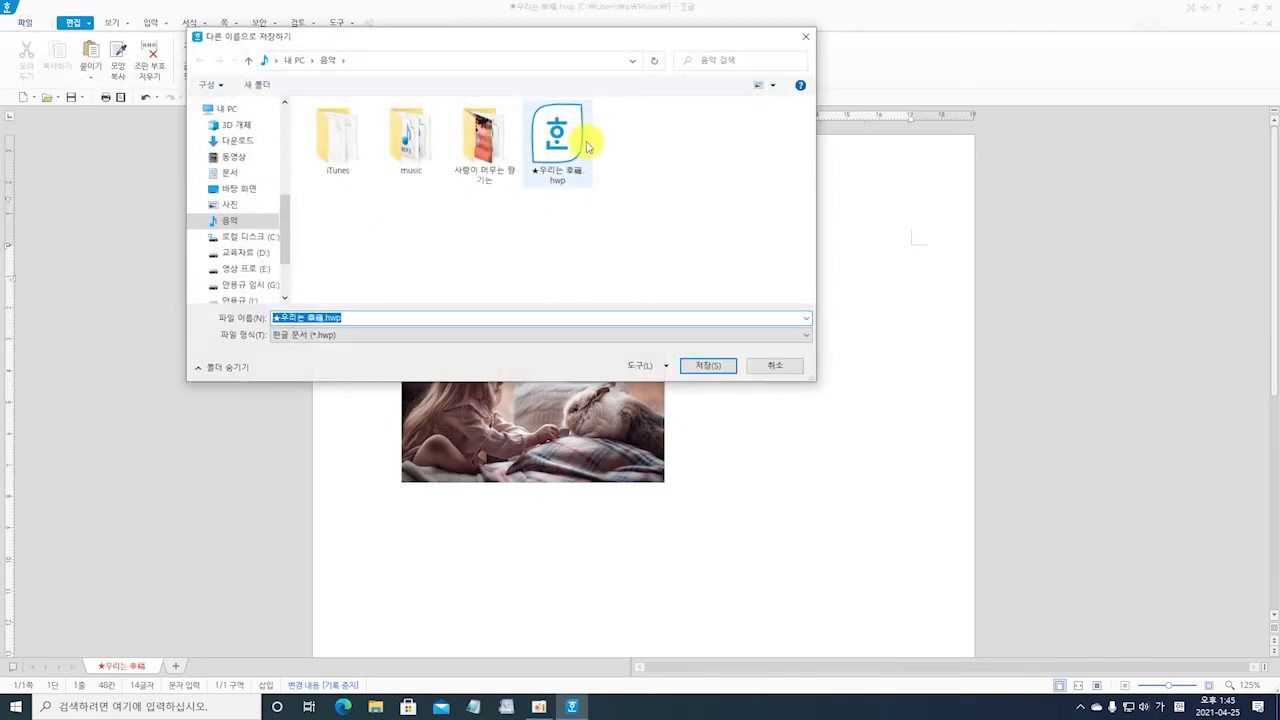
{"action": "left_click", "coordinate": [561, 145]}
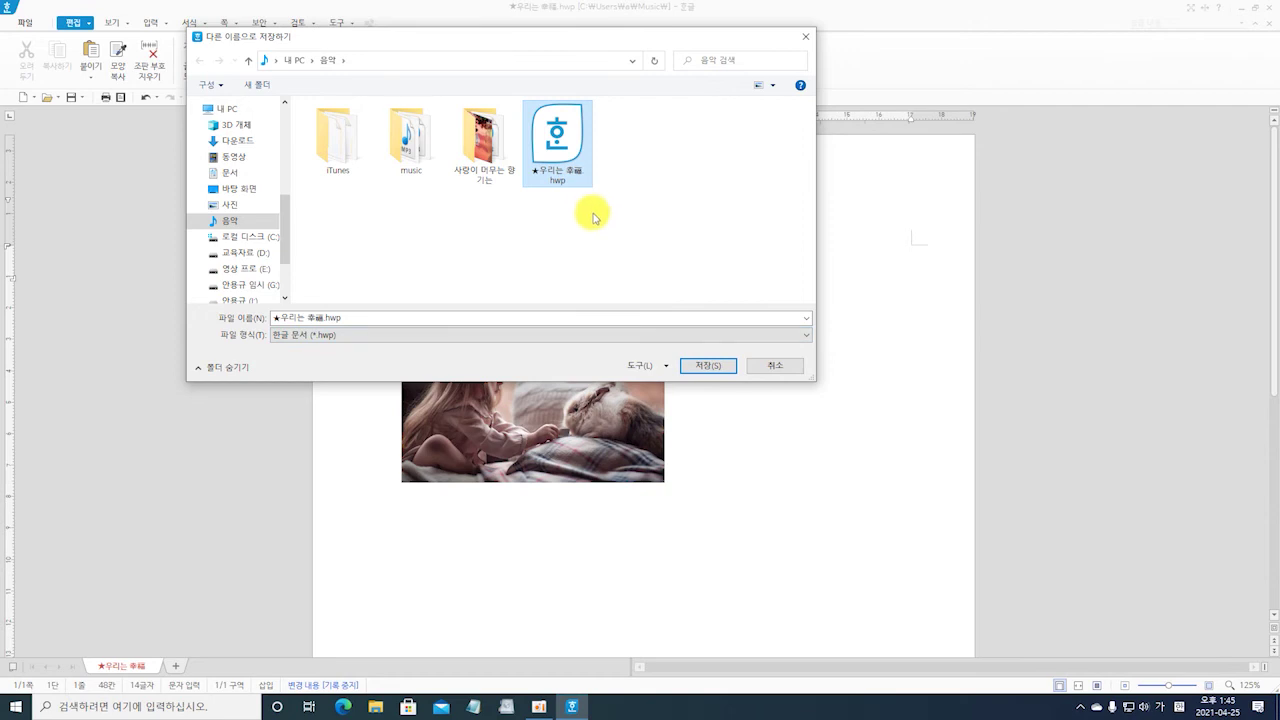
{"action": "left_click", "coordinate": [561, 190]}
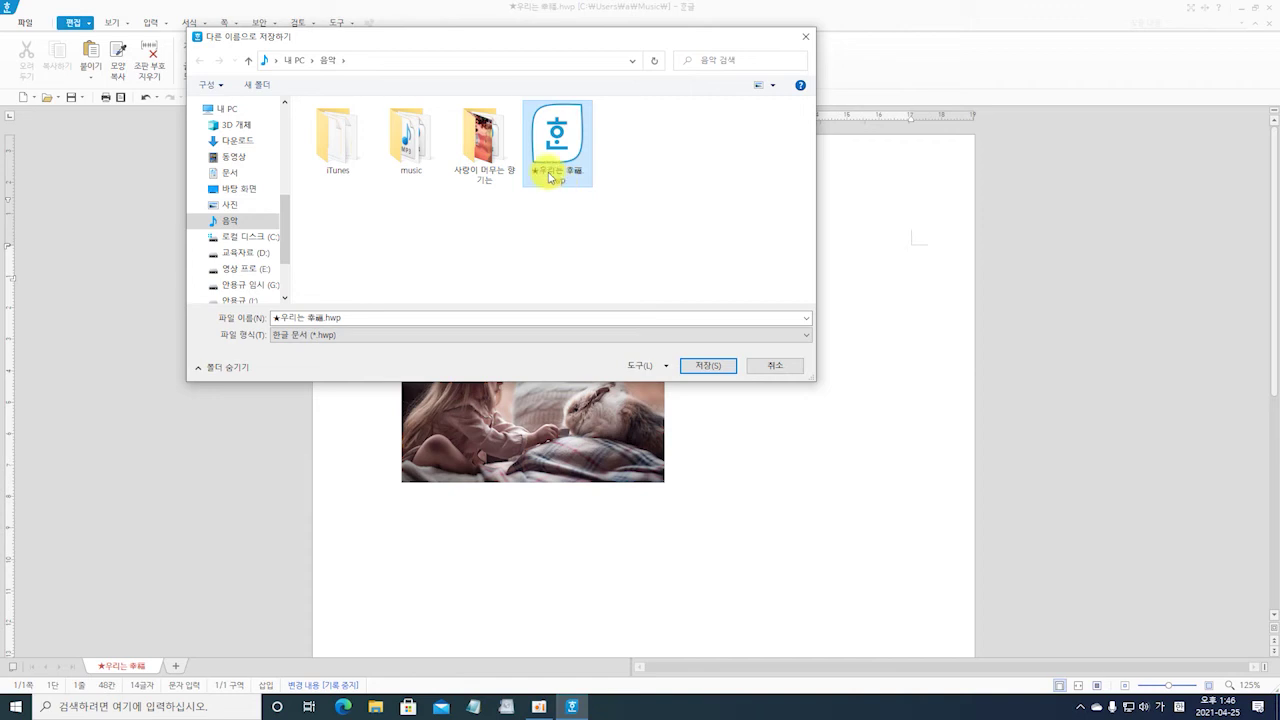
{"action": "left_click", "coordinate": [705, 370]}
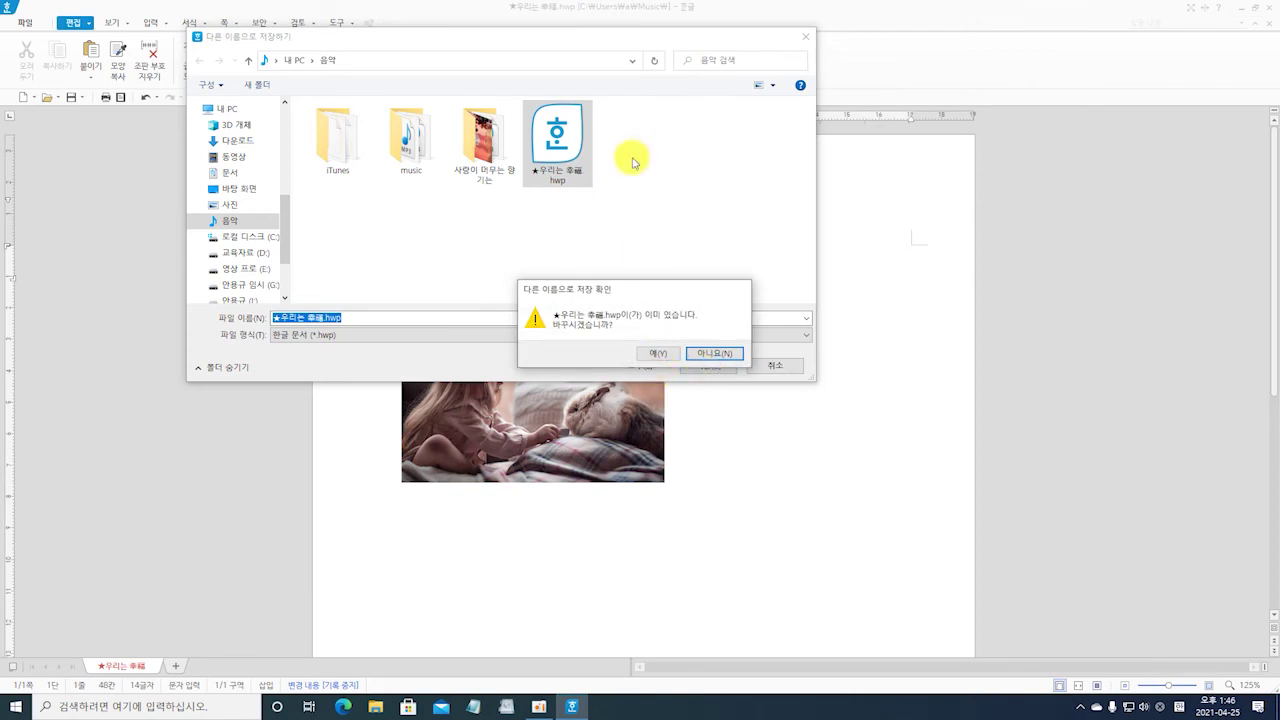
{"action": "left_click", "coordinate": [674, 354]}
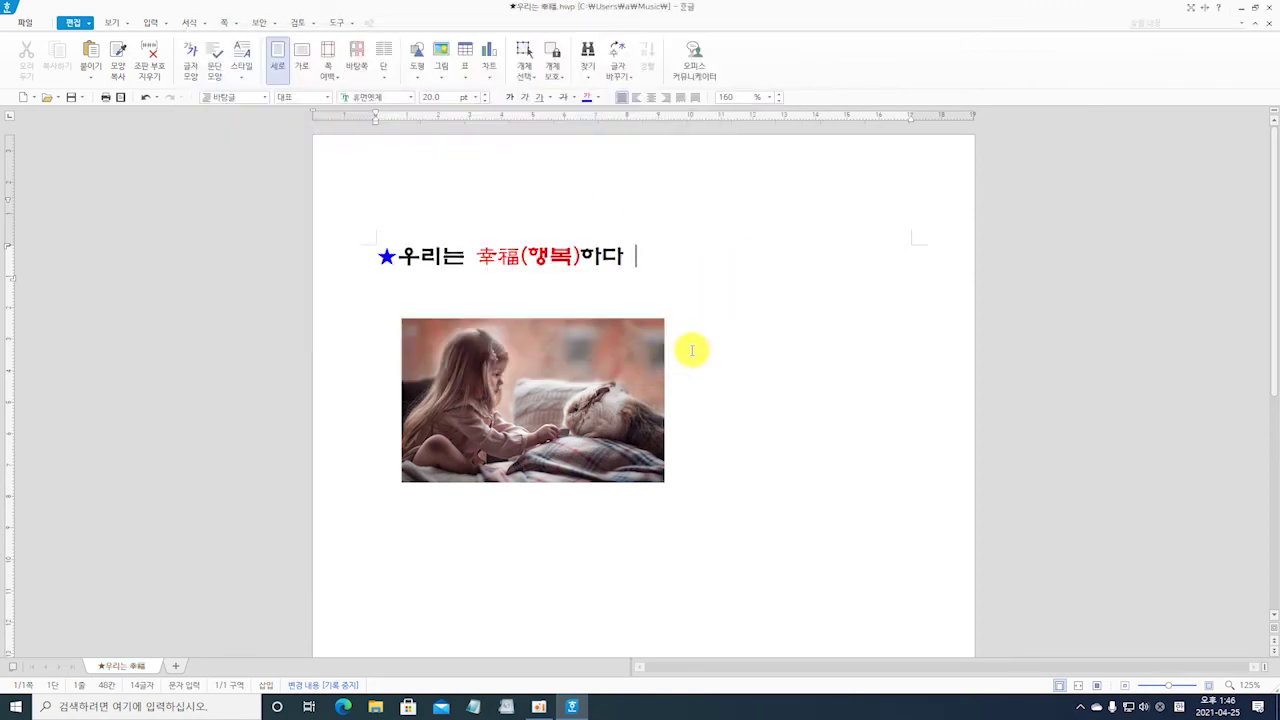
Save a copy of the document in the 음악 folder as a JPG 이미지 (*.jpg) named ★우리는 幸福.jpg.
{"action": "left_click", "coordinate": [28, 23]}
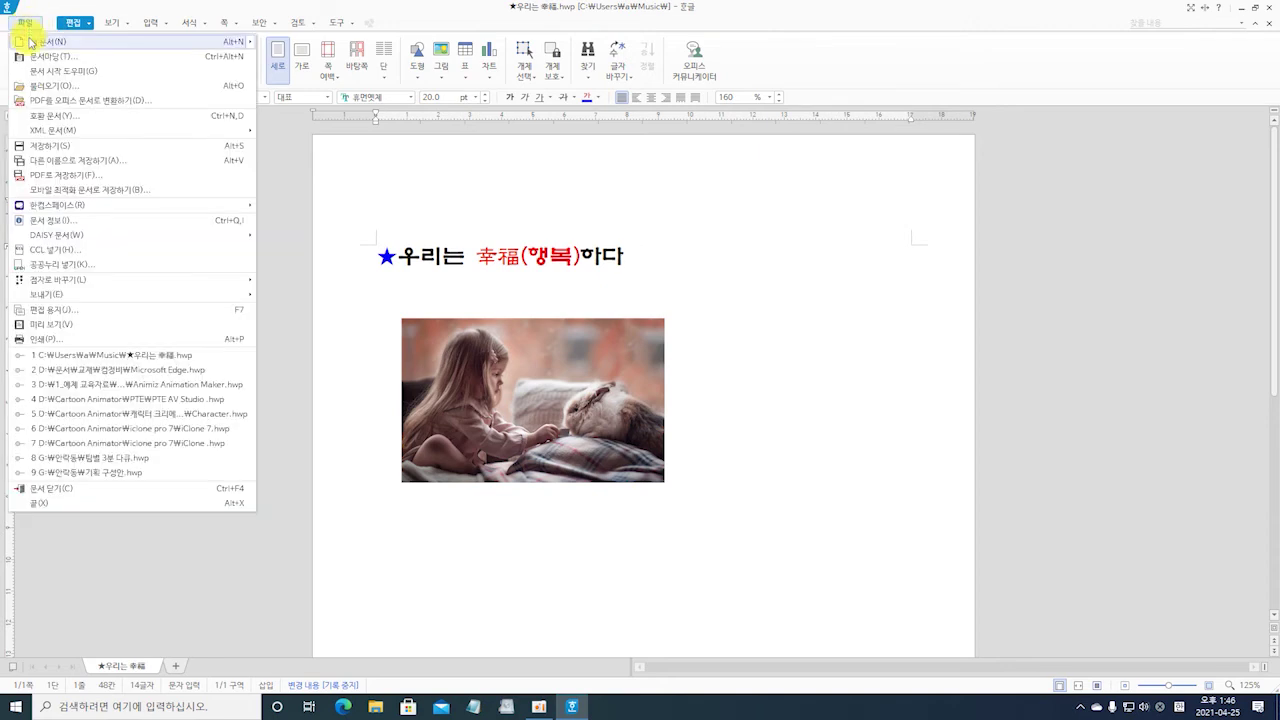
{"action": "left_click", "coordinate": [85, 163]}
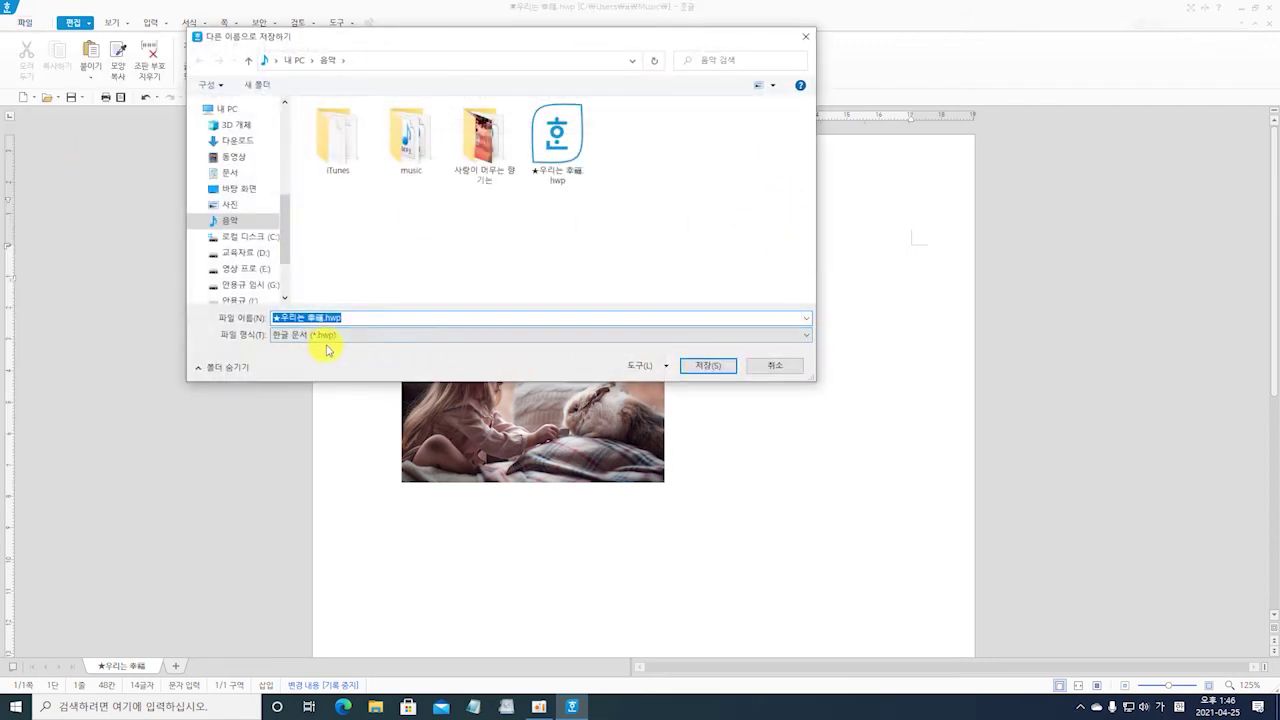
{"action": "left_click", "coordinate": [807, 337]}
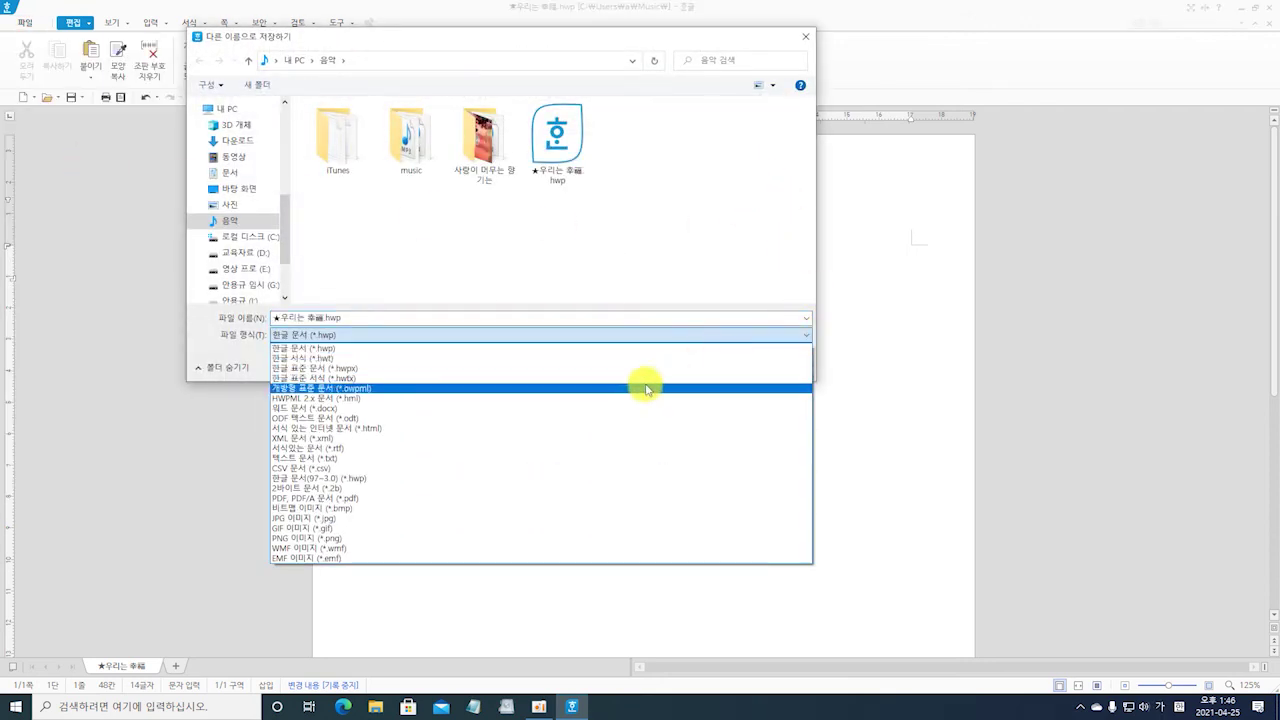
{"action": "left_click", "coordinate": [291, 519]}
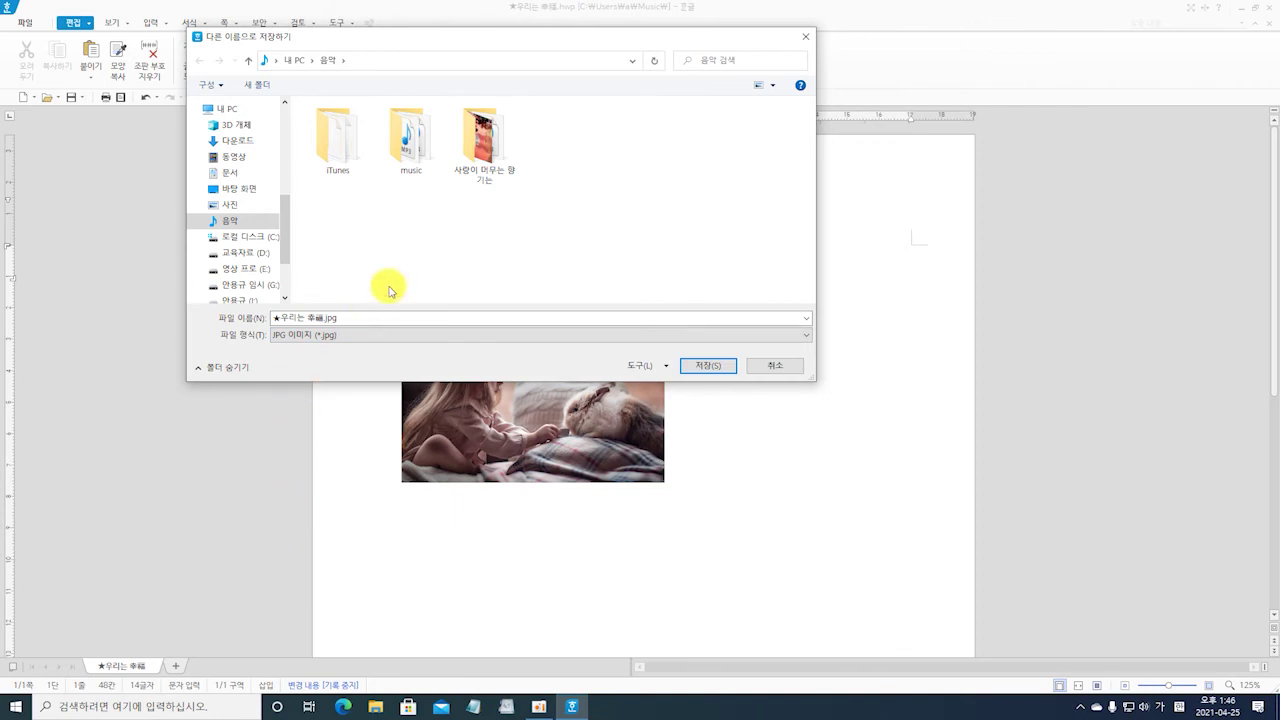
{"action": "left_click", "coordinate": [705, 366]}
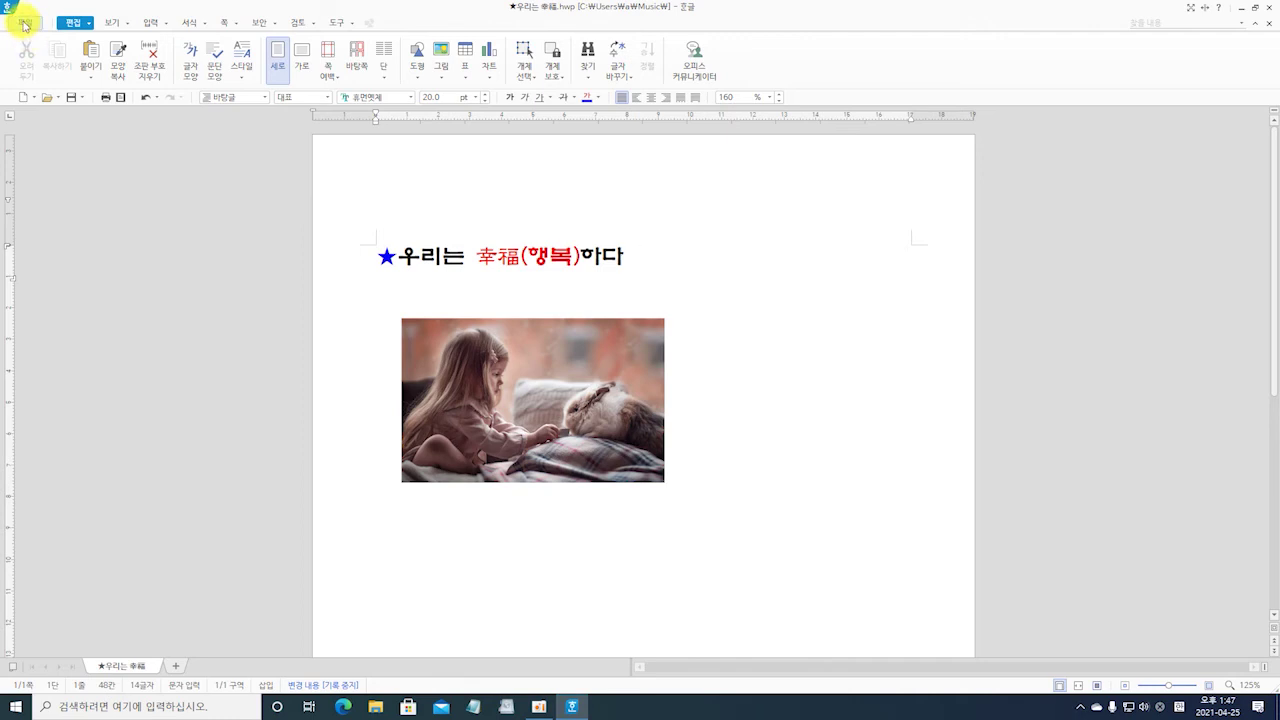
Check the saved JPG in the 음악 folder and the file formats offered for saving, leaving without saving.
{"action": "left_click", "coordinate": [24, 24]}
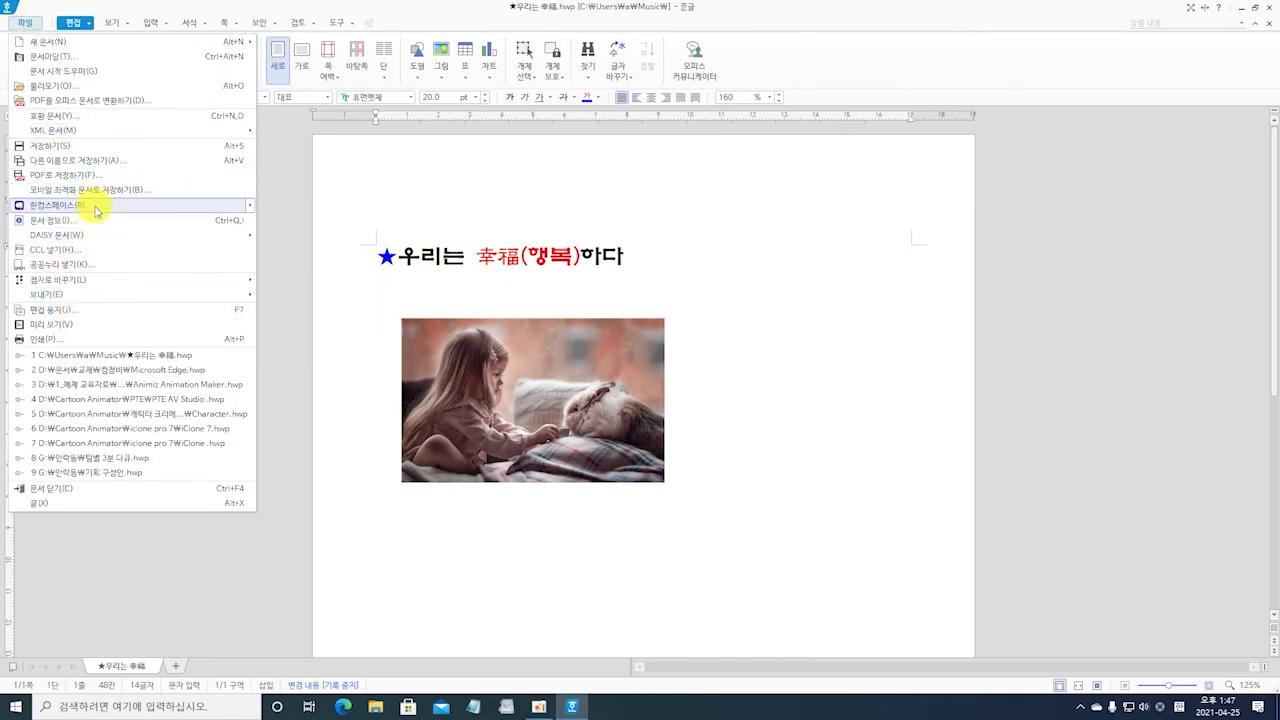
{"action": "left_click", "coordinate": [96, 160]}
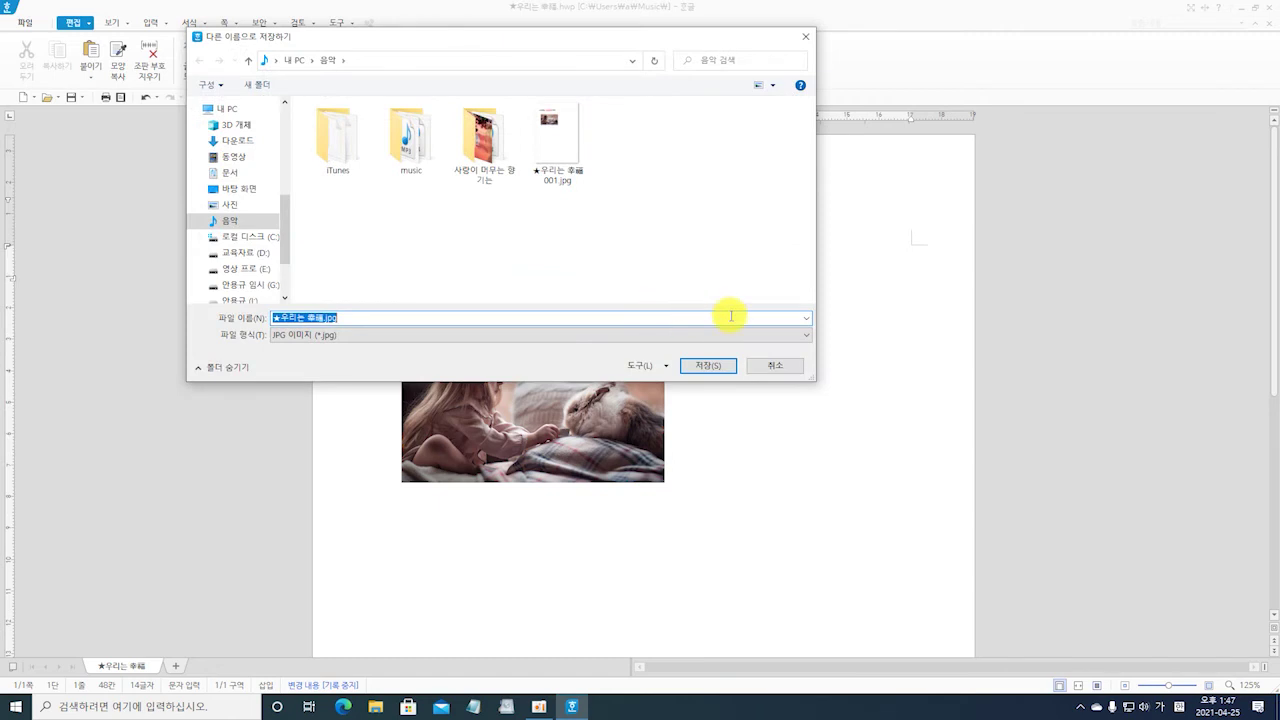
{"action": "left_click", "coordinate": [804, 336]}
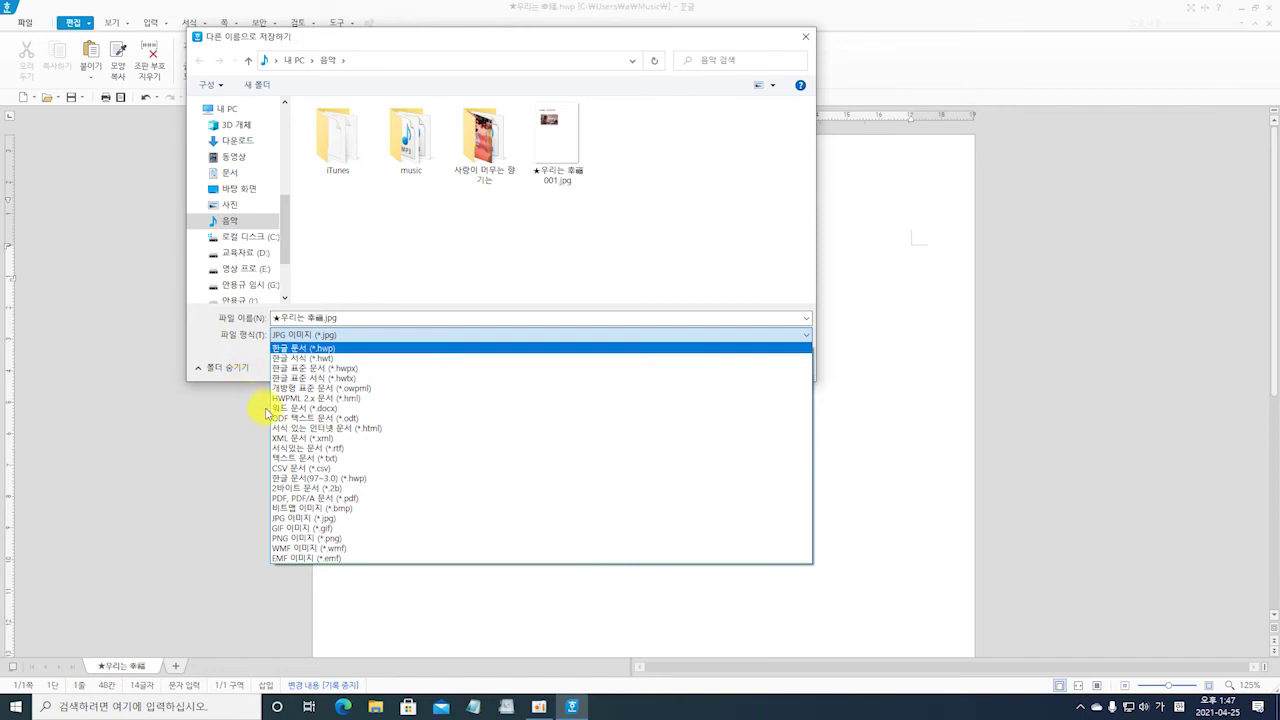
{"action": "left_click", "coordinate": [806, 35]}
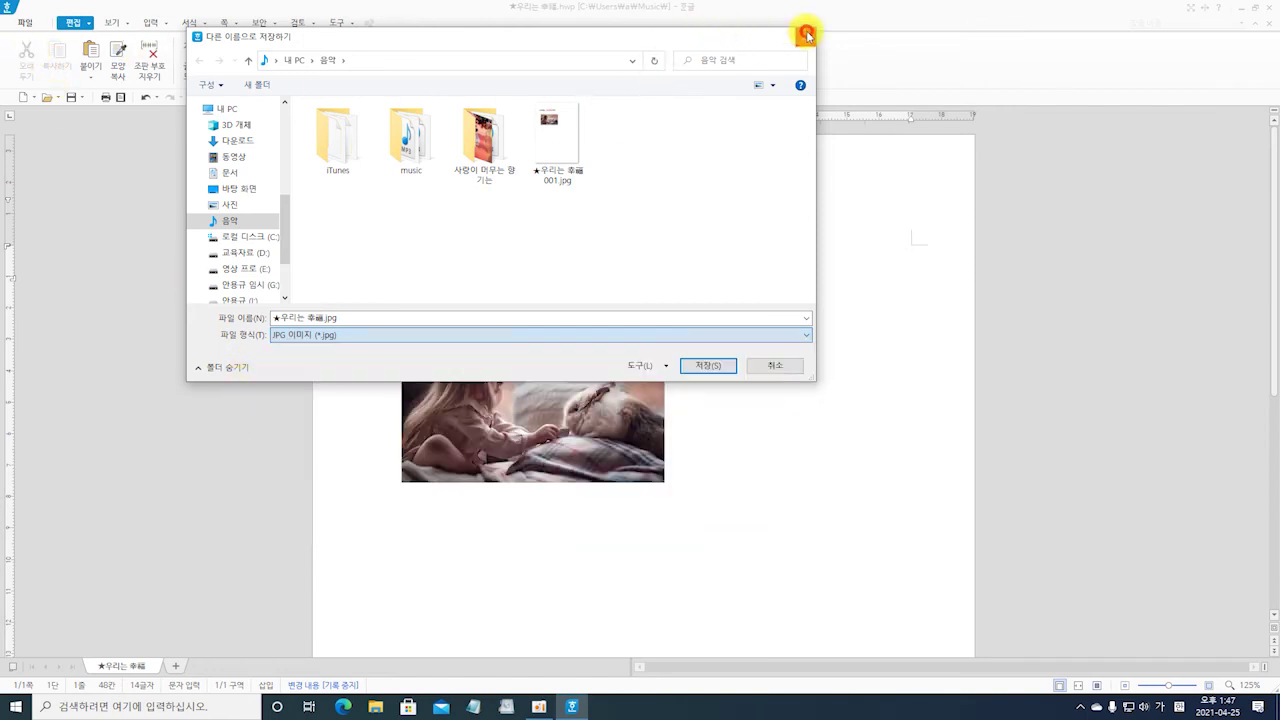
{"action": "left_click", "coordinate": [808, 34]}
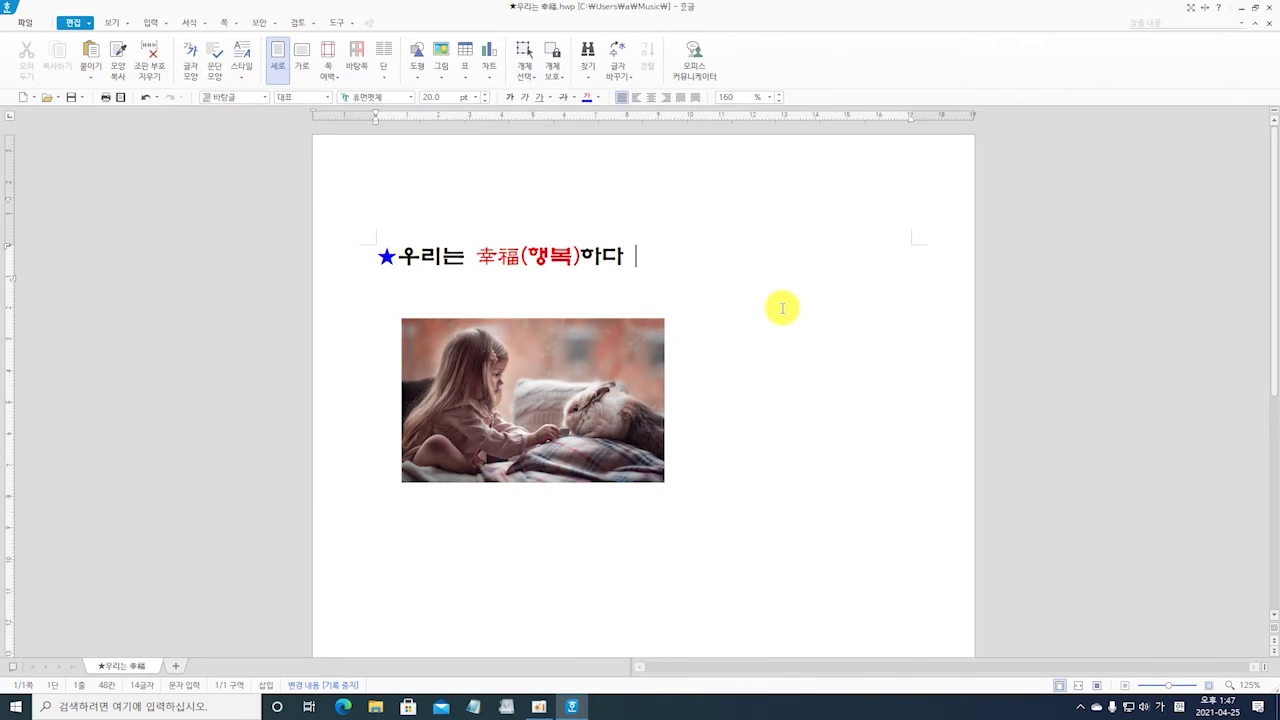
Save the document as the PDF ★우리는 幸福.pdf in the 음악 folder with 저장 후 열기 enabled, and close the opened PDF.
{"action": "left_click", "coordinate": [24, 22]}
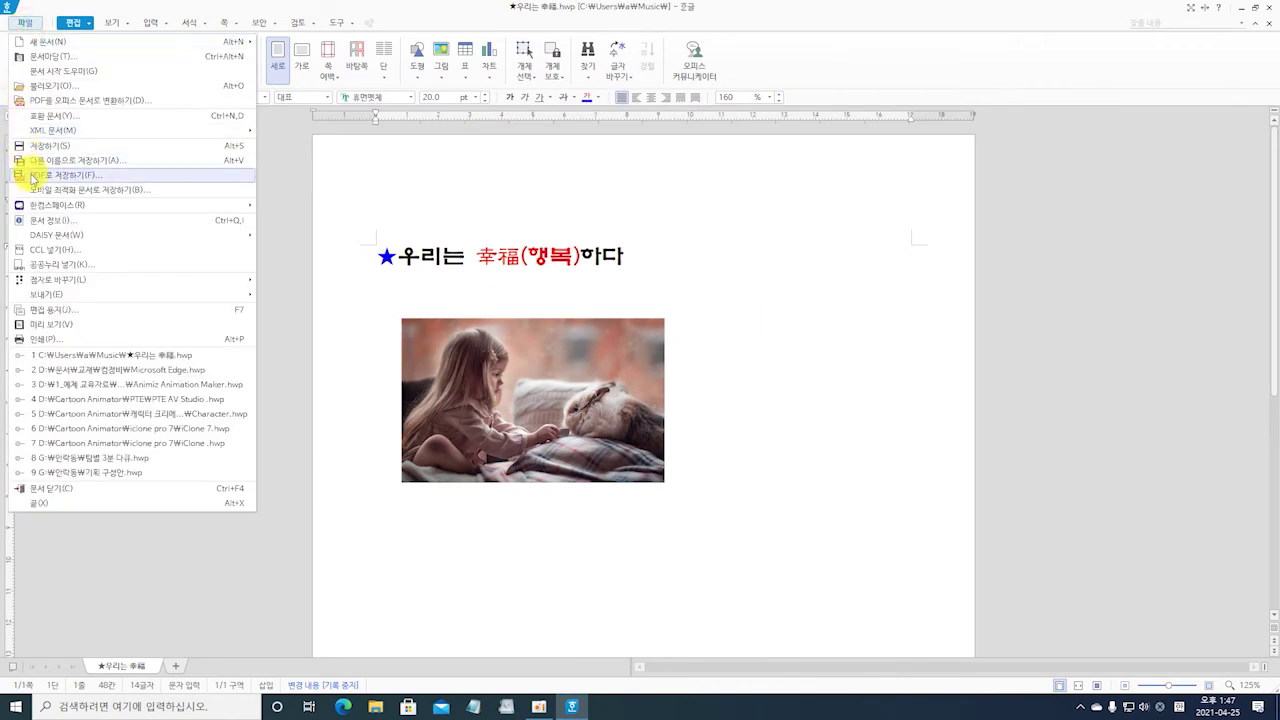
{"action": "mouse_move", "coordinate": [63, 237]}
{"action": "left_click", "coordinate": [60, 177]}
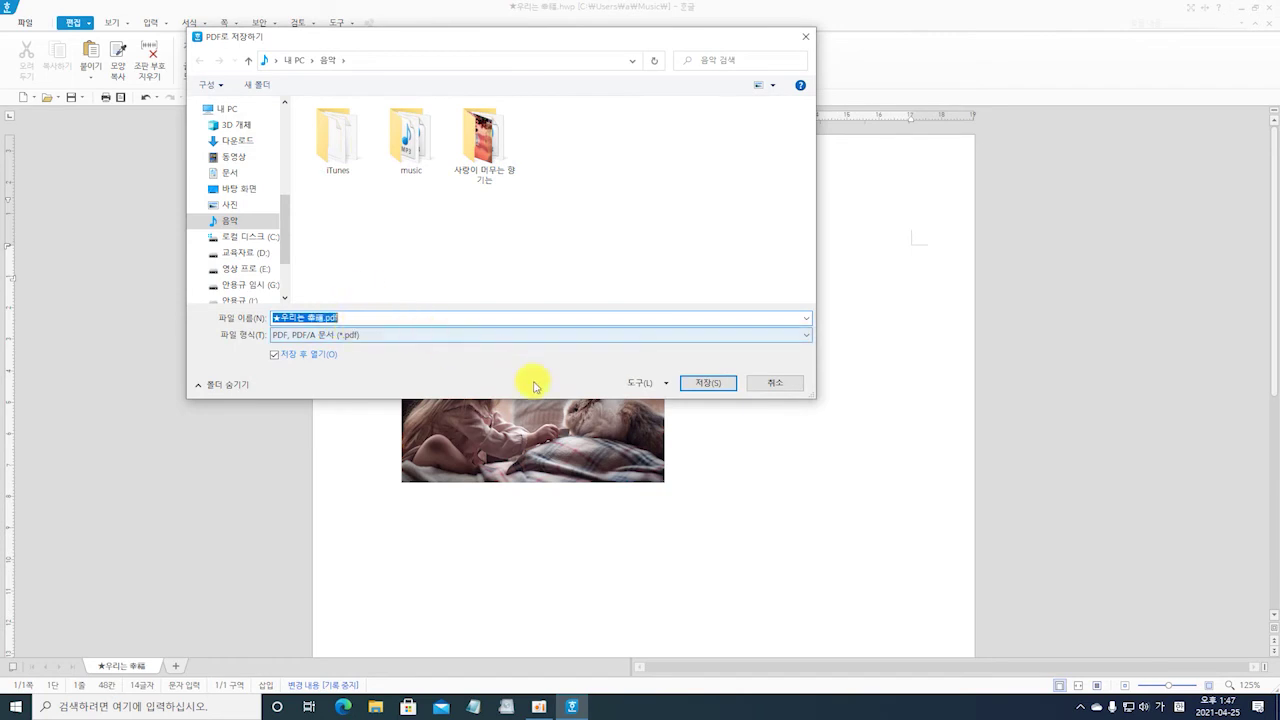
{"action": "left_click", "coordinate": [714, 386]}
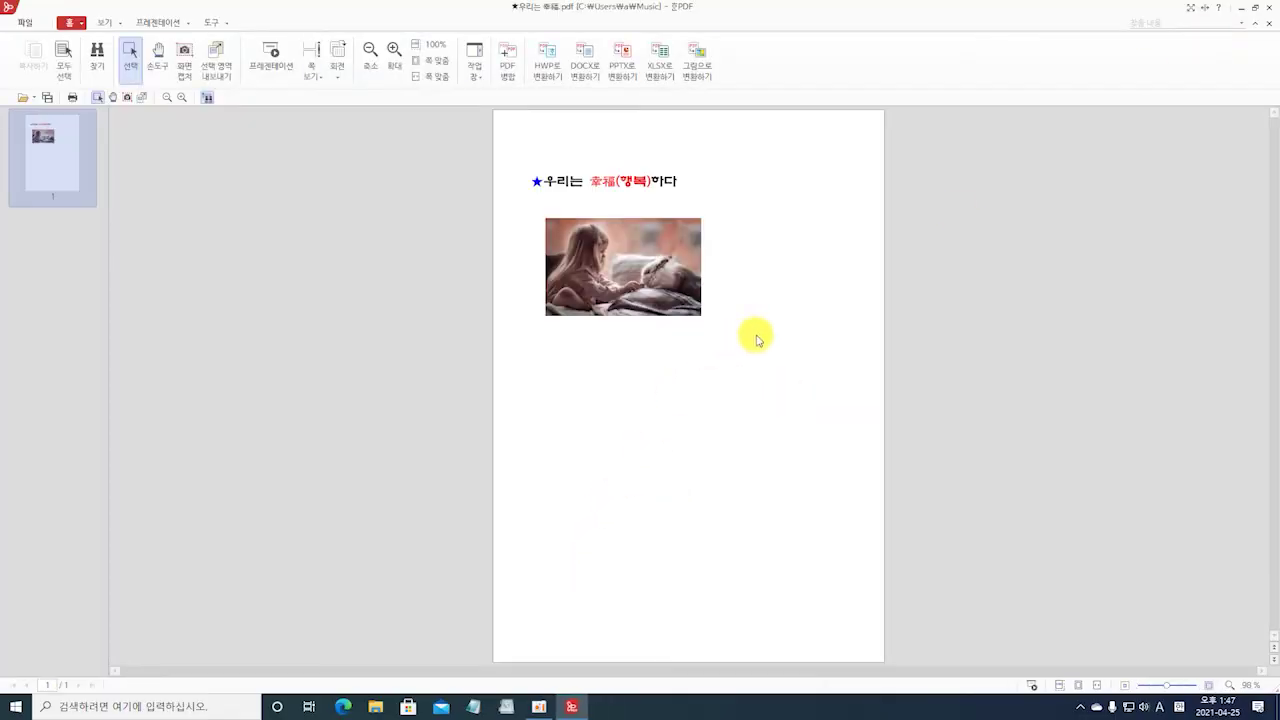
{"action": "left_click", "coordinate": [1270, 8]}
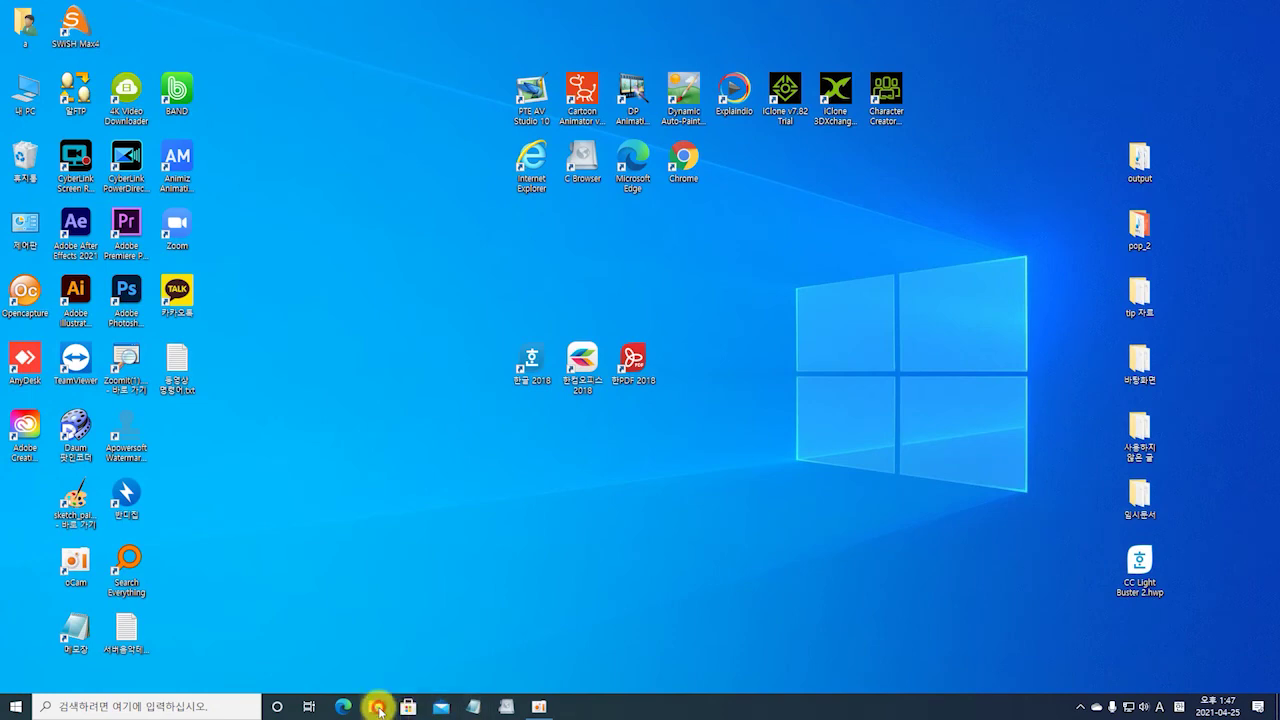
Open the 음악 folder in File Explorer, display its files as 큰 아이콘, and widen the window.
{"action": "left_click", "coordinate": [375, 706]}
{"action": "scroll", "coordinate": [291, 478], "scroll_direction": "down", "scroll_amount": 2}
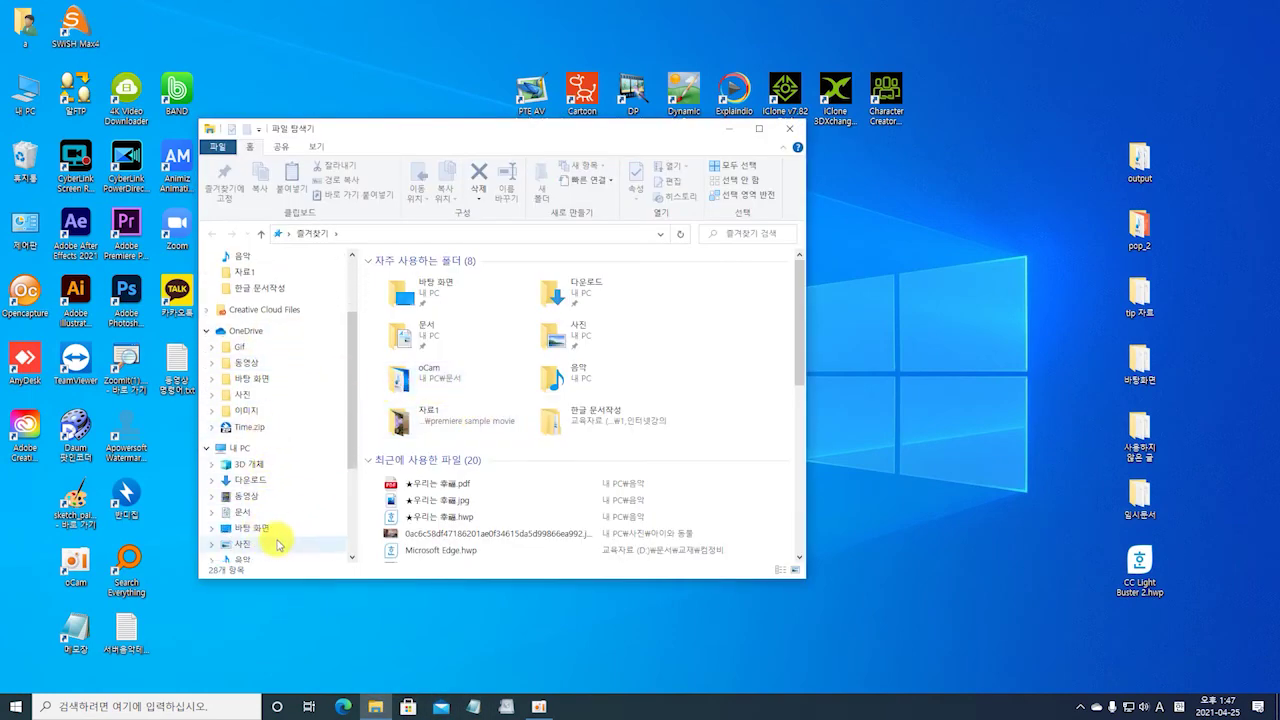
{"action": "left_click", "coordinate": [240, 557]}
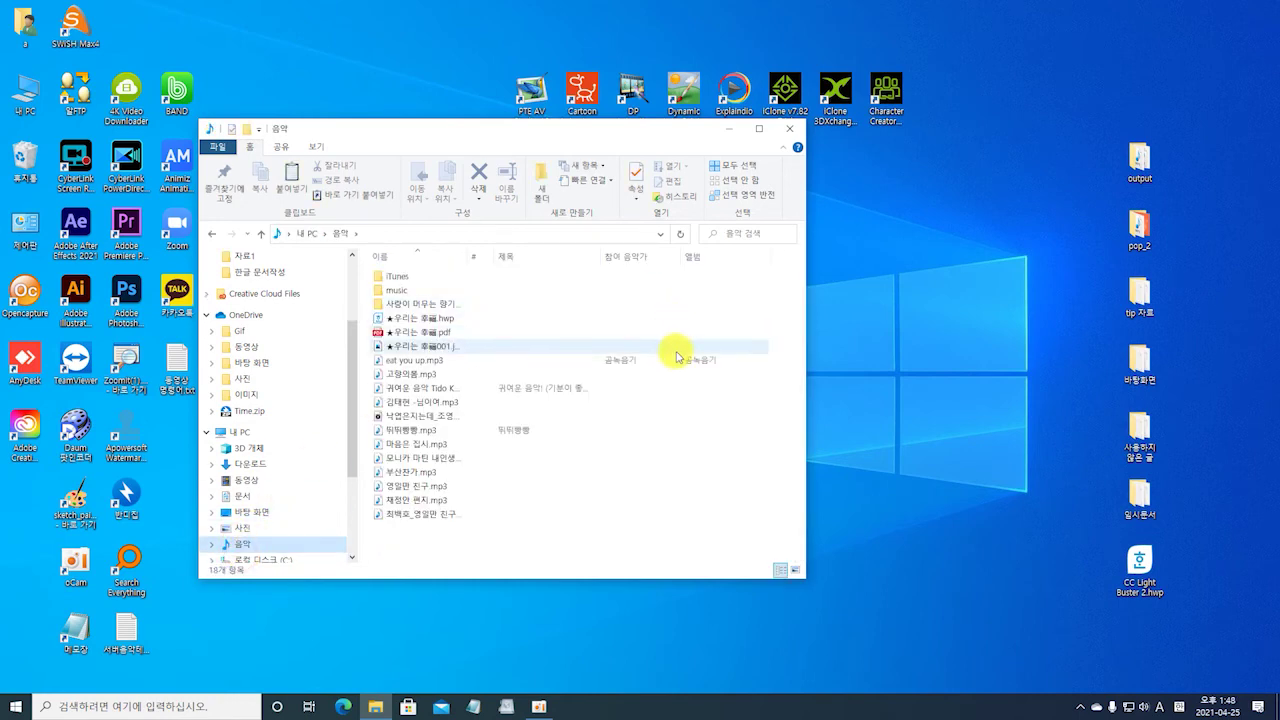
{"action": "left_click", "coordinate": [316, 146]}
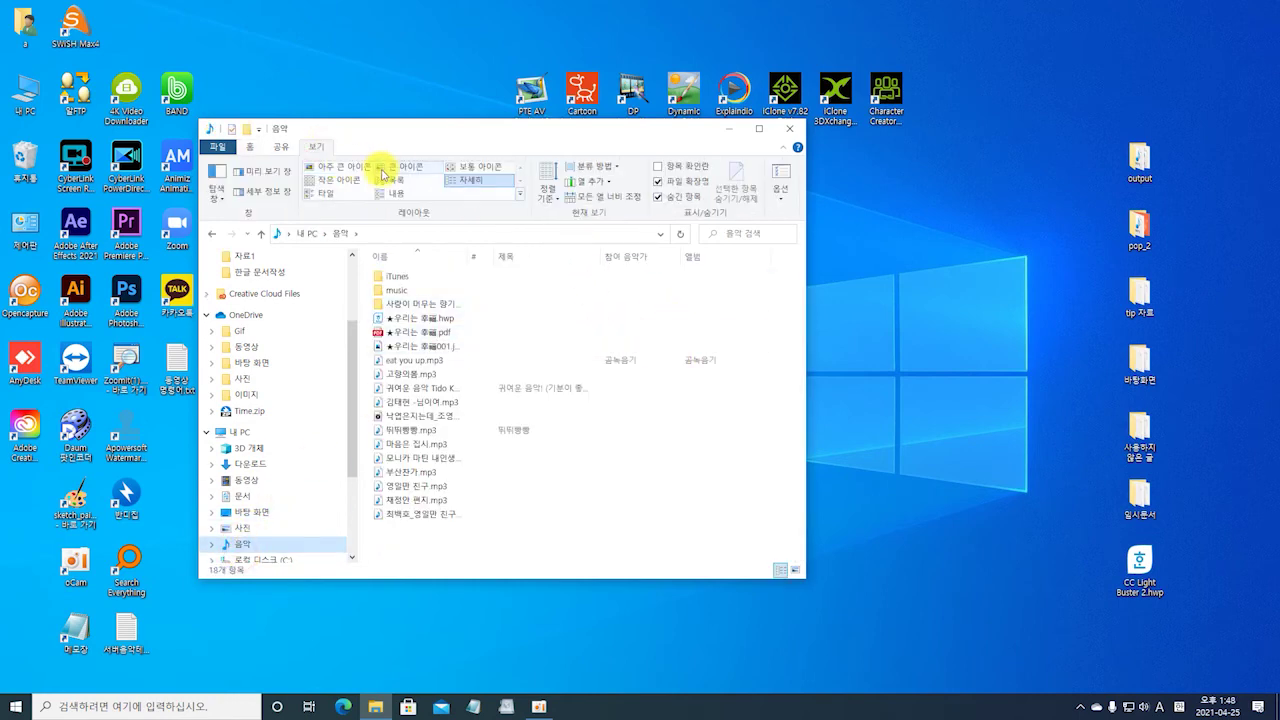
{"action": "left_click", "coordinate": [400, 166]}
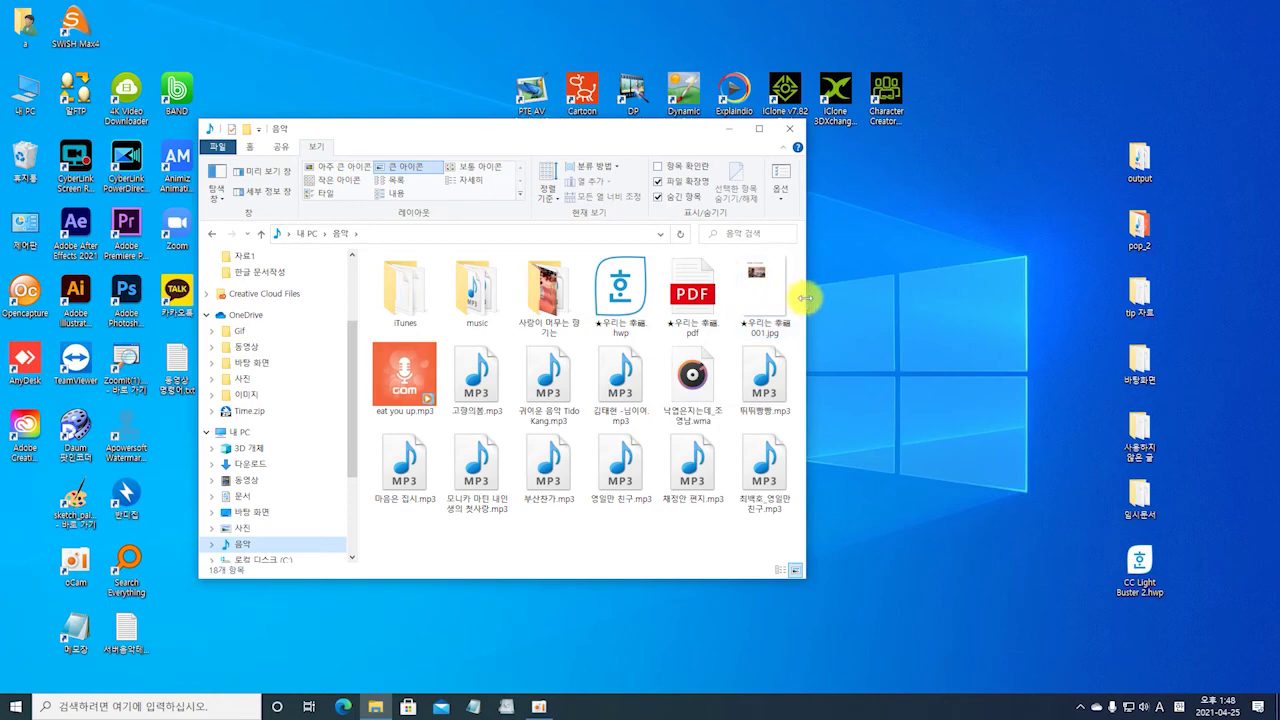
{"action": "left_click_drag", "start_coordinate": [808, 297], "coordinate": [924, 298]}
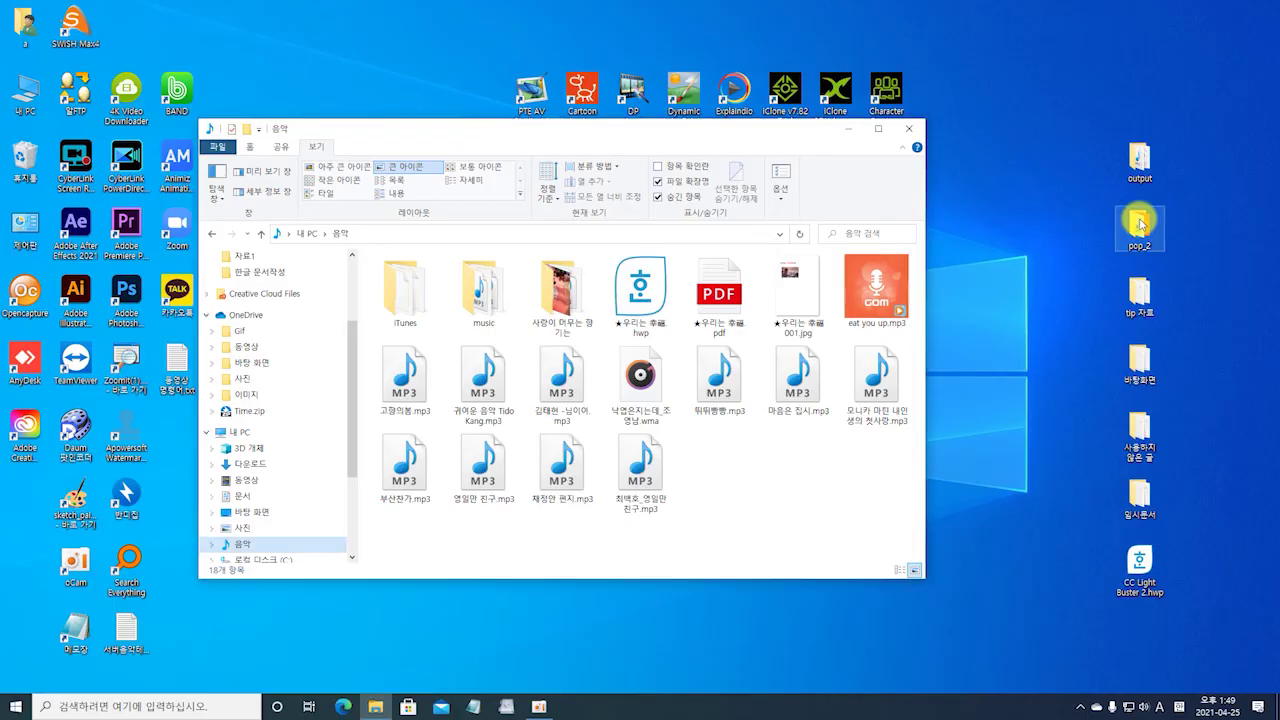
Switch to Microsoft Edge, log in to Daum with the saved account details, and open the mailbox.
{"action": "left_click", "coordinate": [847, 128]}
{"action": "double_click", "coordinate": [624, 167]}
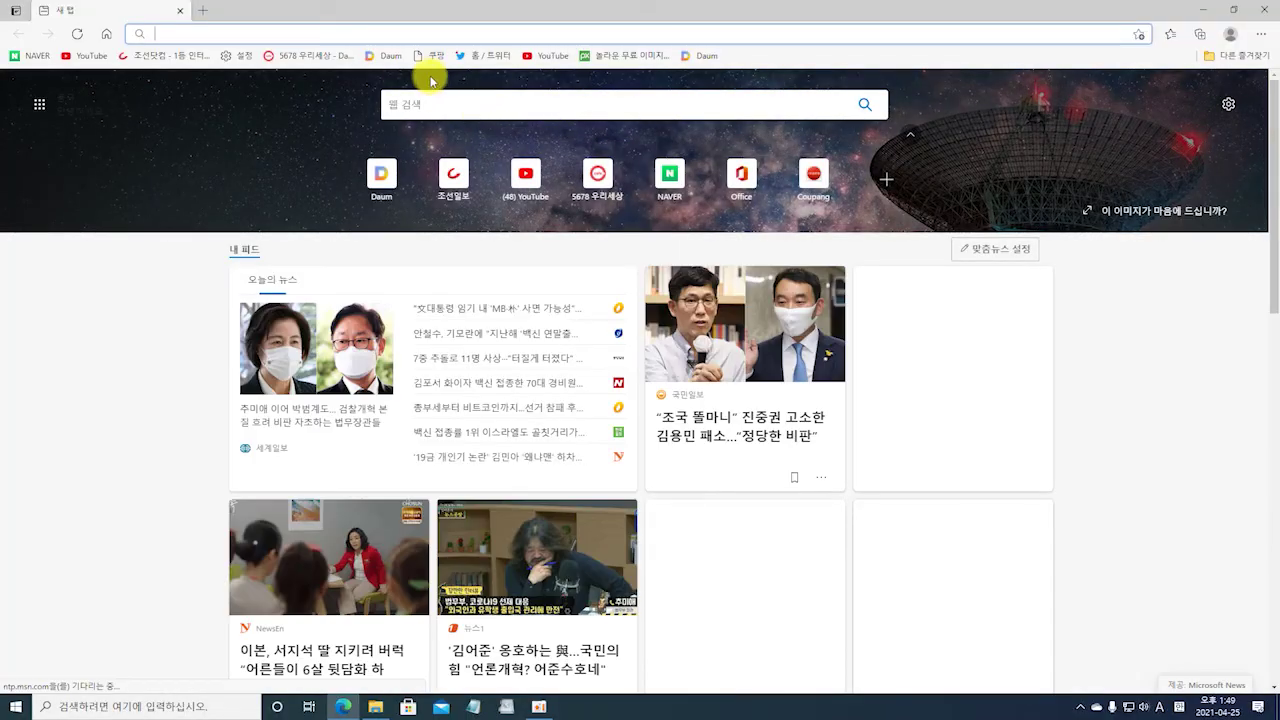
{"action": "left_click", "coordinate": [386, 55]}
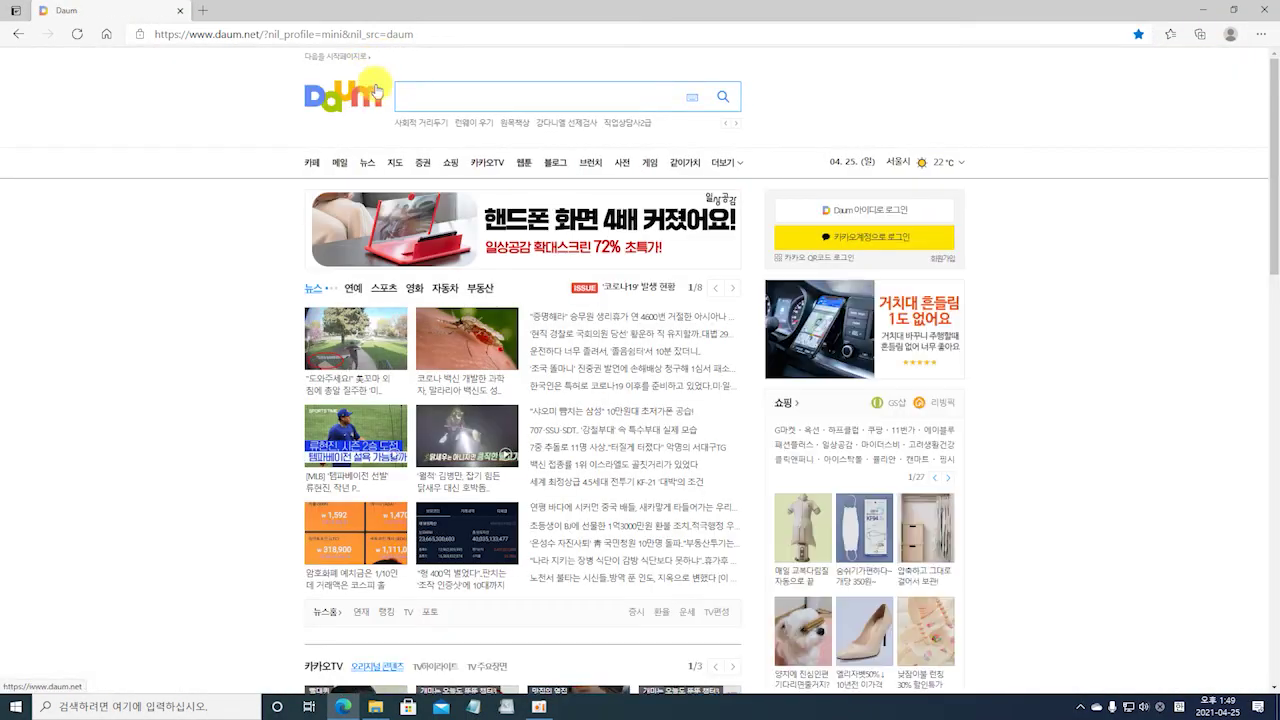
{"action": "left_click", "coordinate": [830, 212]}
{"action": "left_click", "coordinate": [565, 266]}
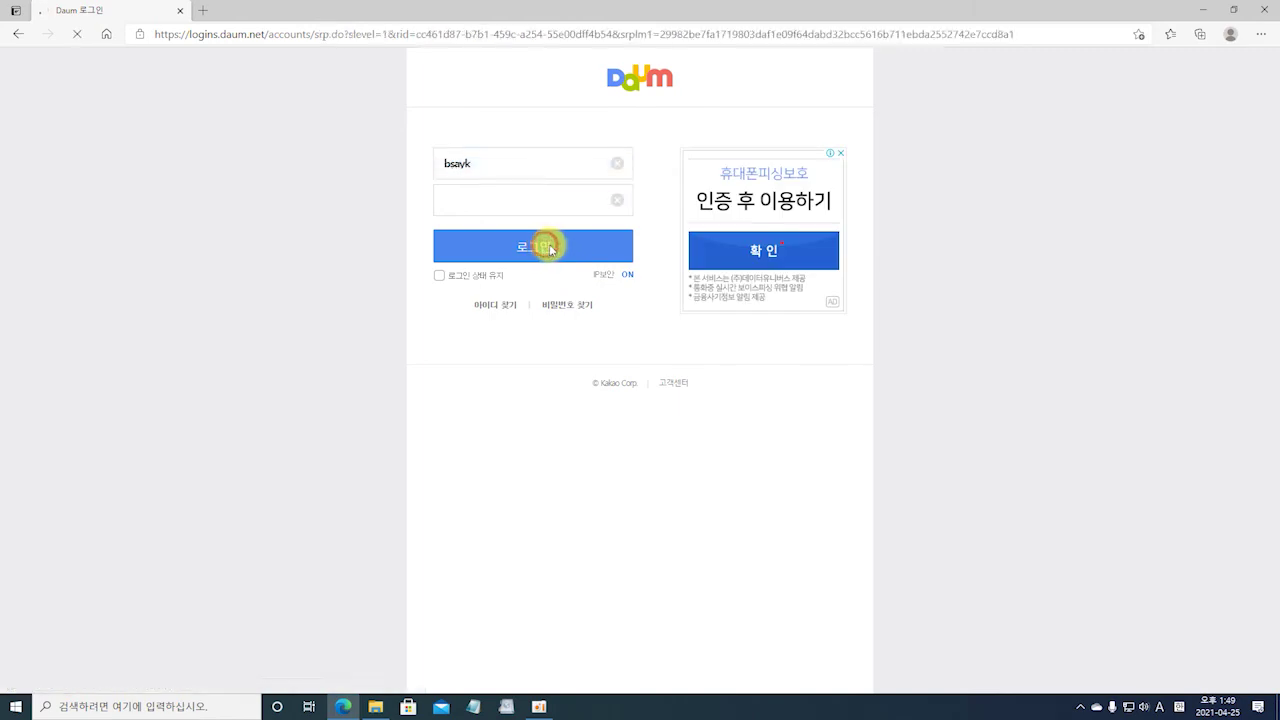
{"action": "left_click", "coordinate": [876, 228]}
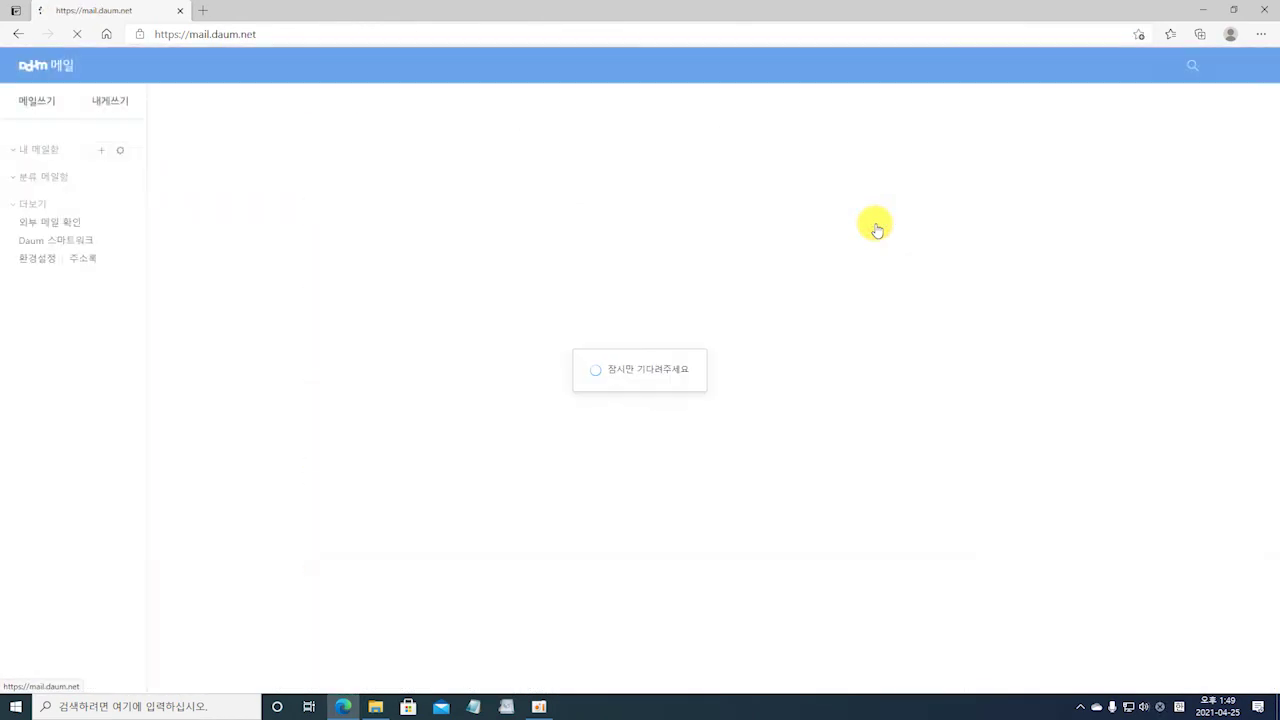
Start a mail to oneself (내게쓰기), discarding the ordinary mail being composed.
{"action": "left_click", "coordinate": [47, 100]}
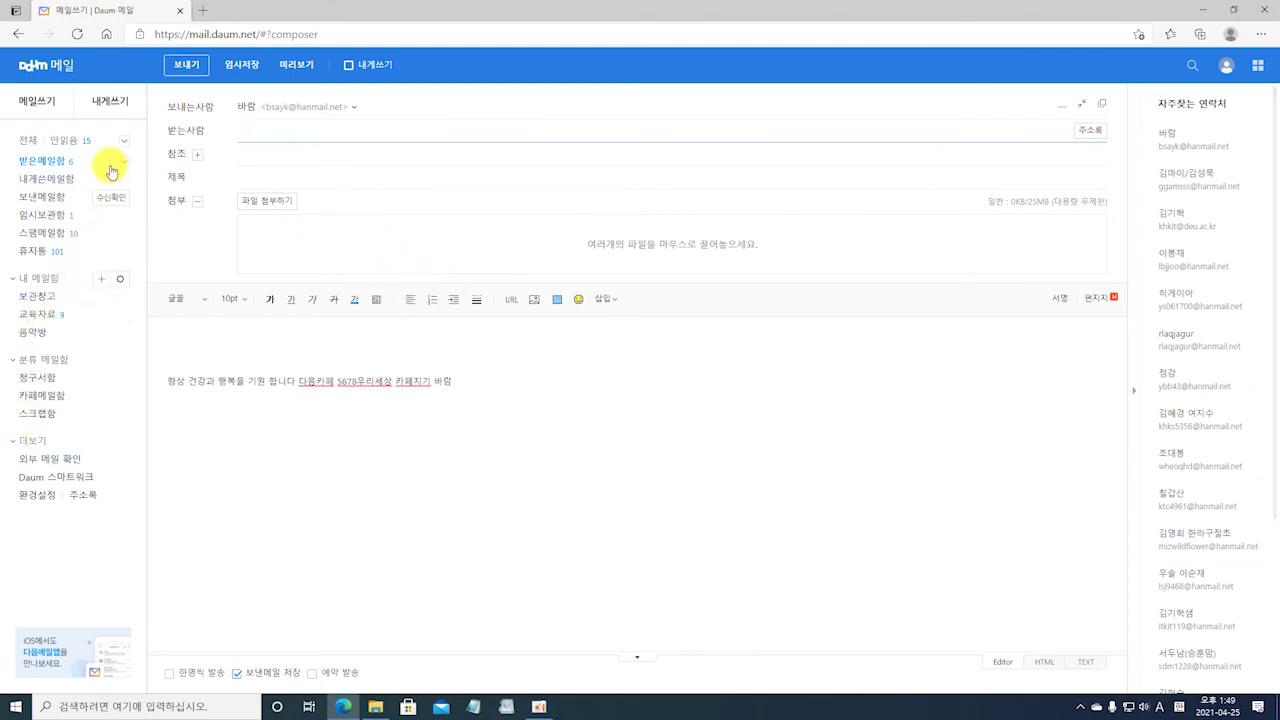
{"action": "left_click", "coordinate": [120, 104]}
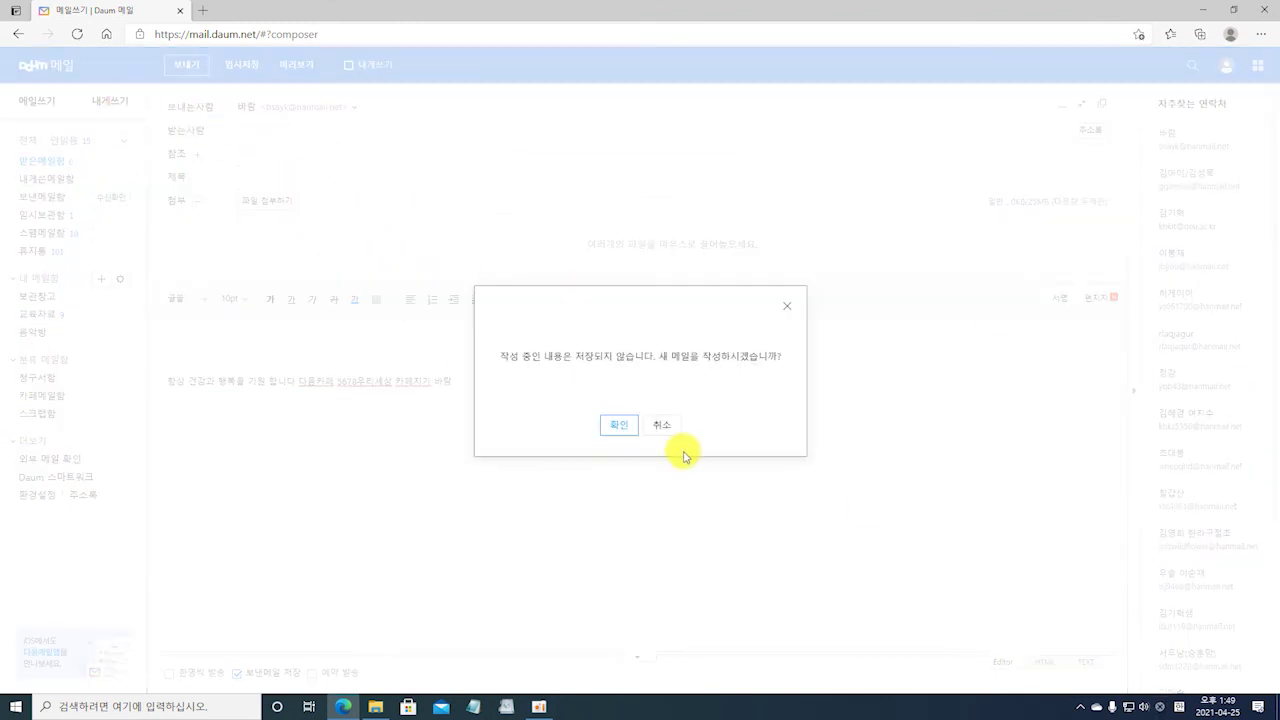
{"action": "left_click", "coordinate": [619, 424]}
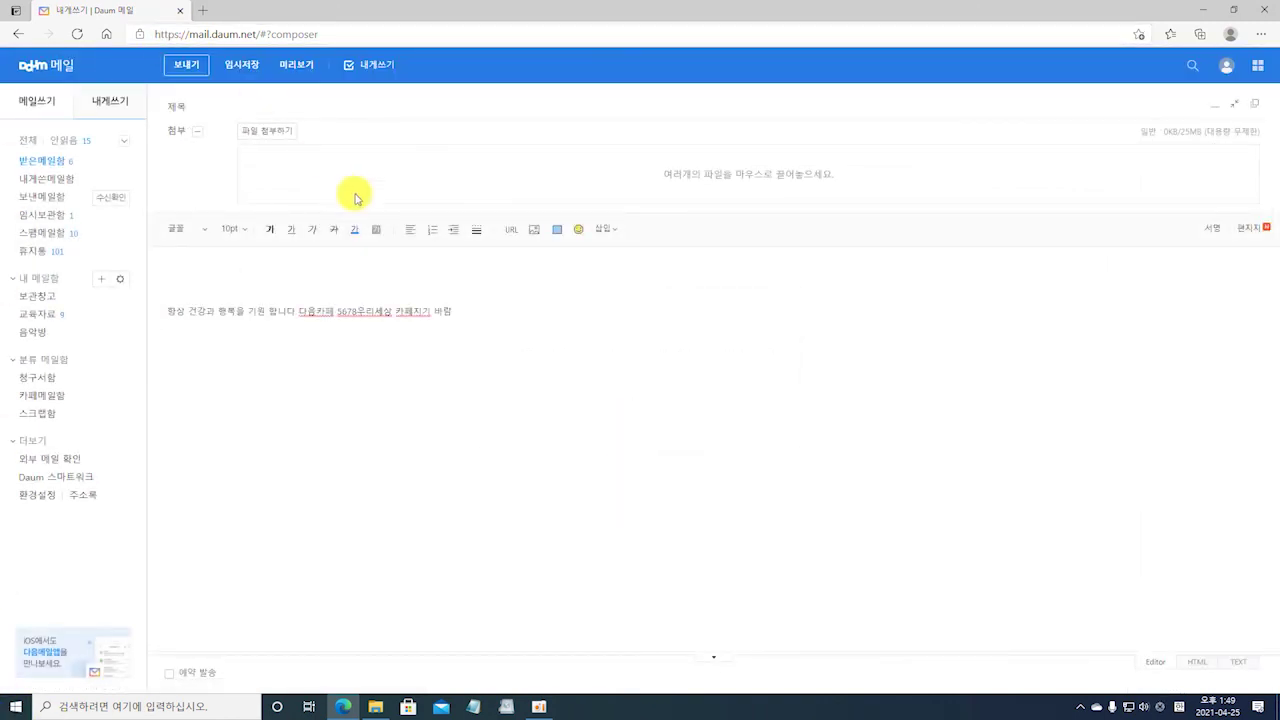
Attach ★우리는 幸福.hwp and ★우리는 幸福.pdf from the 음악 folder to the mail.
{"action": "left_click", "coordinate": [264, 130]}
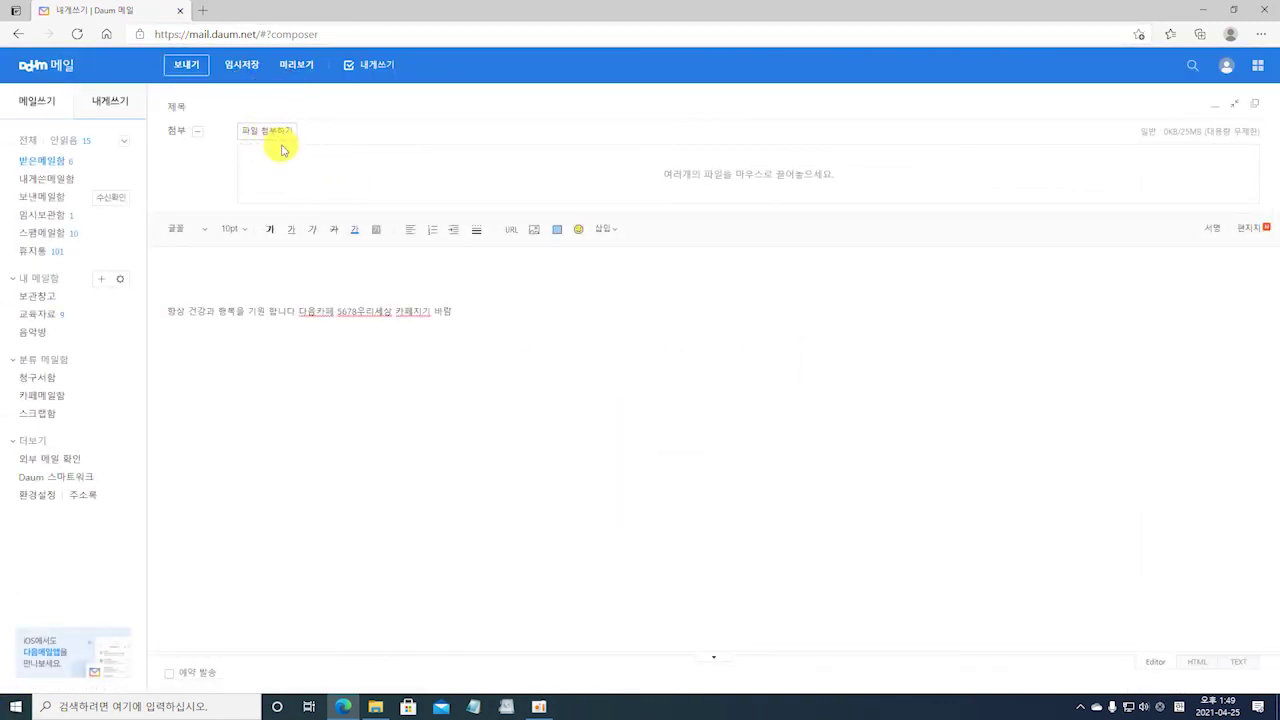
{"action": "left_click", "coordinate": [264, 138]}
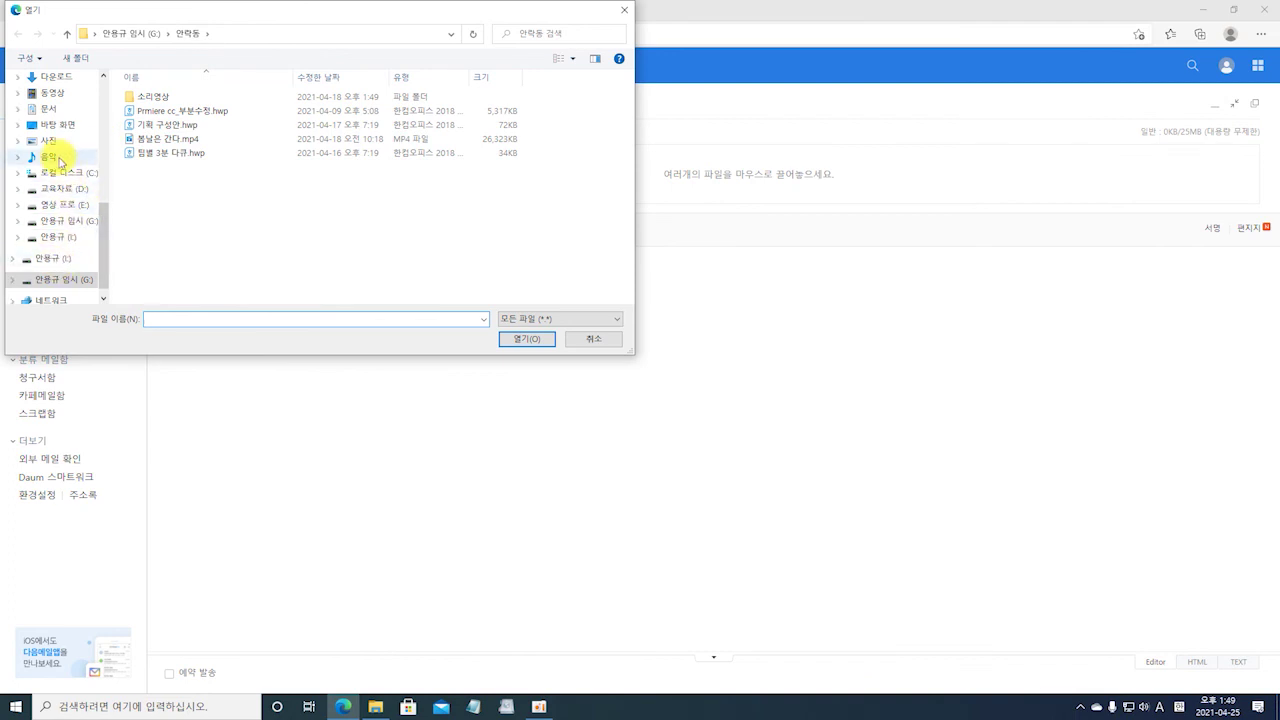
{"action": "left_click", "coordinate": [50, 159]}
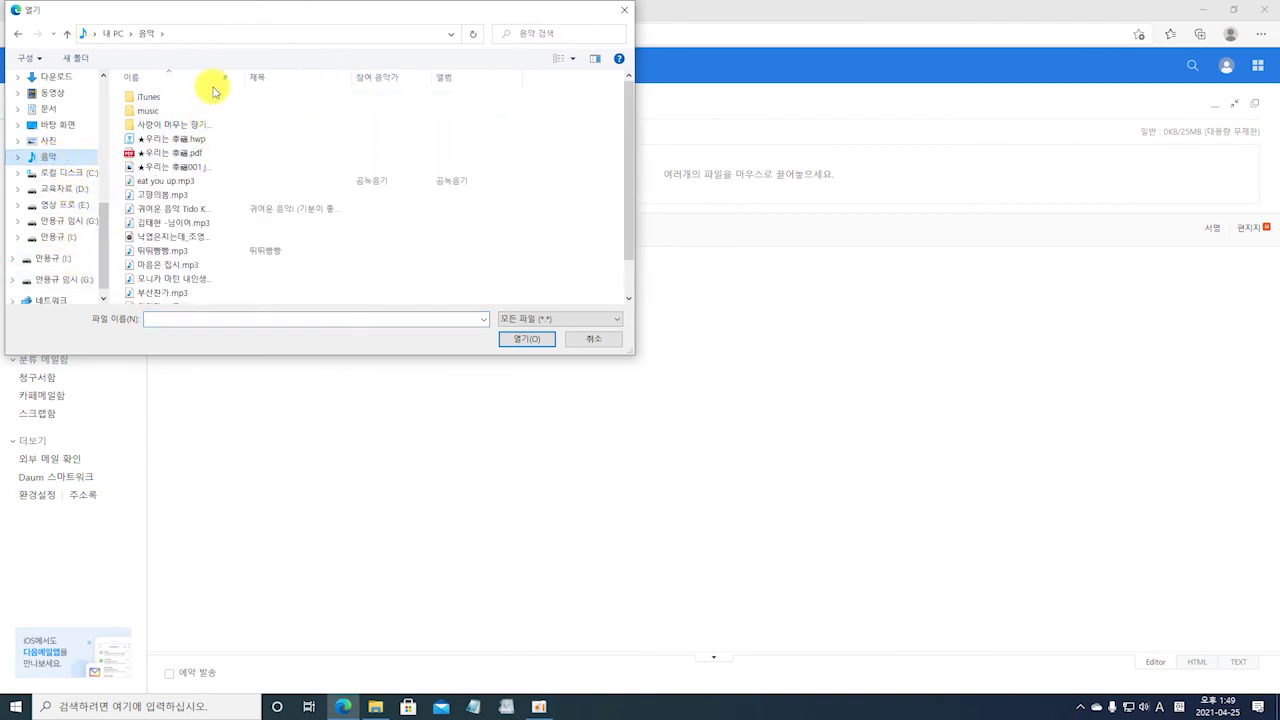
{"action": "left_click", "coordinate": [573, 62]}
{"action": "left_click", "coordinate": [621, 42]}
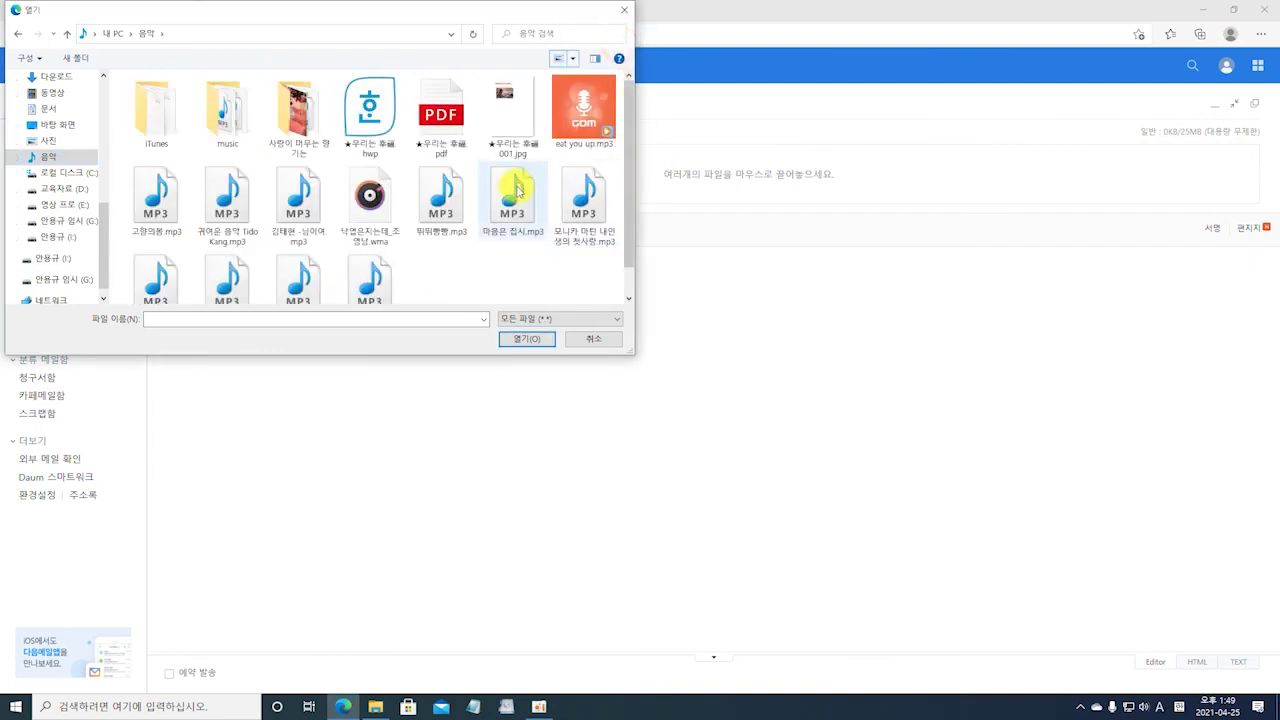
{"action": "left_click", "coordinate": [375, 110]}
{"action": "left_click", "coordinate": [445, 122]}
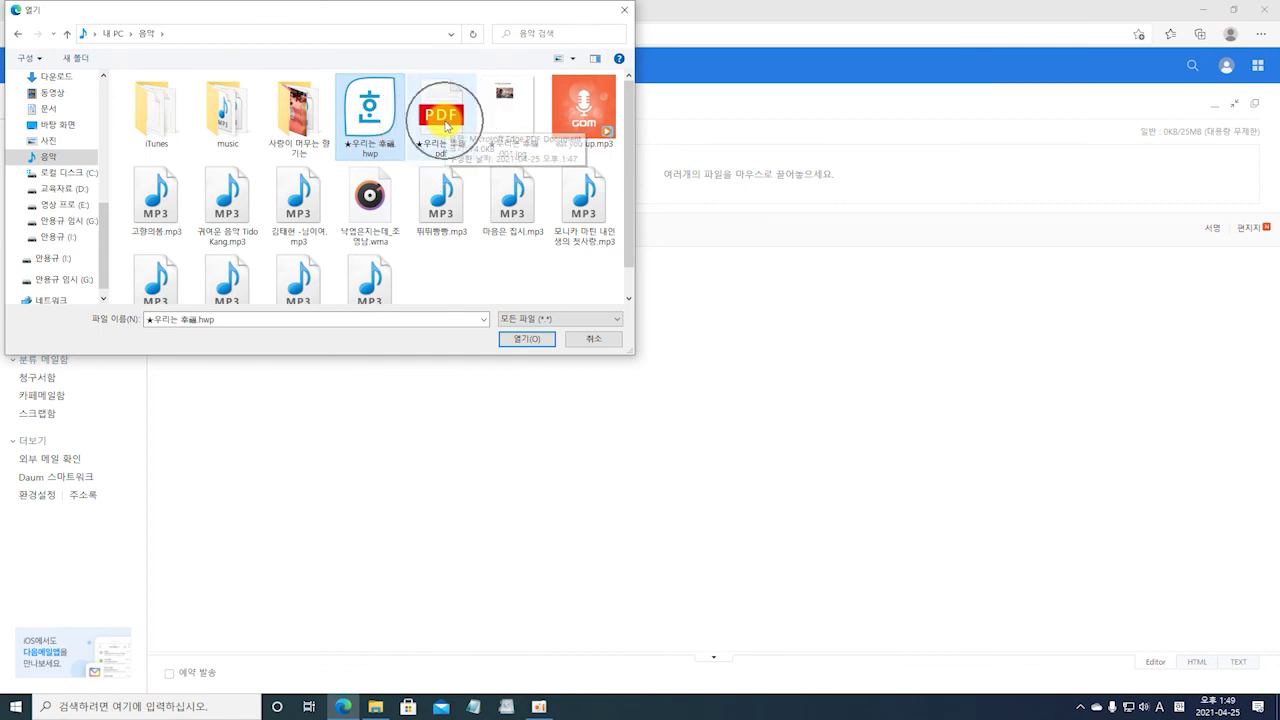
{"action": "left_click", "coordinate": [385, 122], "text": "ctrl"}
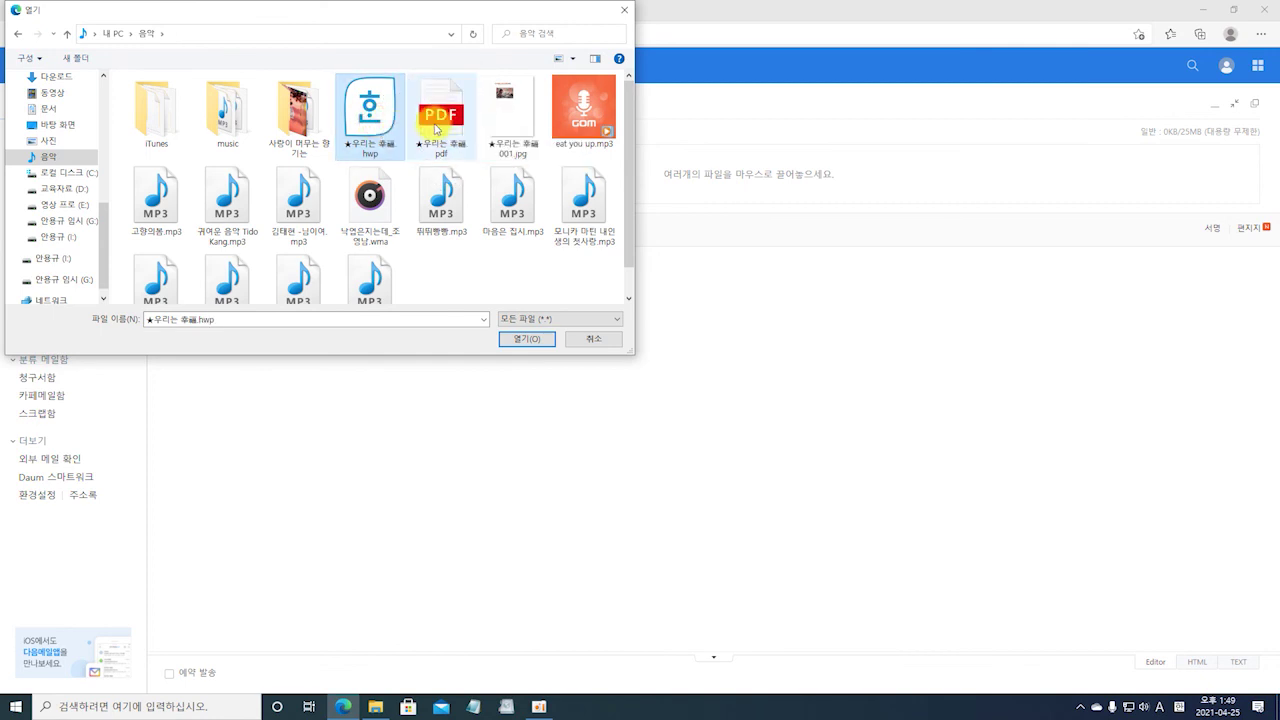
{"action": "left_click", "coordinate": [533, 340]}
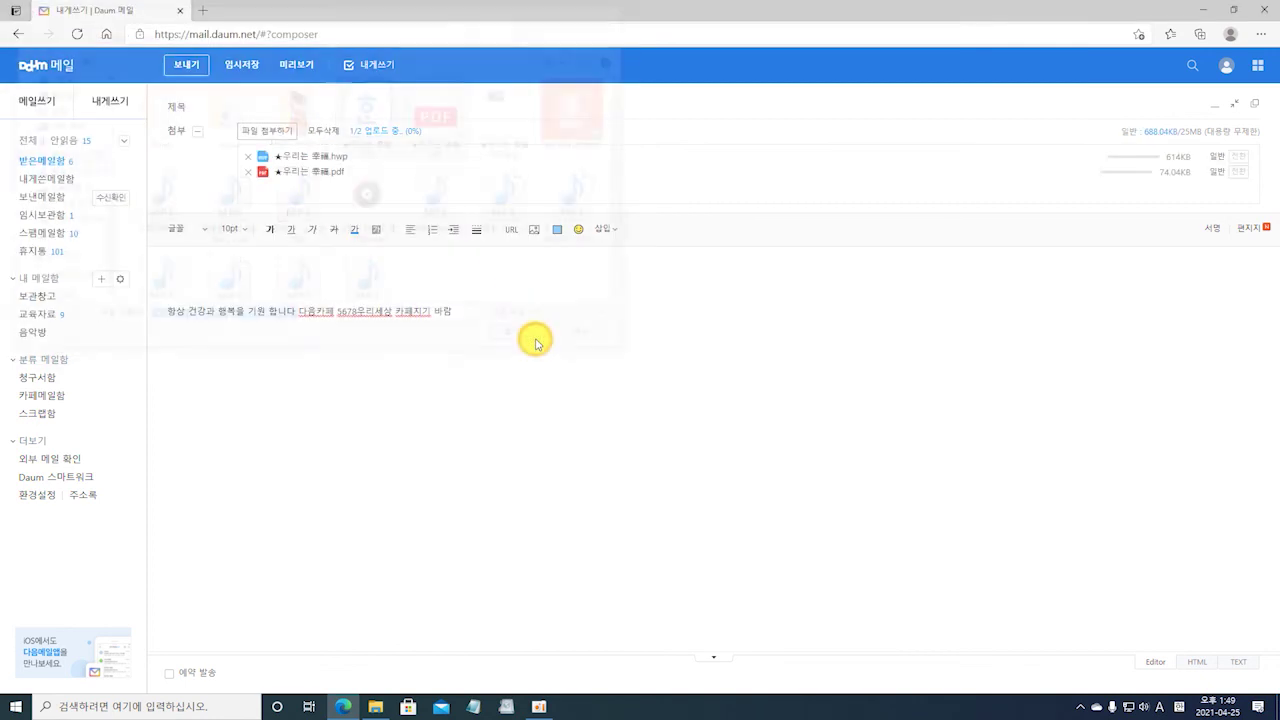
{"action": "left_click", "coordinate": [295, 167]}
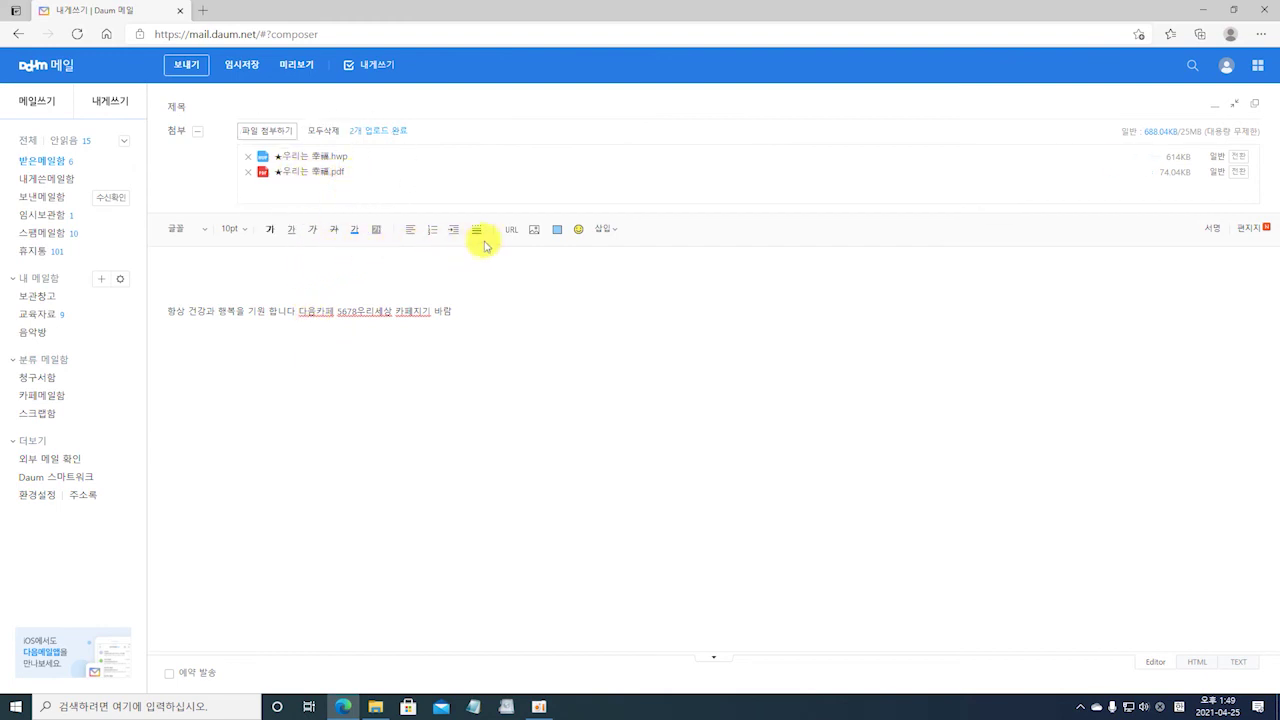
Insert the picture ★우리는 幸福001.jpg from the 음악 folder into the mail body.
{"action": "left_click", "coordinate": [534, 231]}
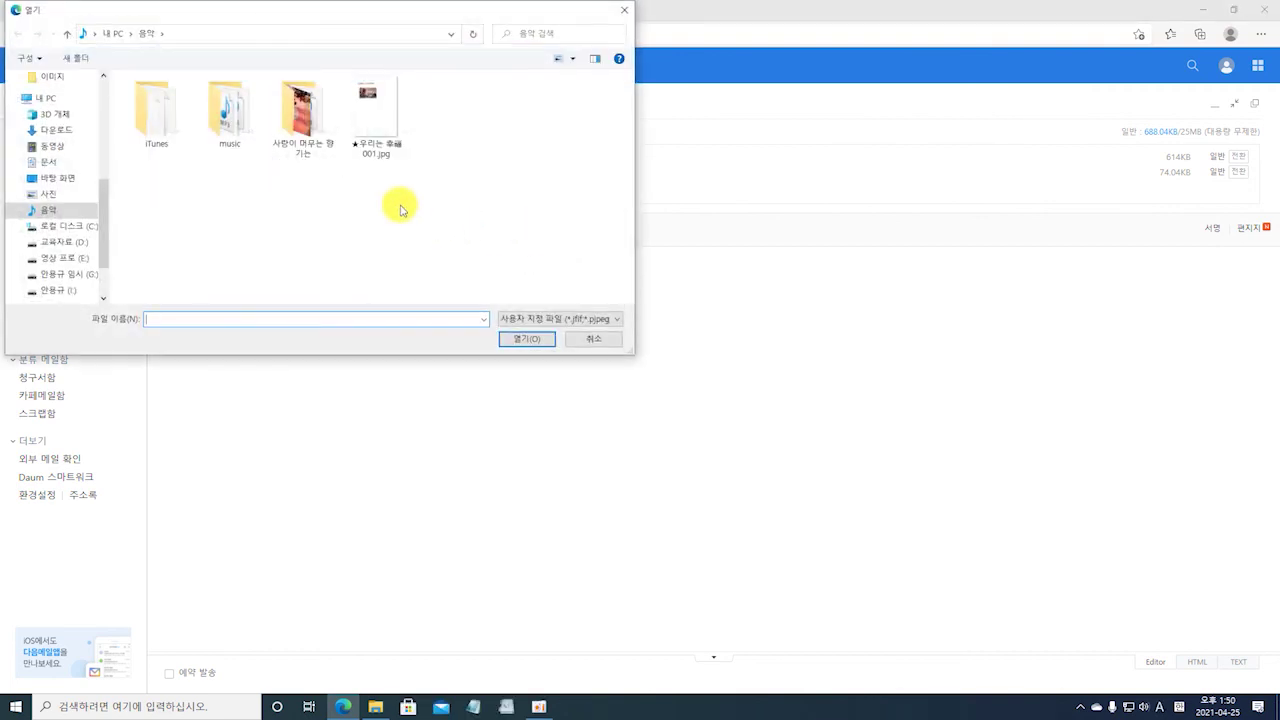
{"action": "left_click", "coordinate": [372, 127]}
{"action": "left_click", "coordinate": [540, 344]}
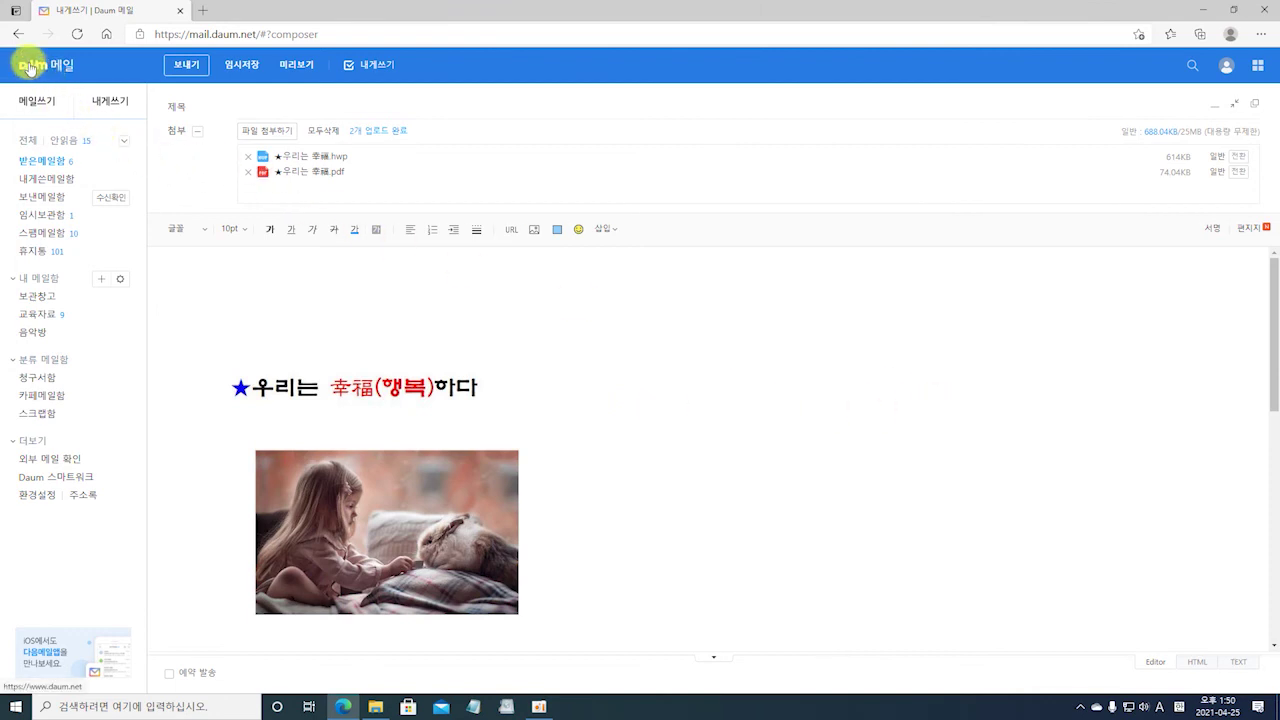
Send the mail to oneself without a subject and return to the mail list.
{"action": "left_click", "coordinate": [185, 66]}
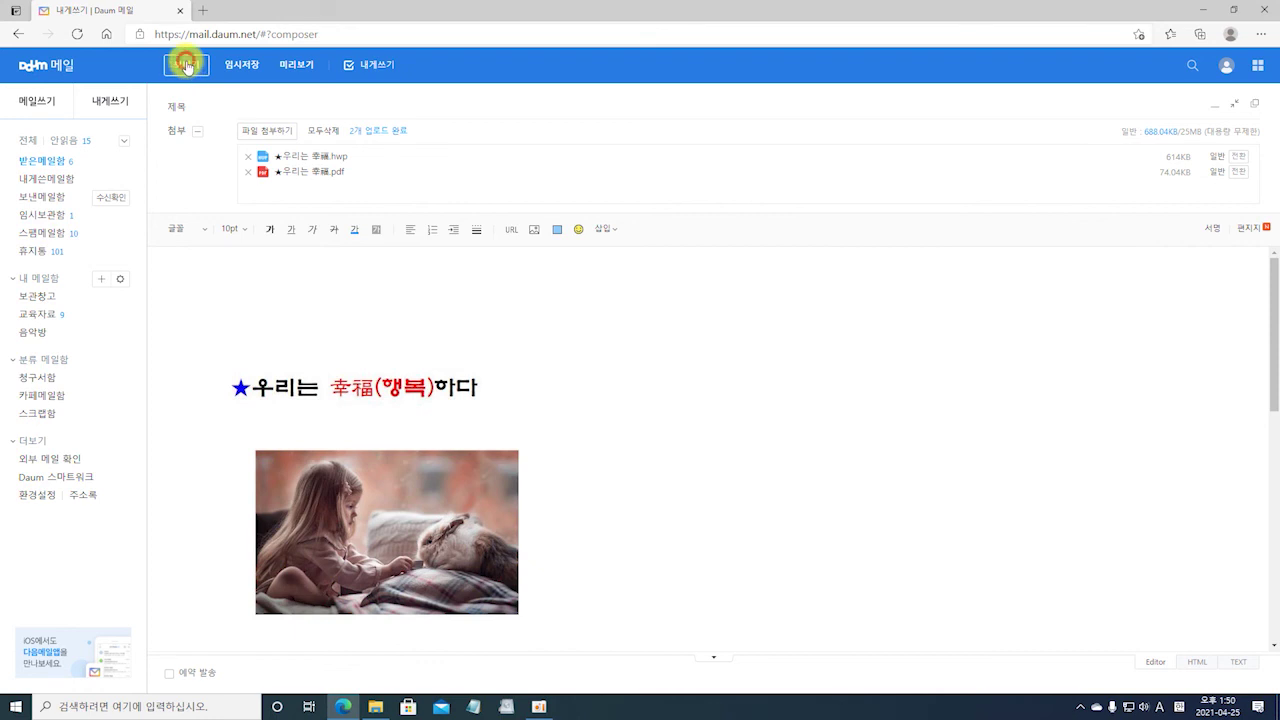
{"action": "left_click", "coordinate": [704, 108]}
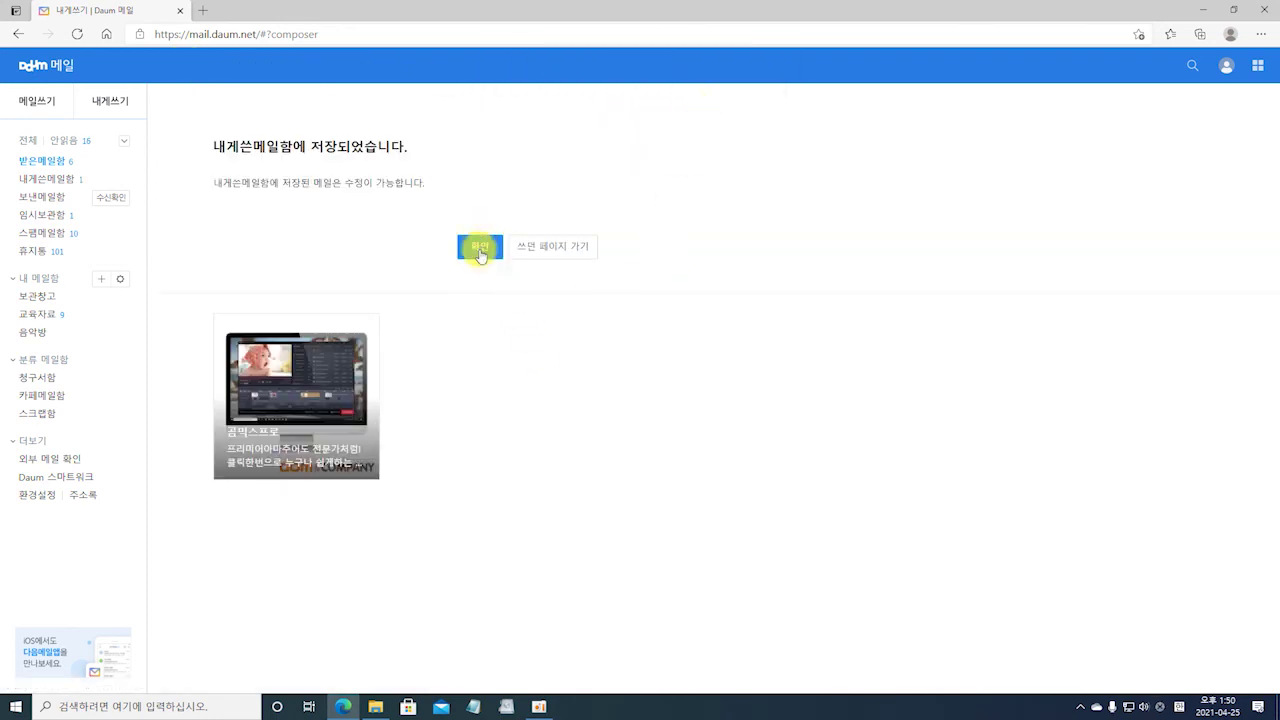
{"action": "left_click", "coordinate": [480, 250]}
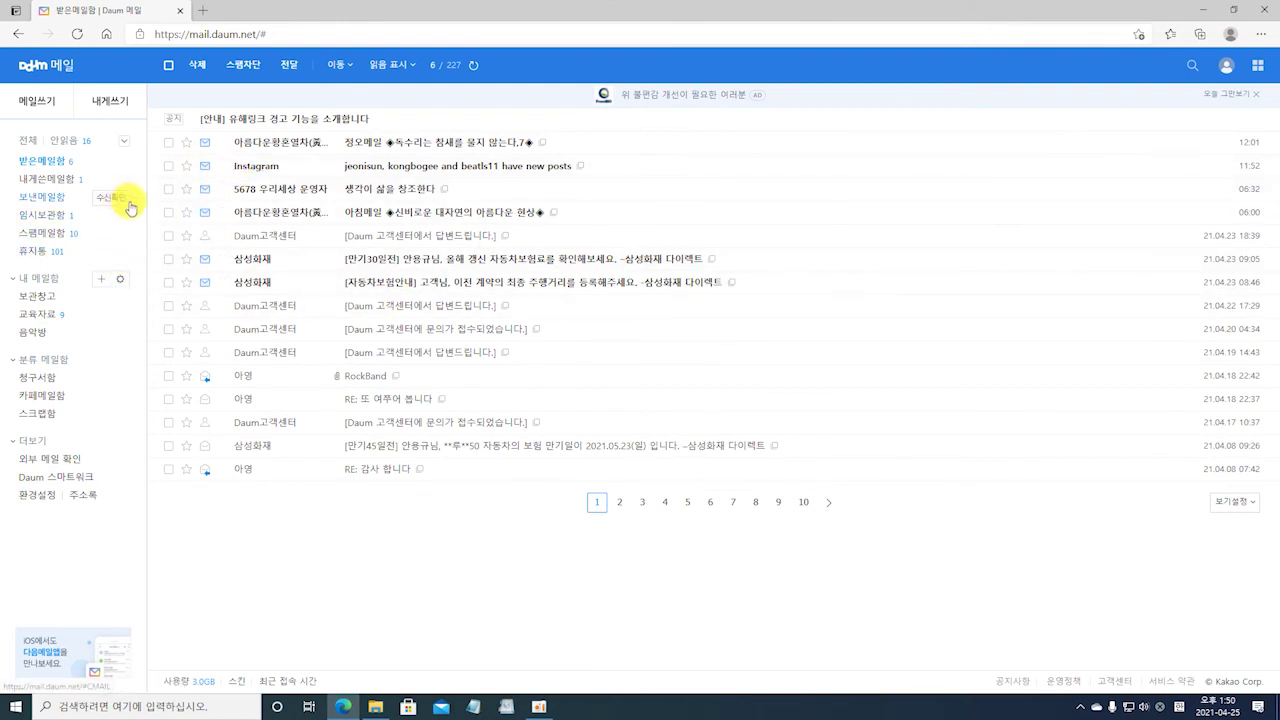
Open the newest mail in 내게쓴메일함 and check its attached files and inserted picture.
{"action": "left_click", "coordinate": [49, 182]}
{"action": "left_click", "coordinate": [358, 119]}
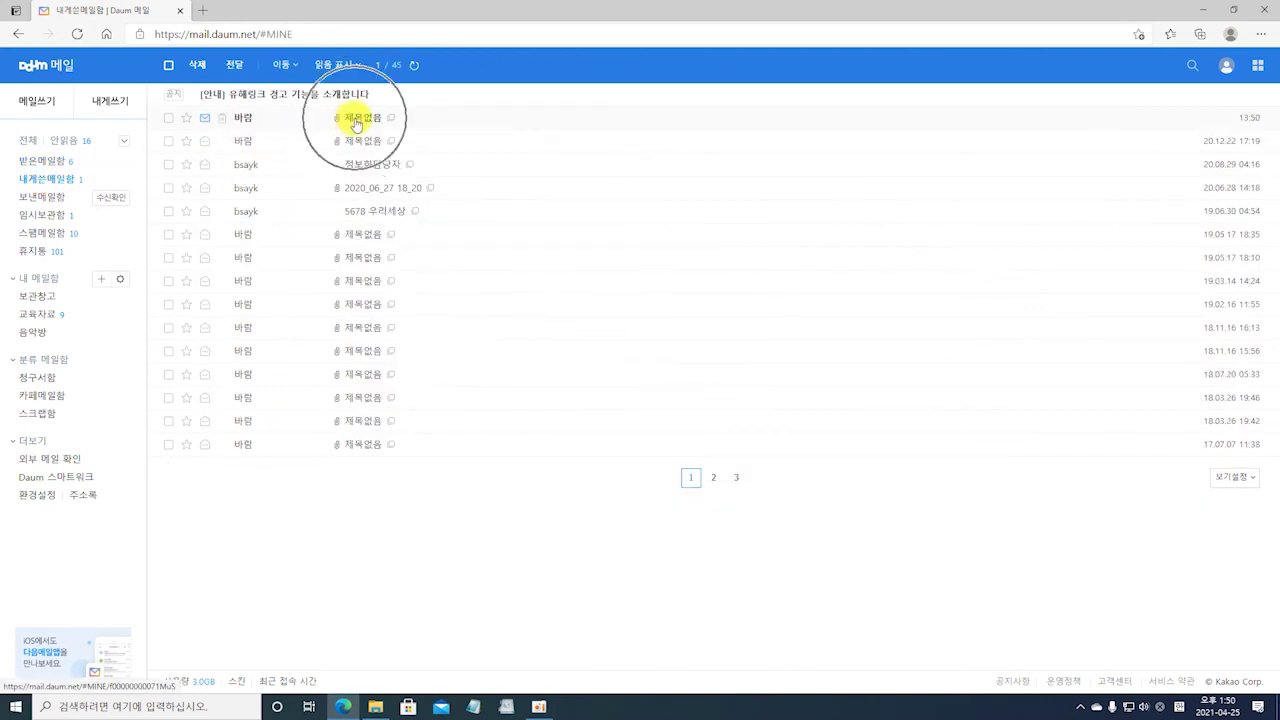
{"action": "left_click", "coordinate": [363, 121]}
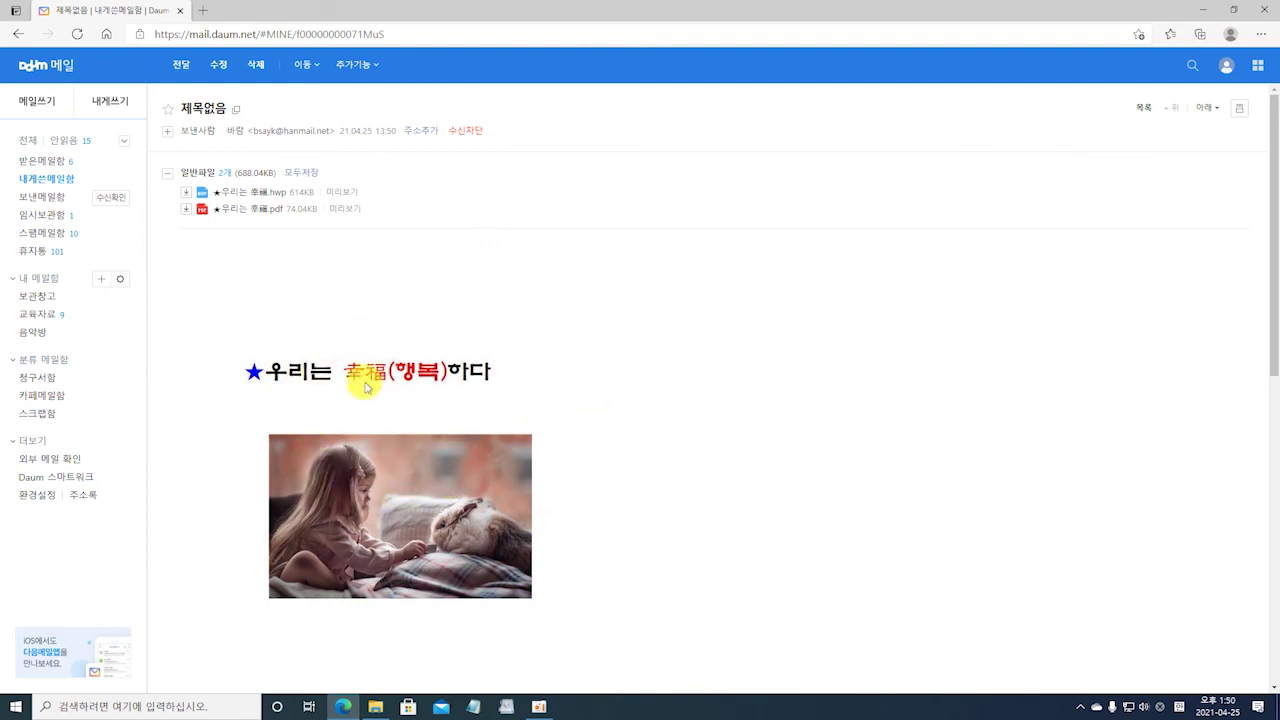
{"action": "left_click", "coordinate": [250, 210]}
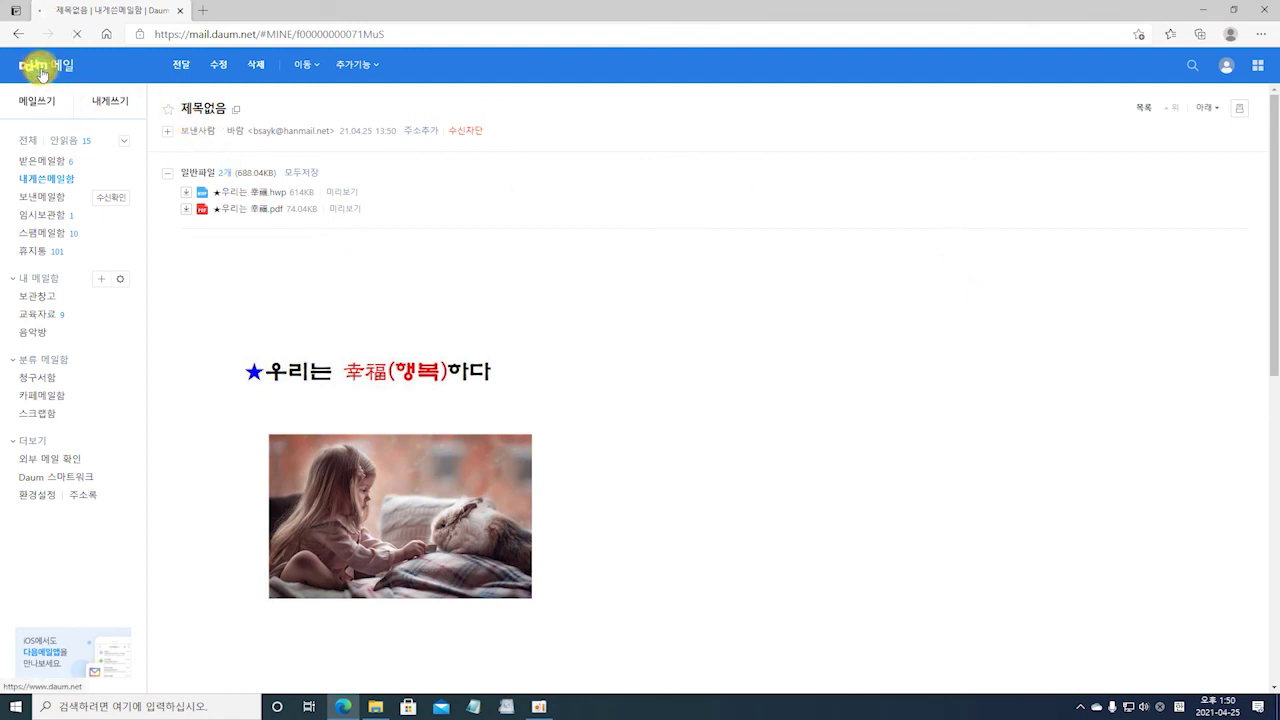
Go back to the Daum home page and open the 컴 연습방 board of the 5678 우리세상 cafe.
{"action": "left_click", "coordinate": [800, 257]}
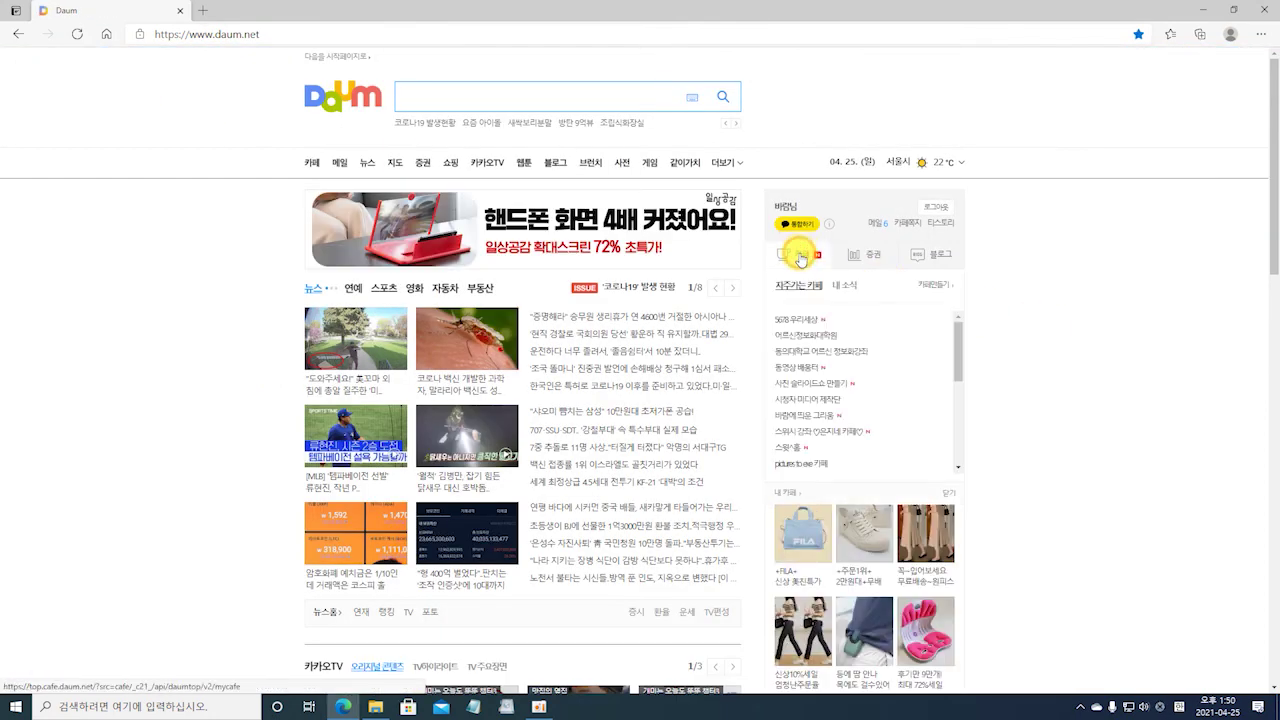
{"action": "left_click", "coordinate": [796, 322]}
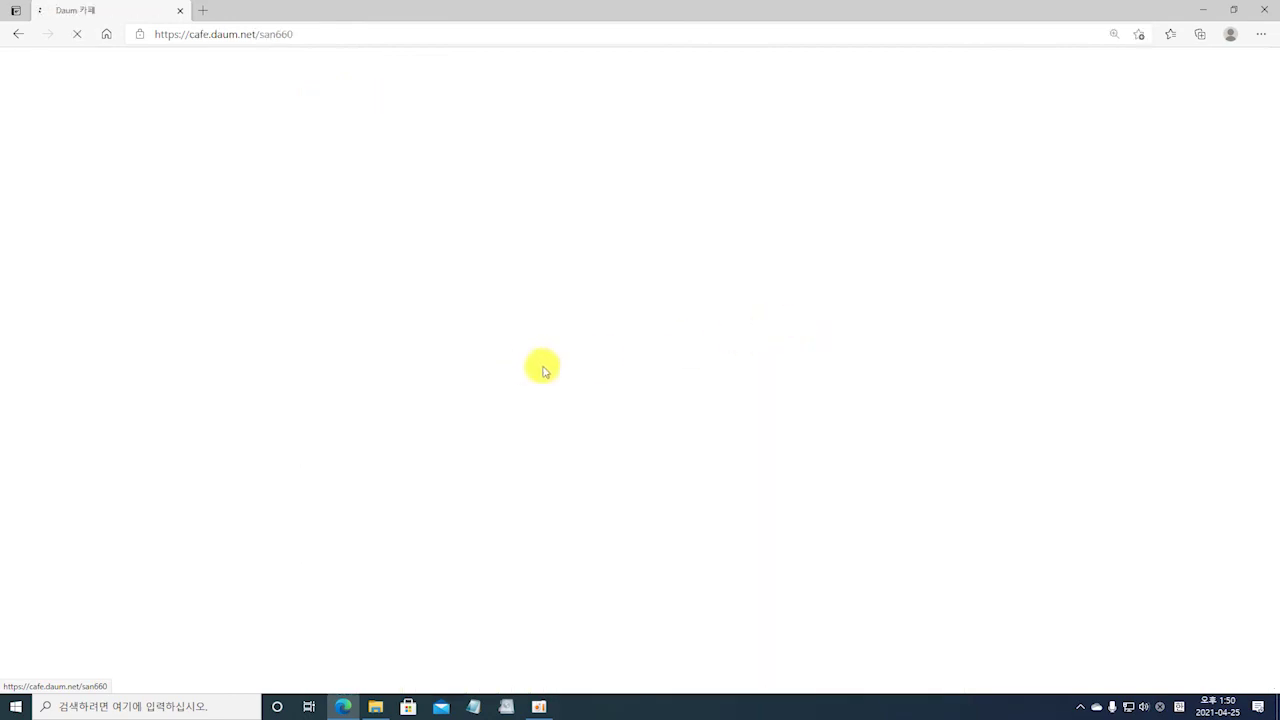
{"action": "scroll", "coordinate": [292, 415], "scroll_direction": "down", "scroll_amount": 5}
{"action": "scroll", "coordinate": [295, 413], "scroll_direction": "down", "scroll_amount": 10}
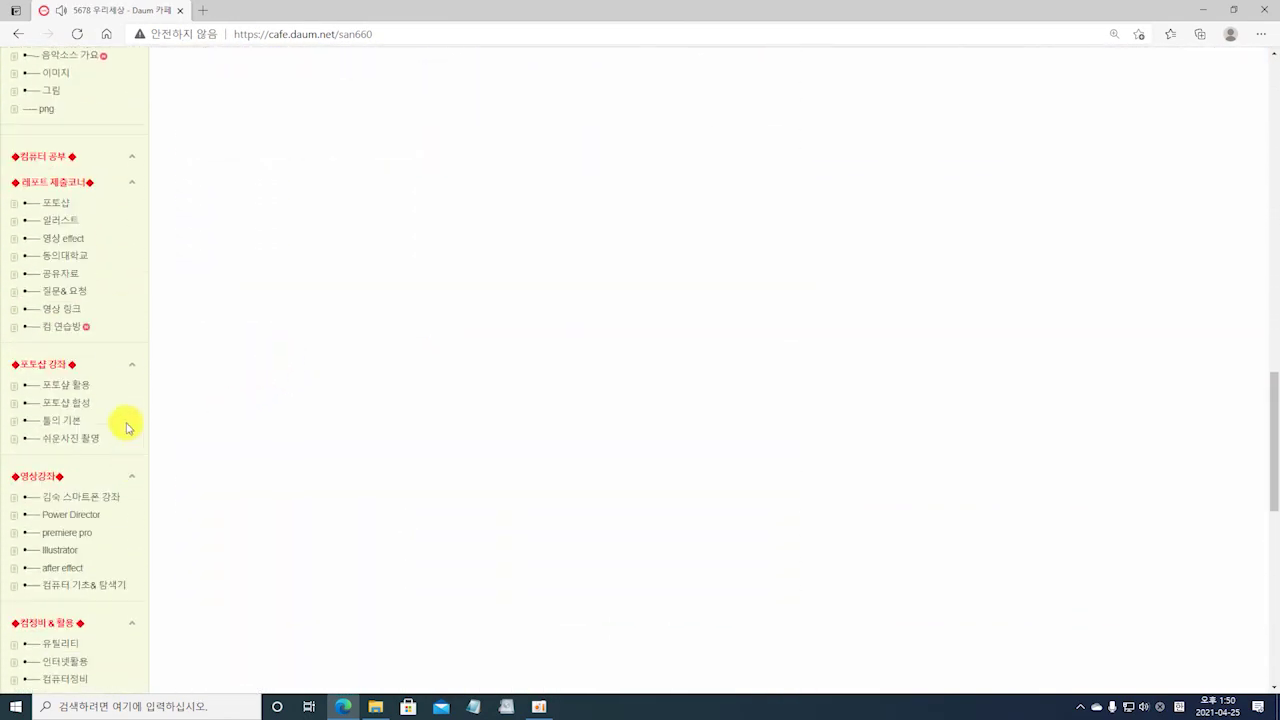
{"action": "left_click", "coordinate": [57, 330]}
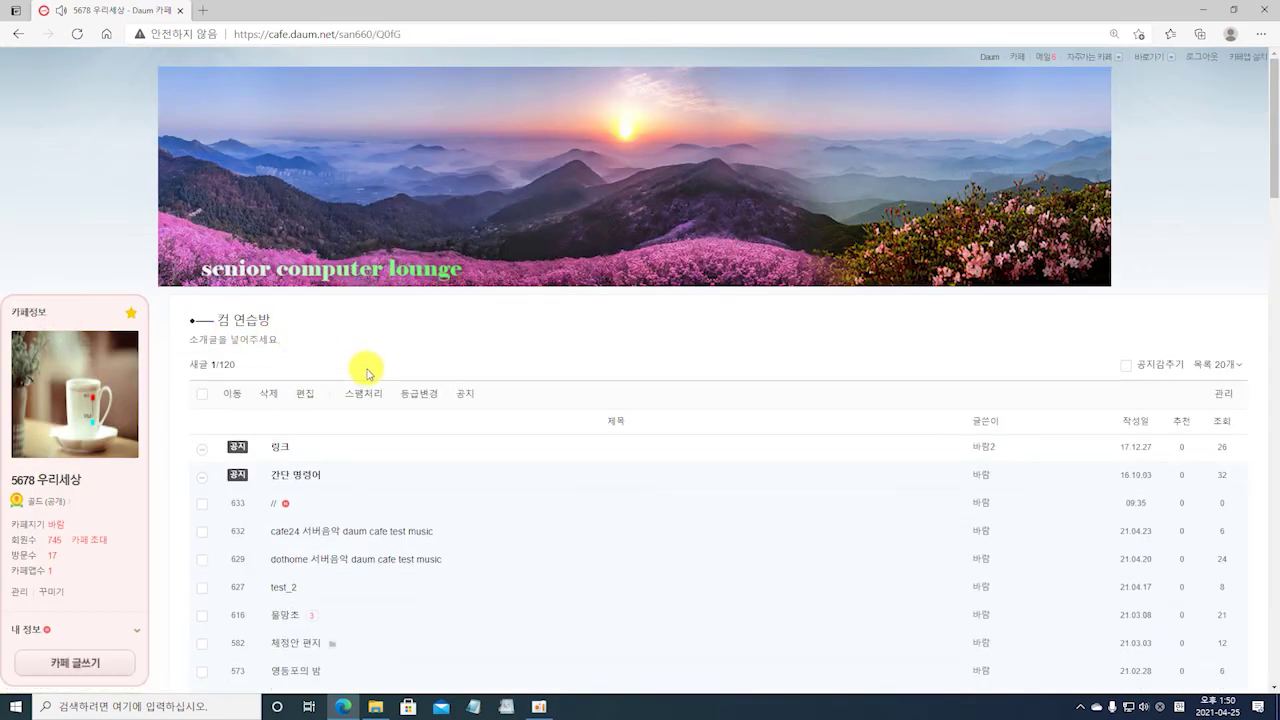
Start a new post in the 컴 연습방 board titled "test" and place the cursor in its body.
{"action": "scroll", "coordinate": [306, 350], "scroll_direction": "down", "scroll_amount": 5}
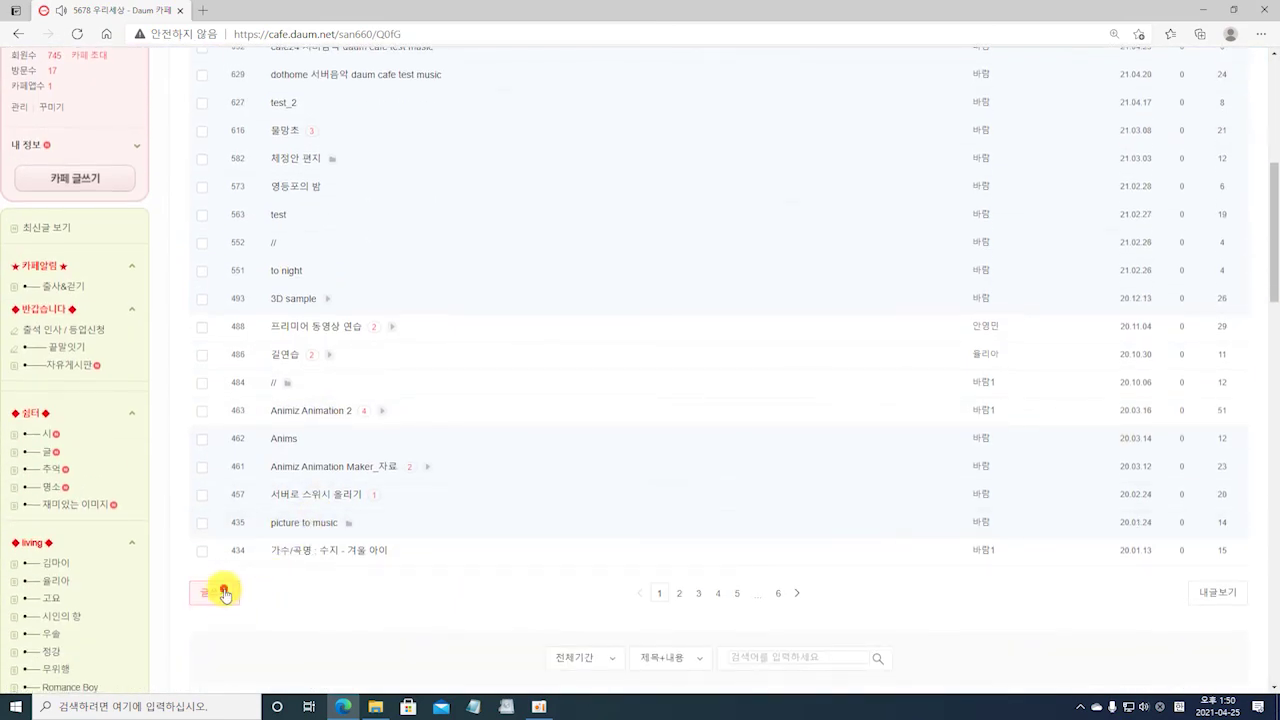
{"action": "left_click", "coordinate": [224, 594]}
{"action": "left_click", "coordinate": [242, 344]}
{"action": "type", "text": "te"}
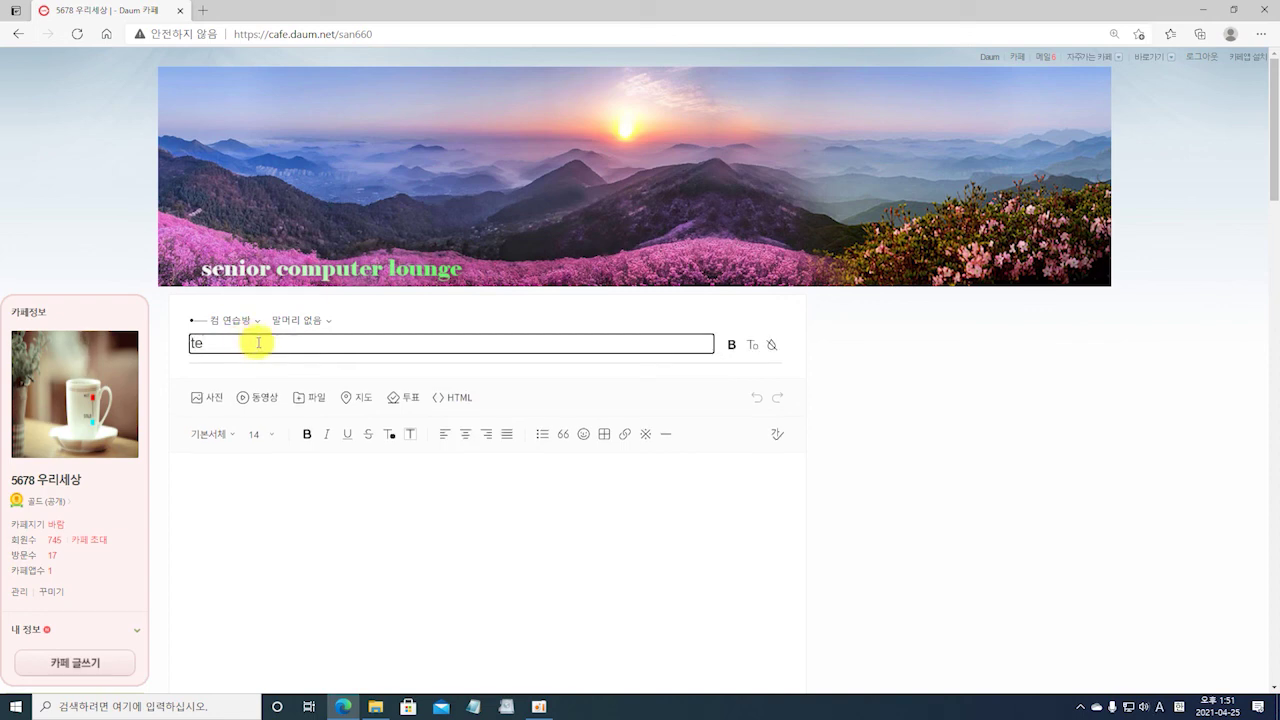
{"action": "type", "text": "st"}
{"action": "left_click", "coordinate": [268, 472]}
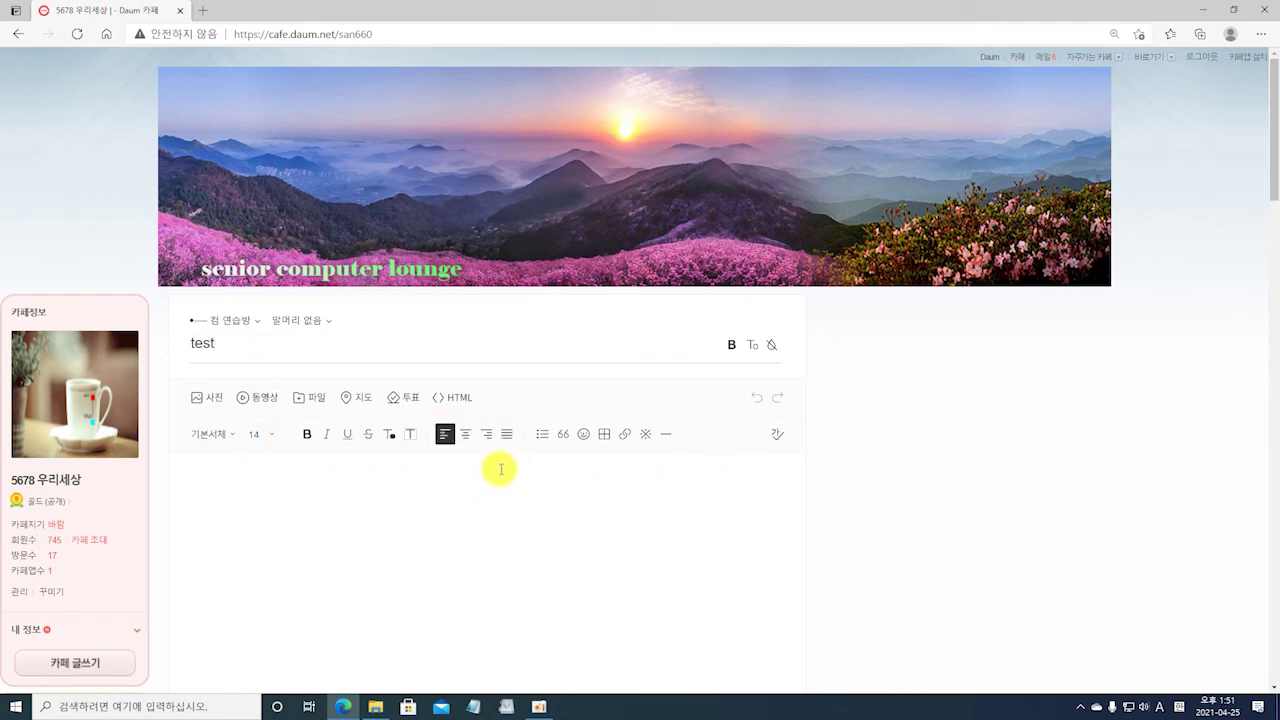
Insert the picture ★우리는 幸福001.jpg from the 음악 folder into the post body.
{"action": "left_click", "coordinate": [205, 402]}
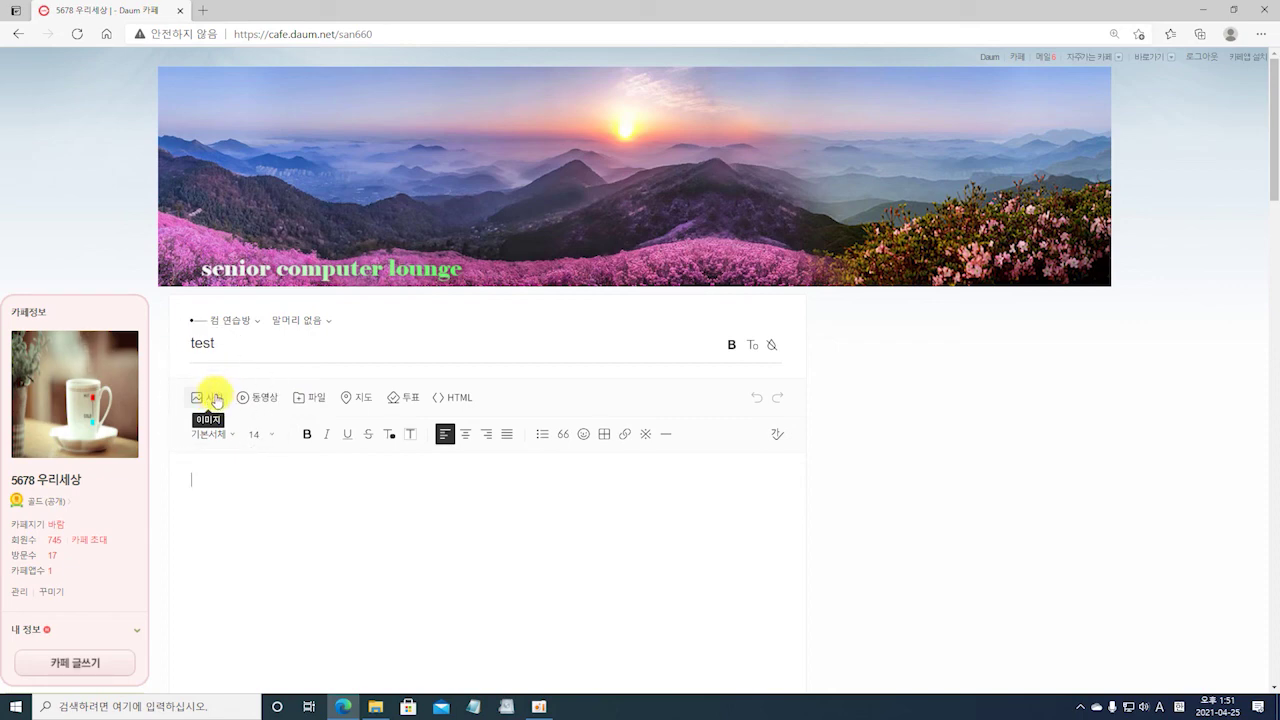
{"action": "left_click", "coordinate": [378, 121]}
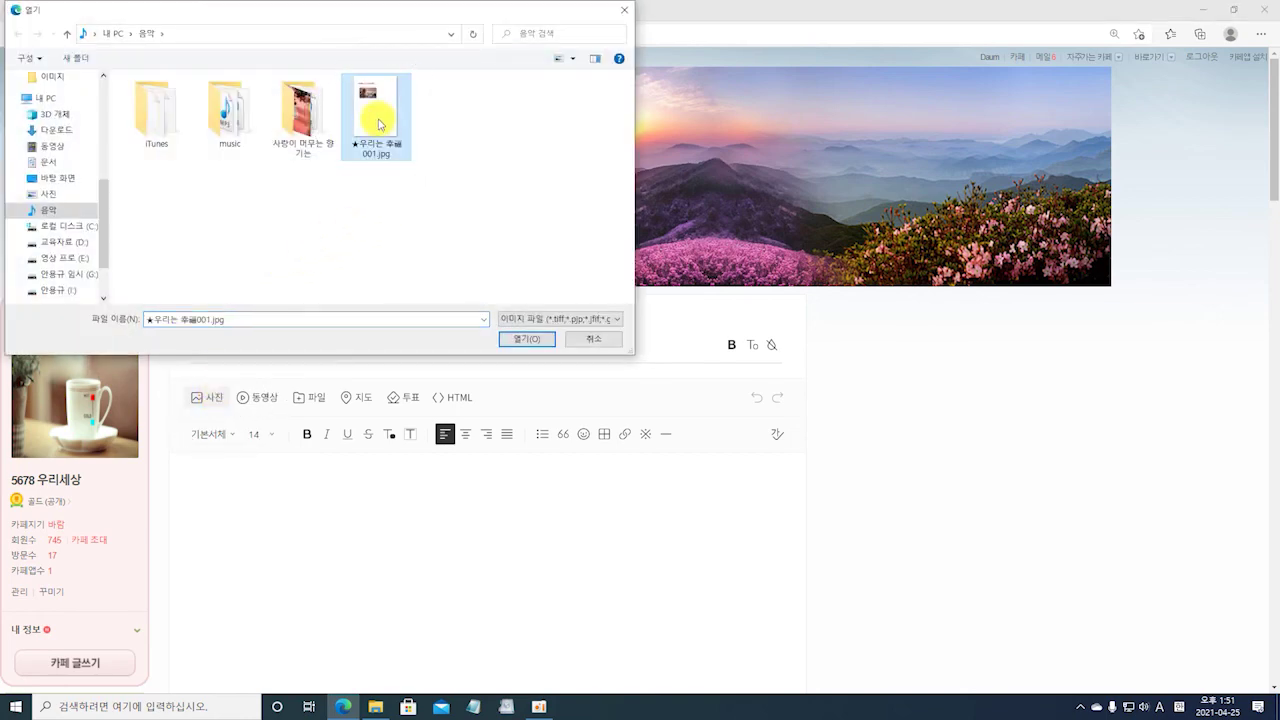
{"action": "left_click", "coordinate": [529, 345]}
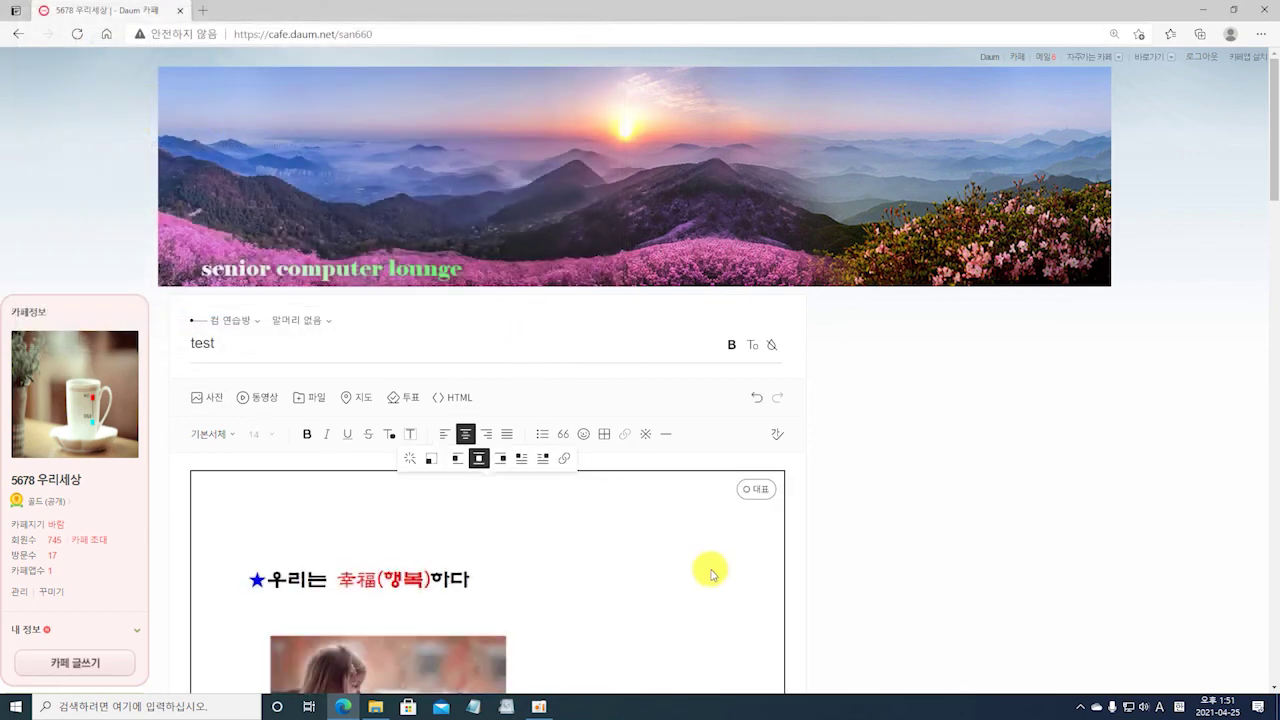
{"action": "scroll", "coordinate": [1000, 515], "scroll_direction": "up", "scroll_amount": 3}
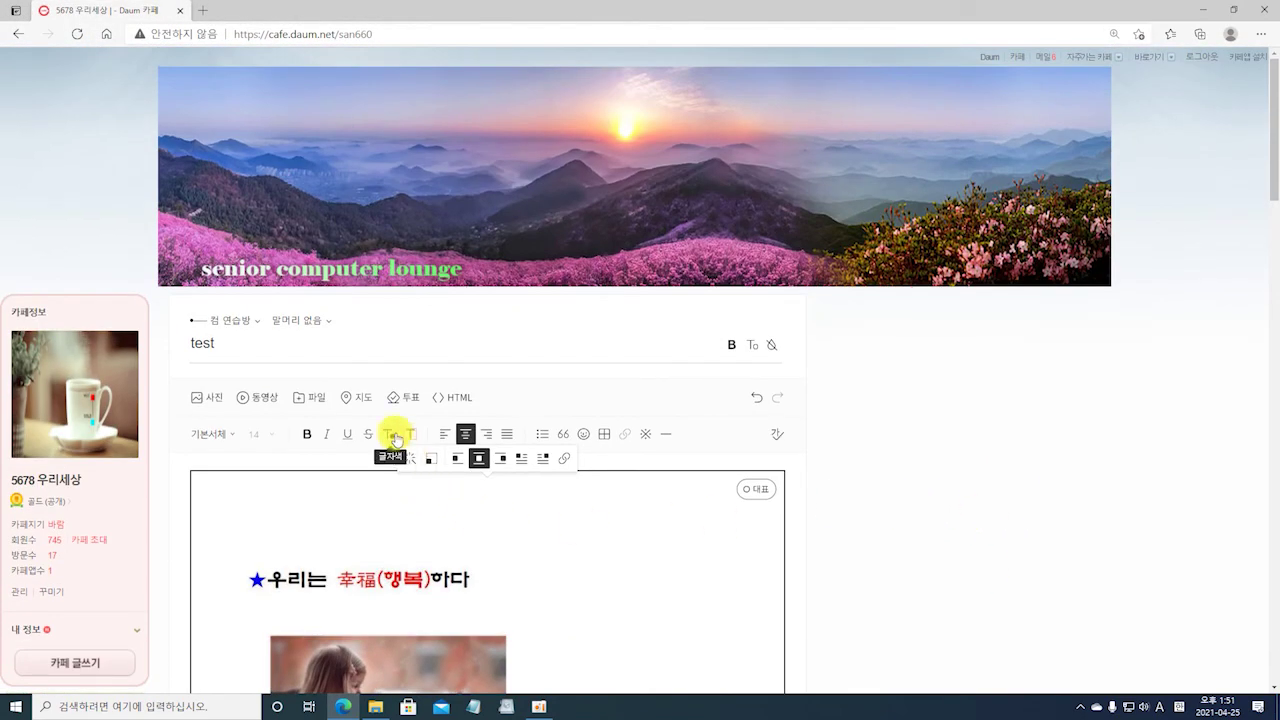
Attach ★우리는 幸福.hwp from the 음악 folder to the post and publish it on the board.
{"action": "left_click", "coordinate": [315, 400]}
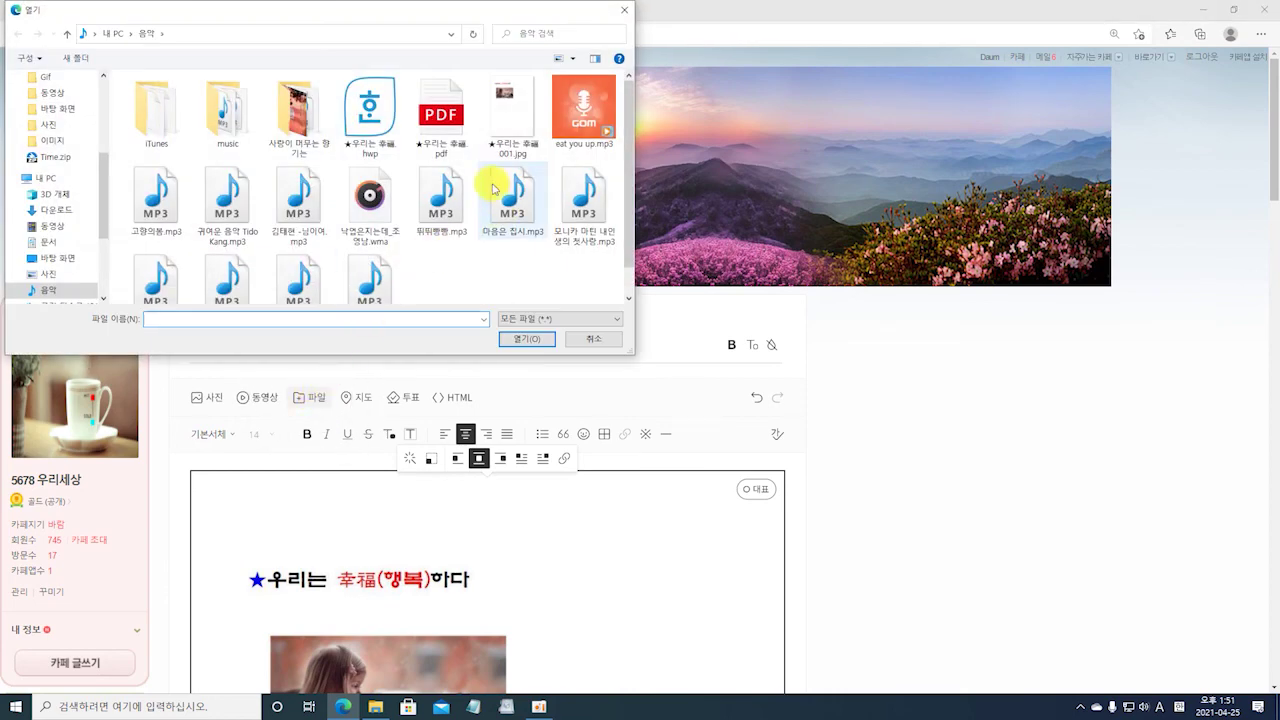
{"action": "left_click", "coordinate": [372, 115]}
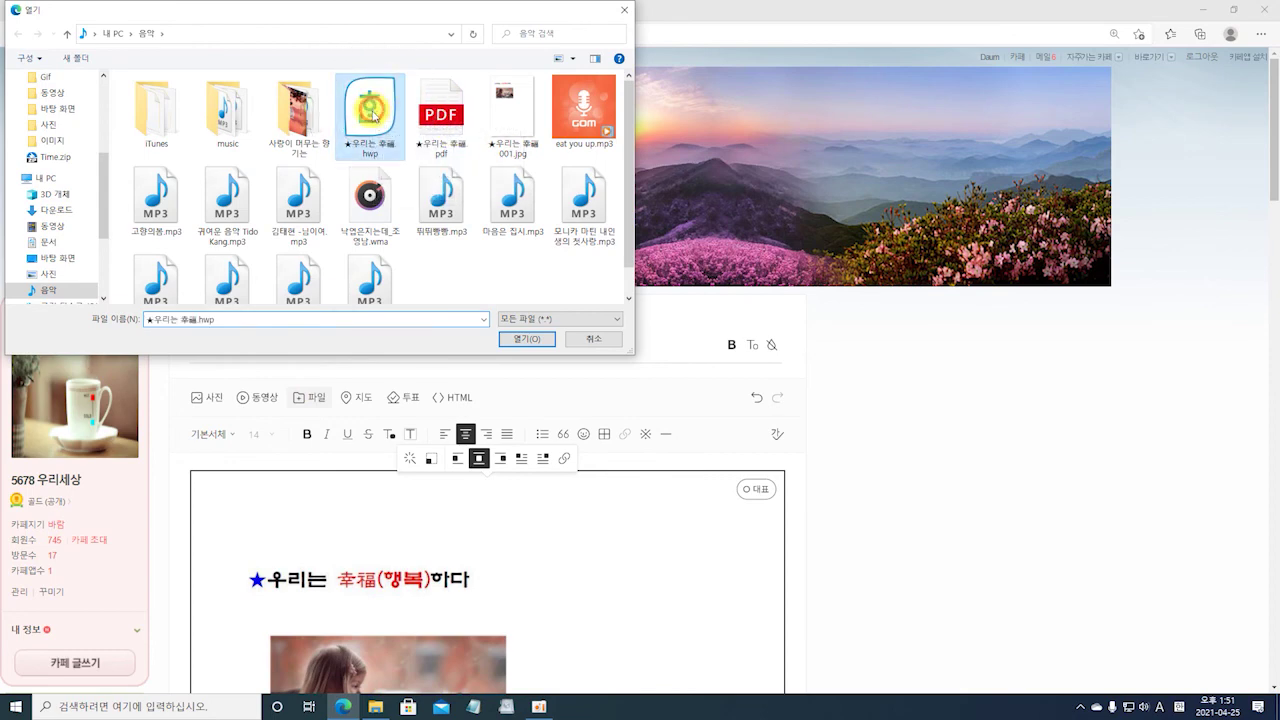
{"action": "left_click", "coordinate": [526, 340]}
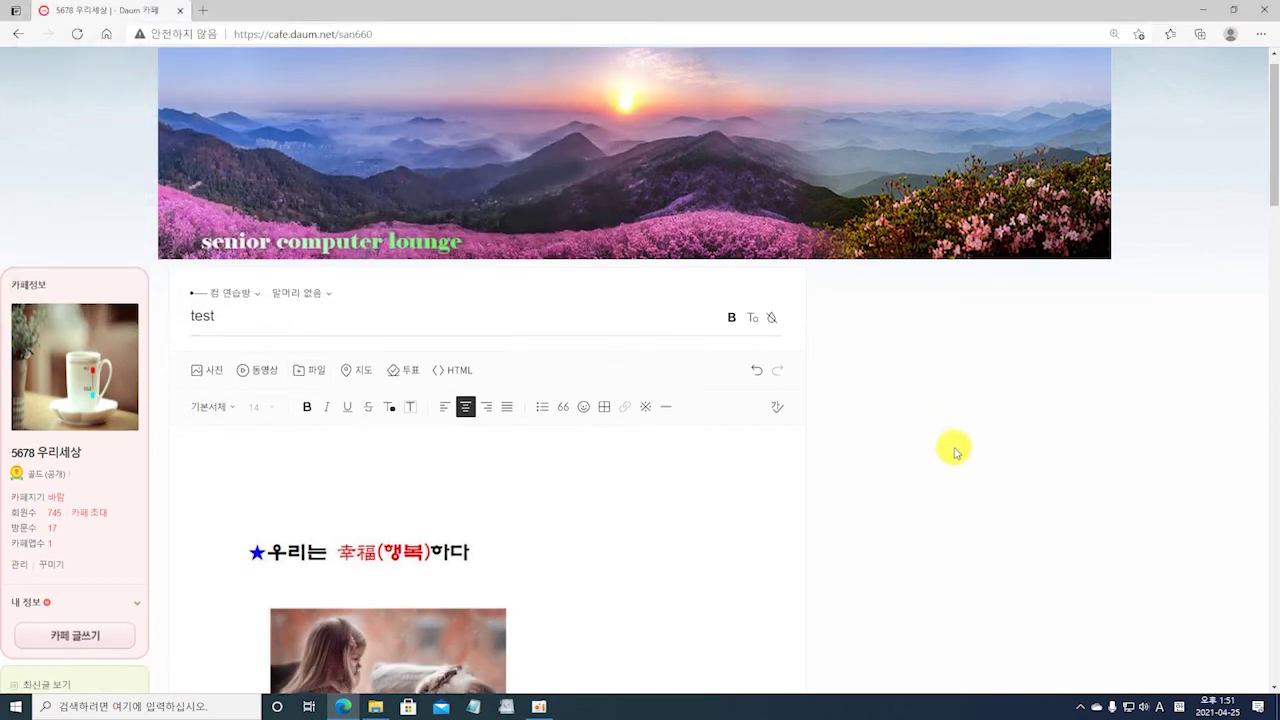
{"action": "scroll", "coordinate": [1006, 450], "scroll_direction": "down", "scroll_amount": 10}
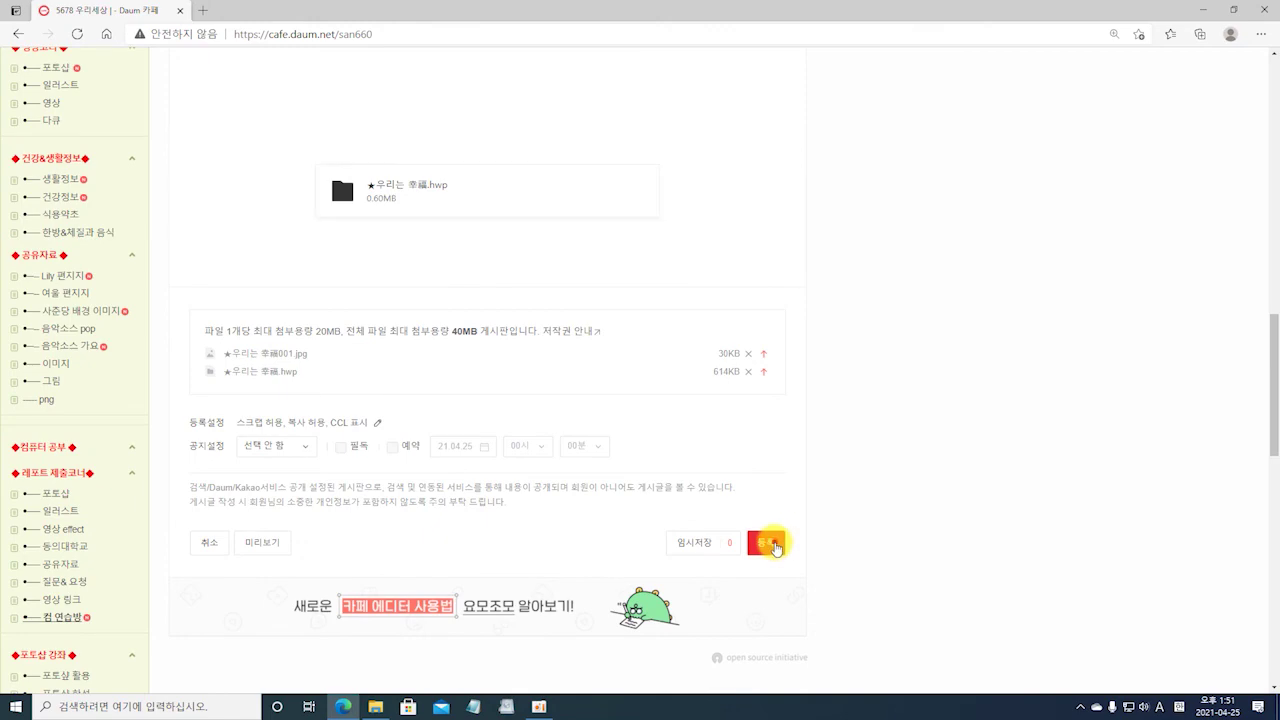
{"action": "left_click", "coordinate": [766, 562]}
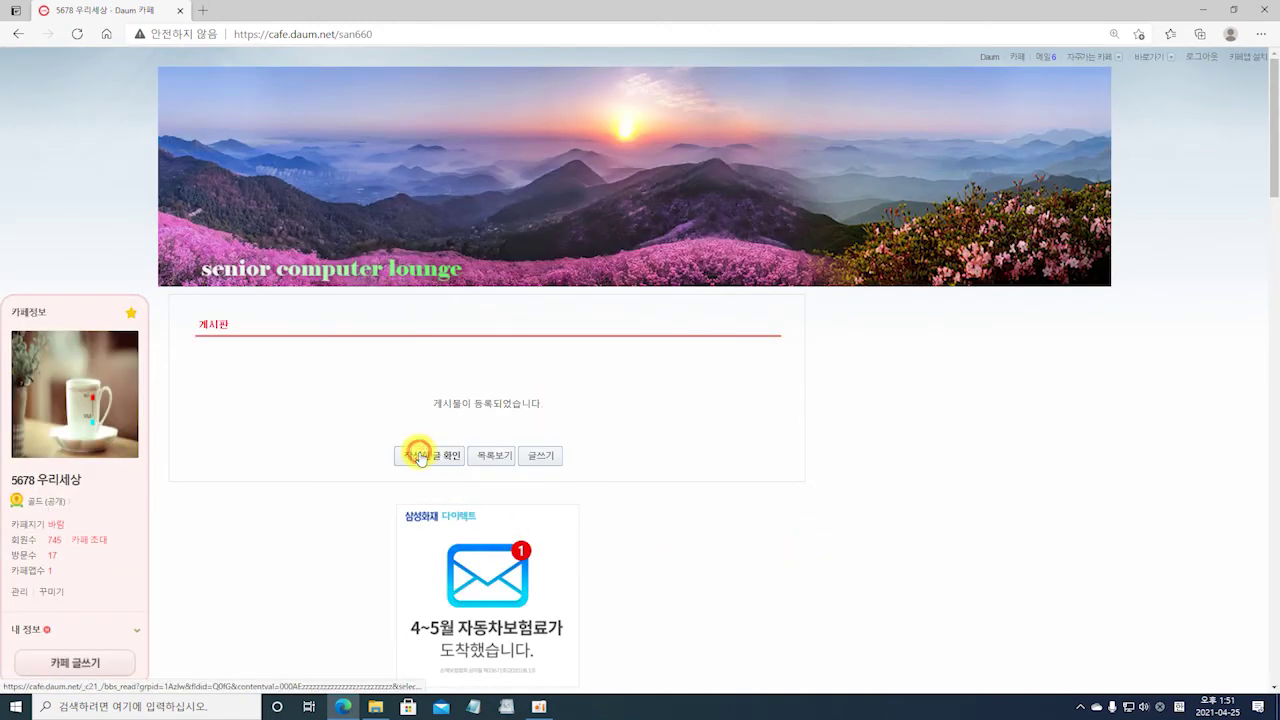
Open the published "test" post and check its inserted picture and the attached HWP file.
{"action": "left_click", "coordinate": [420, 456]}
{"action": "scroll", "coordinate": [895, 412], "scroll_direction": "down", "scroll_amount": 15}
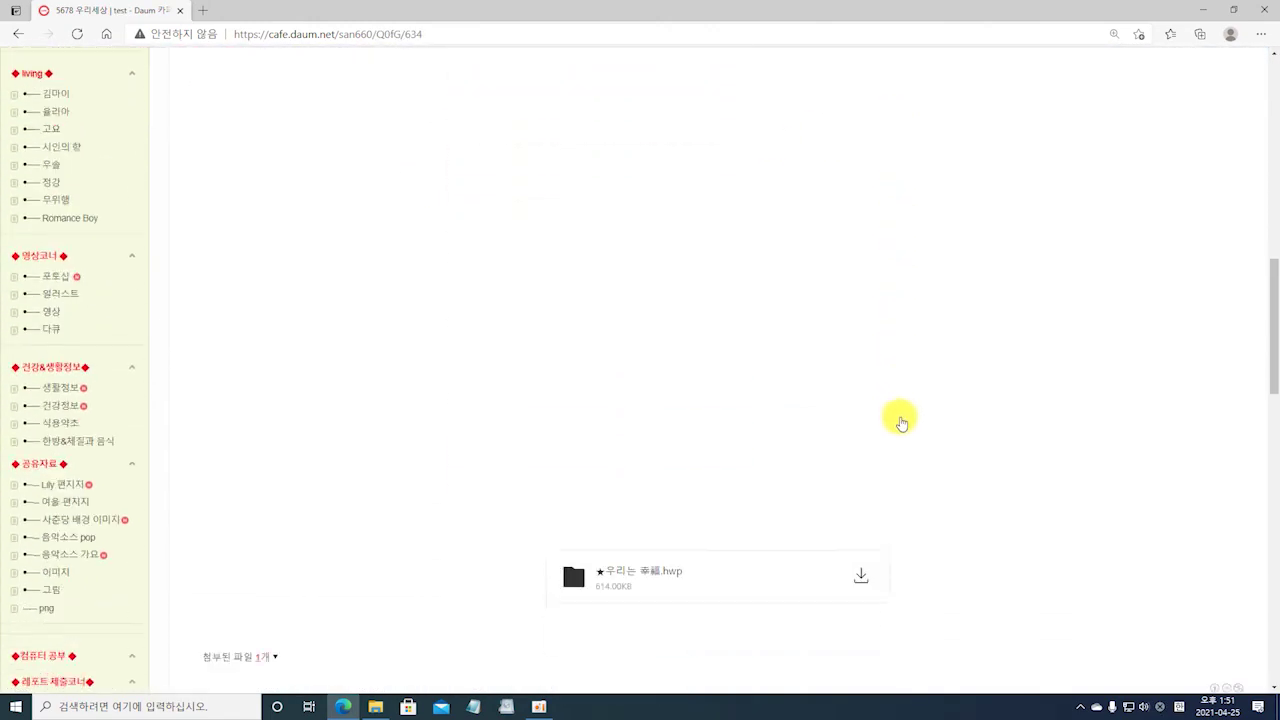
{"action": "scroll", "coordinate": [900, 420], "scroll_direction": "down", "scroll_amount": 3}
{"action": "left_click", "coordinate": [638, 270]}
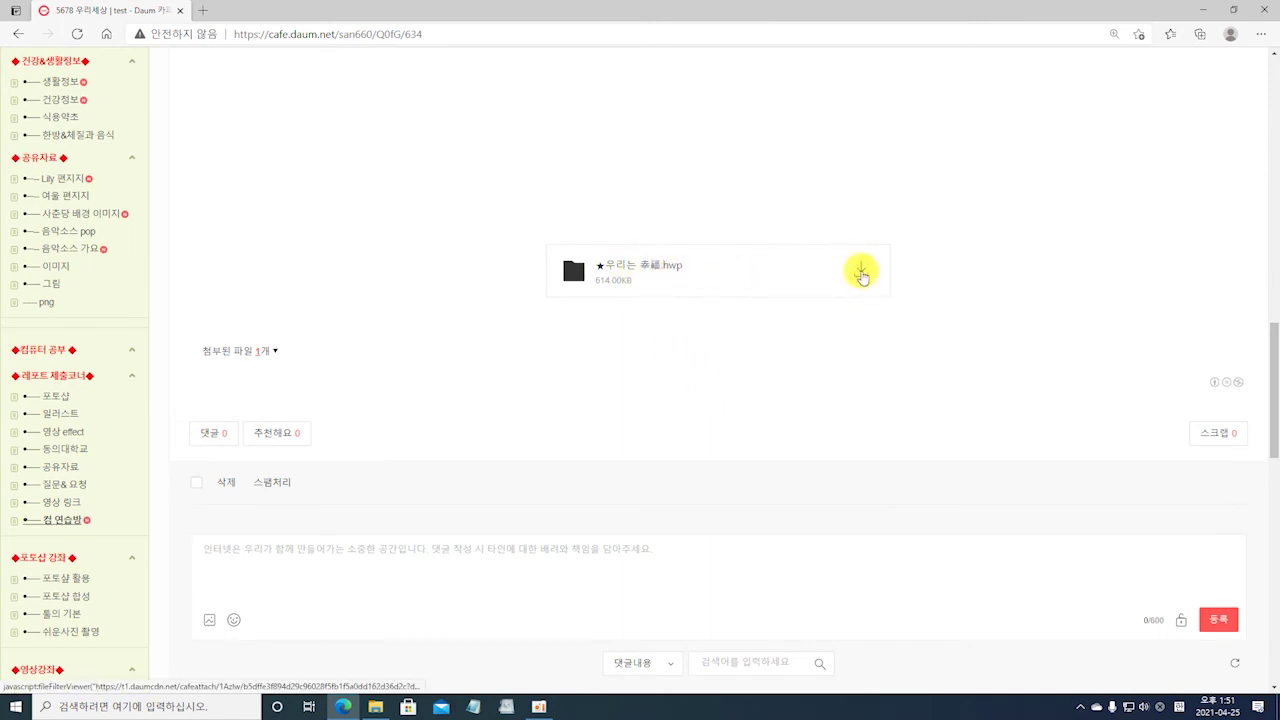
{"action": "scroll", "coordinate": [899, 296], "scroll_direction": "up", "scroll_amount": 10}
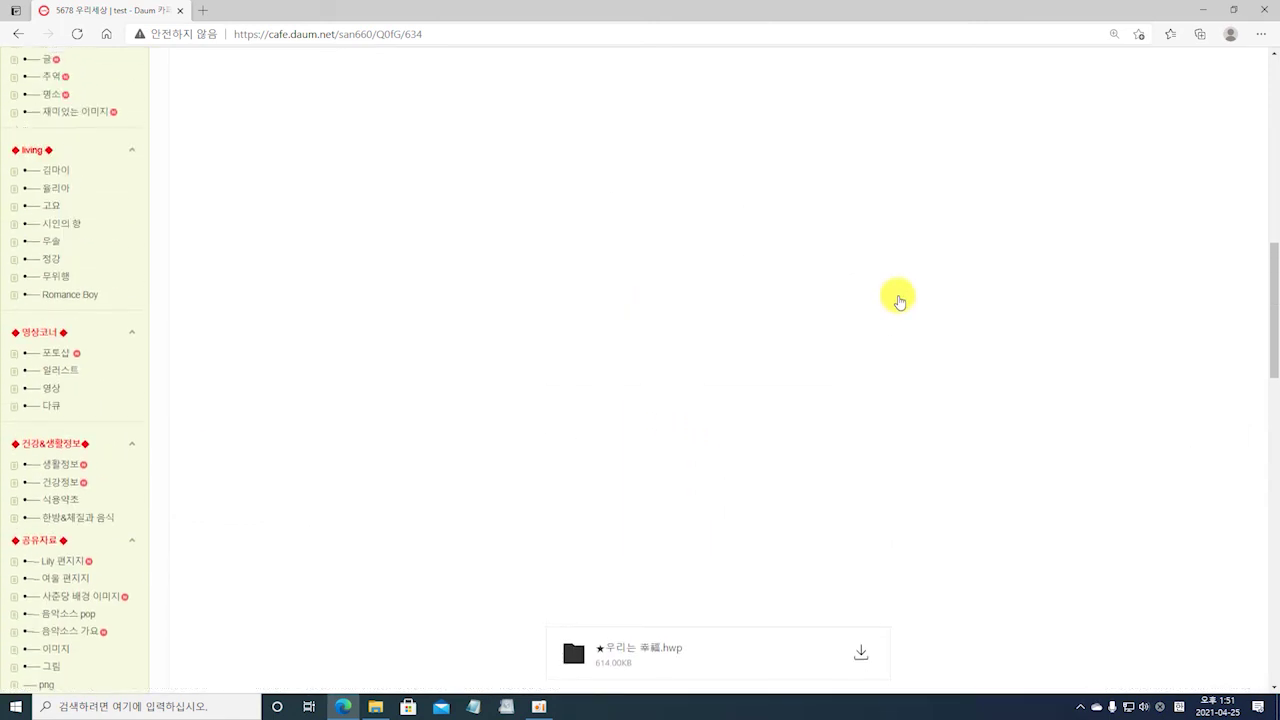
{"action": "scroll", "coordinate": [899, 296], "scroll_direction": "up", "scroll_amount": 3}
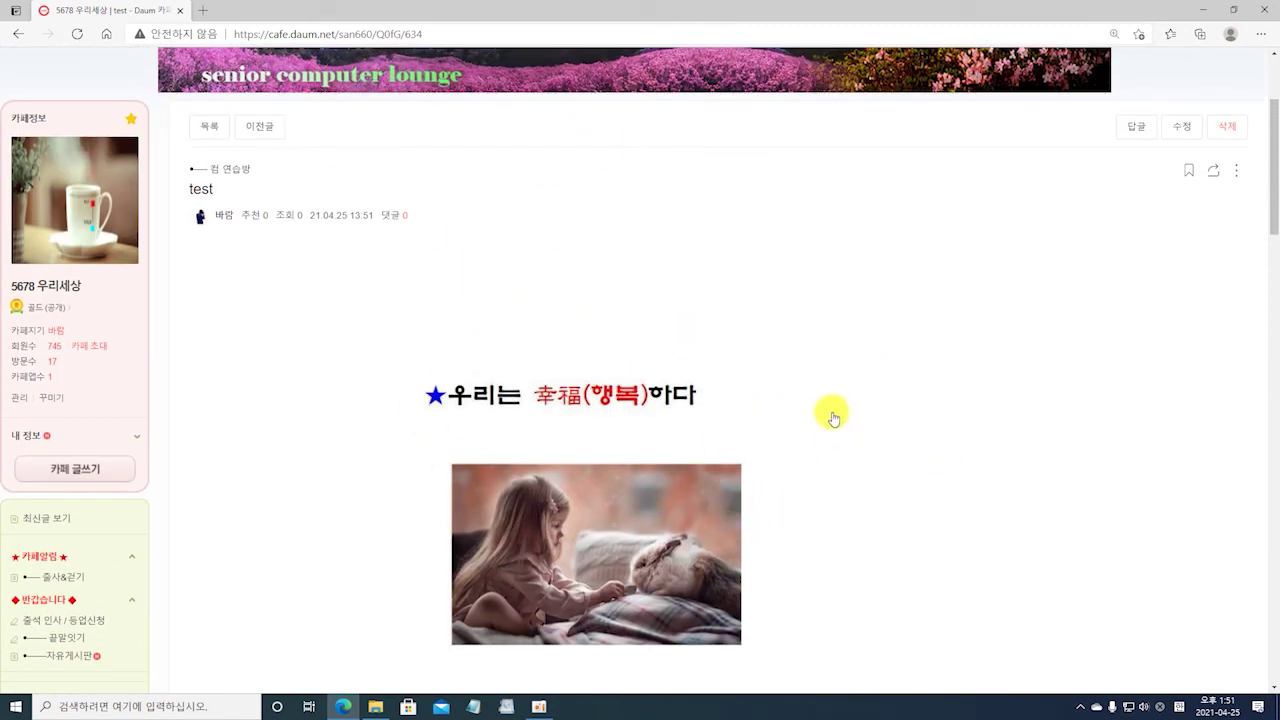
{"action": "scroll", "coordinate": [837, 419], "scroll_direction": "down", "scroll_amount": 2}
{"action": "scroll", "coordinate": [837, 419], "scroll_direction": "down", "scroll_amount": 1}
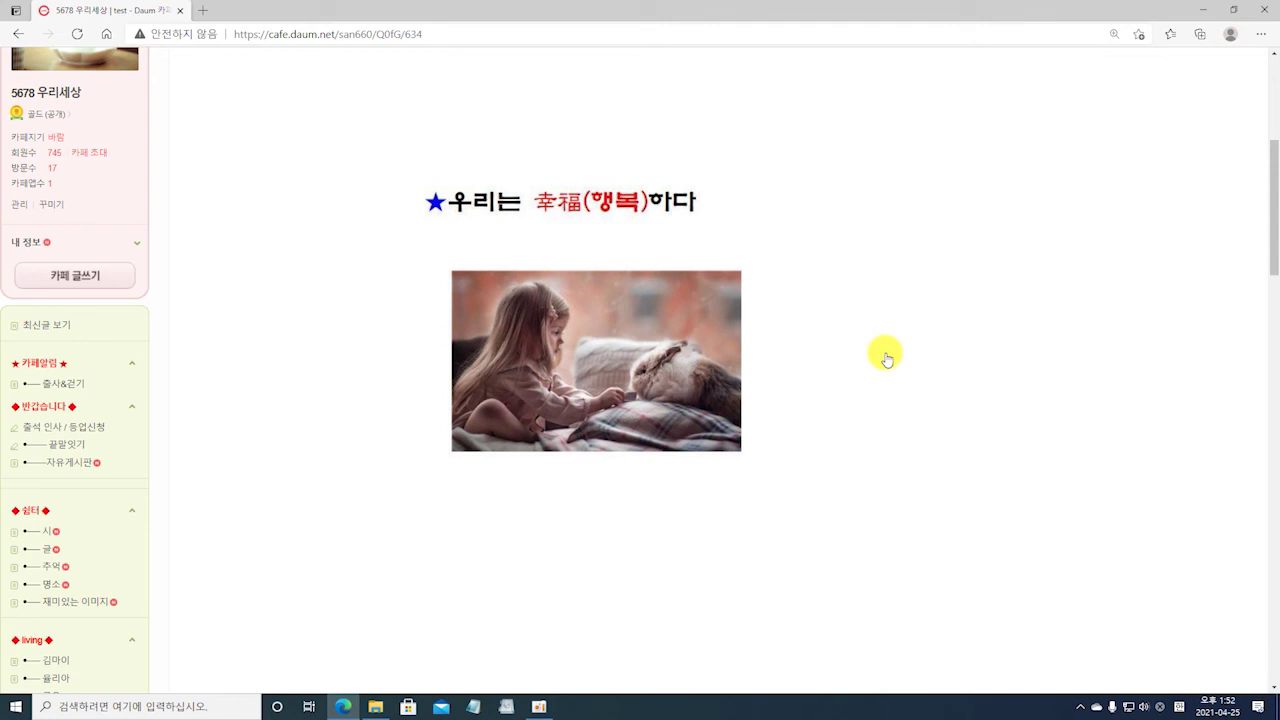
{"action": "left_click", "coordinate": [538, 708]}
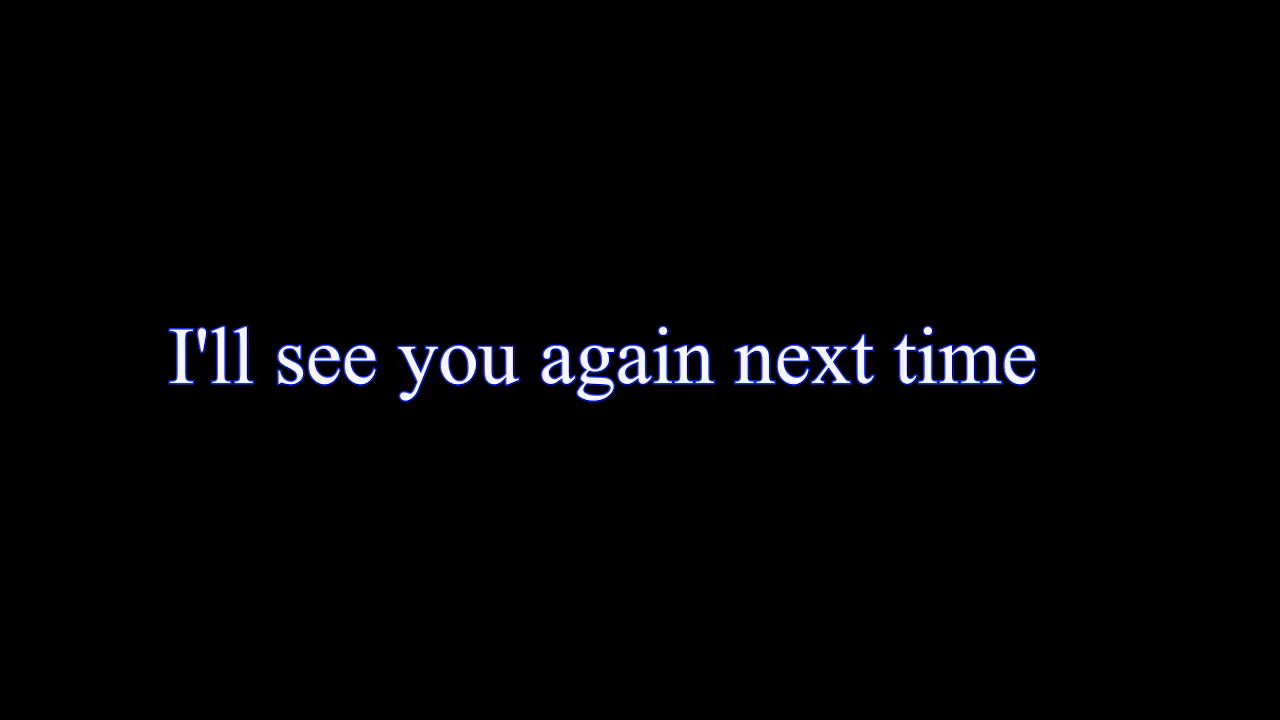